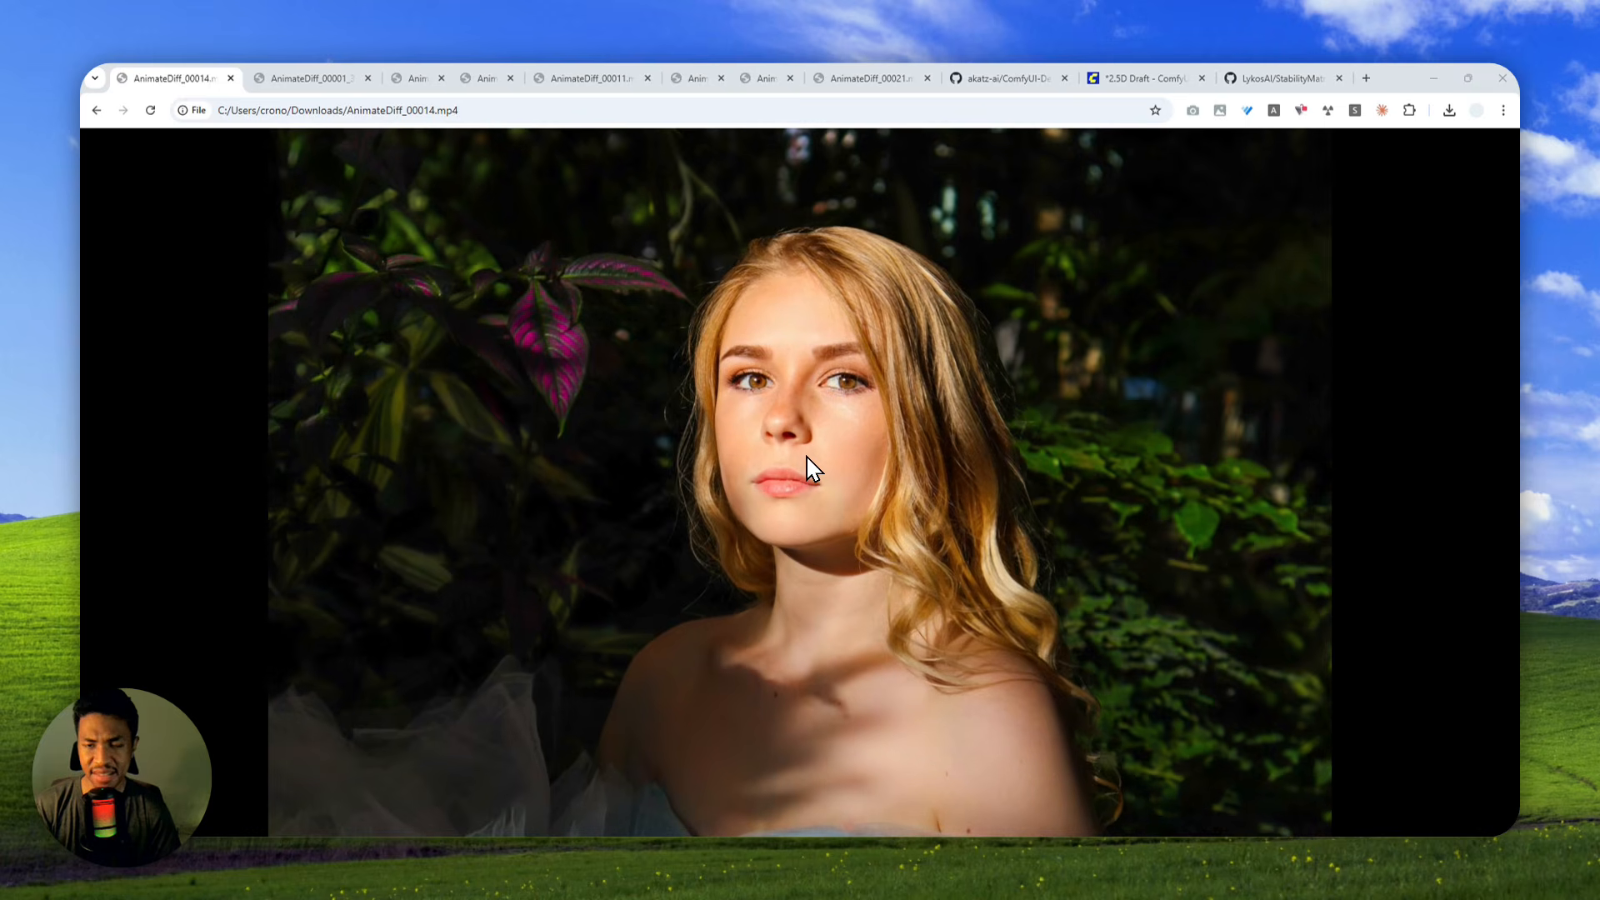
Review the sample 2.5D parallax videos in the open AnimateDiff tabs, including the rocket, frog and spacecraft clips.
mouse_move(808, 468)
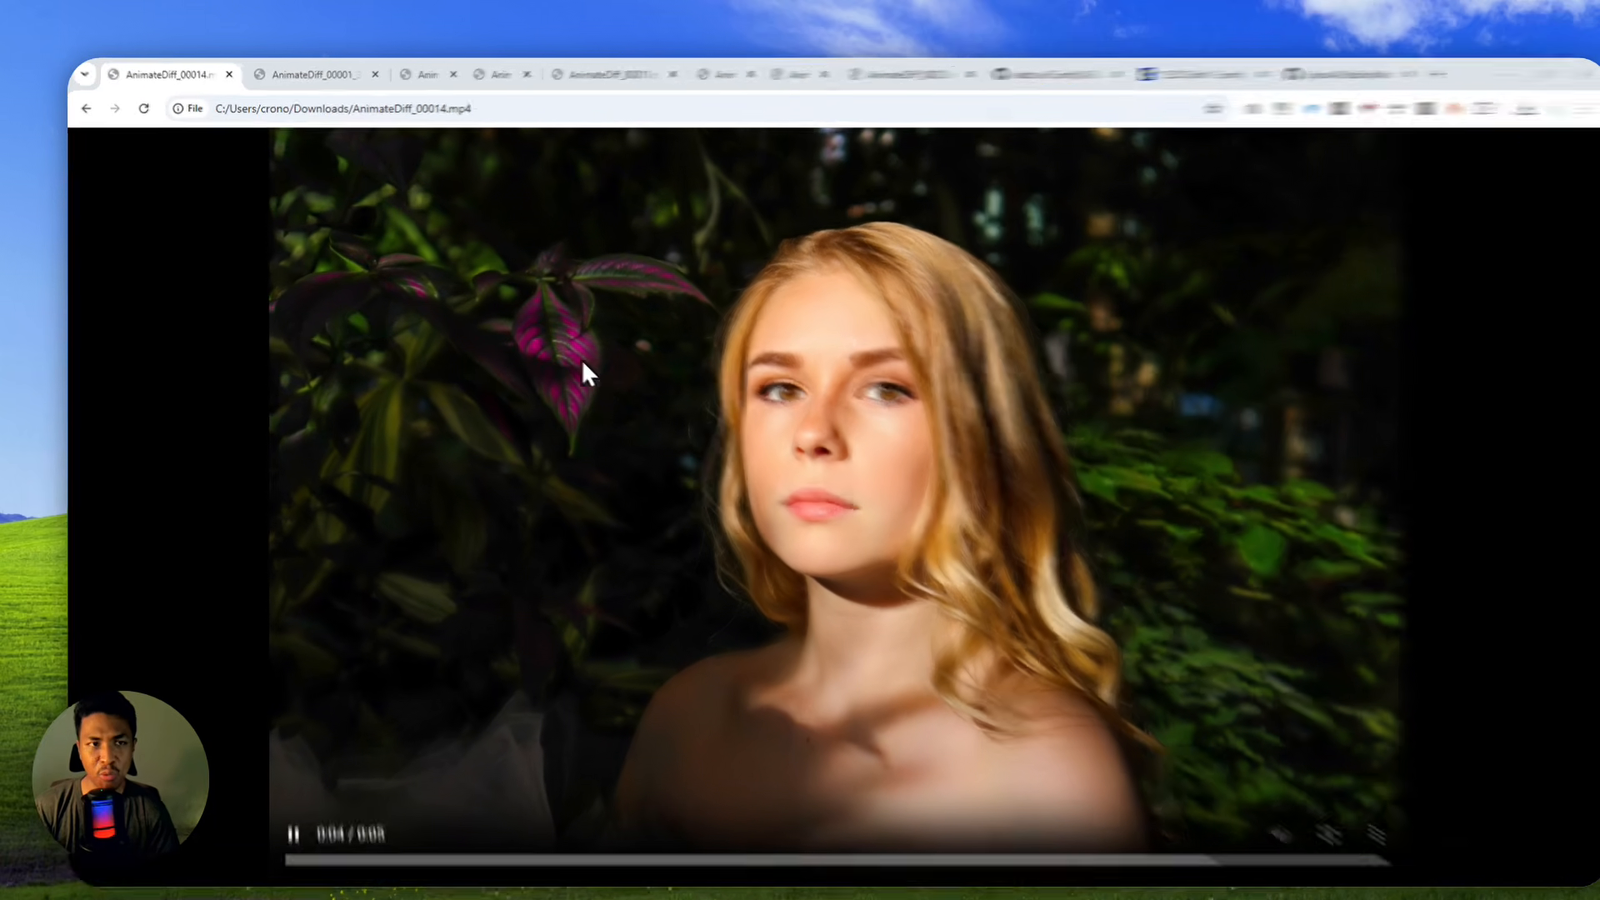
click(321, 77)
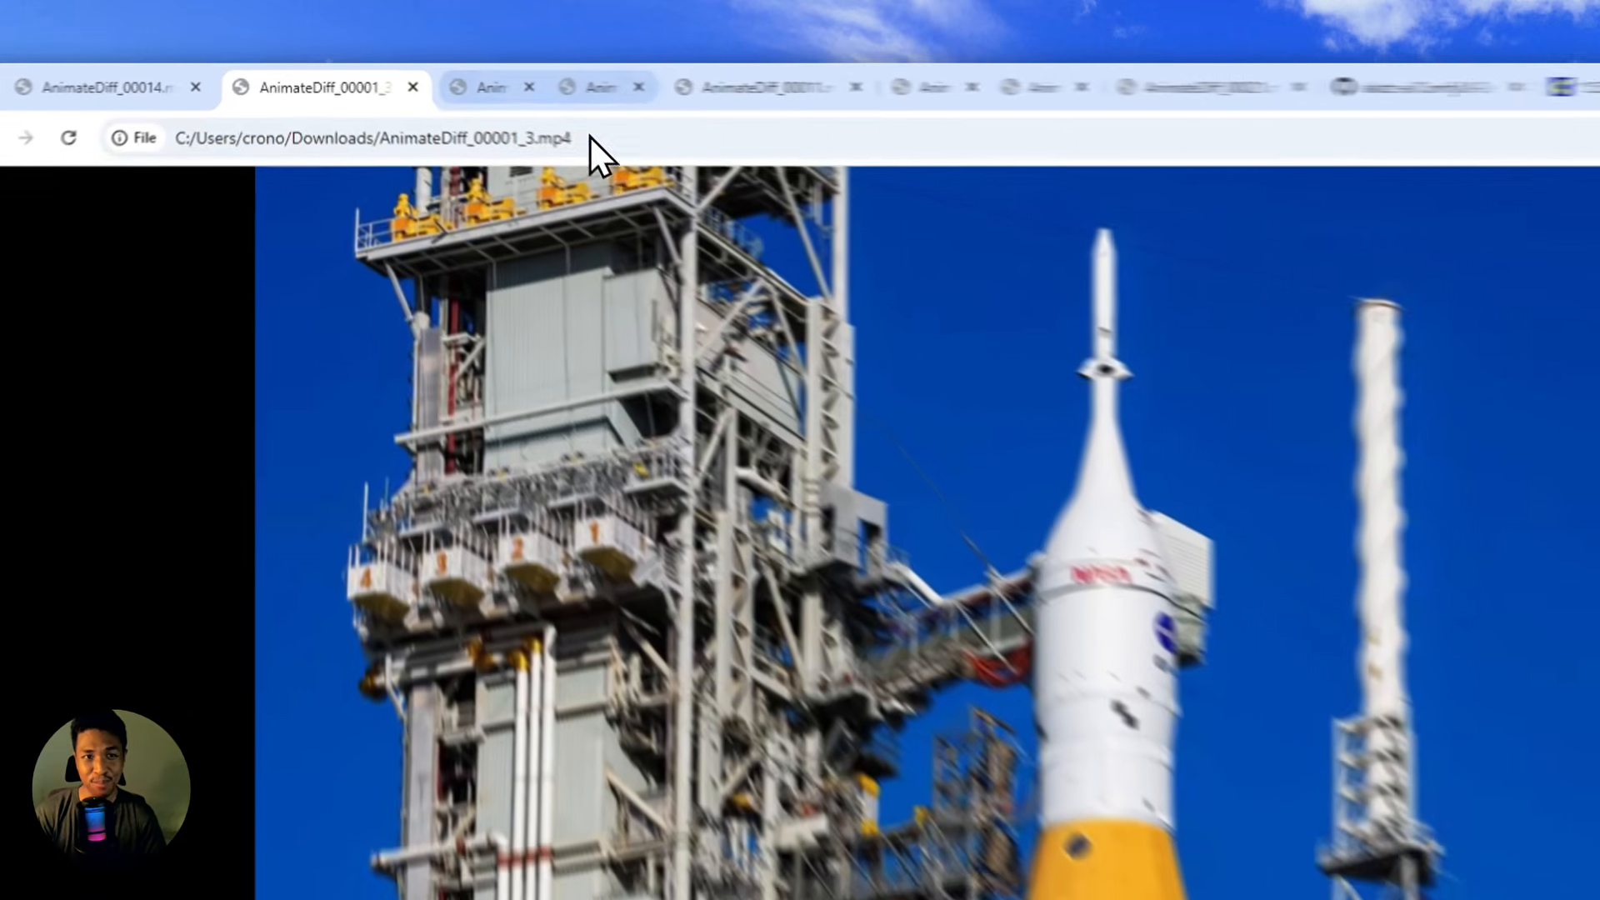
click(416, 77)
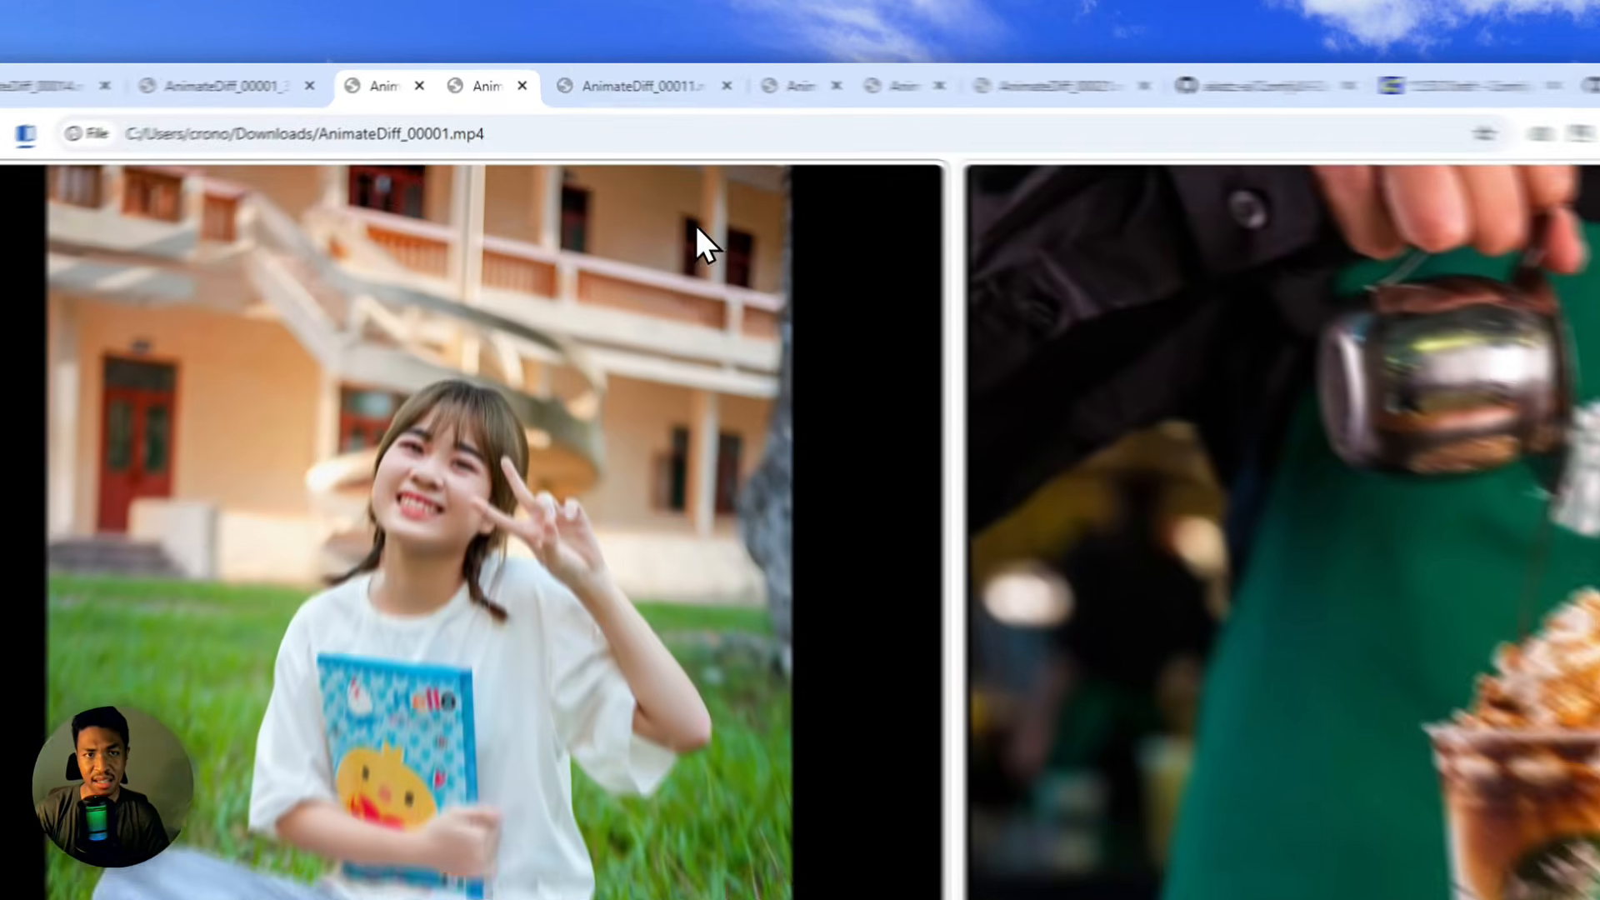
click(599, 79)
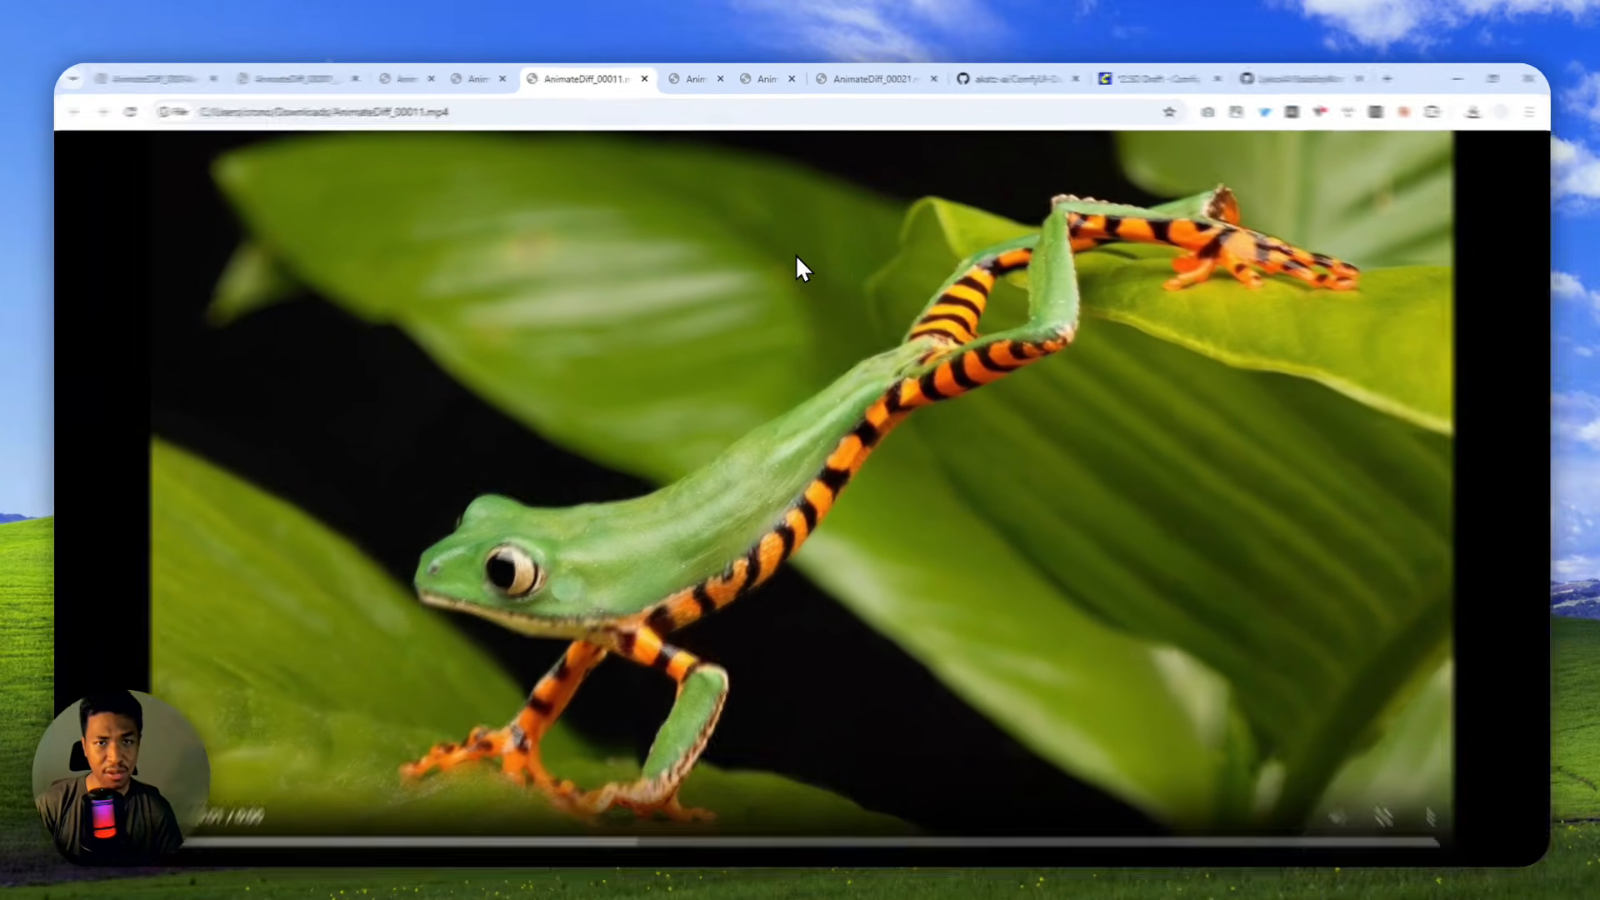
click(708, 77)
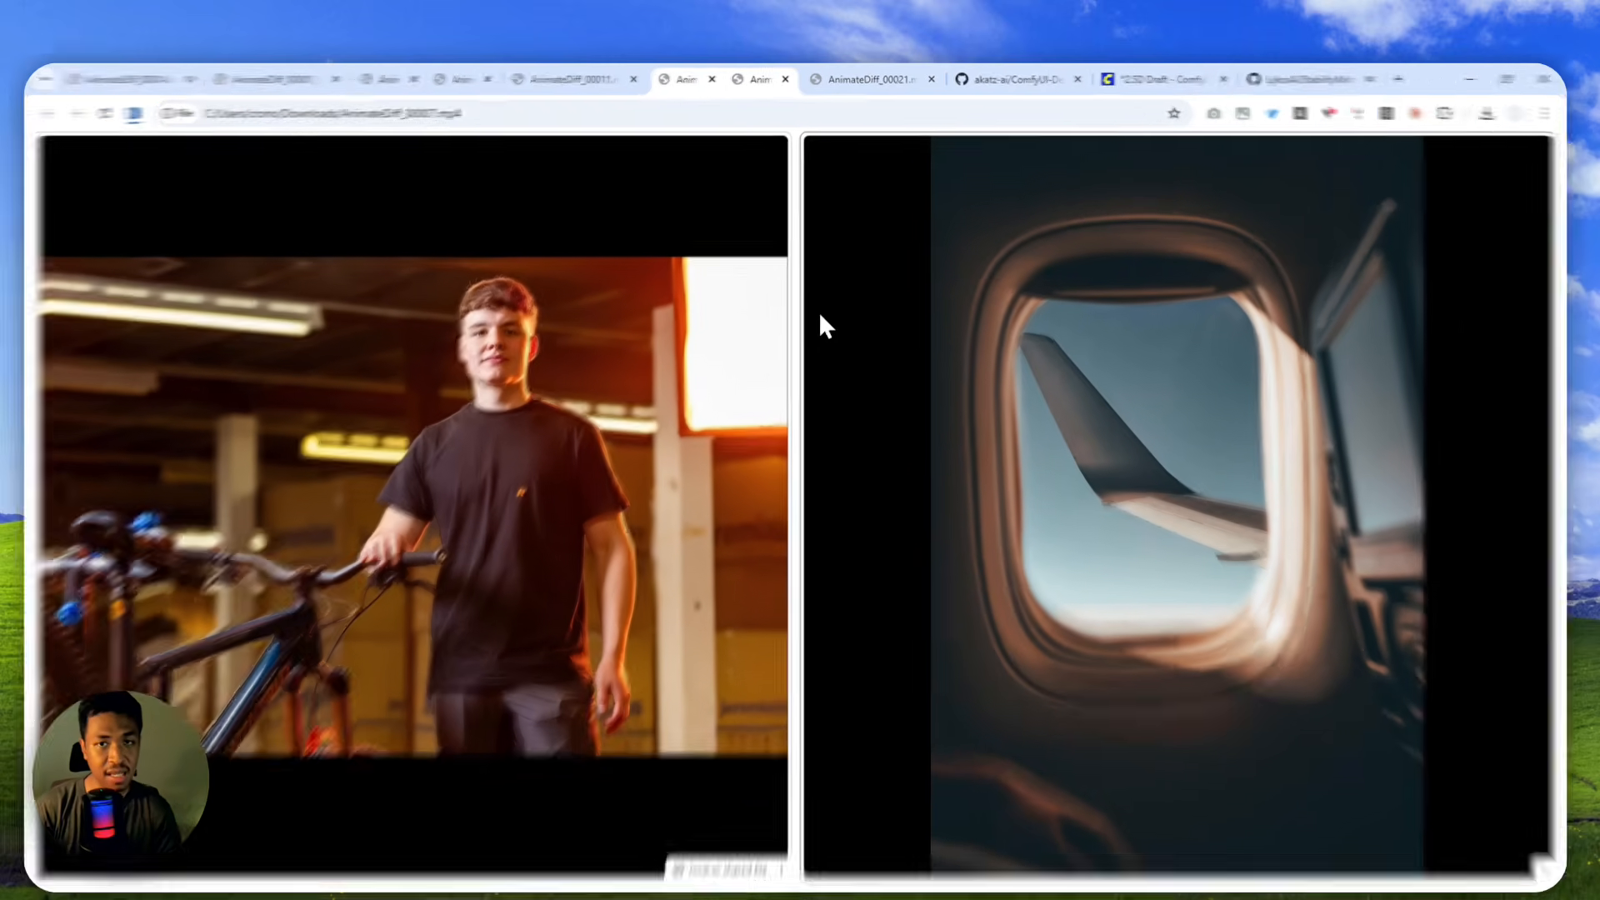
click(863, 80)
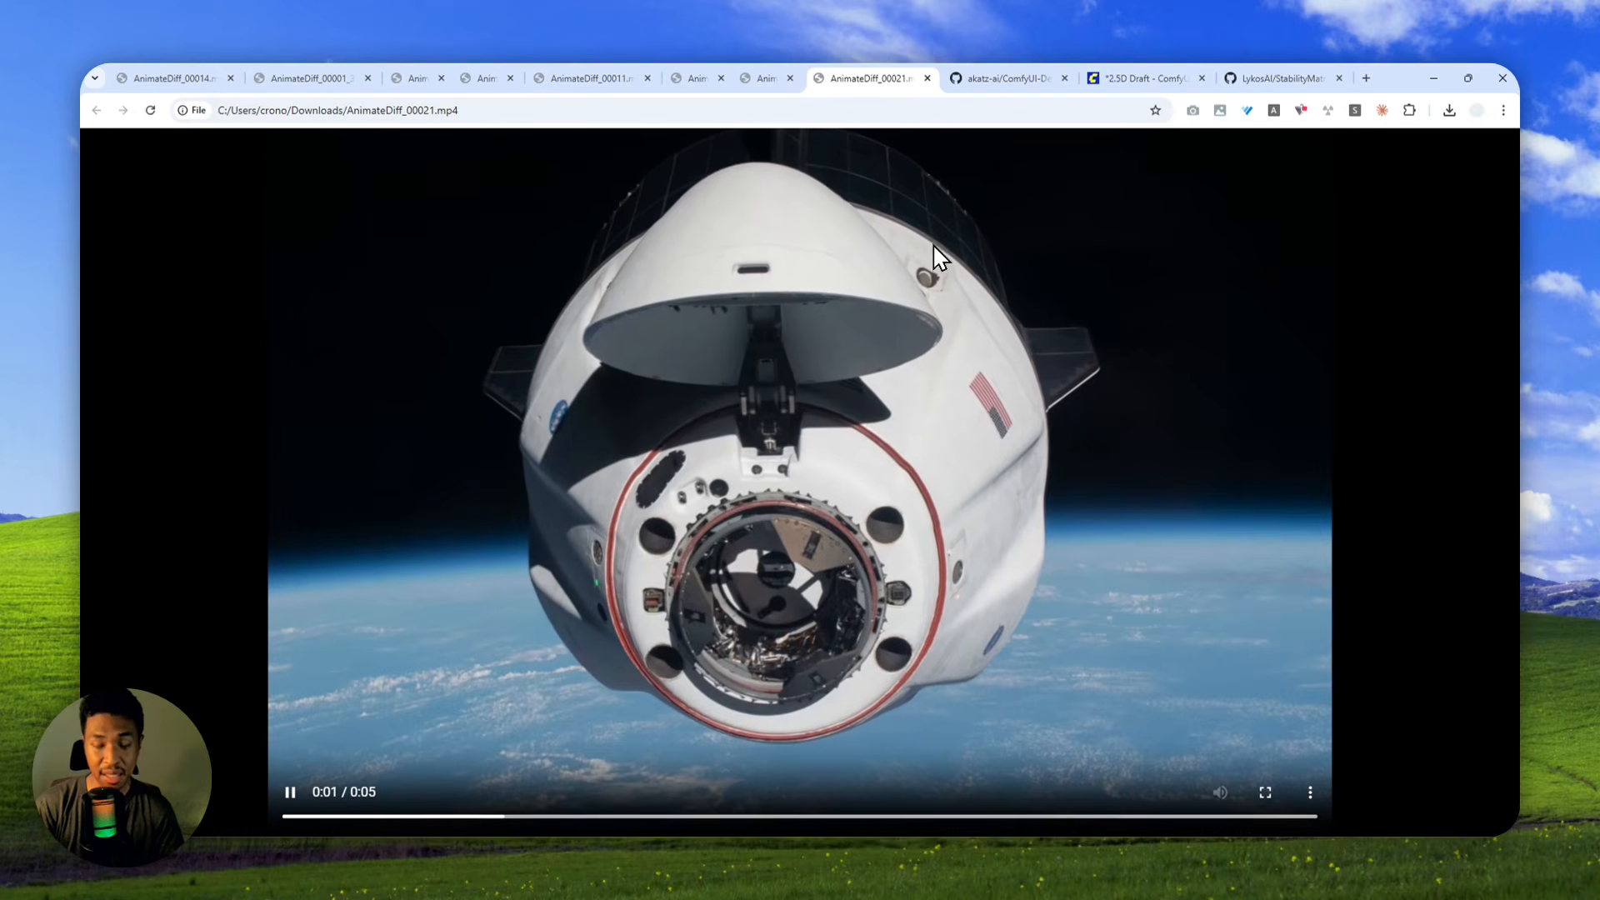
Read the README introduction and showcase of the ComfyUI-Depthflow-Nodes repository on GitHub.
click(1004, 78)
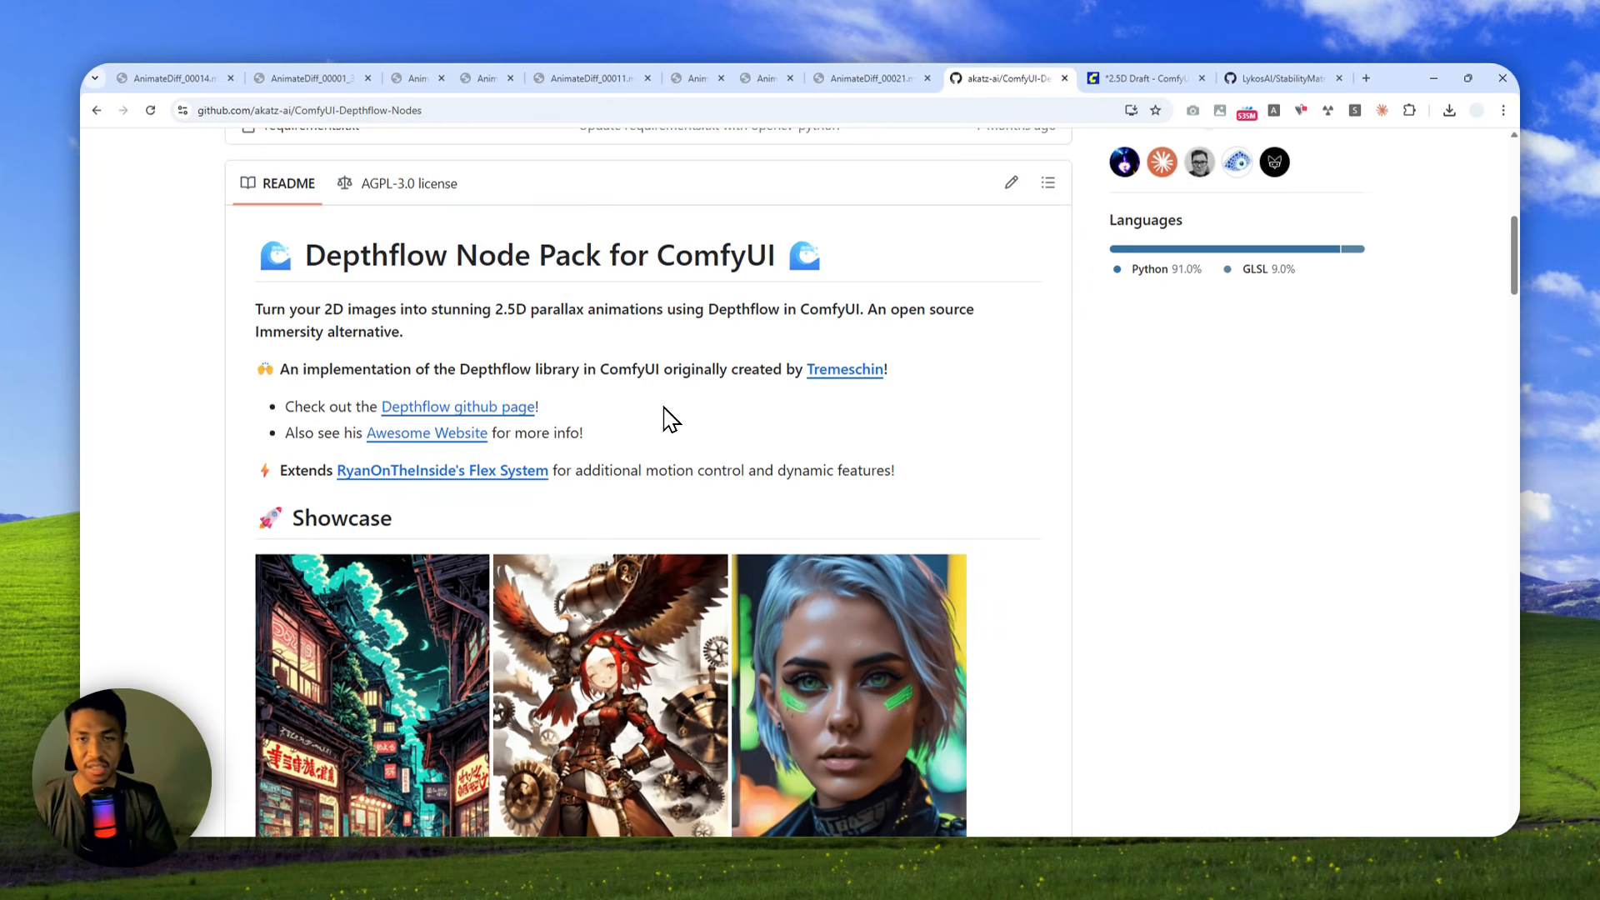
scroll(746, 408, down, 1)
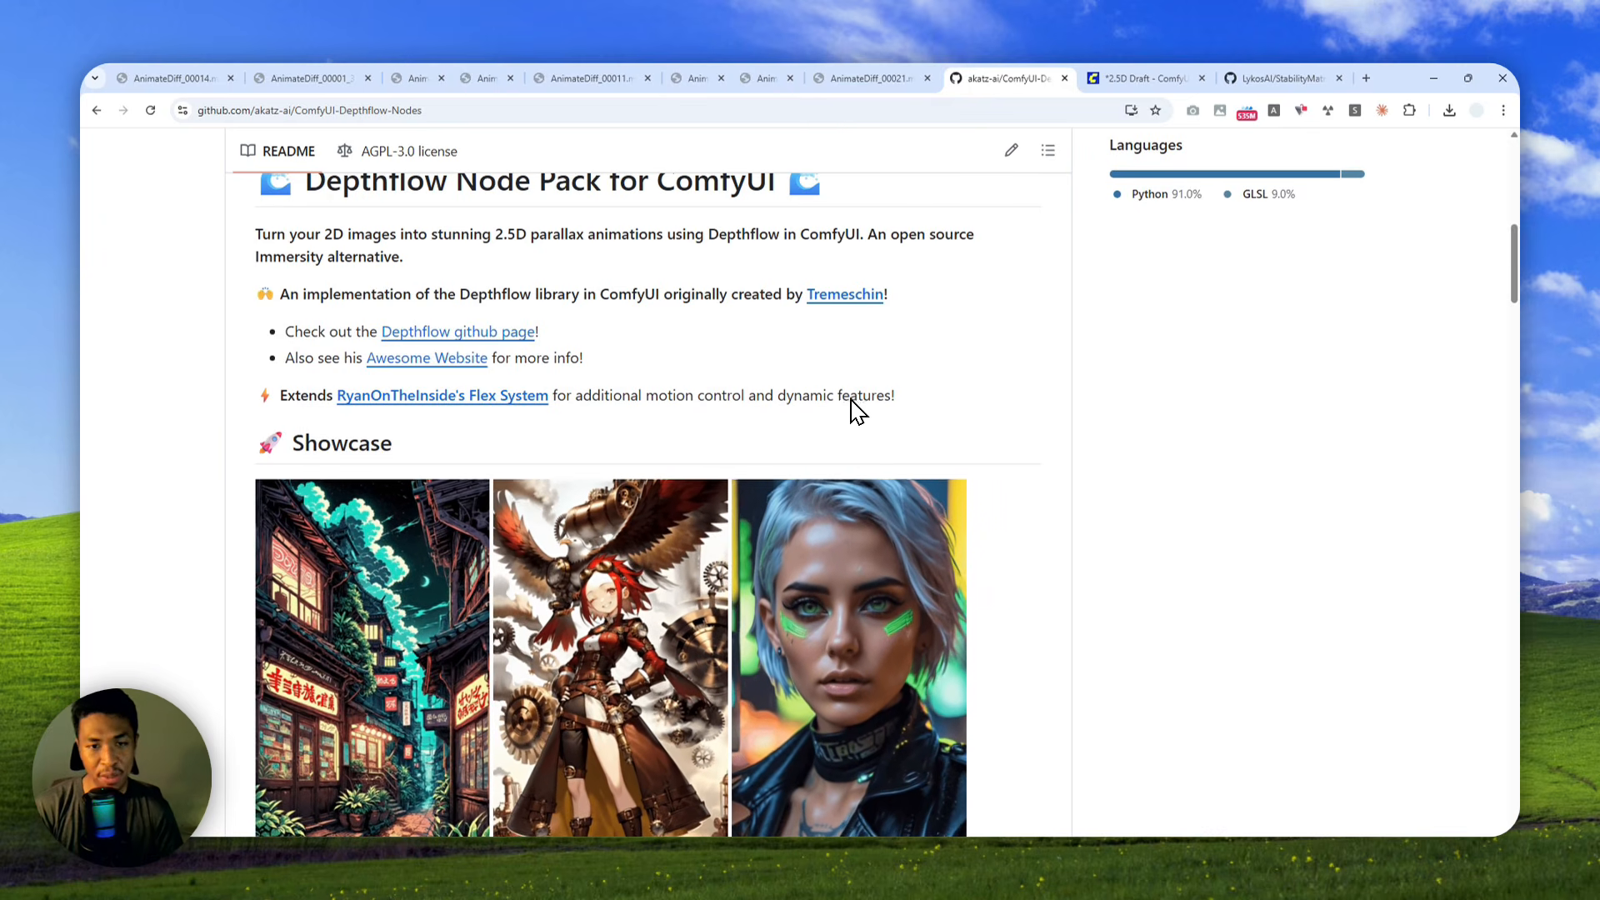
scroll(856, 410, down, 3)
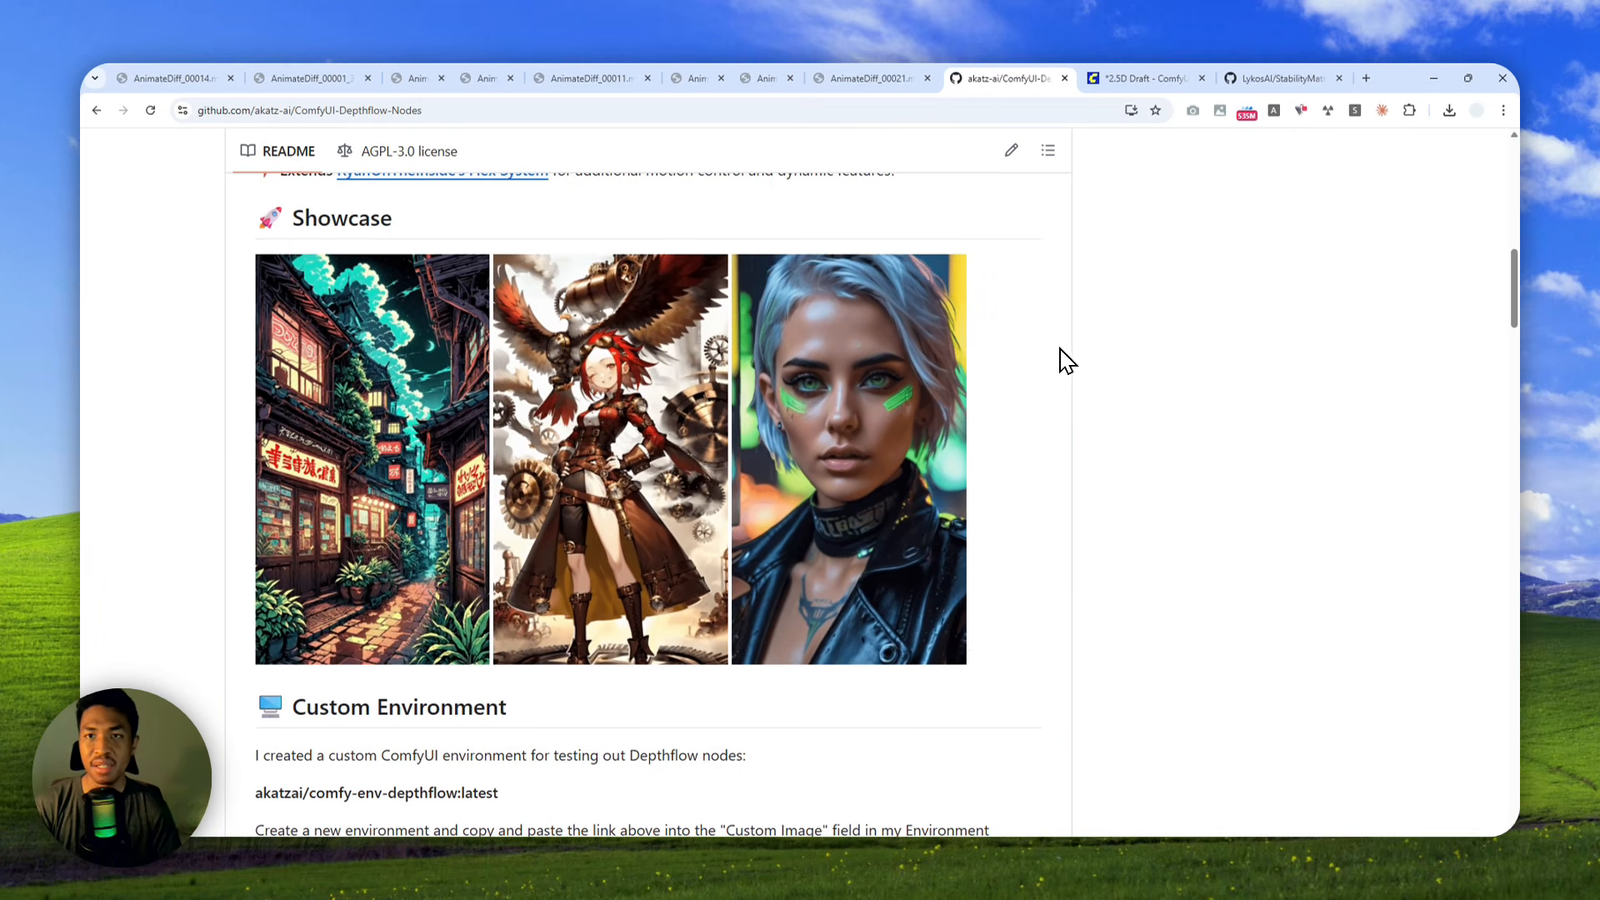
View the 2.5D Draft workflow and compare it with the rocket and portrait sample videos.
click(1145, 78)
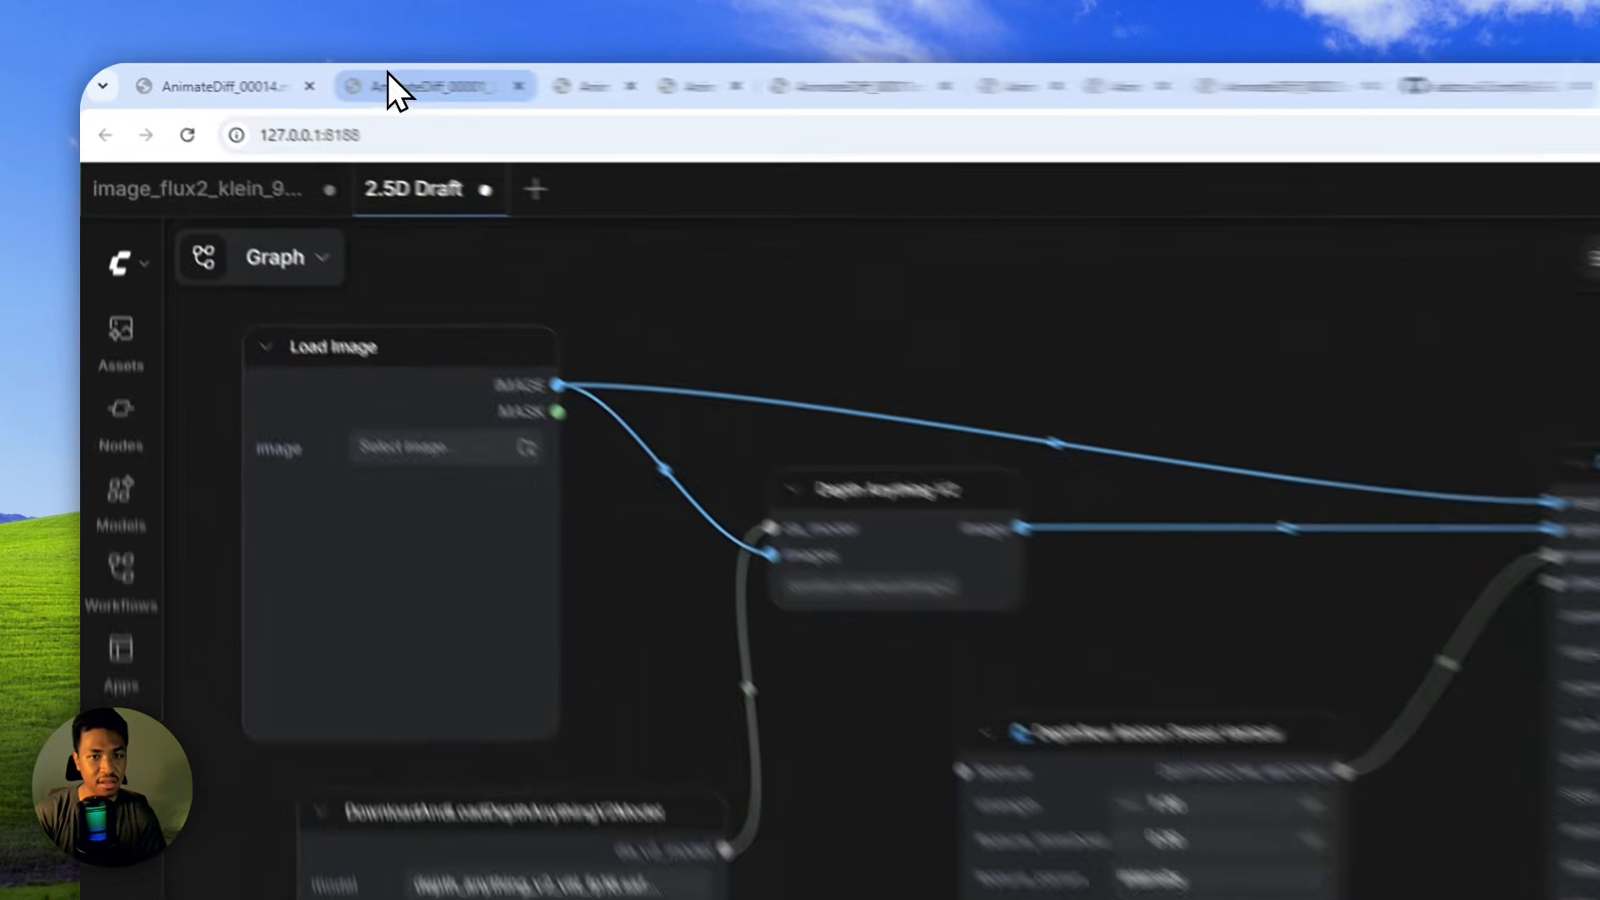
click(304, 78)
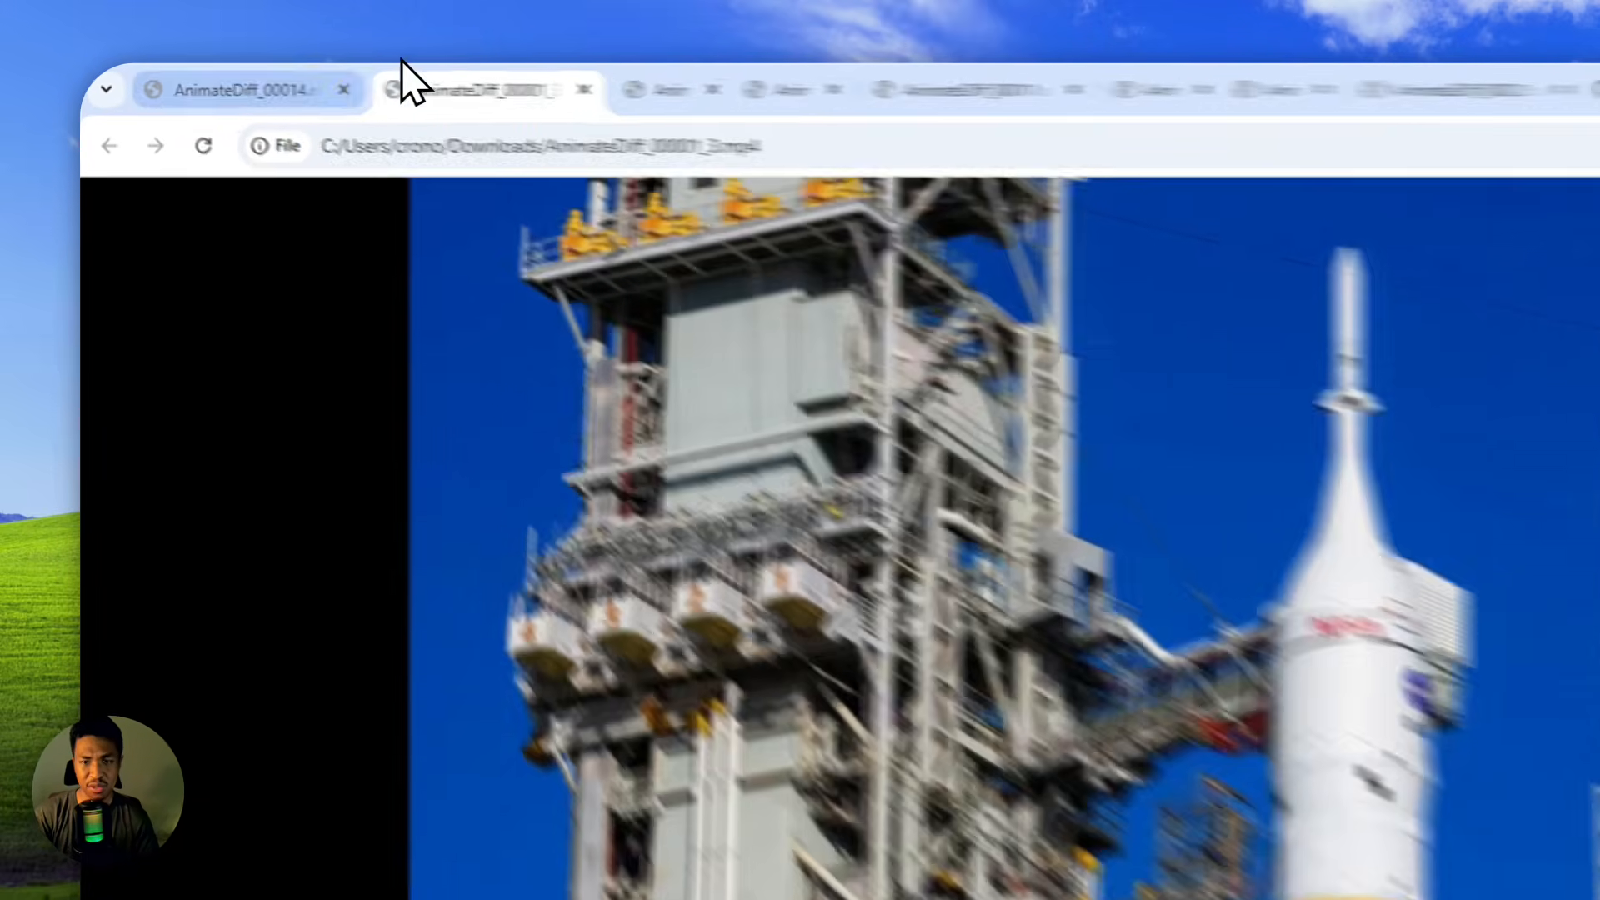
click(259, 94)
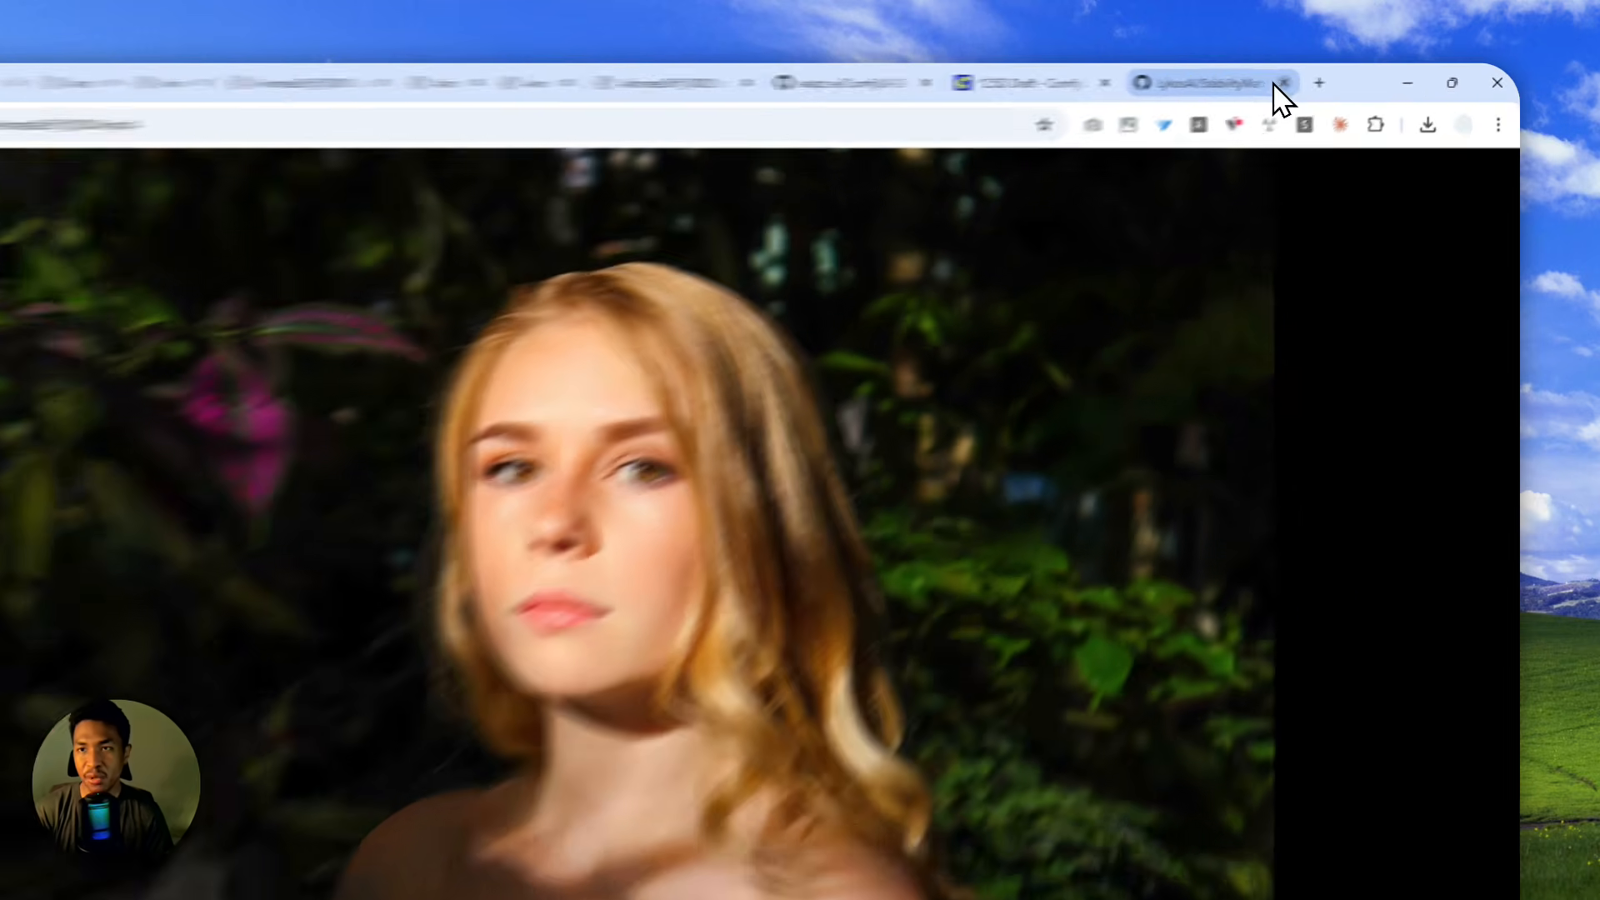
Close the existing StabilityMatrix page, search Google for "stability matrix" and open the LykosAI/StabilityMatrix GitHub repository.
click(1284, 83)
click(1313, 78)
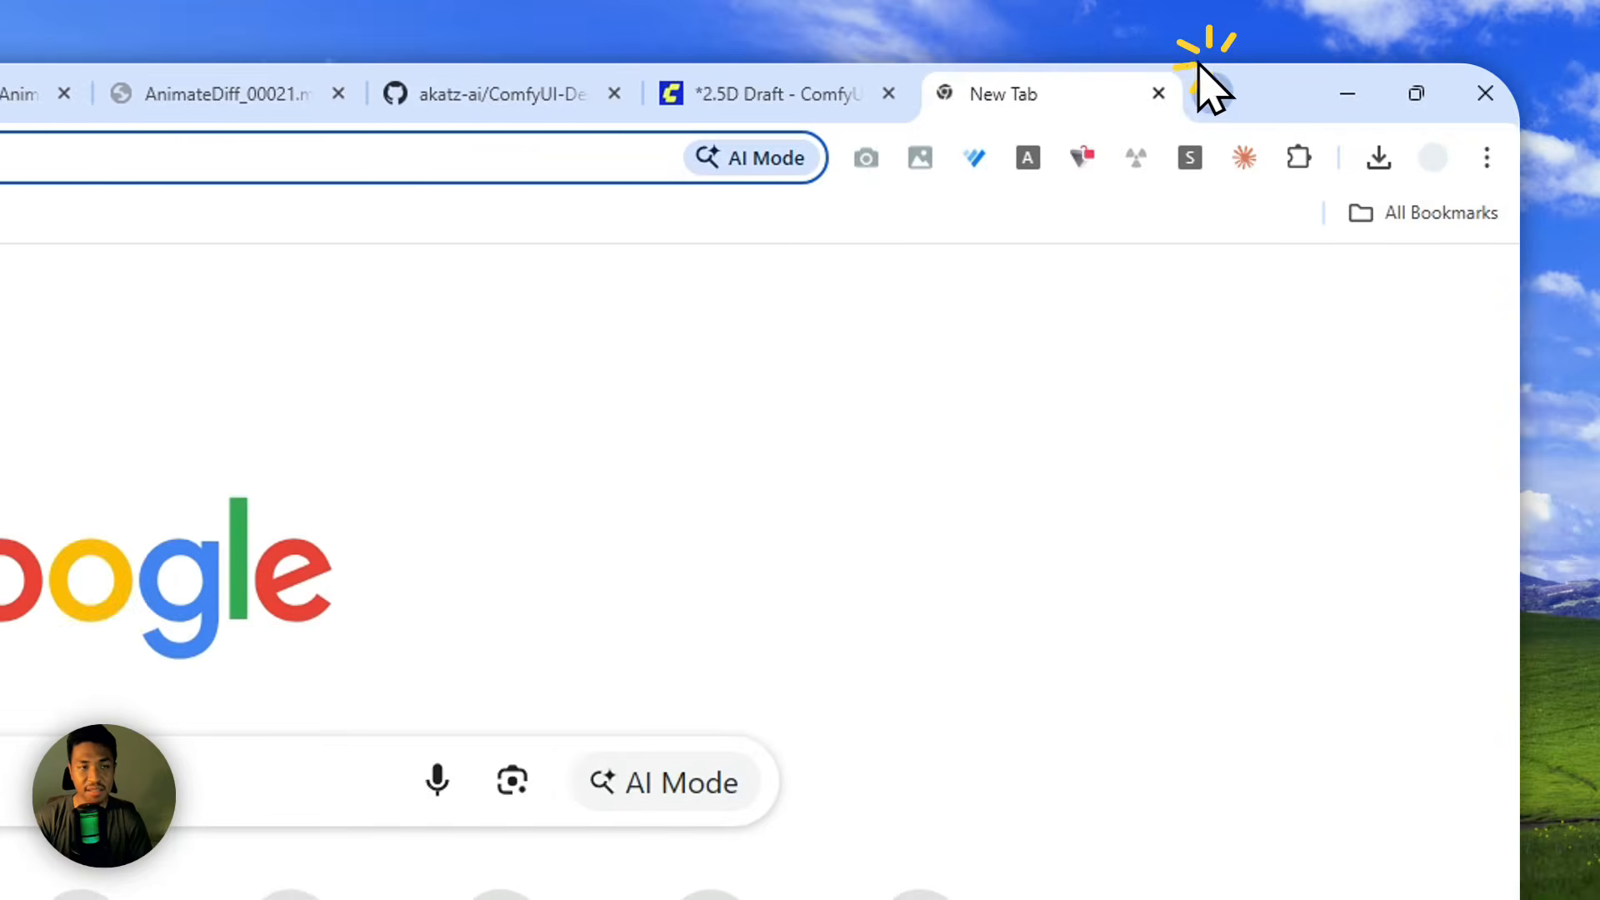
text(stability matrix)
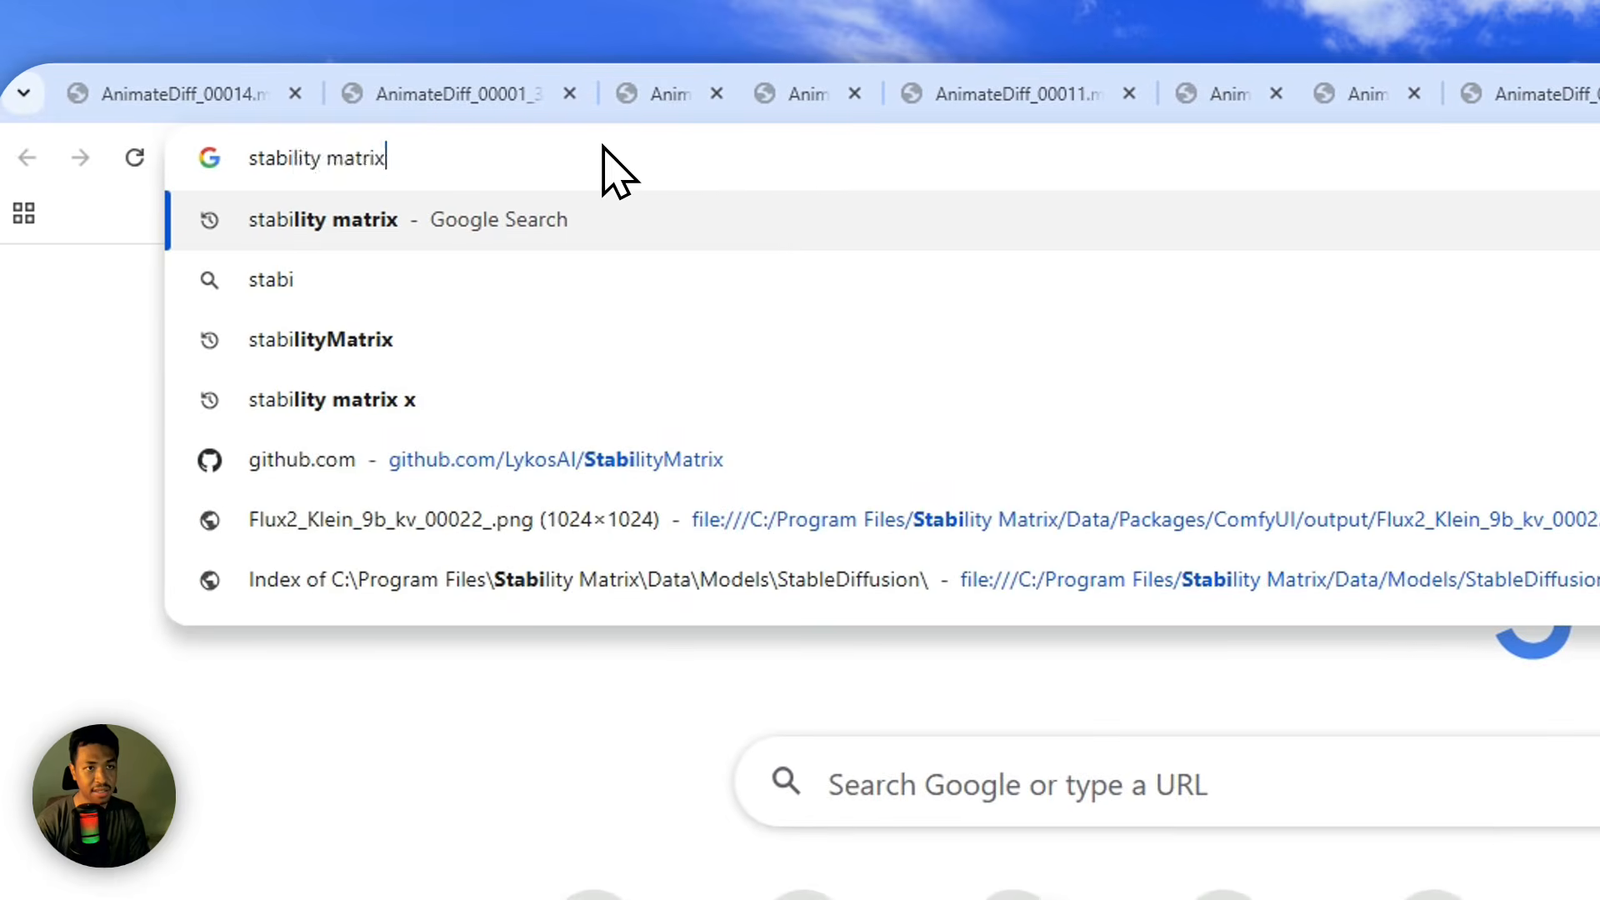
key(Right)
key(Return)
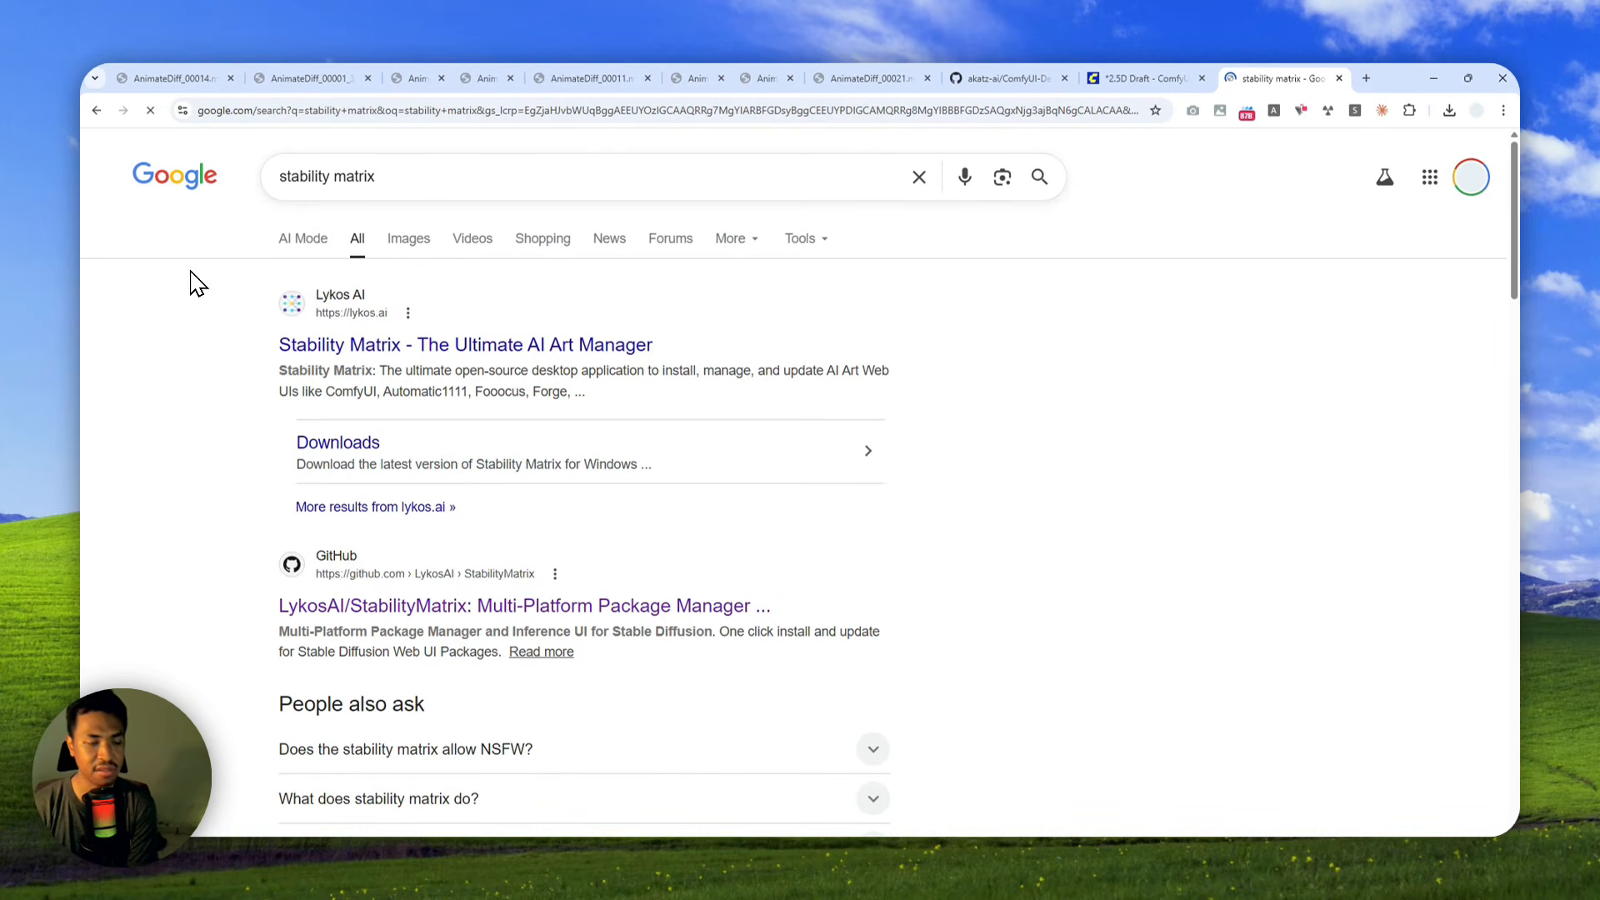
scroll(197, 297, down, 2)
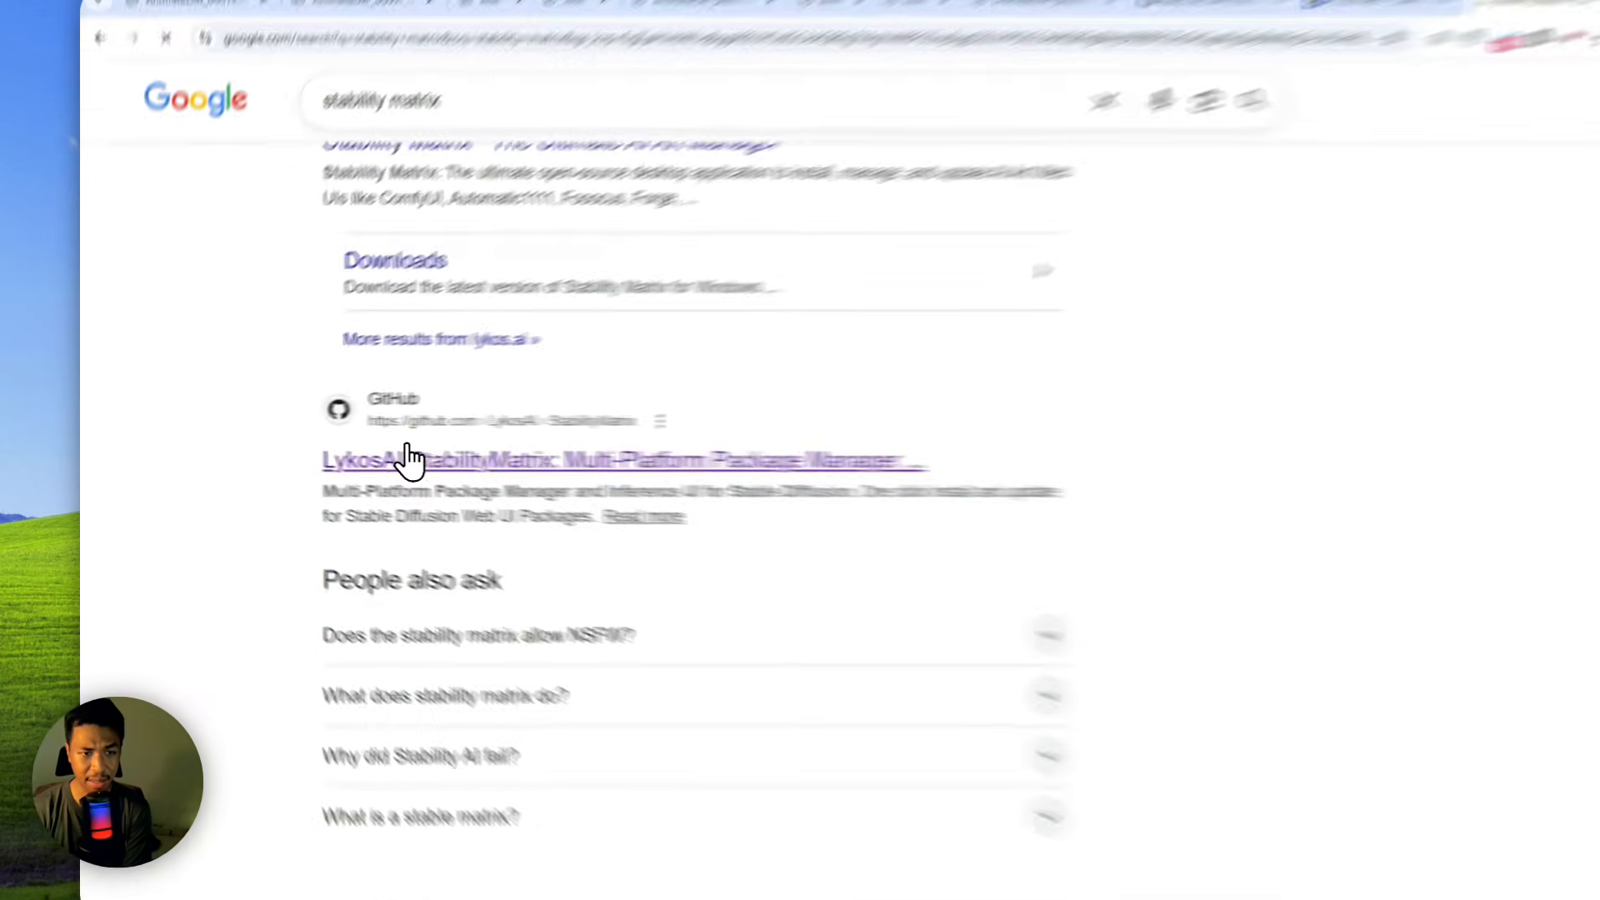
click(387, 451)
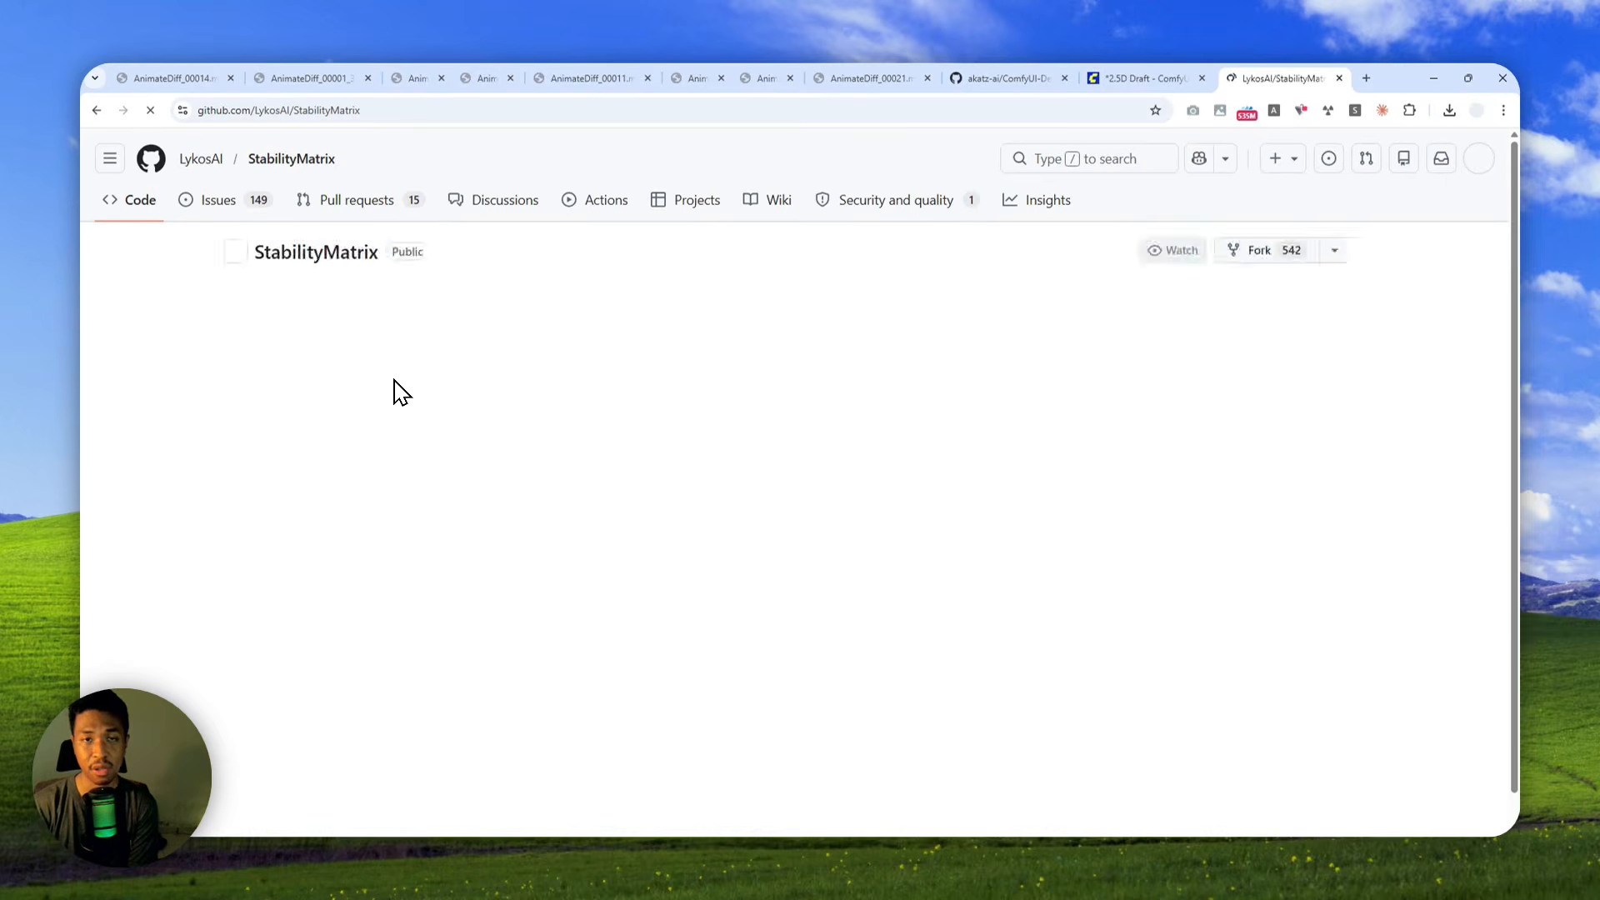
Examine the StabilityMatrix README's download options for Windows, Linux and macOS.
scroll(189, 342, down, 10)
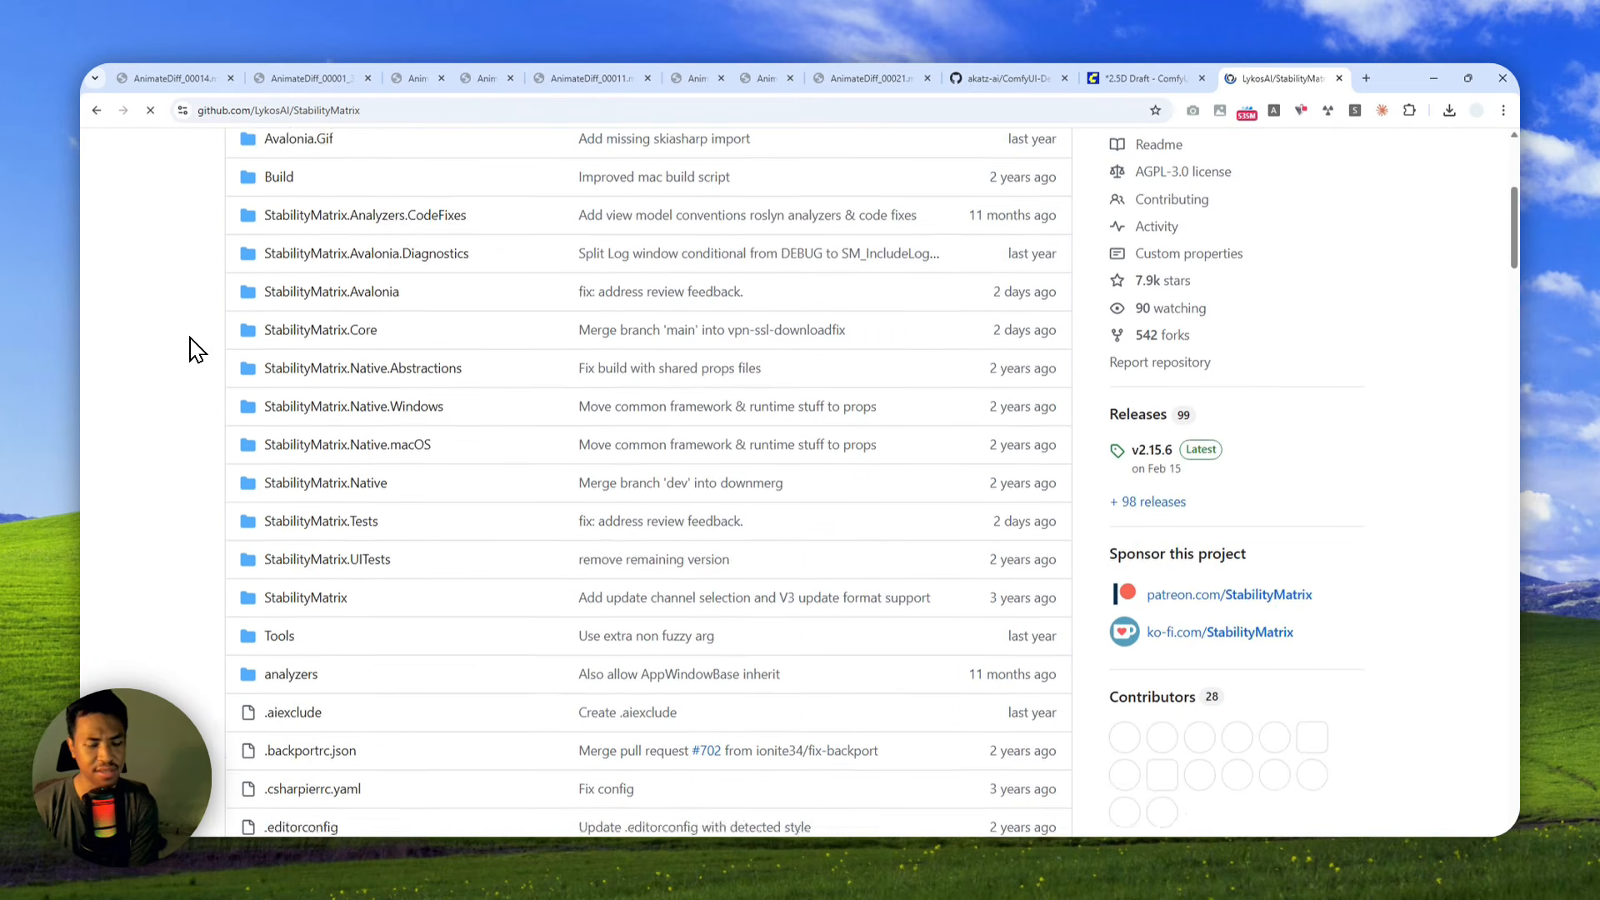
scroll(189, 355, down, 9)
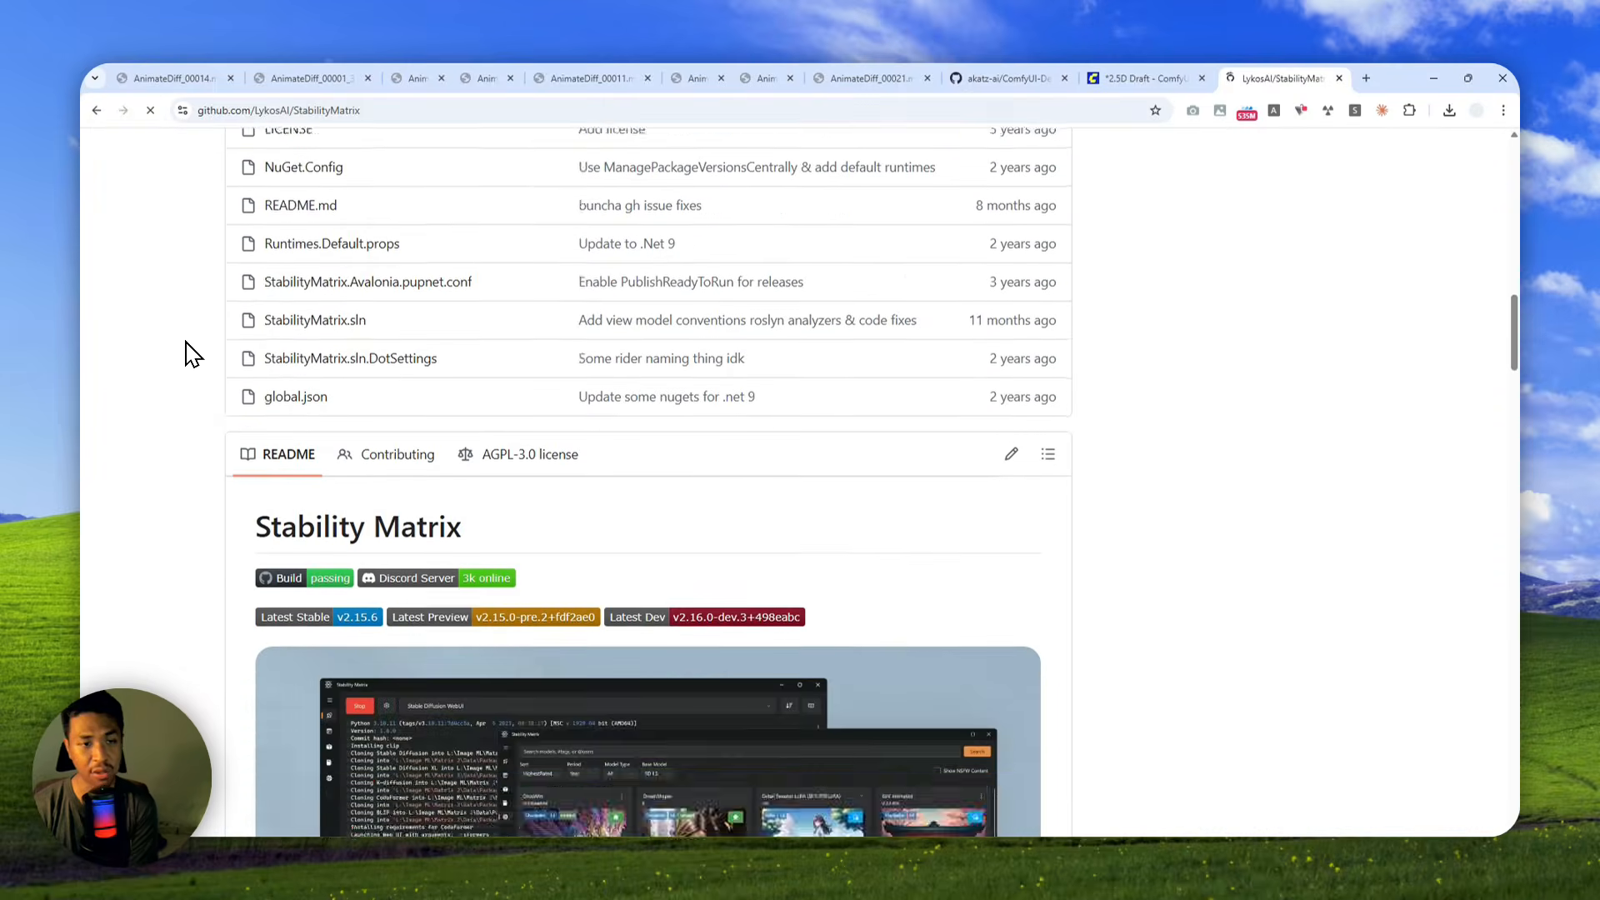
scroll(191, 375, down, 6)
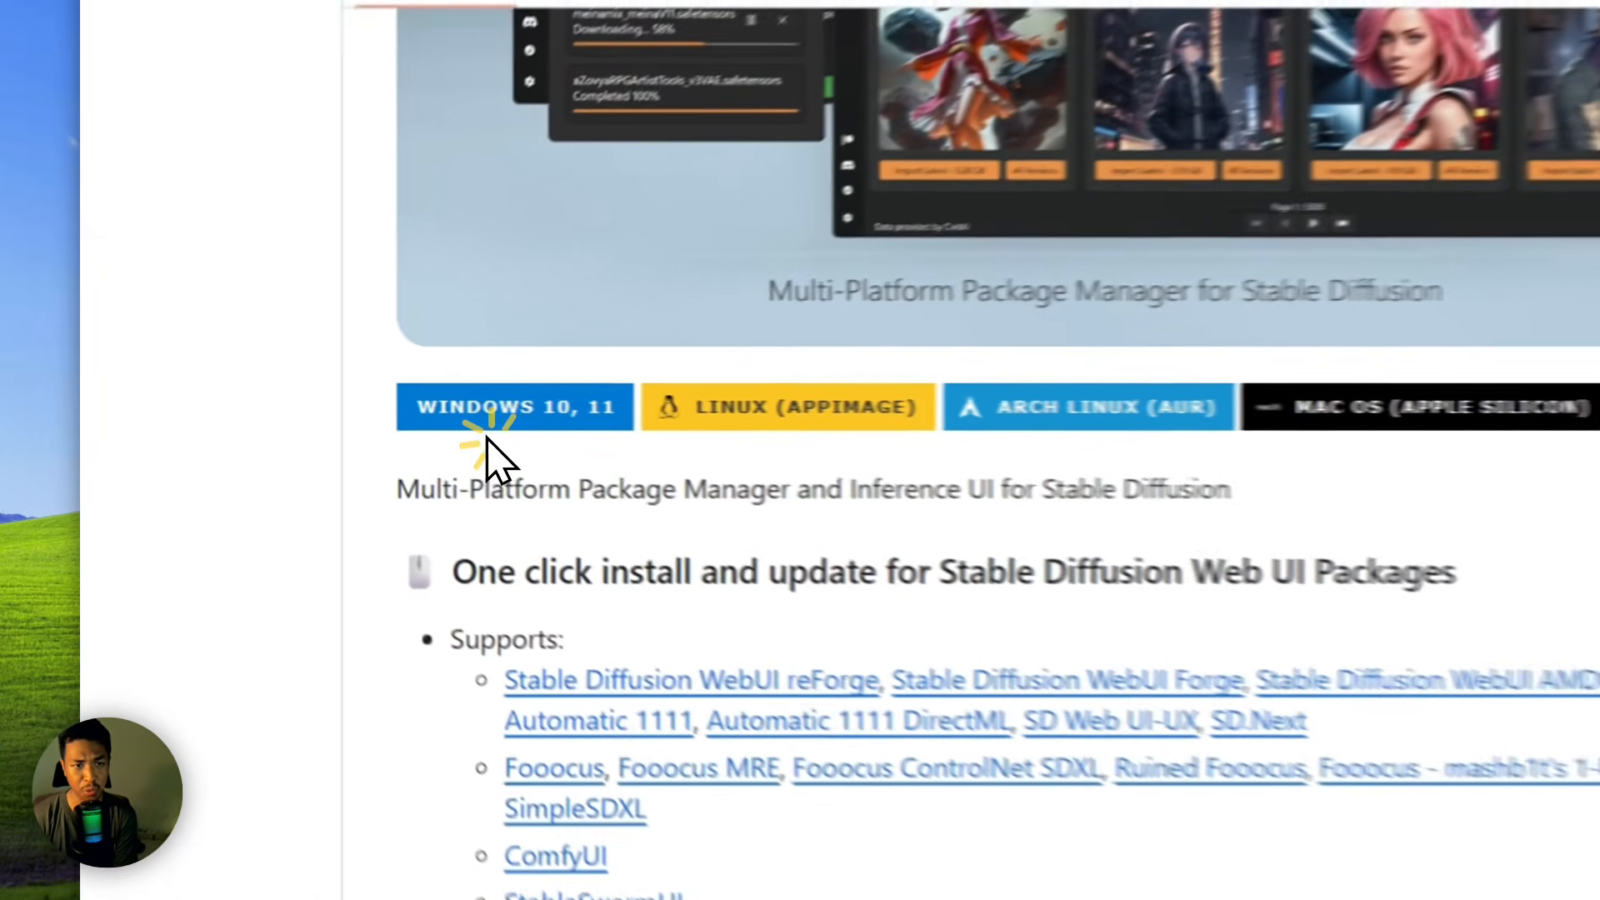
click(310, 314)
click(833, 465)
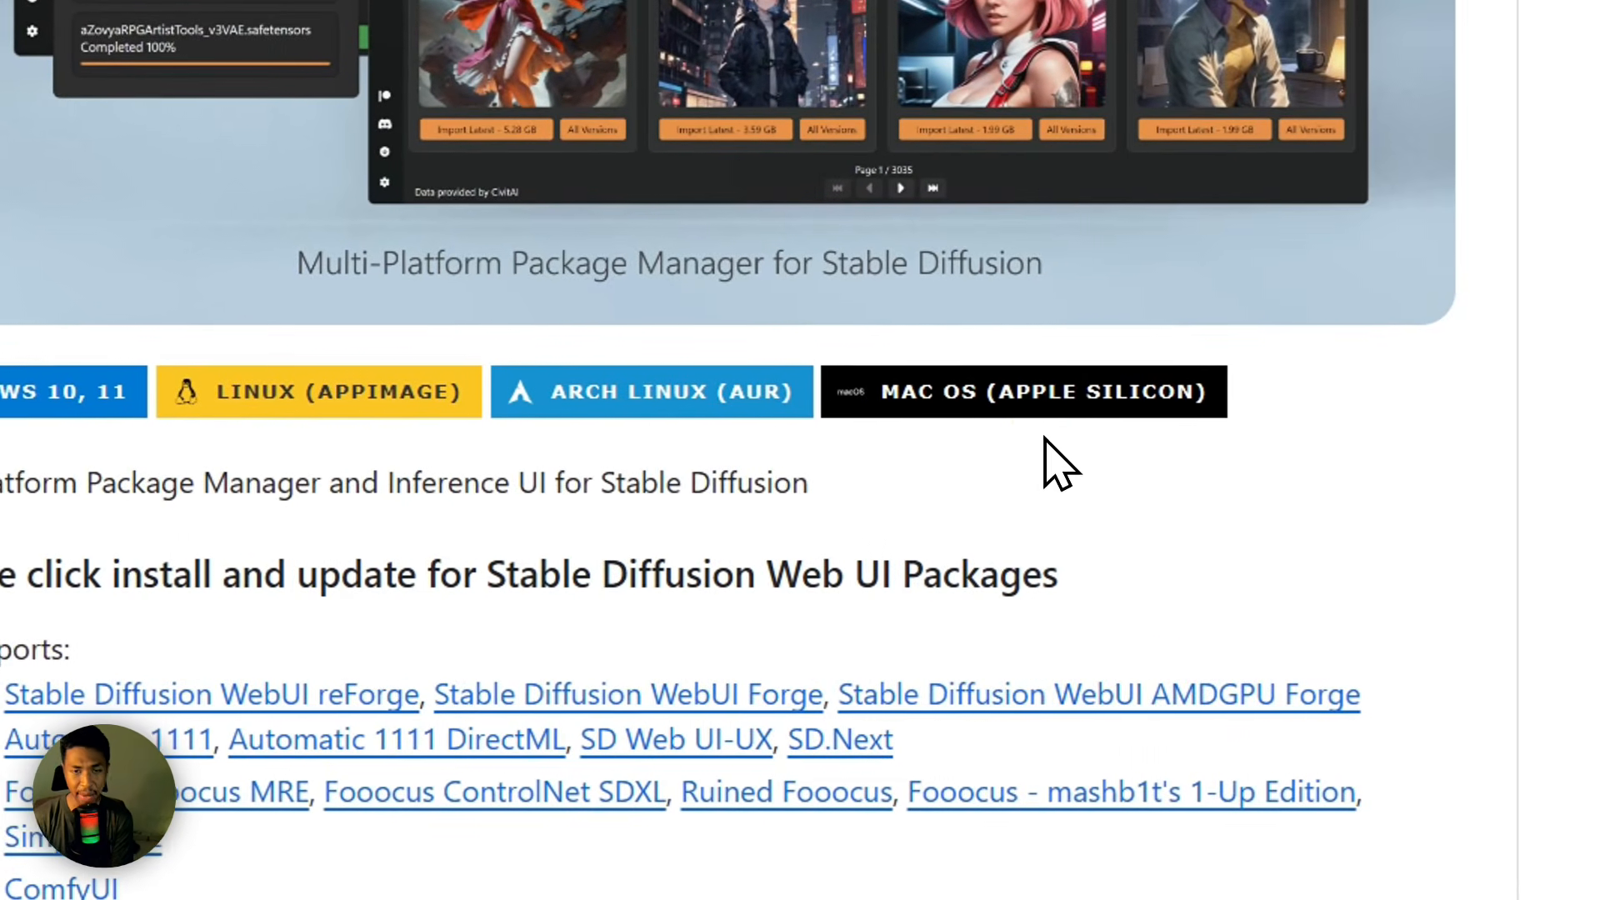
click(1045, 436)
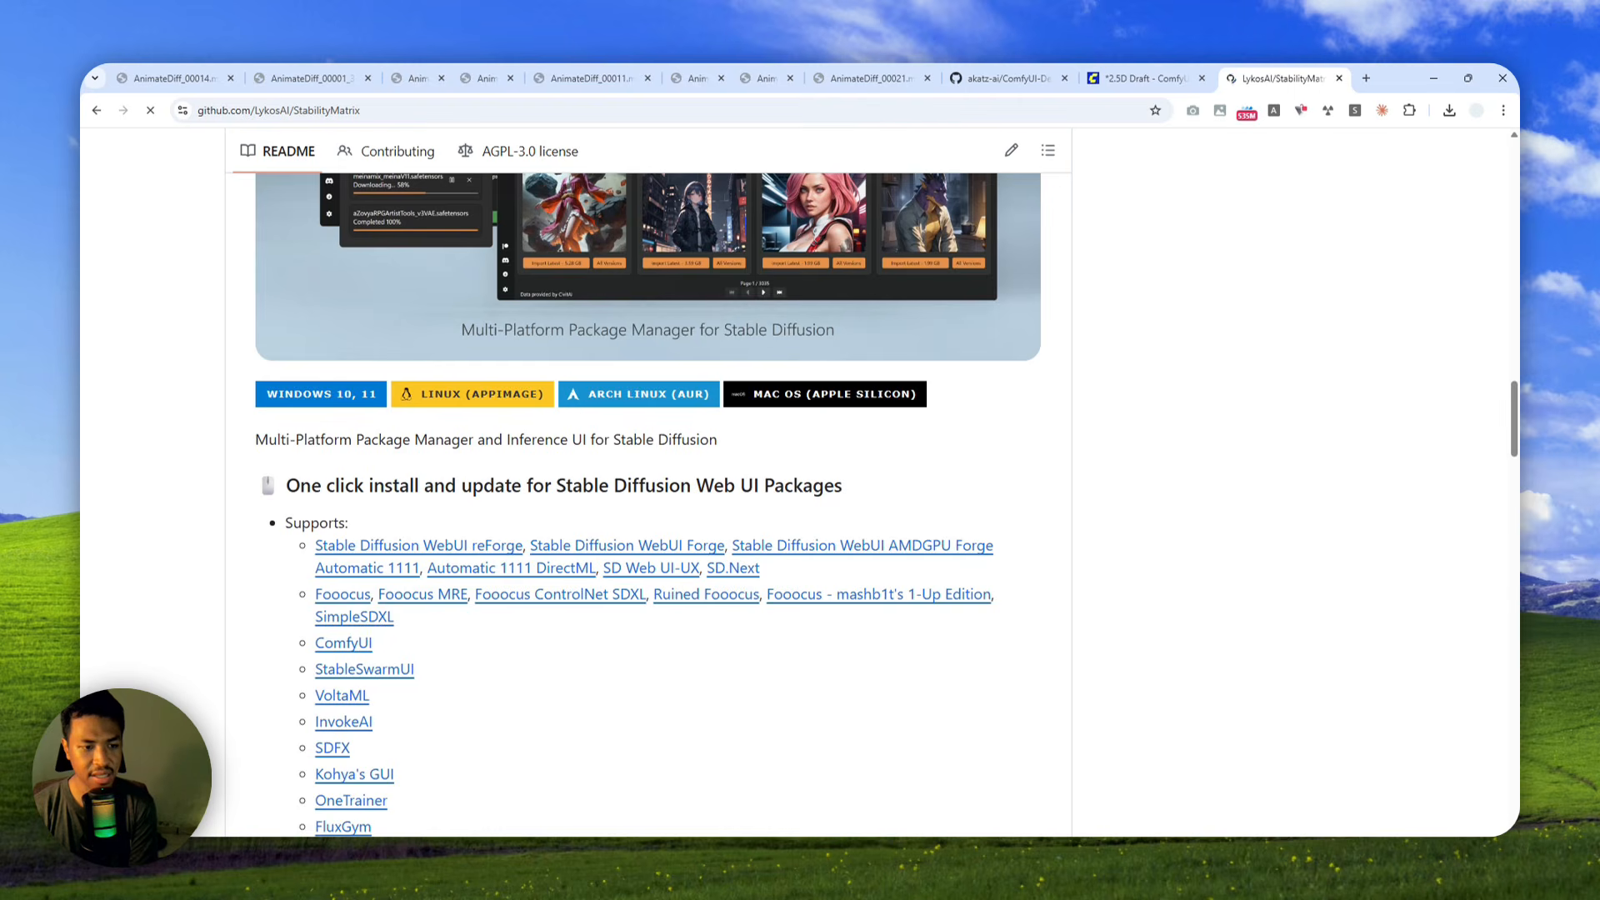
Switch to the Stability Matrix desktop app by launching it from the pinned AI Tools group.
click(91, 868)
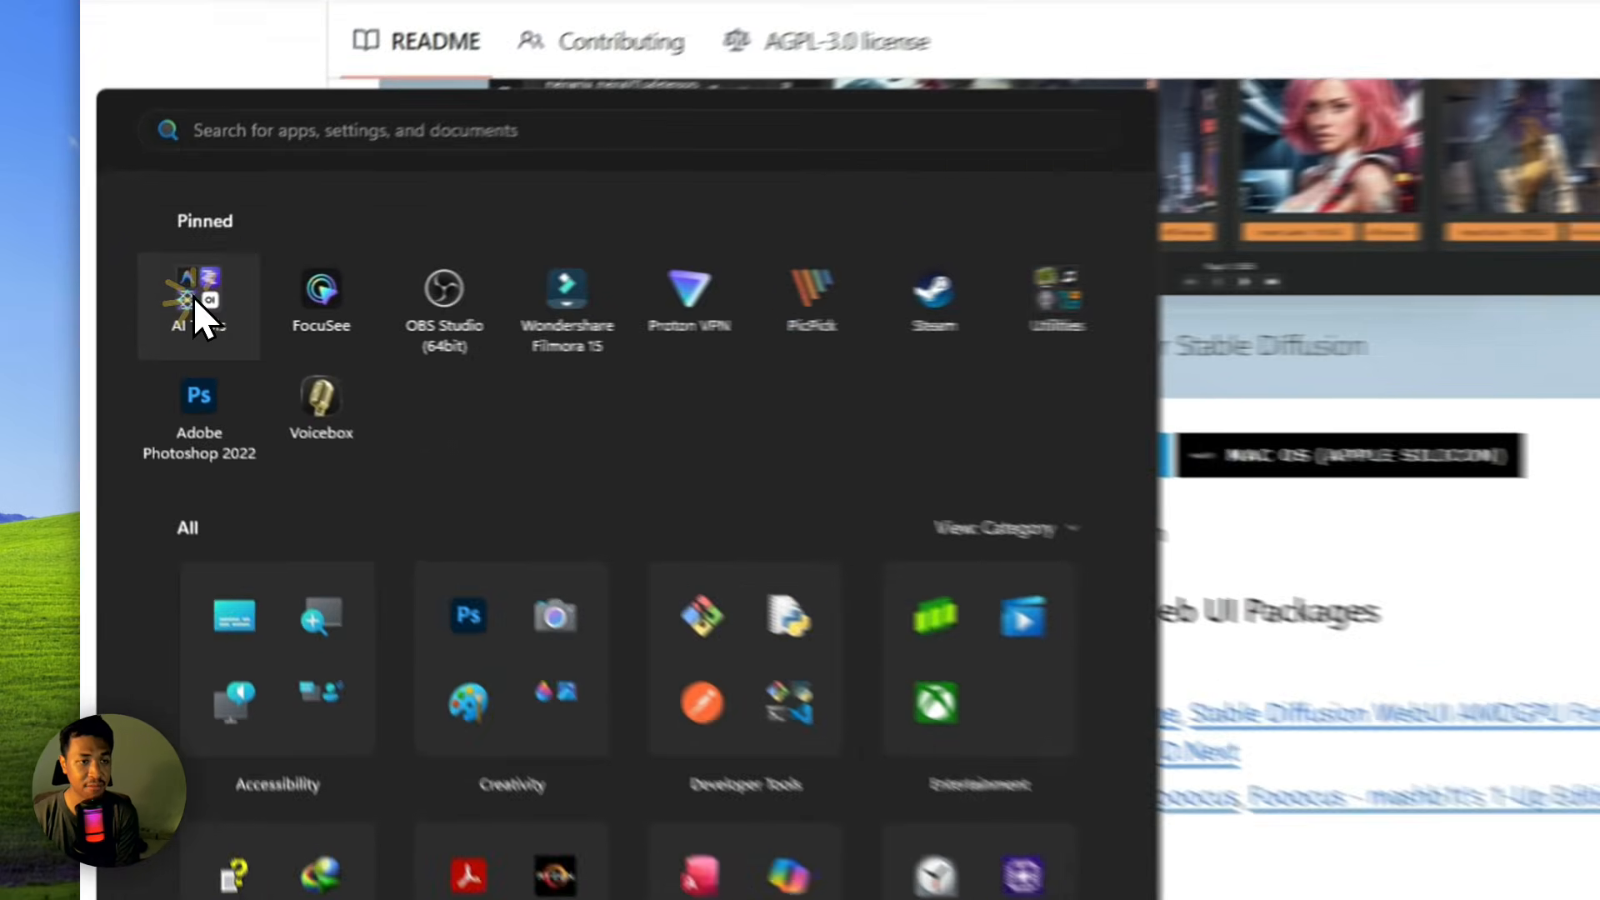
click(146, 304)
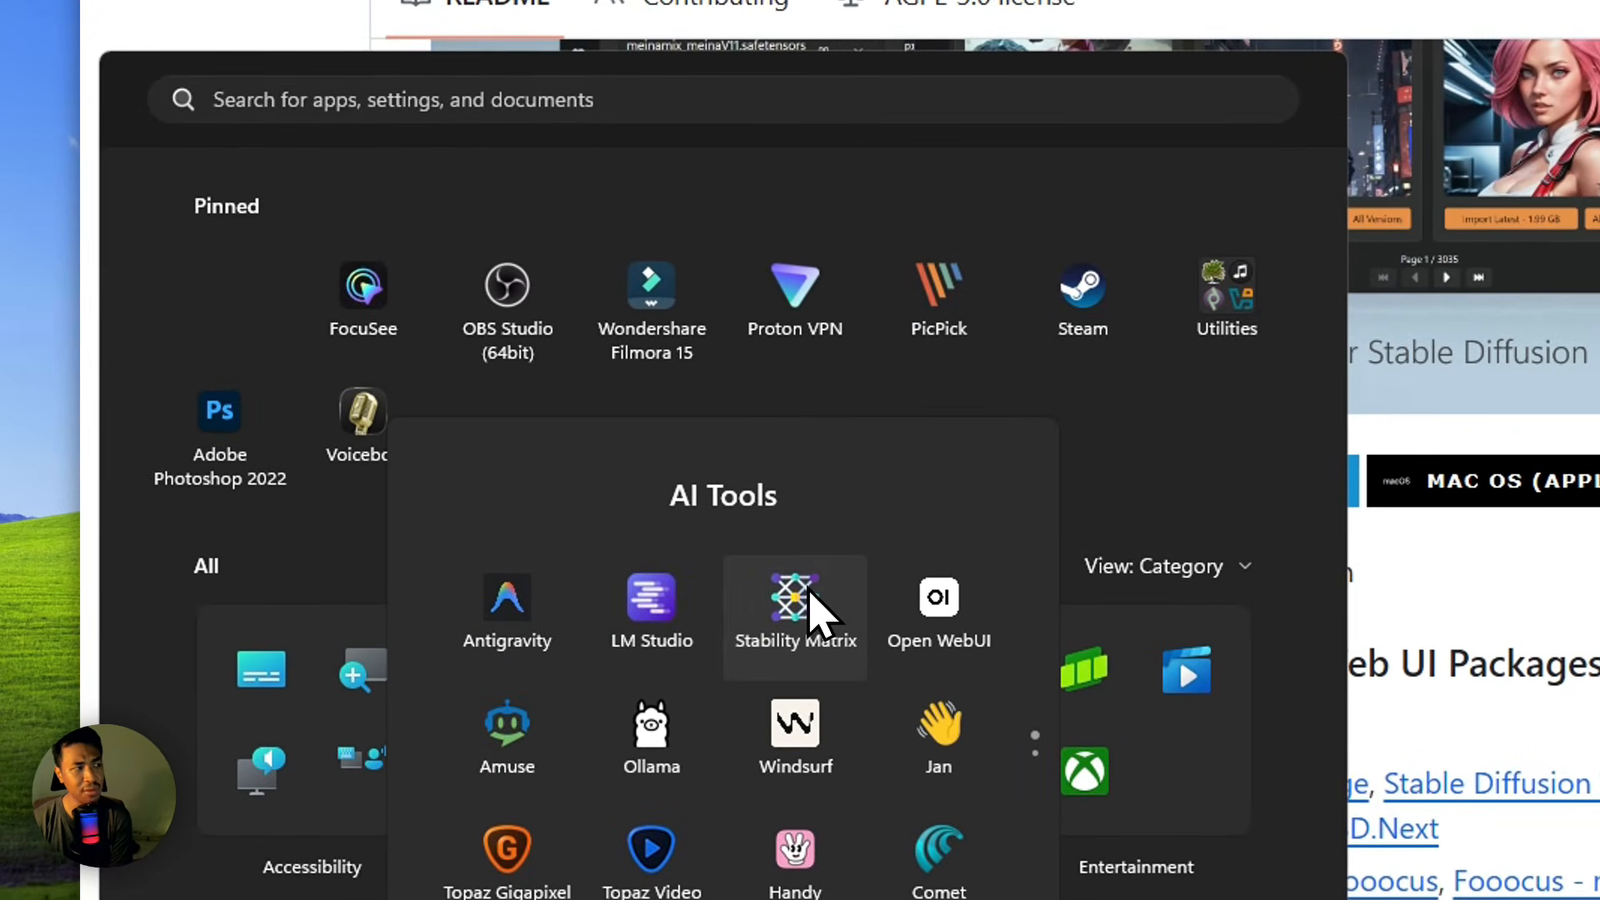
click(798, 593)
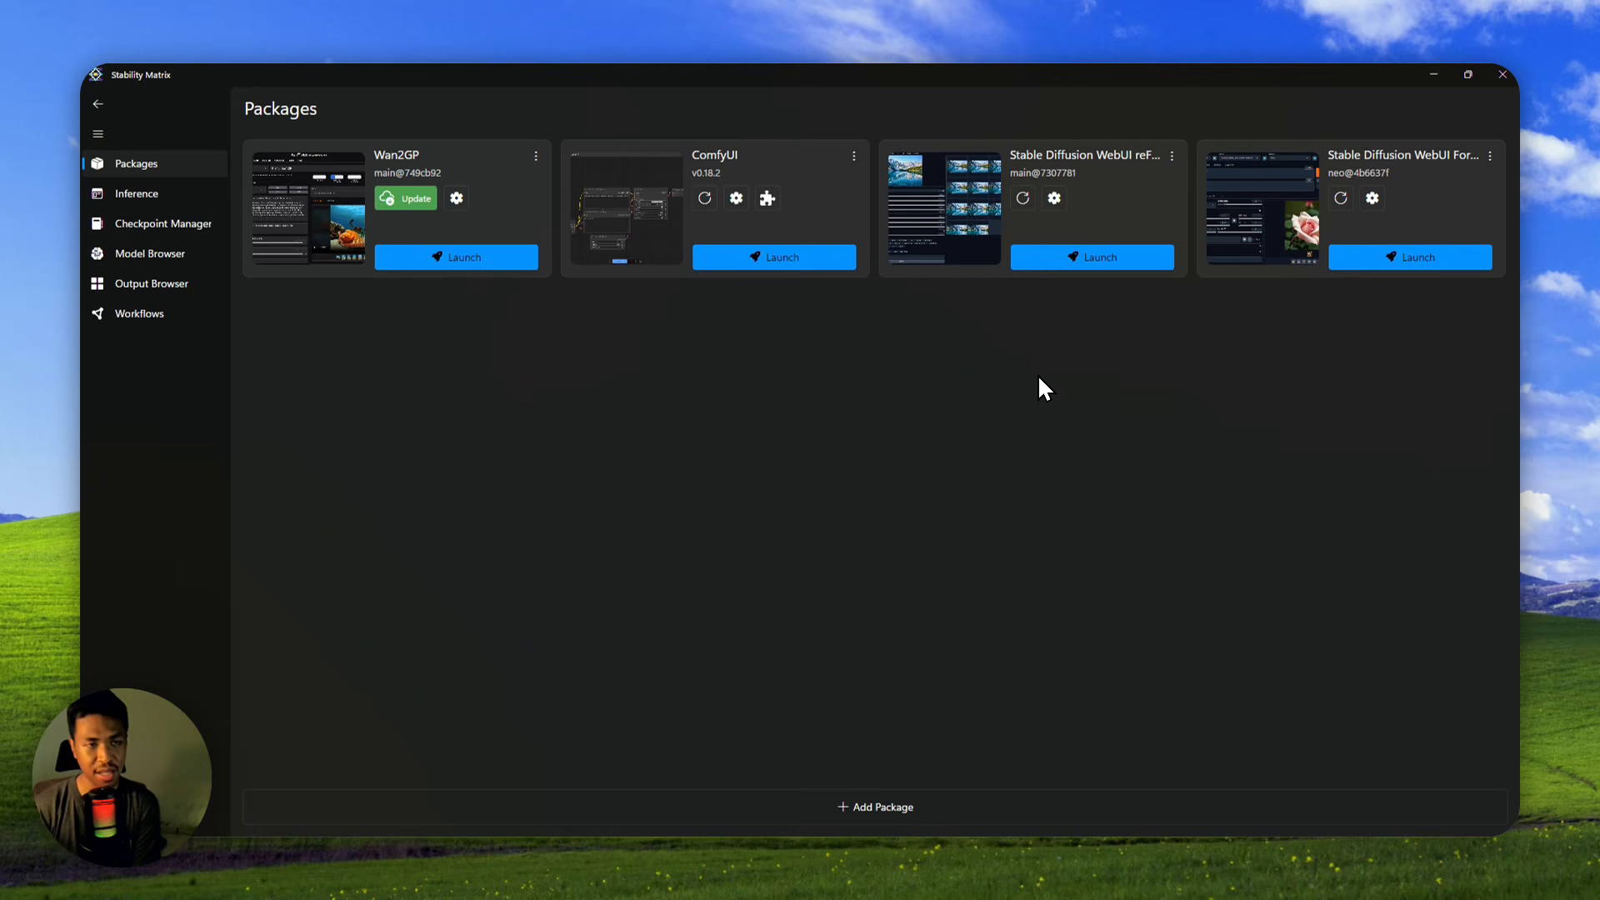
Examine the installation options for adding the ComfyUI package and return to the installed packages overview.
click(150, 169)
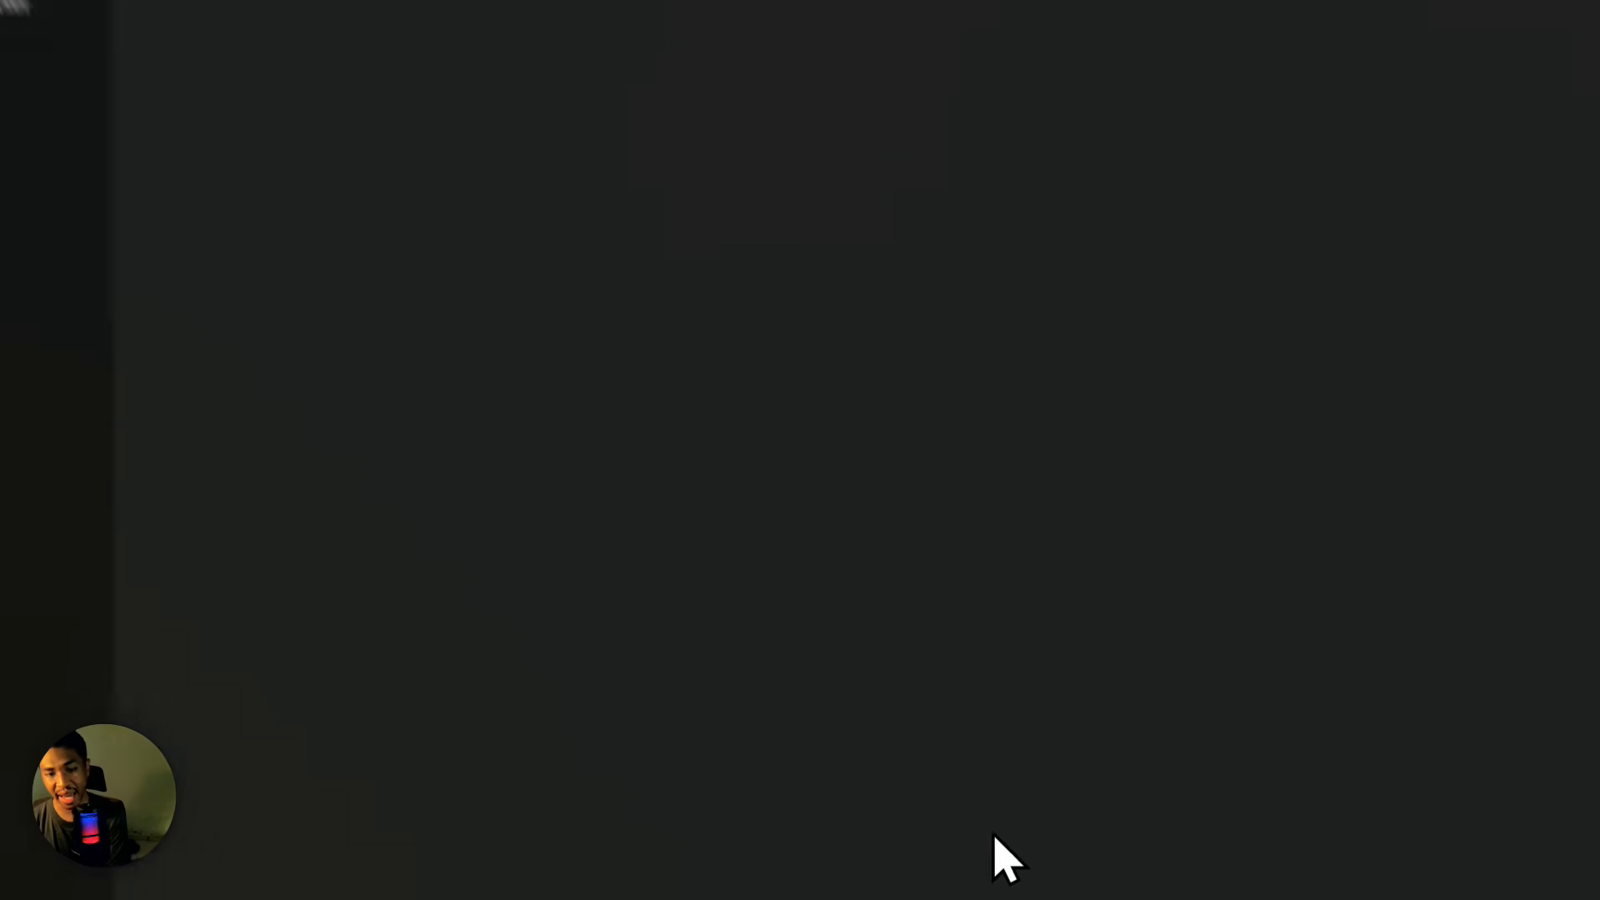
click(672, 832)
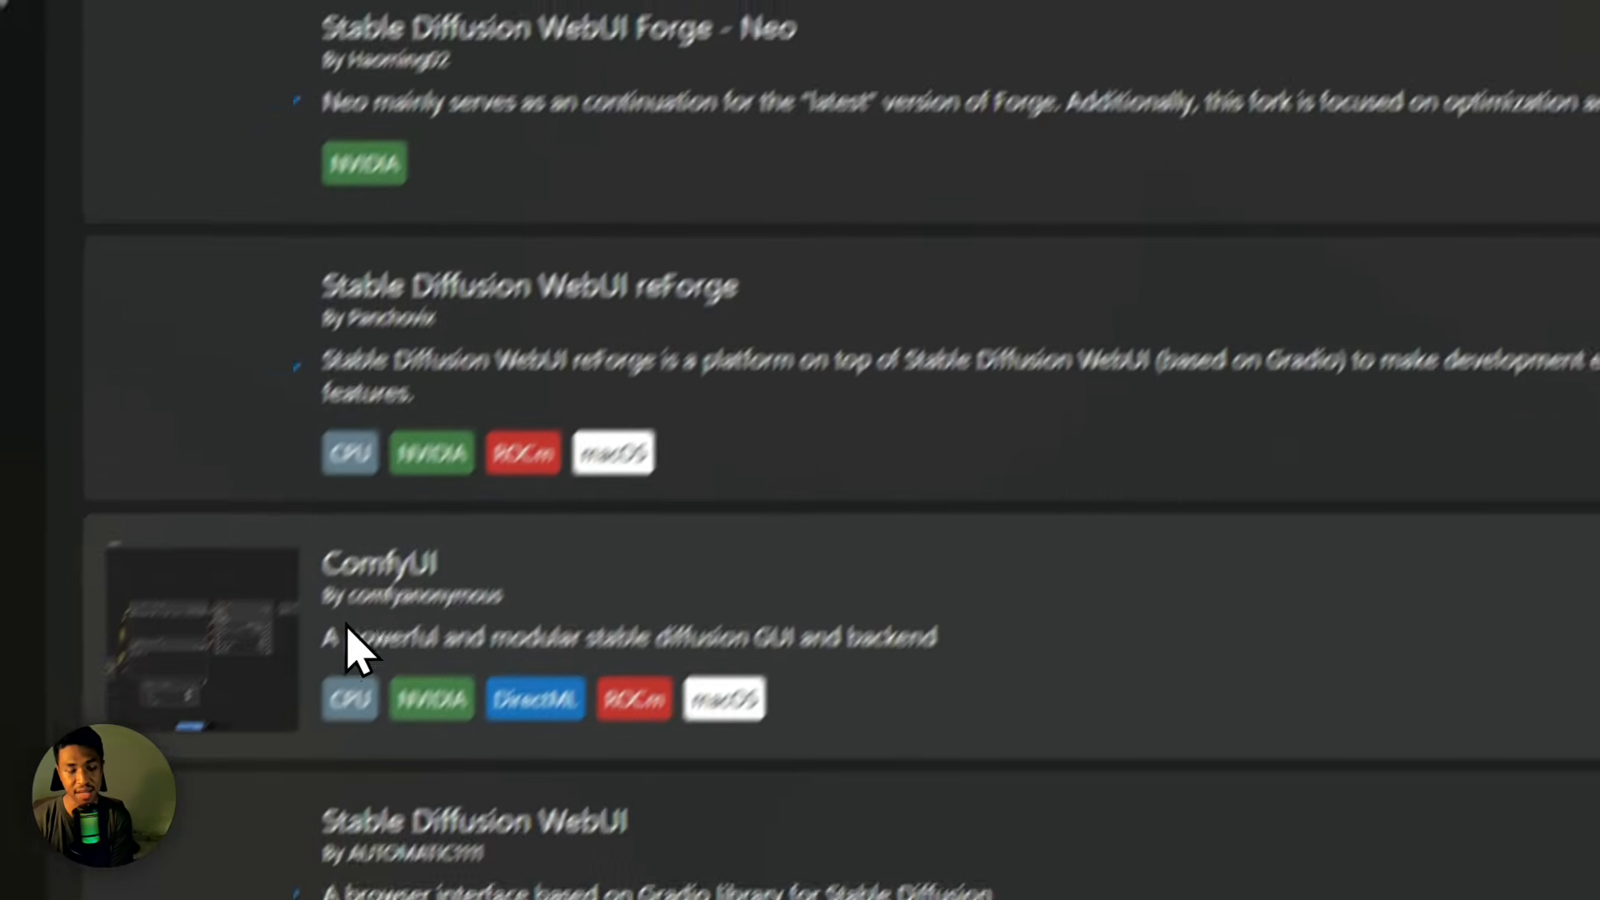
click(499, 596)
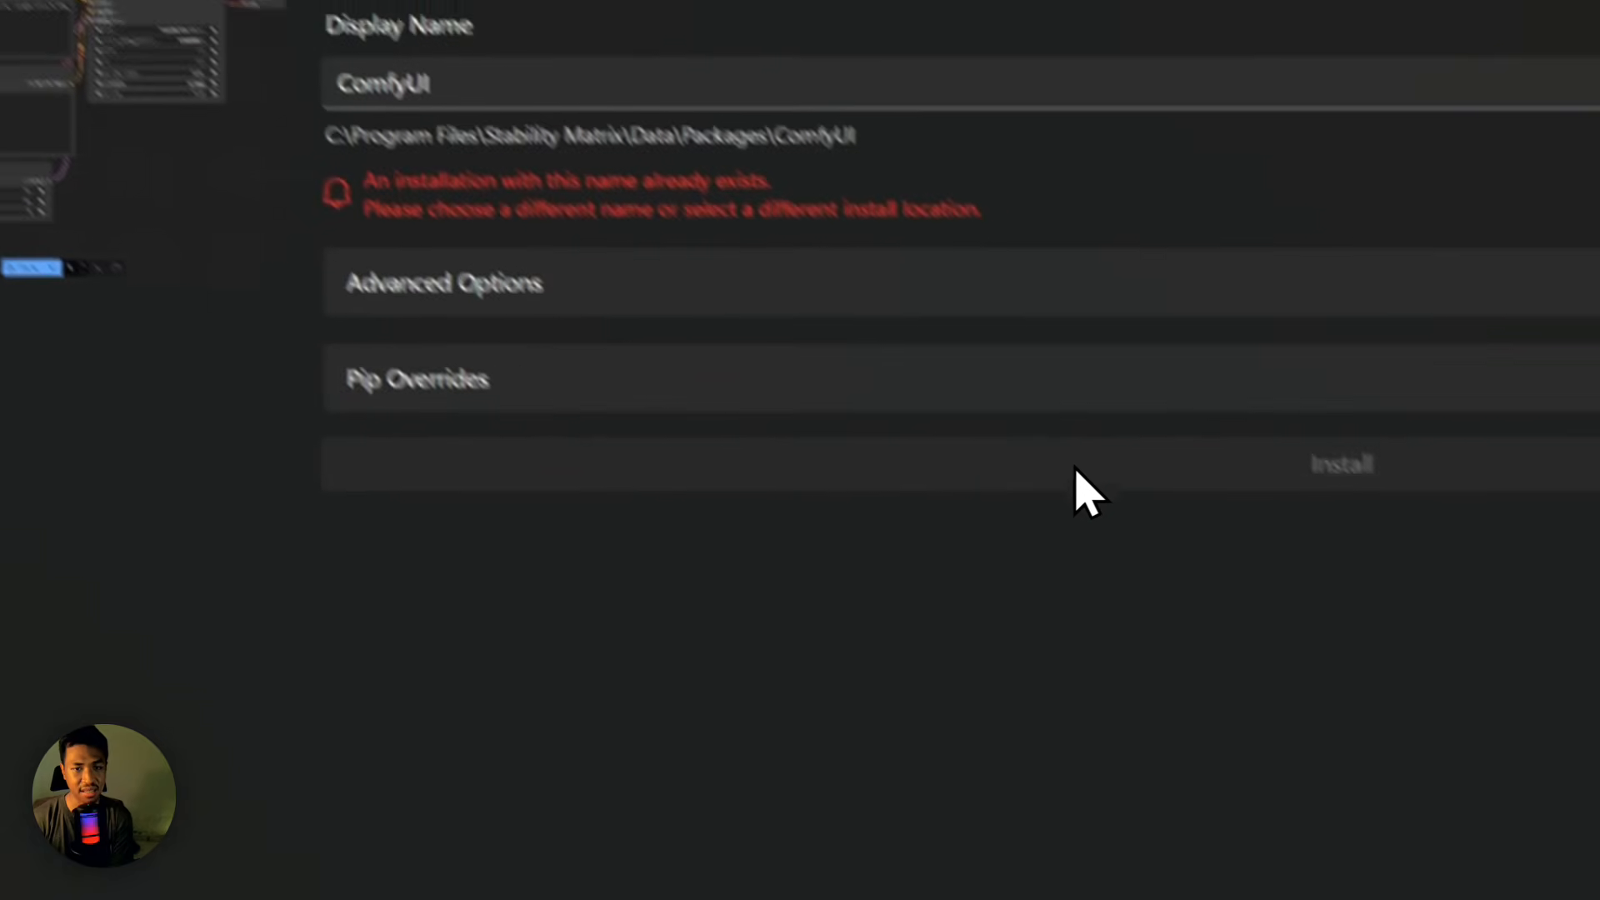
click(520, 301)
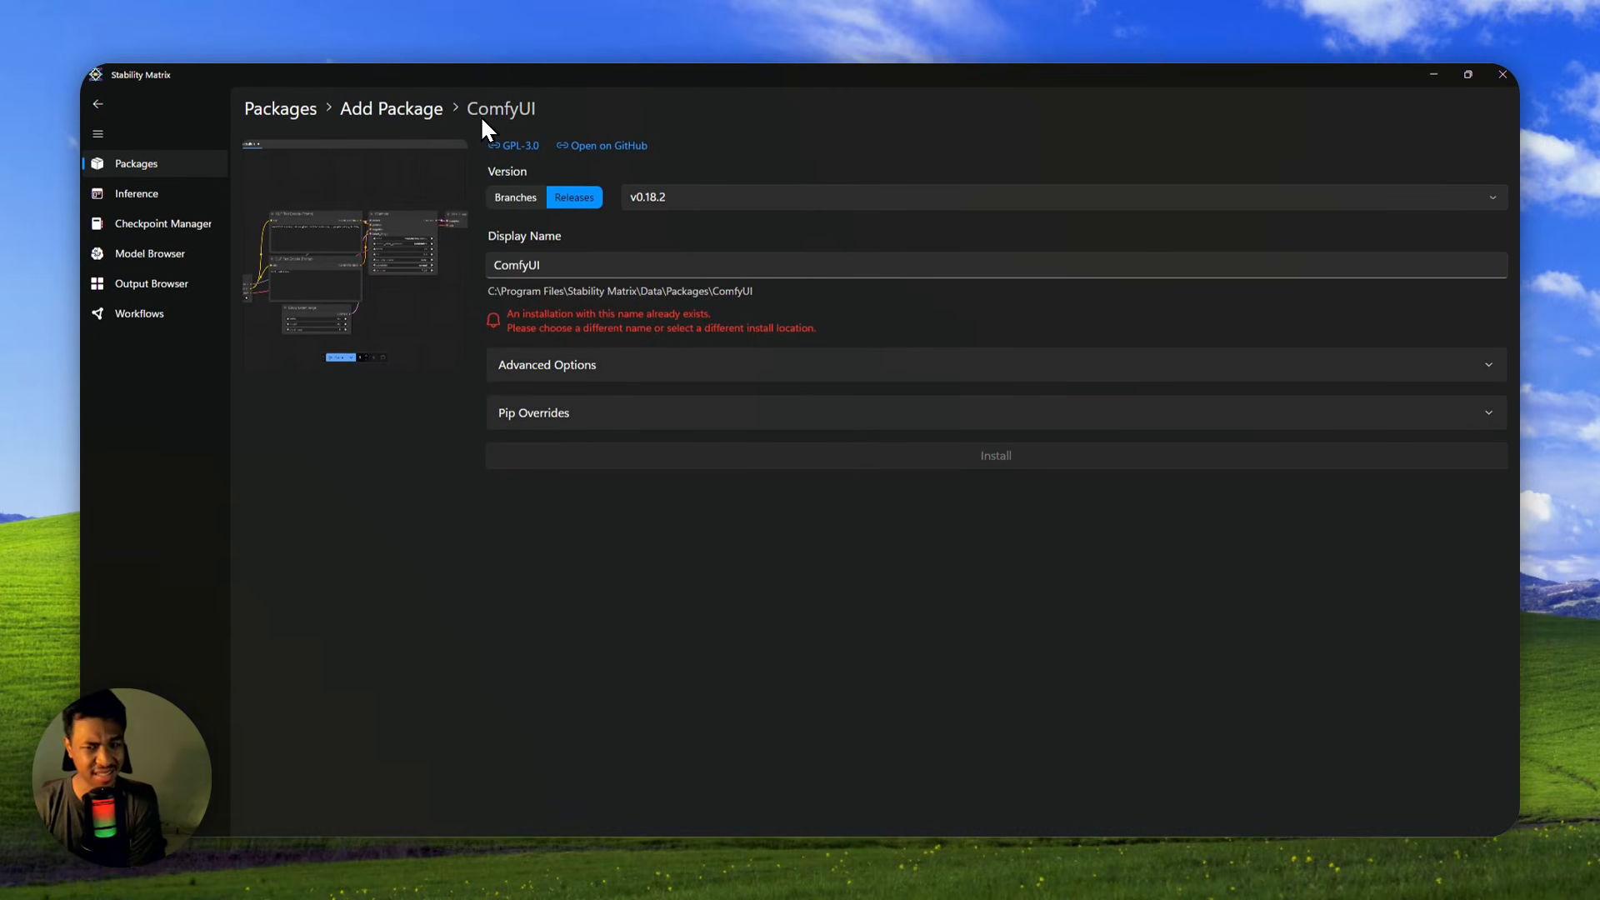
click(992, 454)
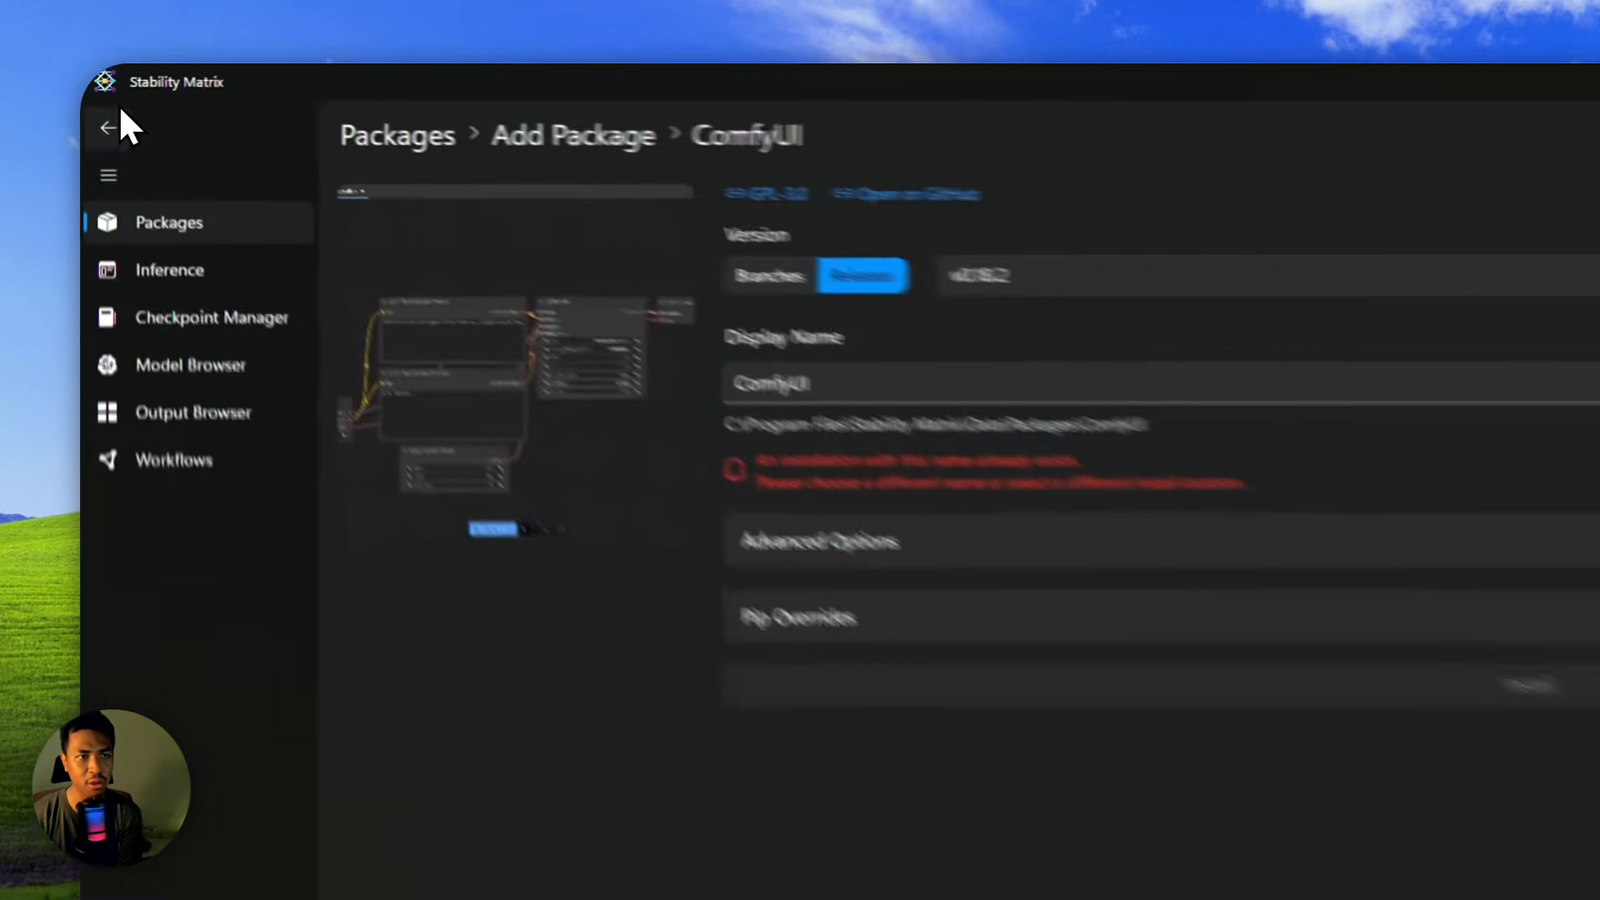
click(98, 104)
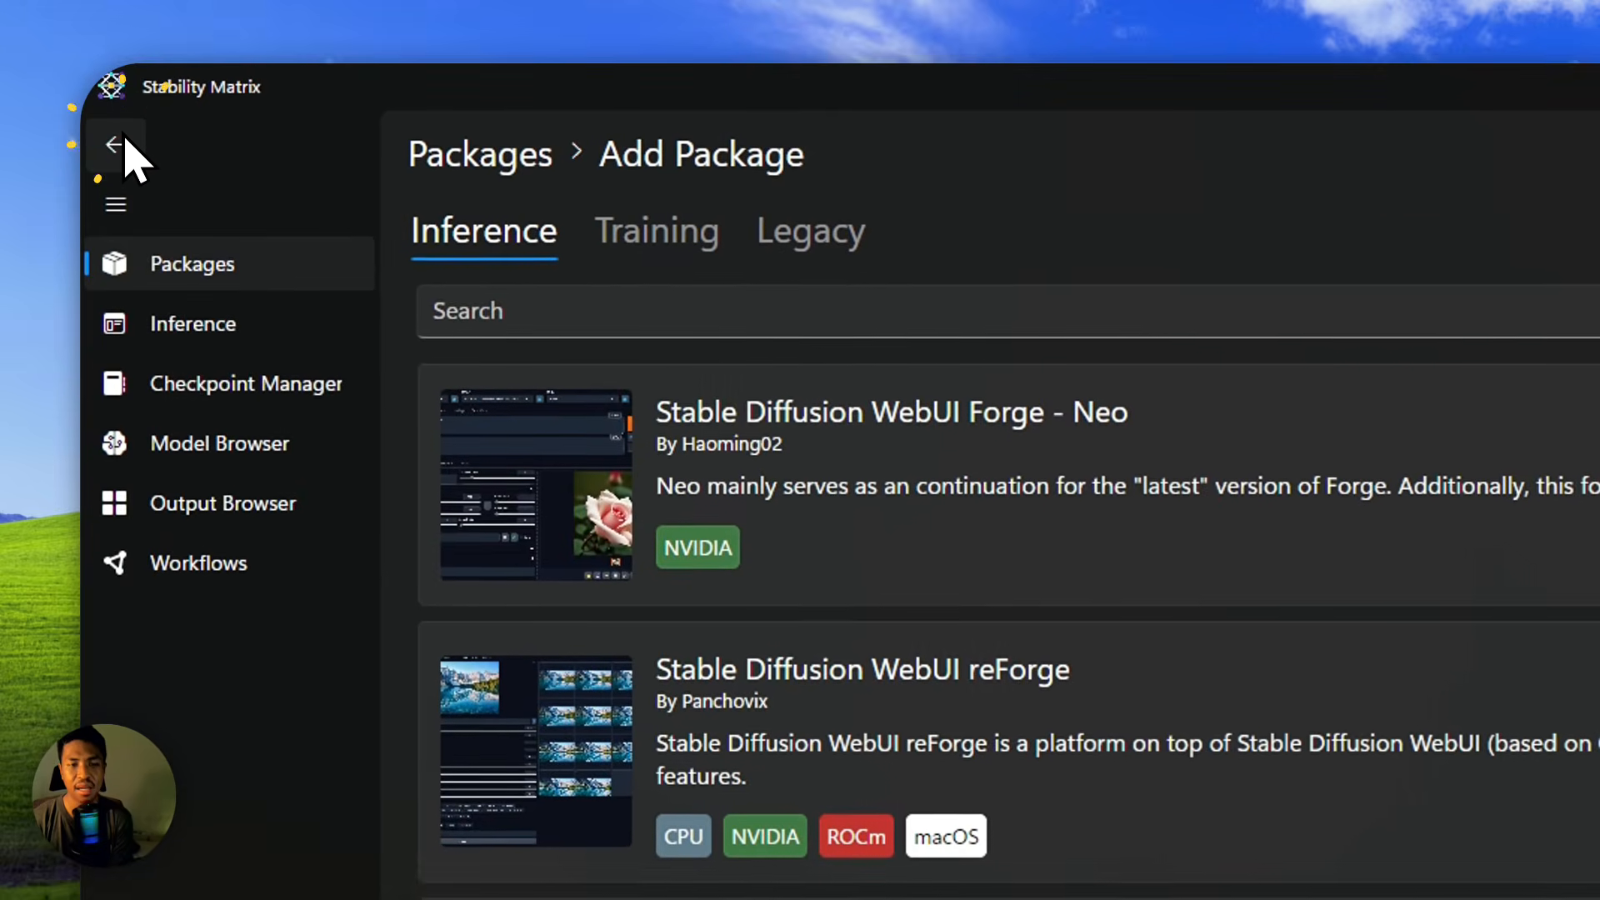
click(98, 104)
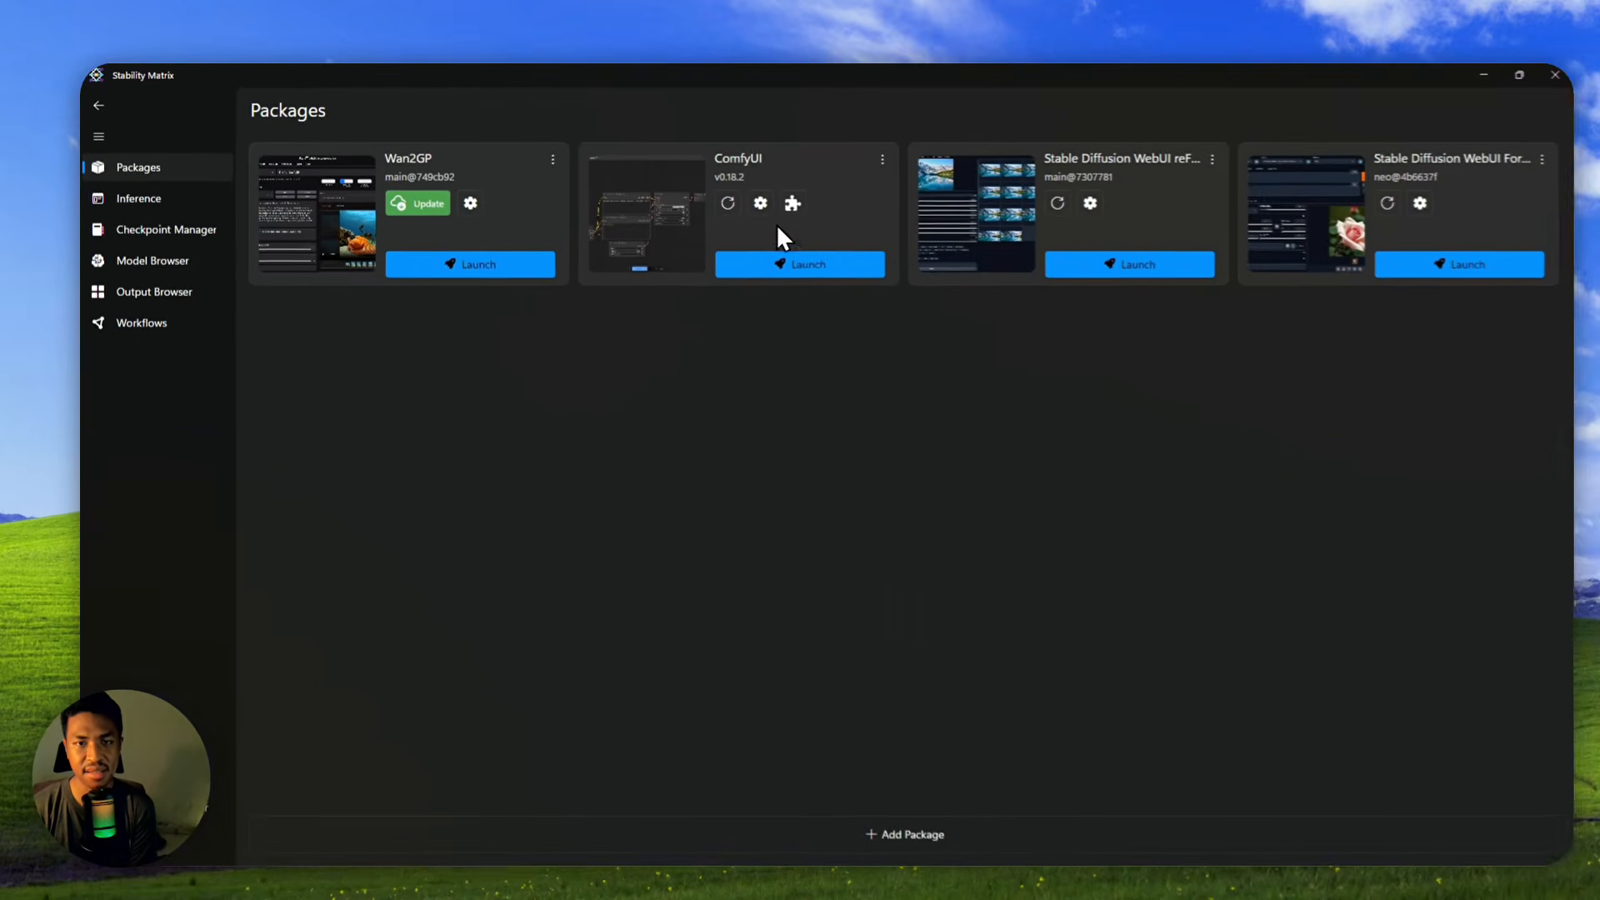
Launch the installed ComfyUI package and create a blank workflow in its web interface at 127.0.0.1:8188.
click(798, 268)
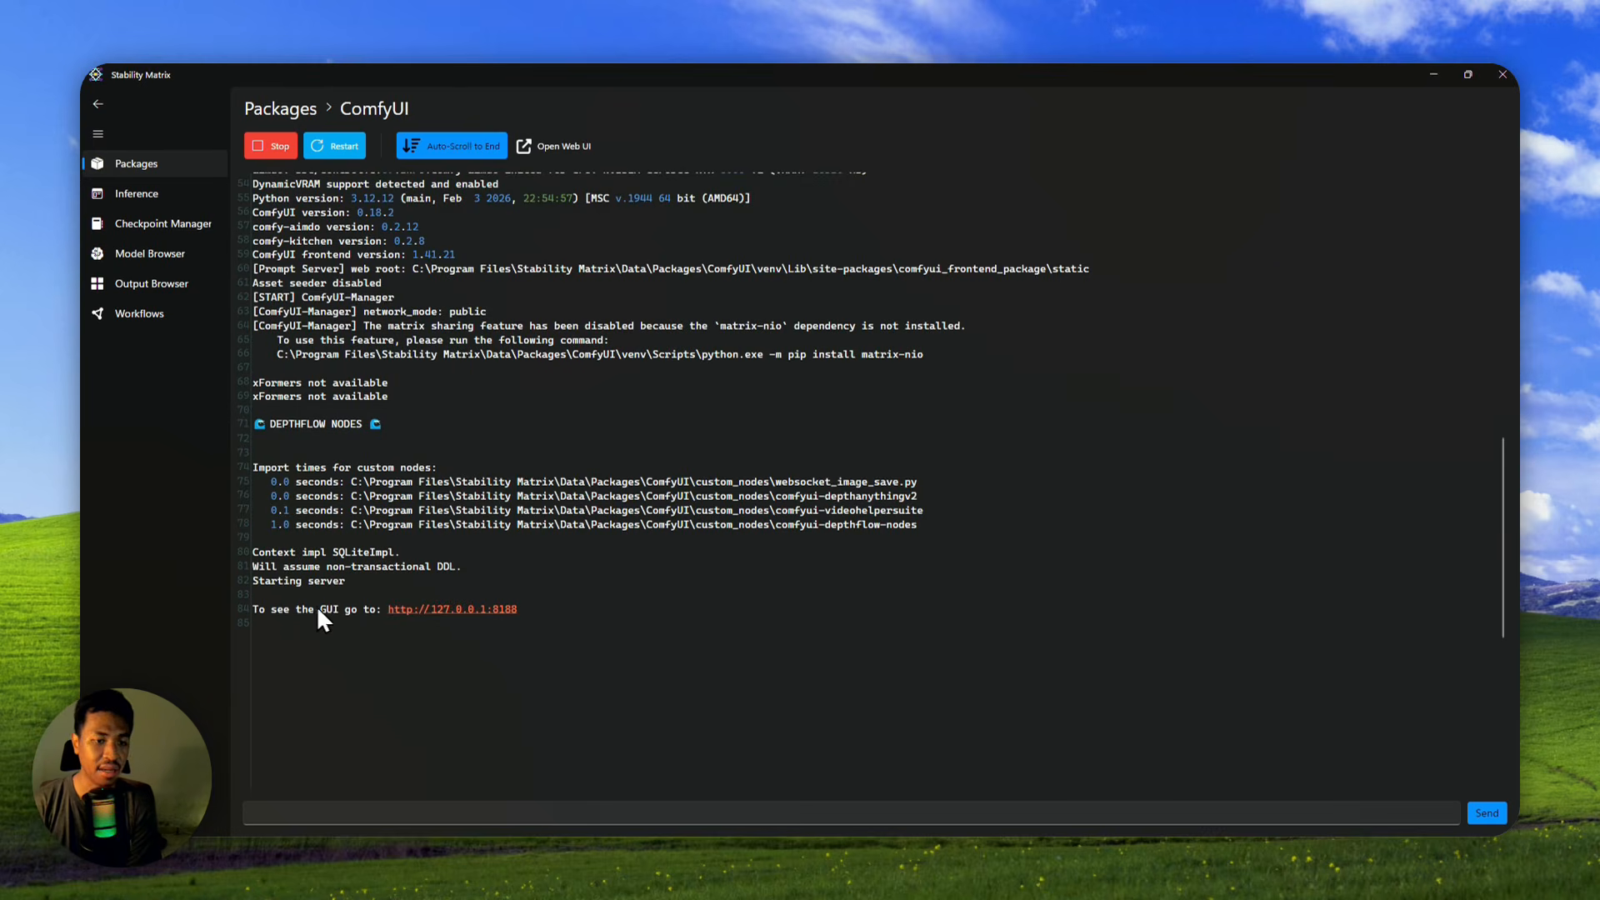
click(447, 609)
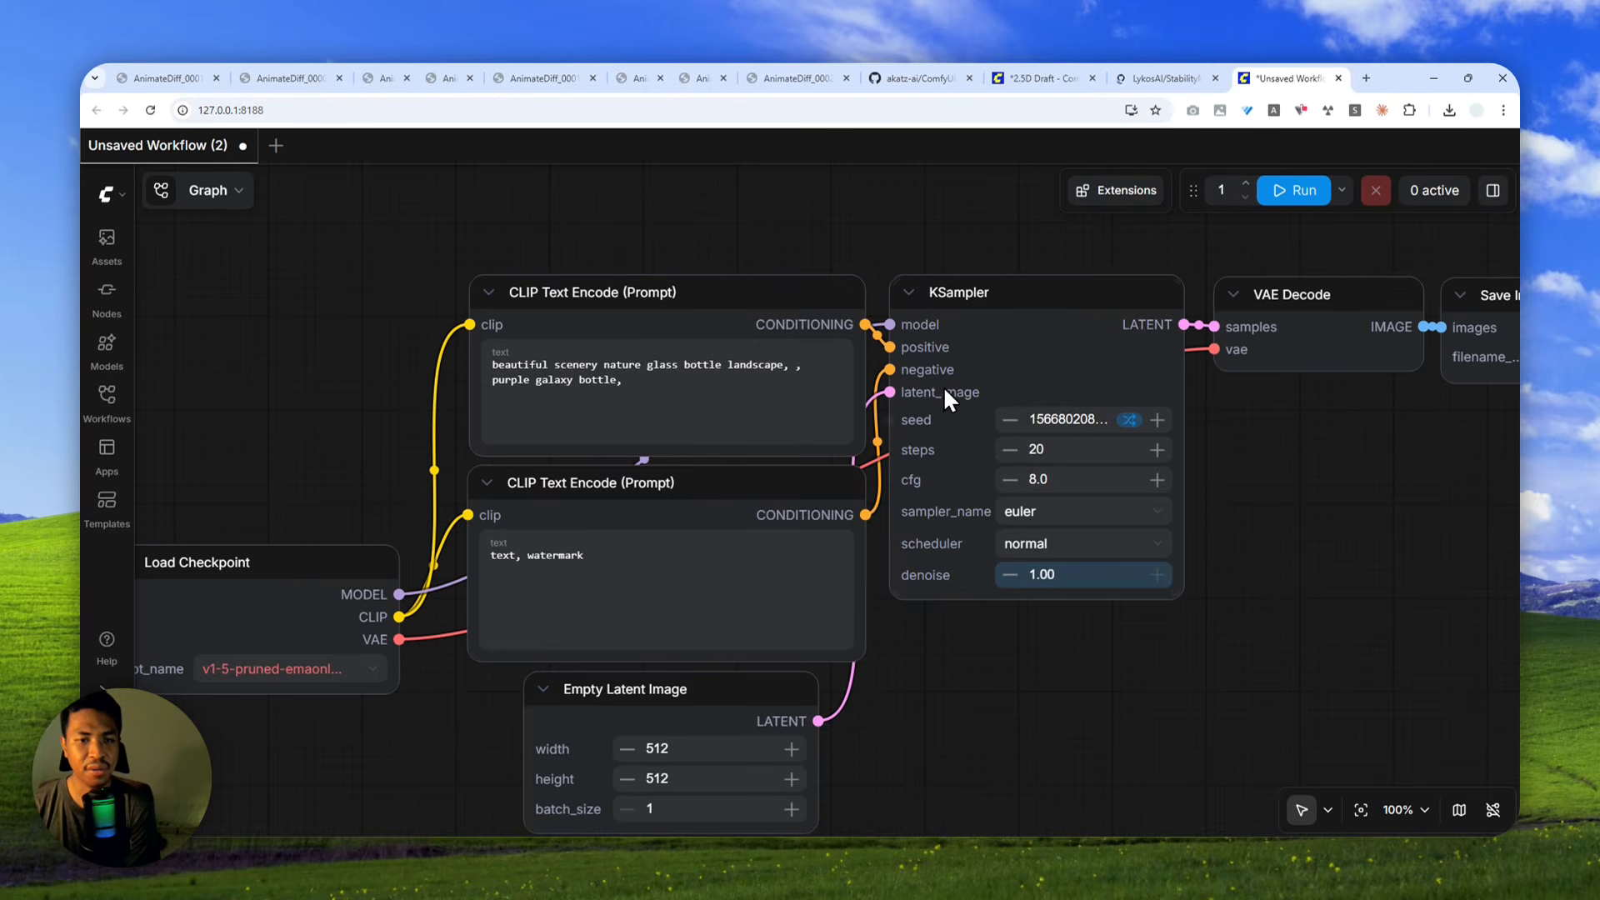
scroll(976, 406, down, 4)
click(275, 145)
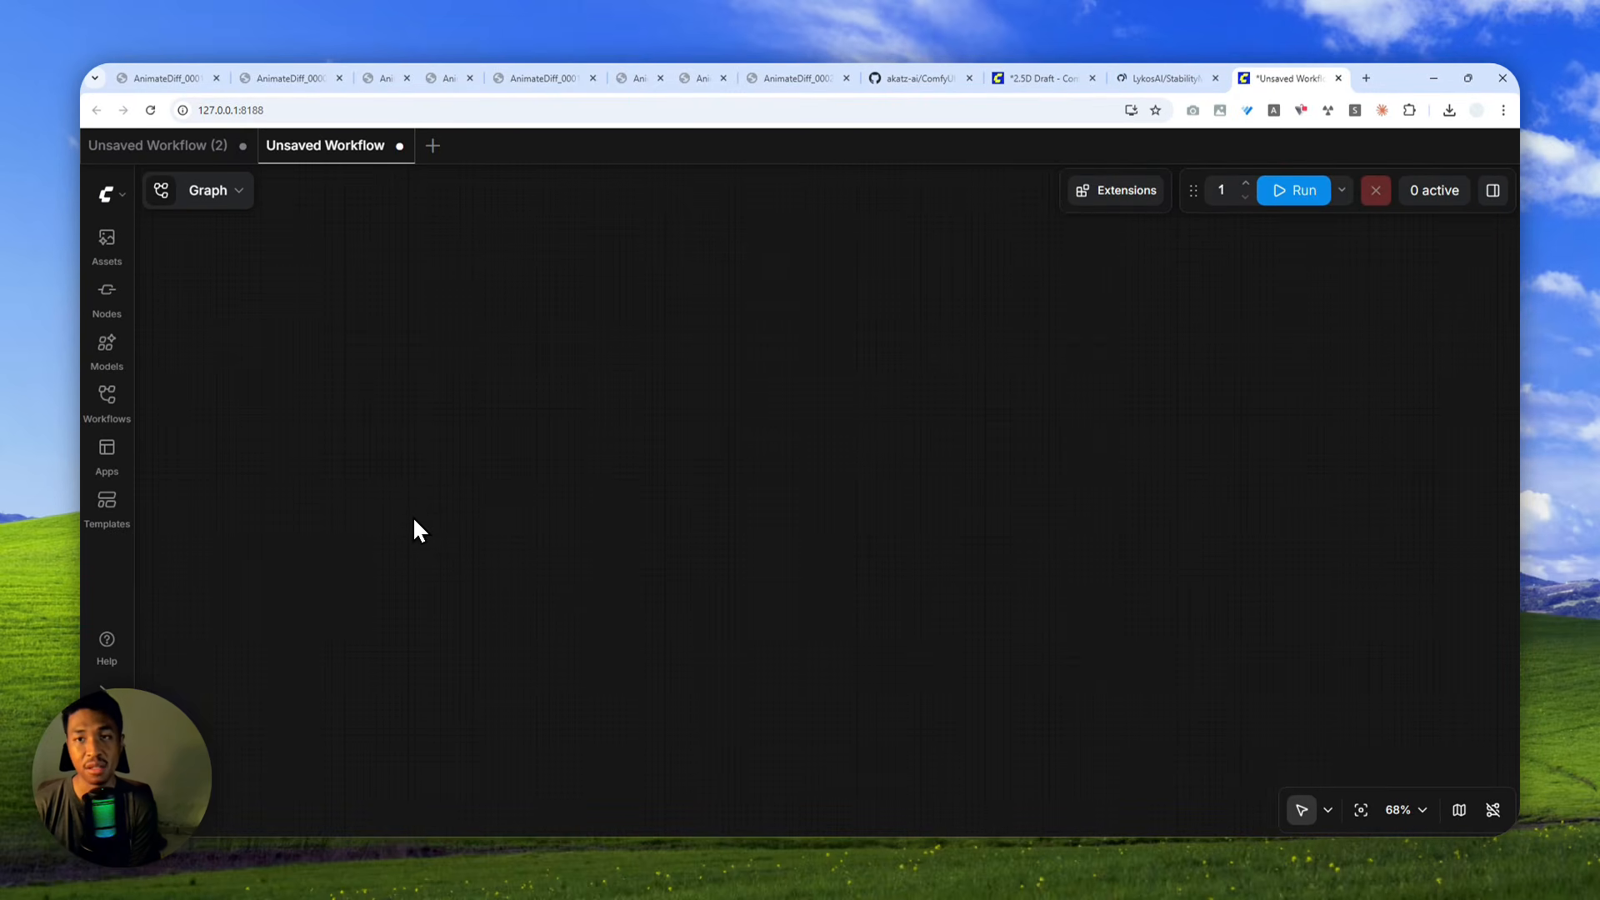
Close the StabilityMatrix GitHub page and examine the 2.5D Draft workflow's node layout, ending on the blank workflow.
click(1215, 78)
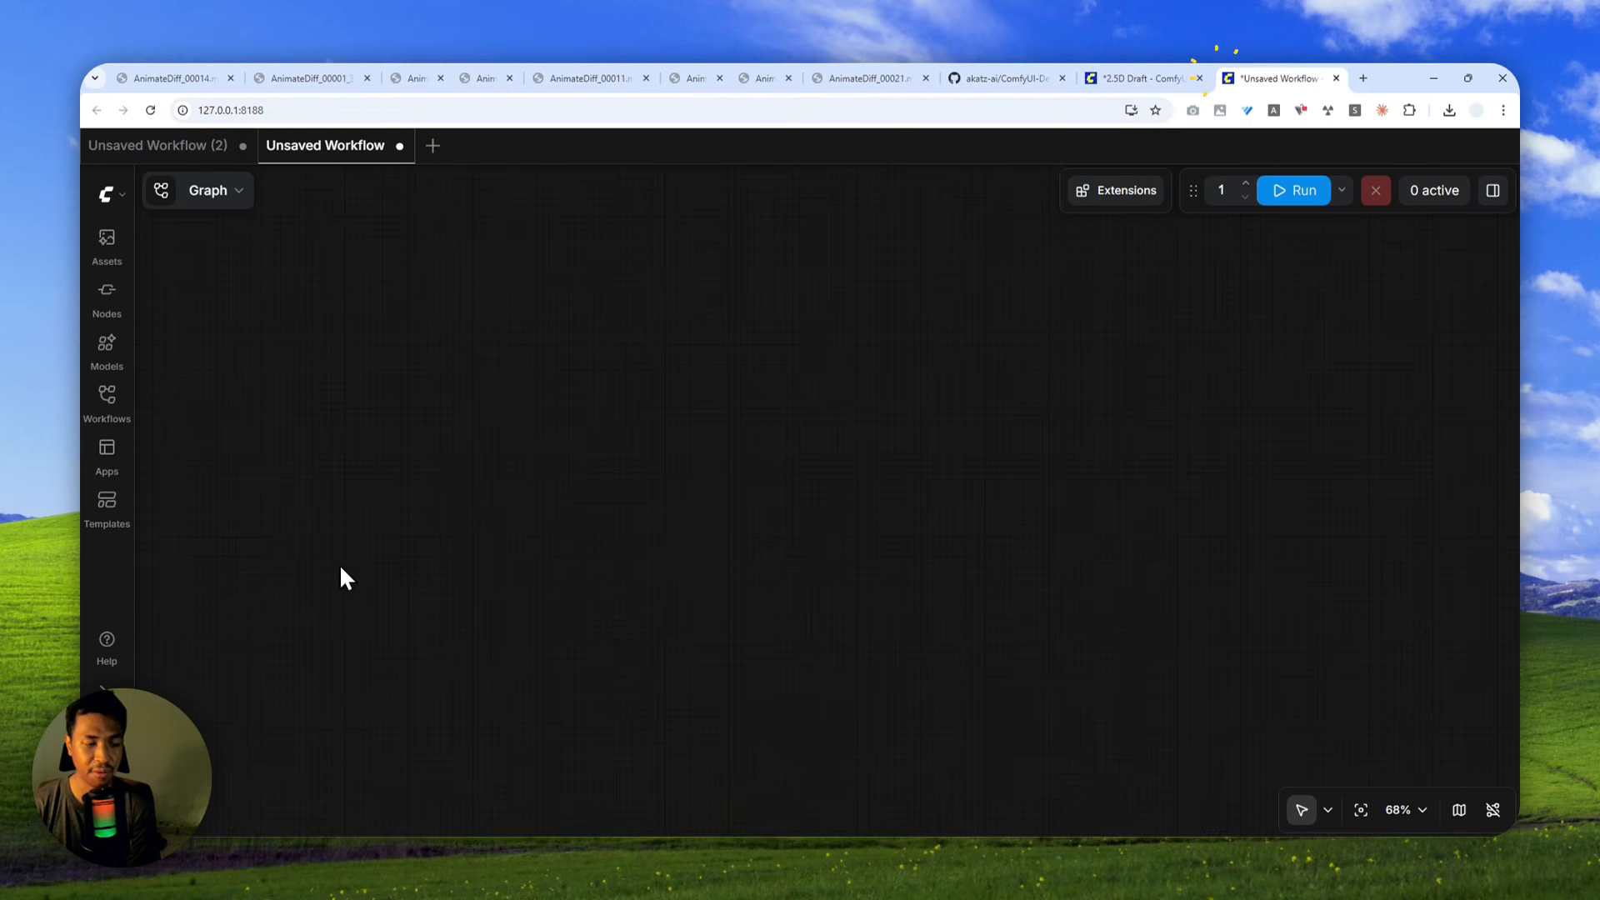
click(1166, 77)
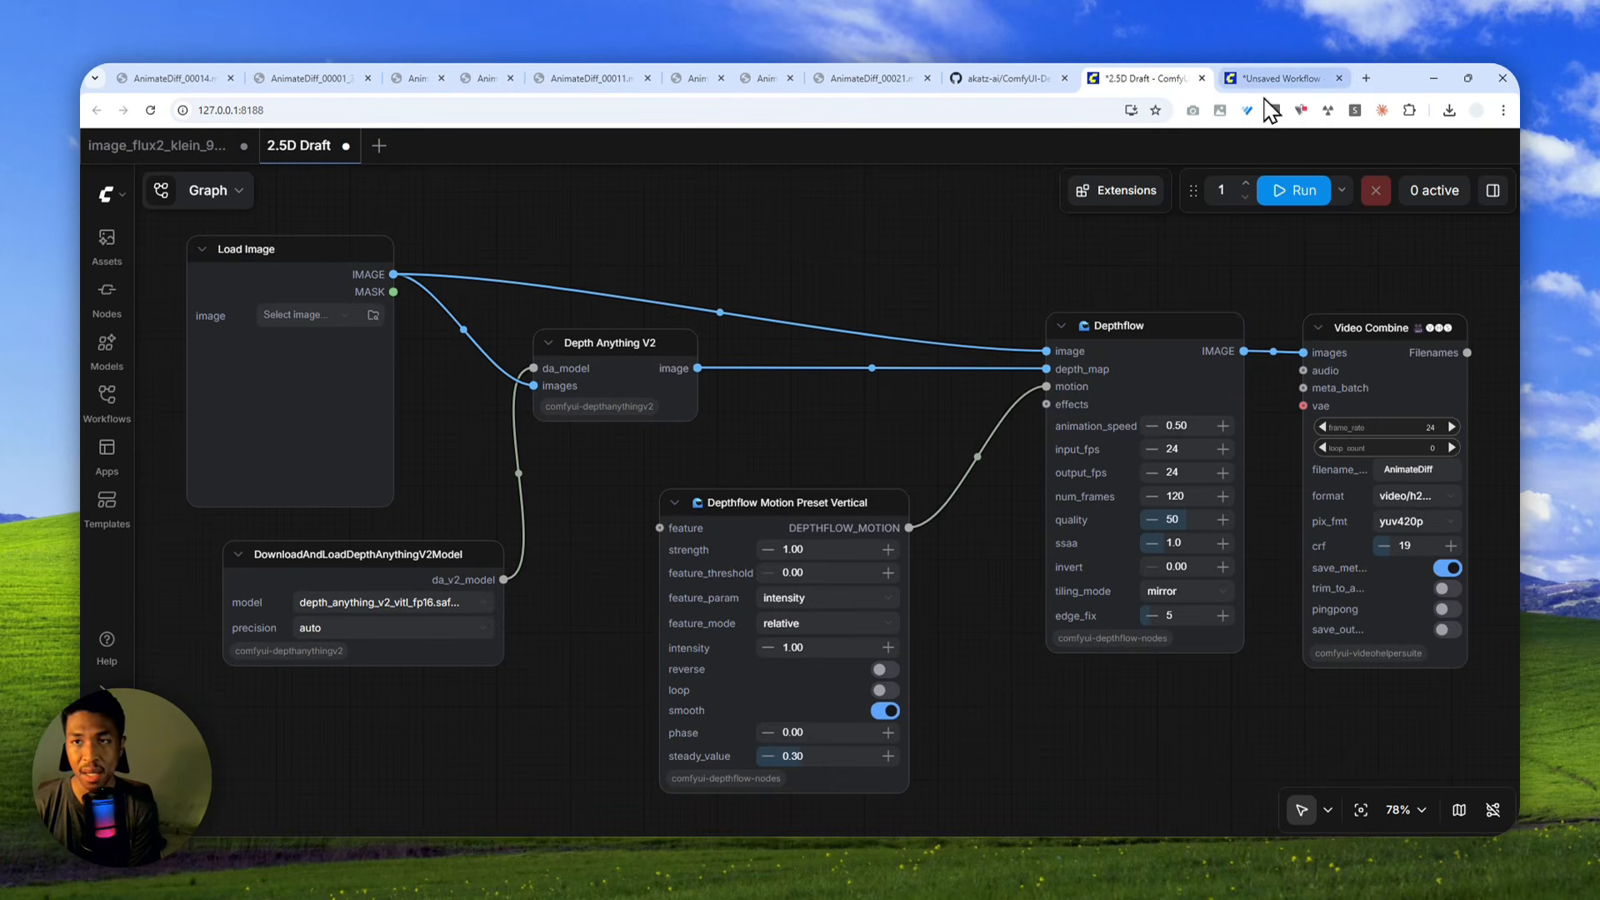
click(1283, 75)
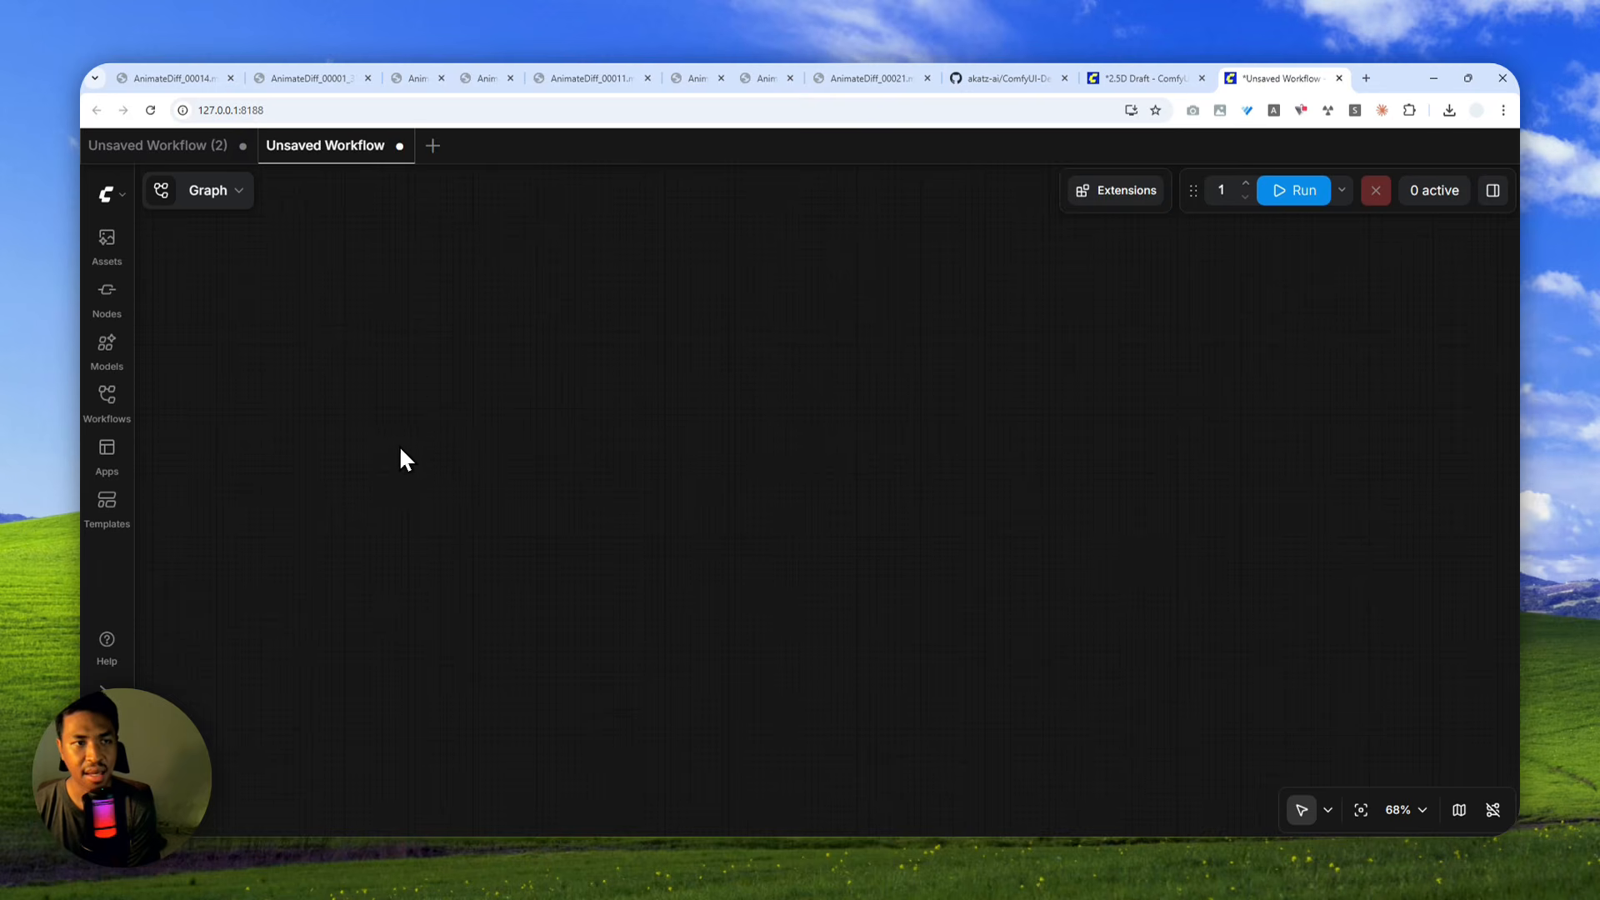
Search the ComfyUI extensions for the Depthflow node pack and check it against the akatz-ai ComfyUI-Depthflow-Nodes GitHub page.
click(1143, 200)
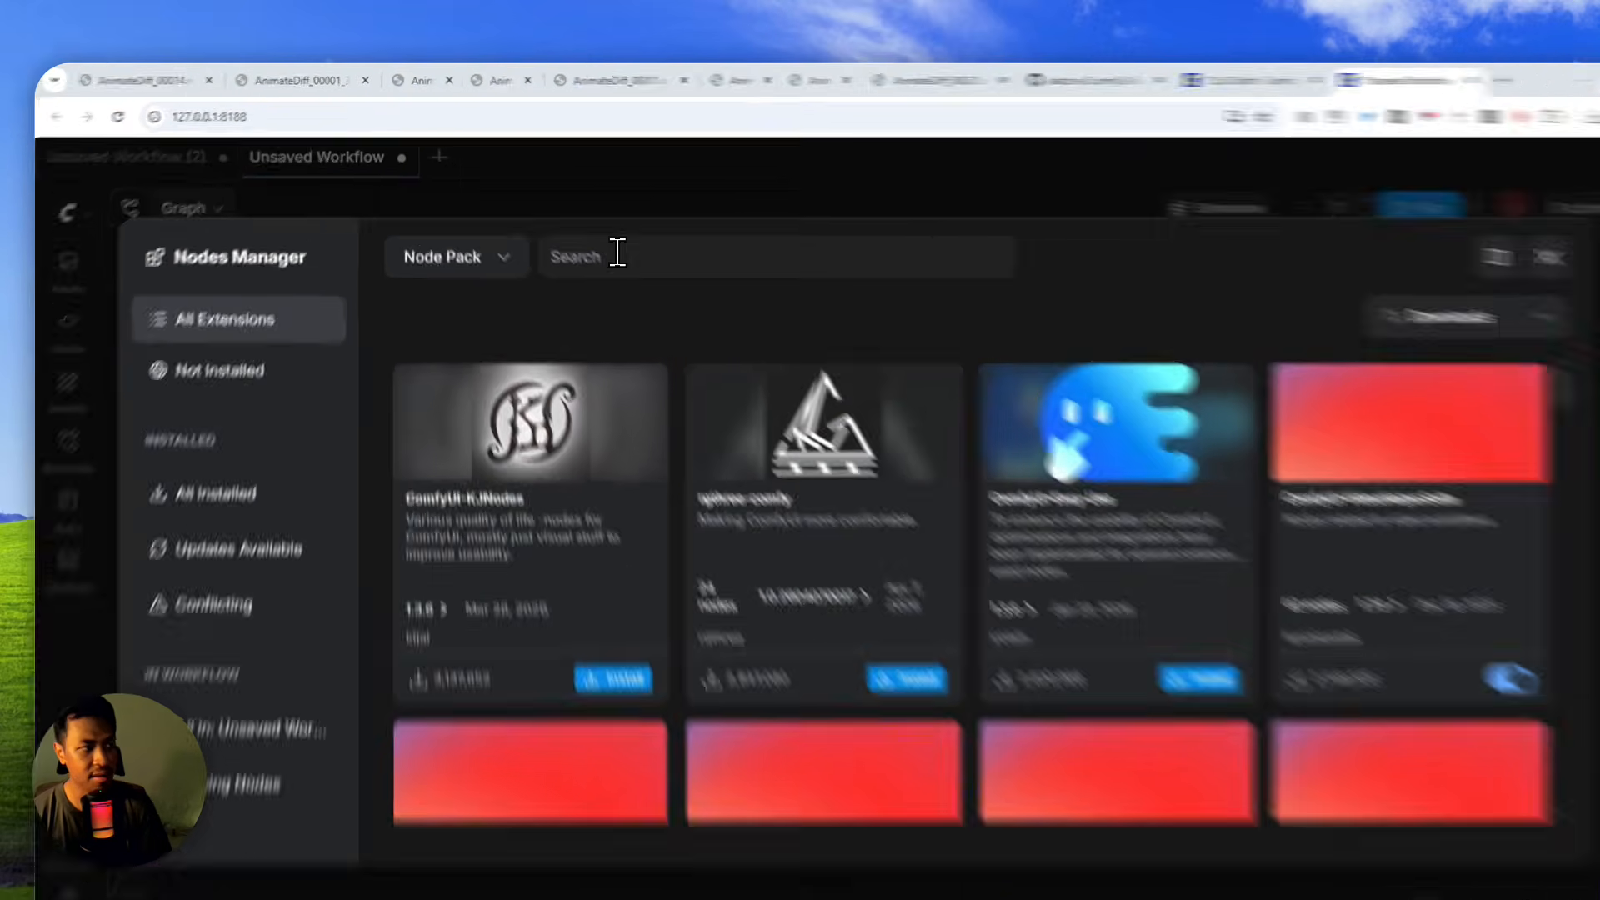
click(617, 252)
text(Dept)
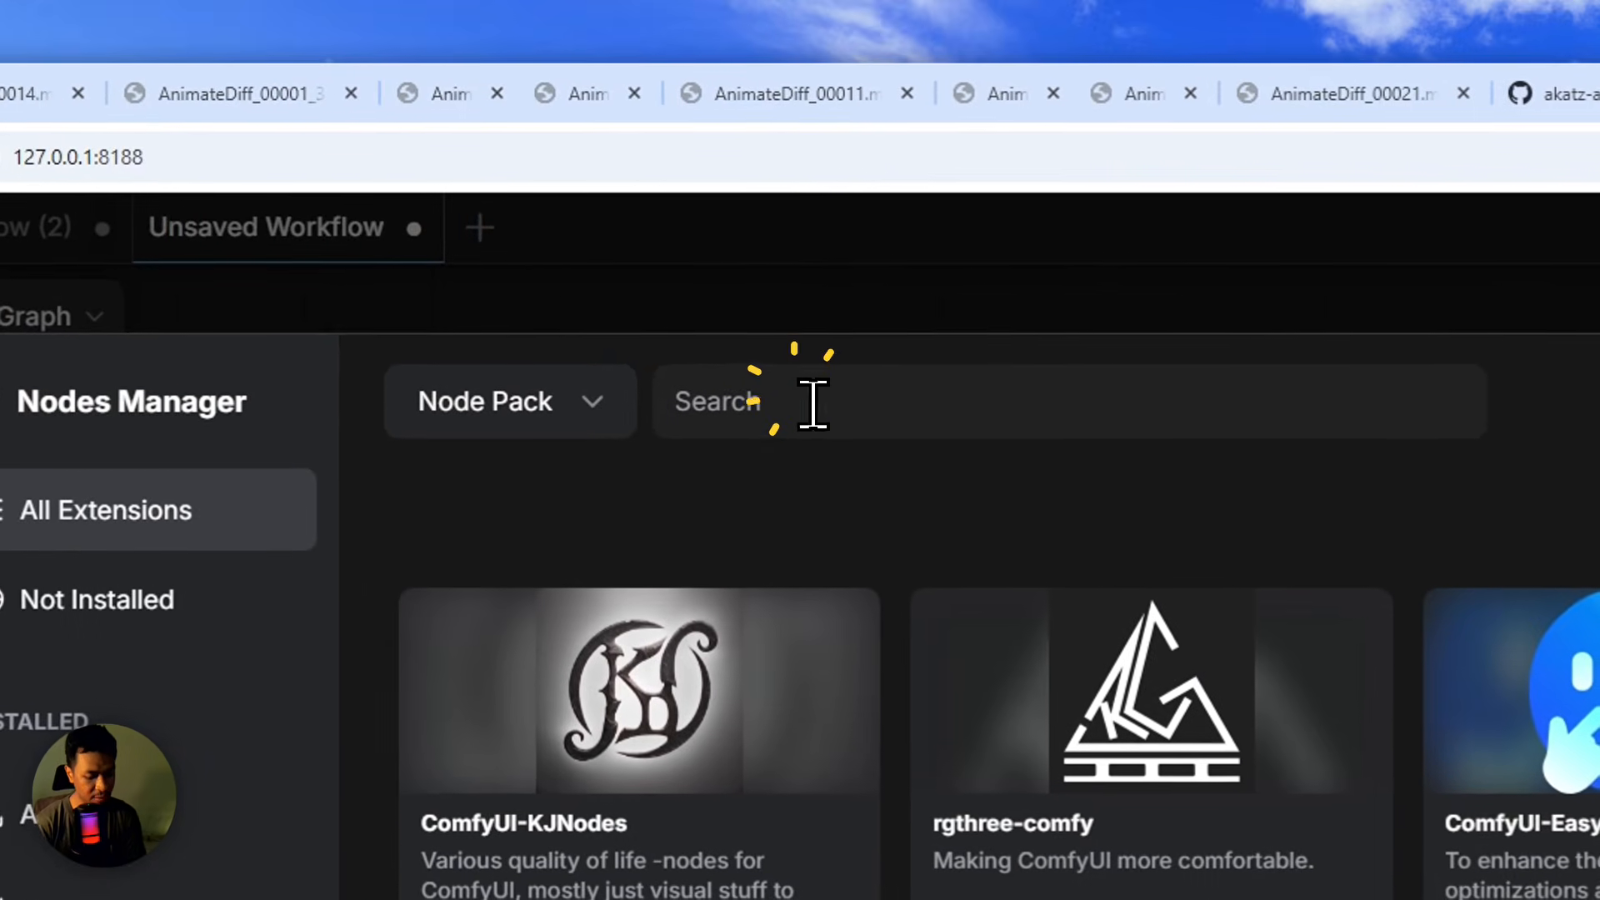
text(fhlow)
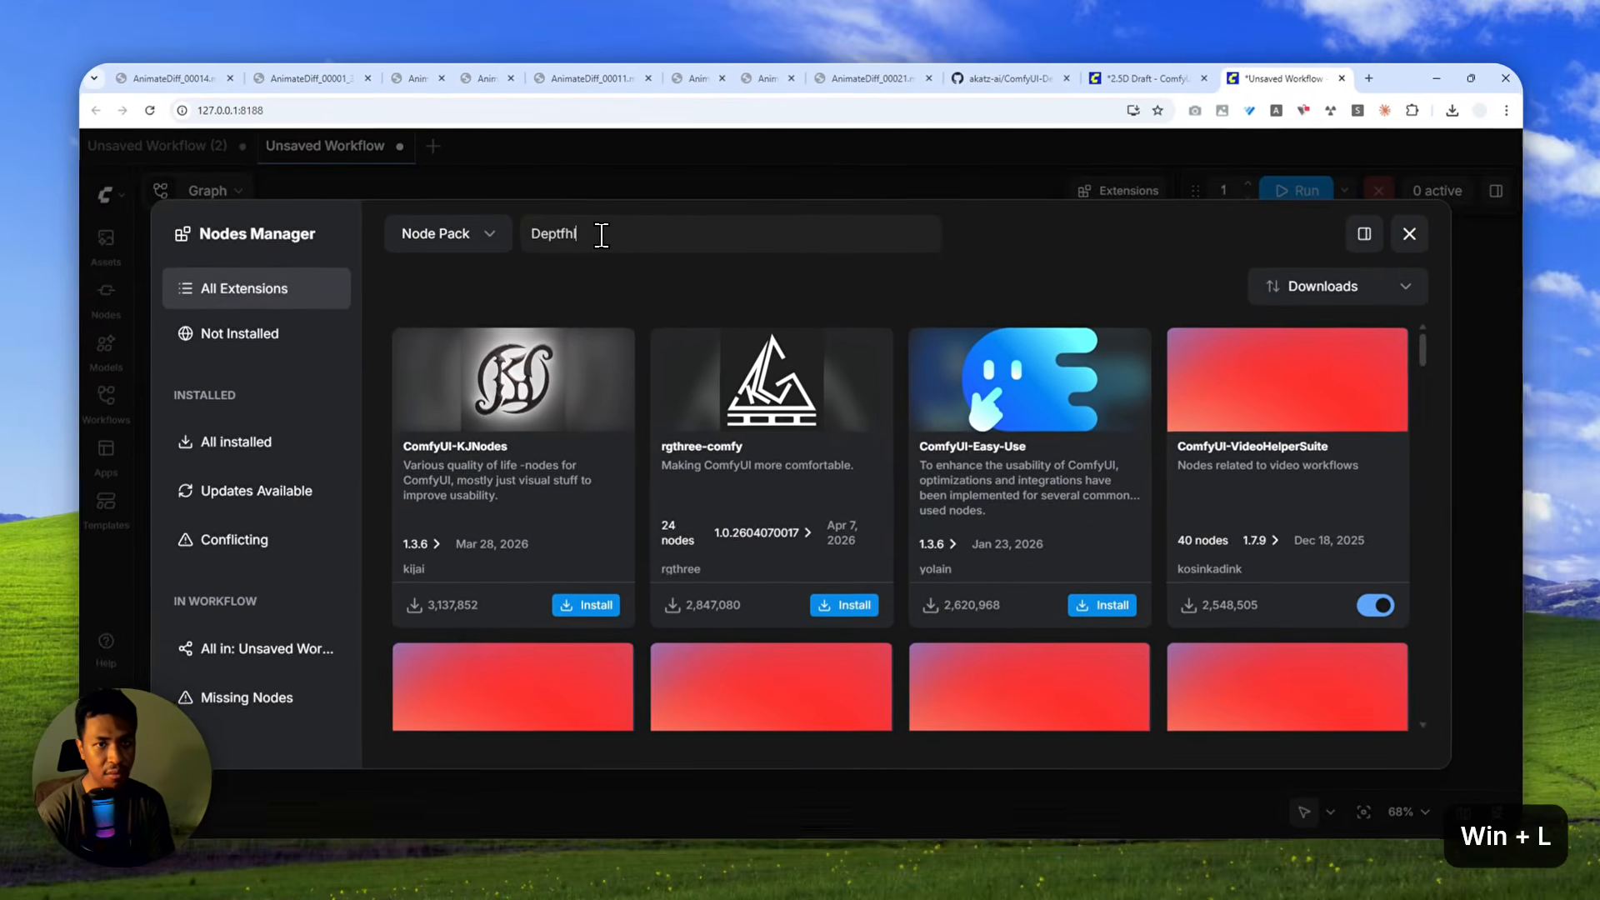
key(ctrl+a)
text(Depthfflow)
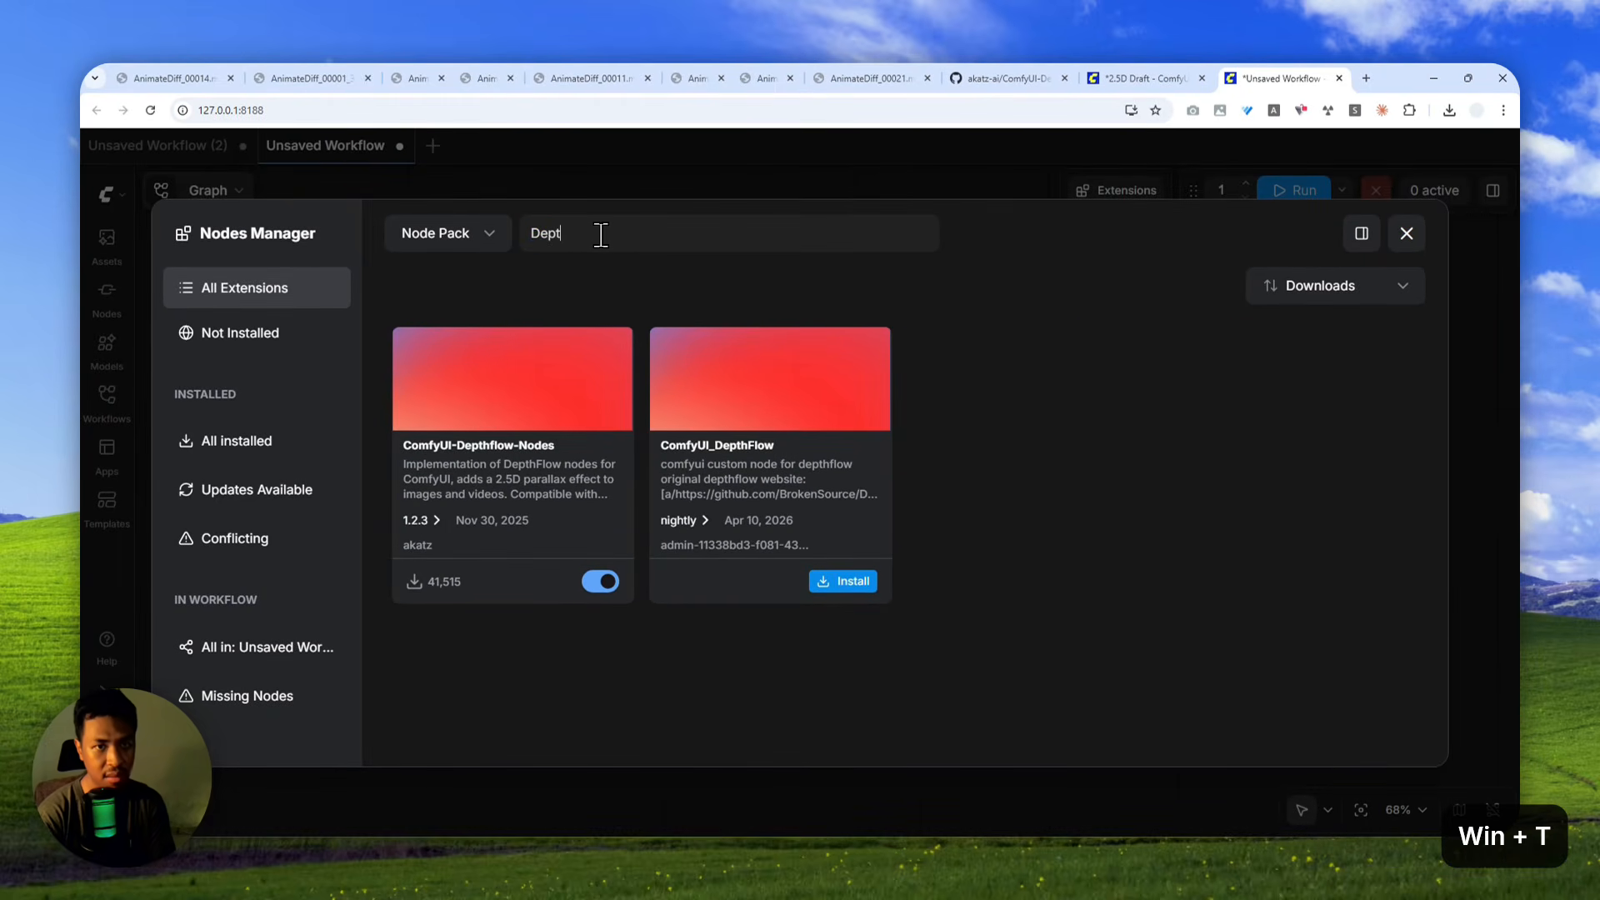
key(BackSpace)
key(BackSpace)
key(BackSpace)
key(BackSpace)
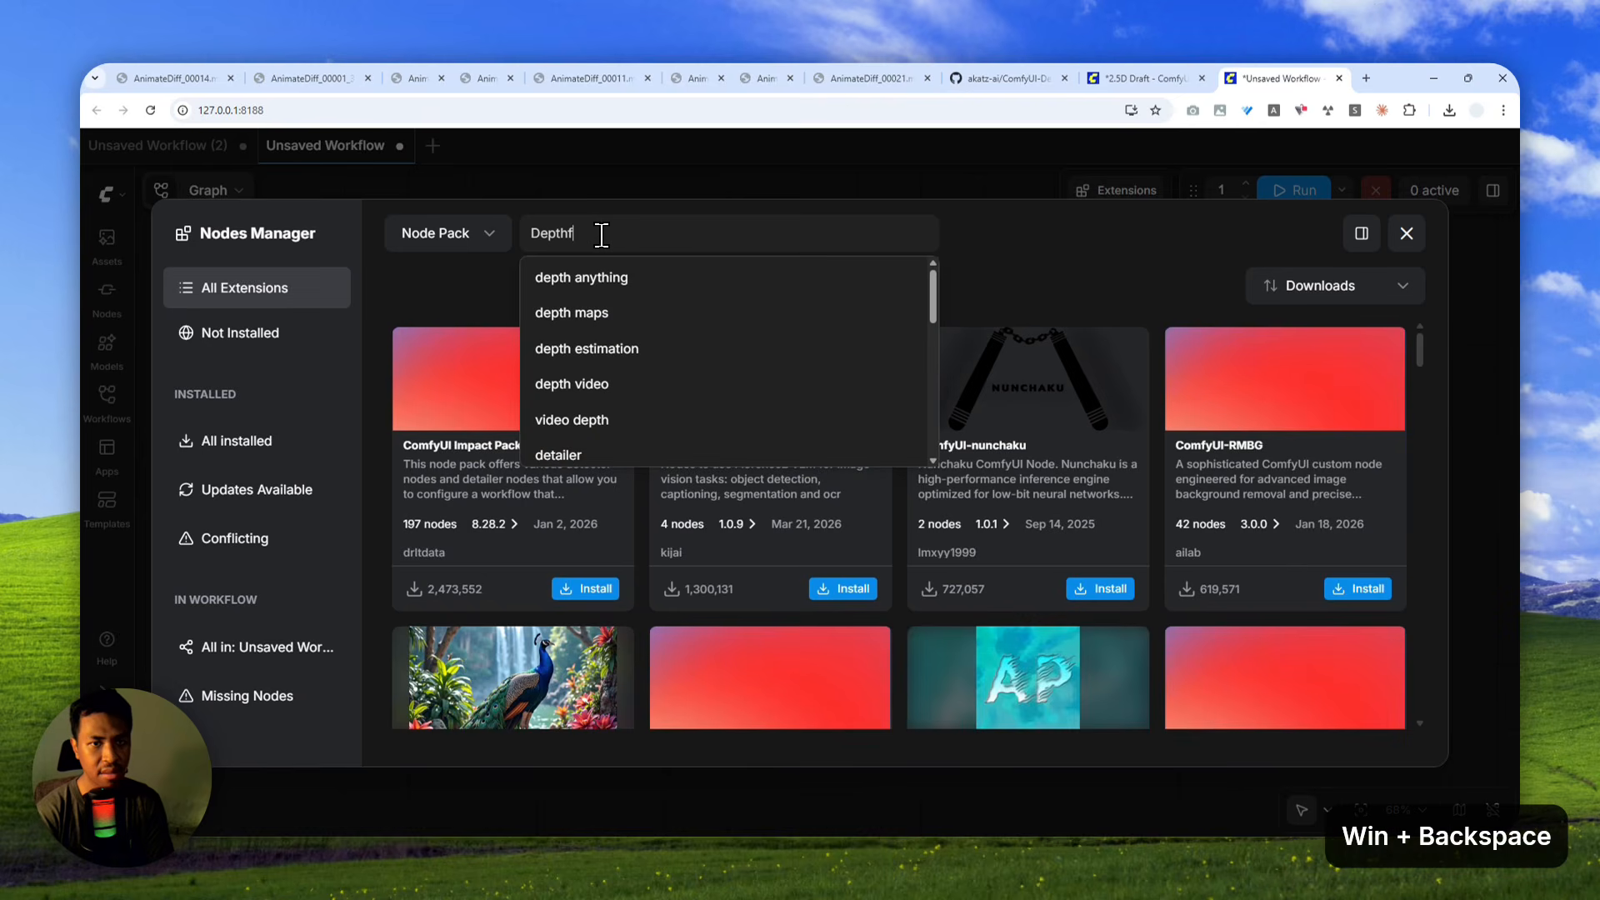
text(low)
key(Return)
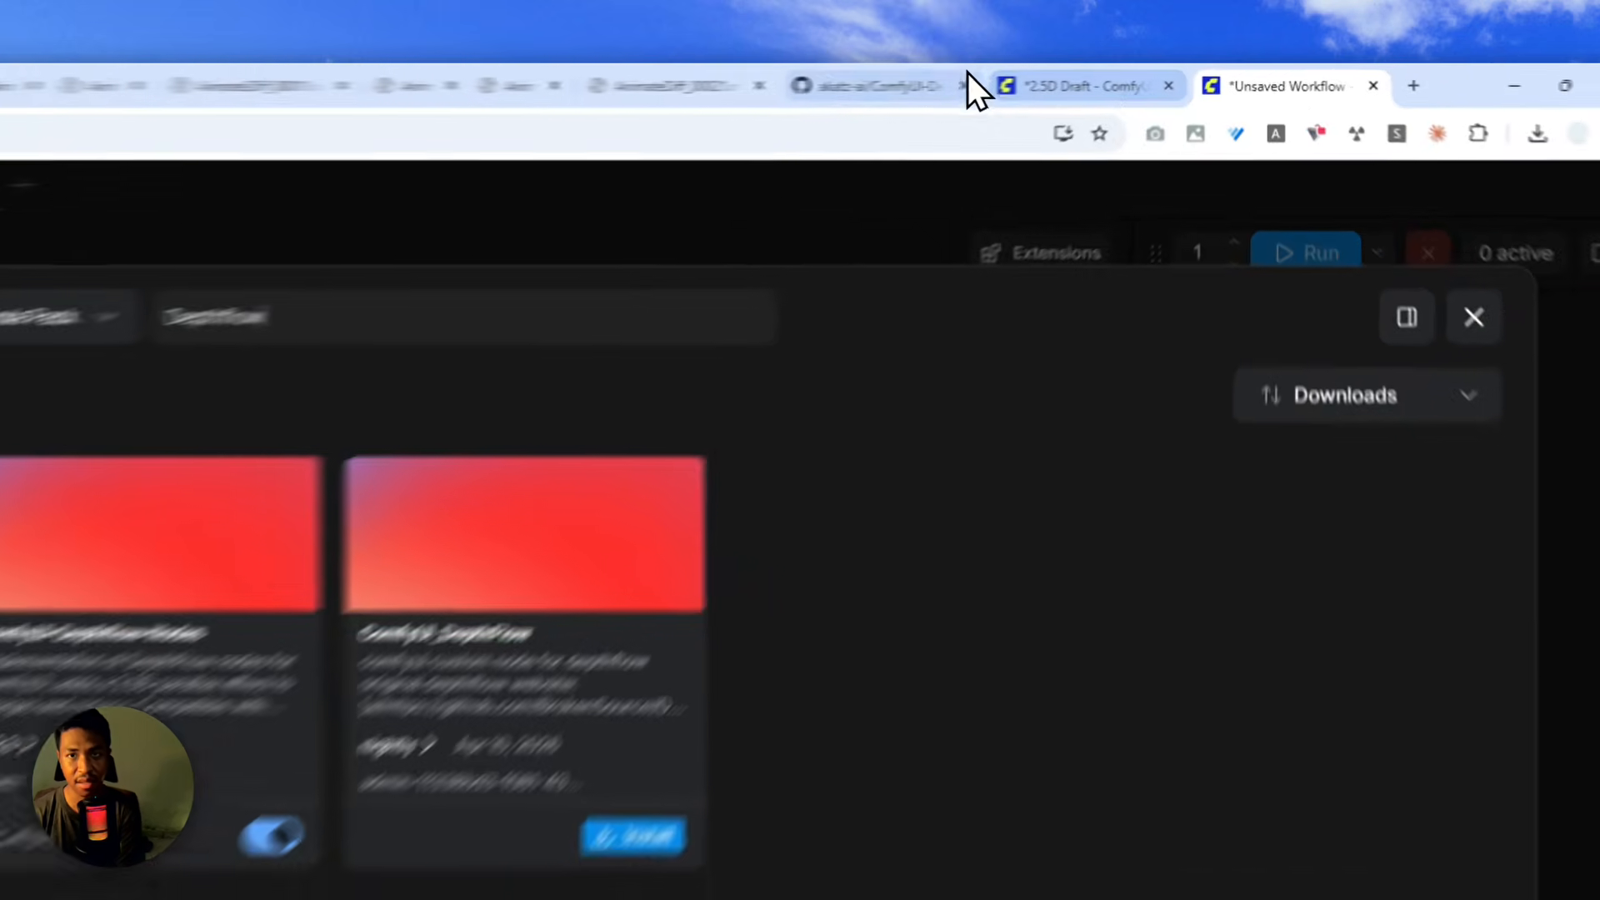
click(1037, 78)
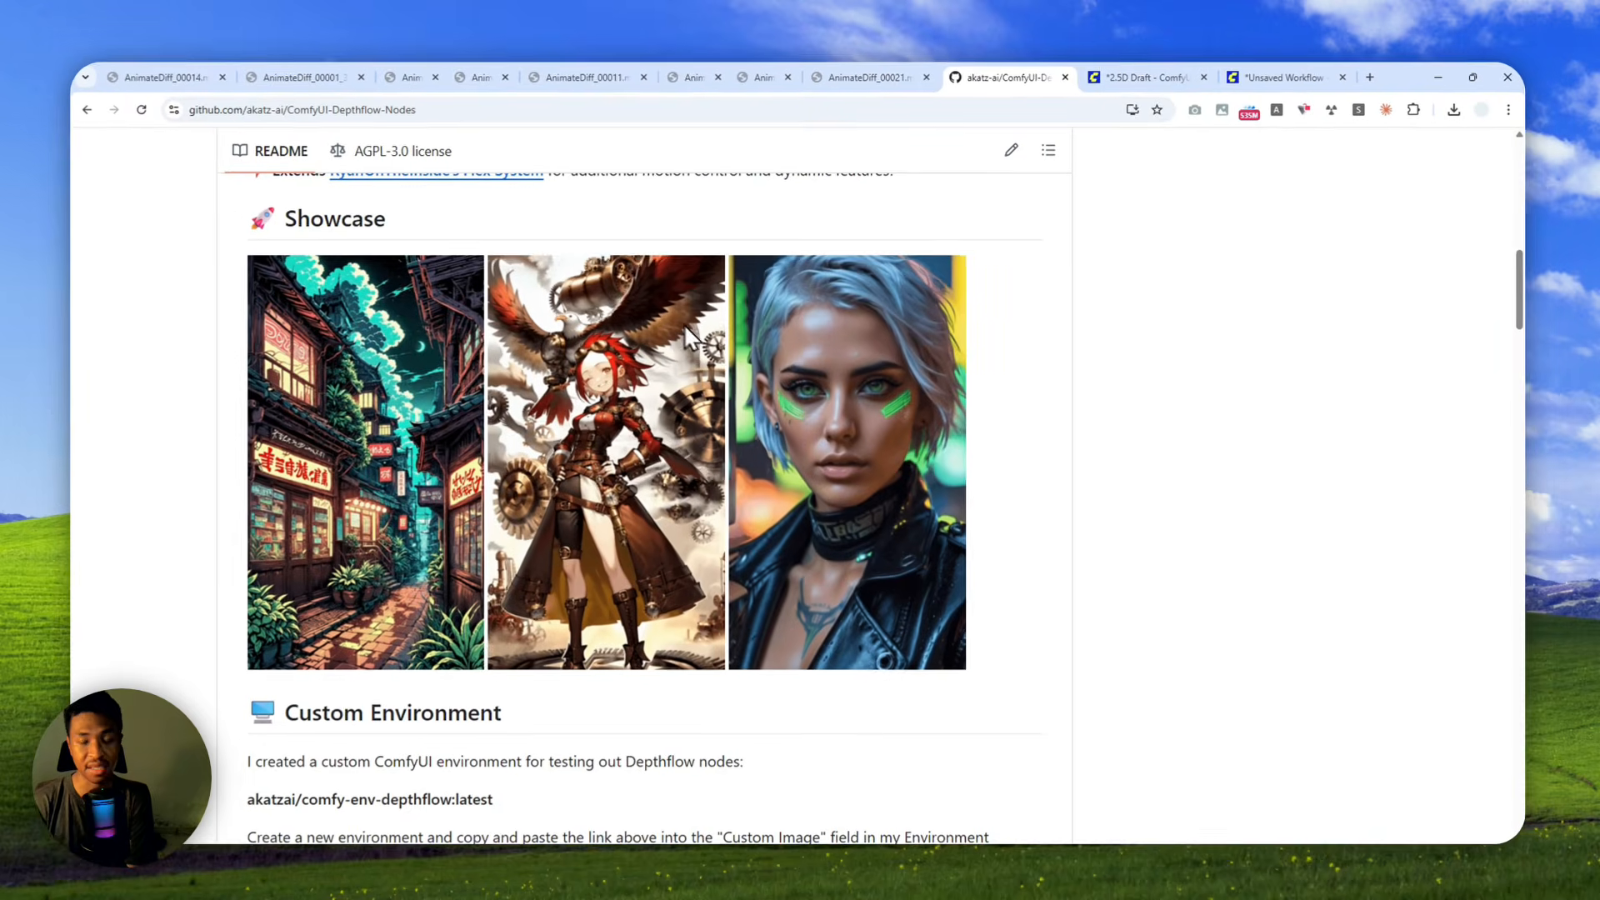
click(1271, 77)
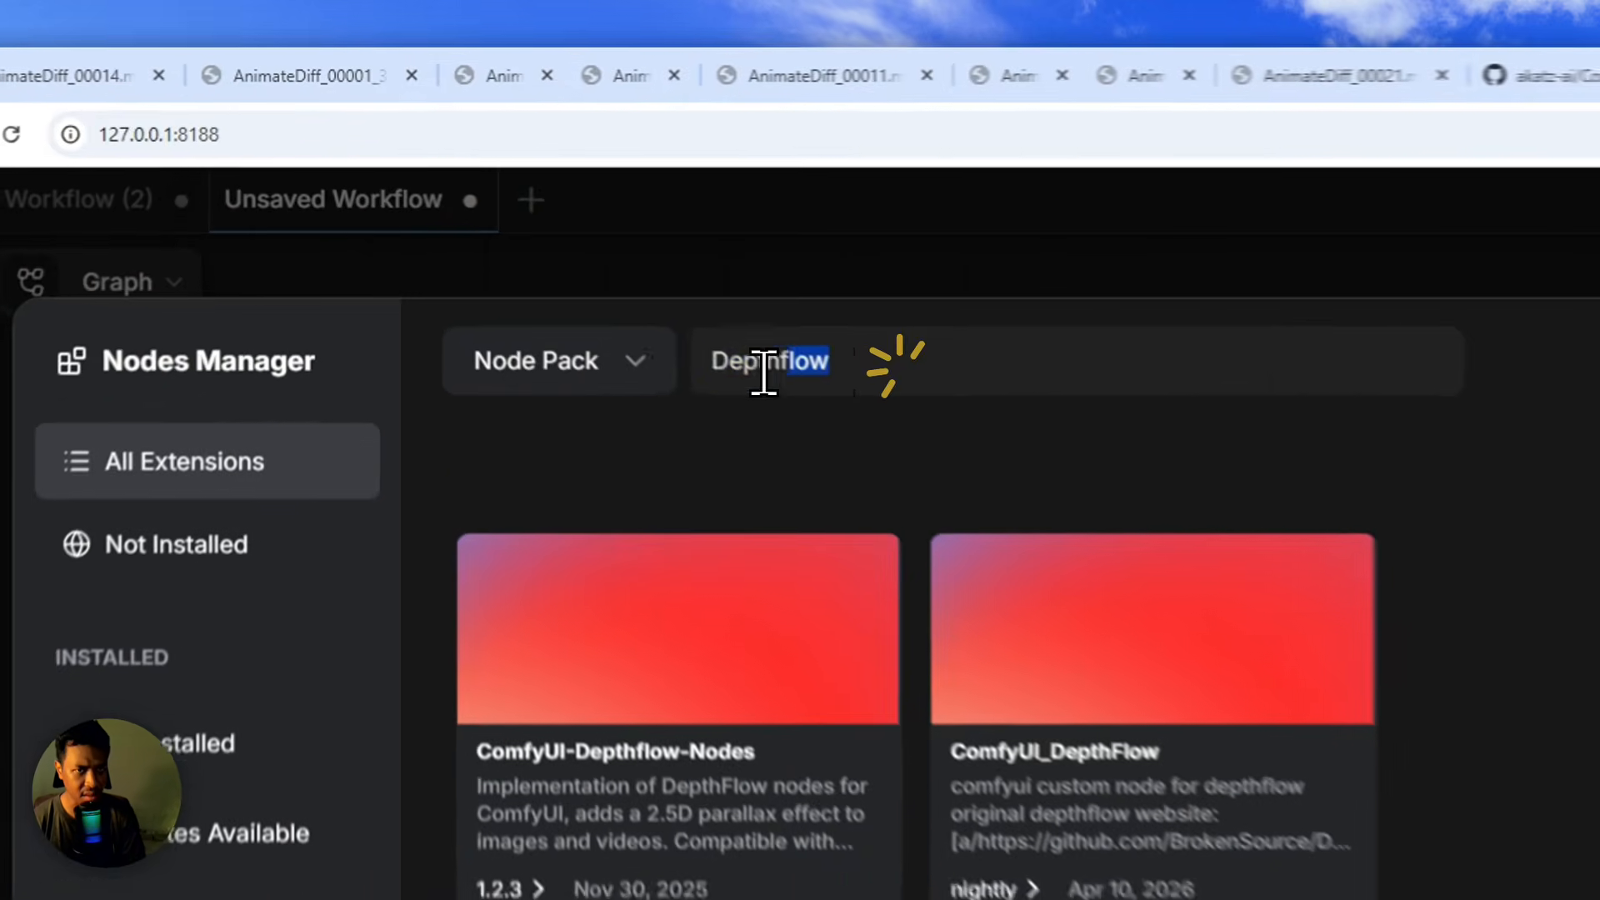
Search the node packs for Depth Anything V2.
double_click(579, 236)
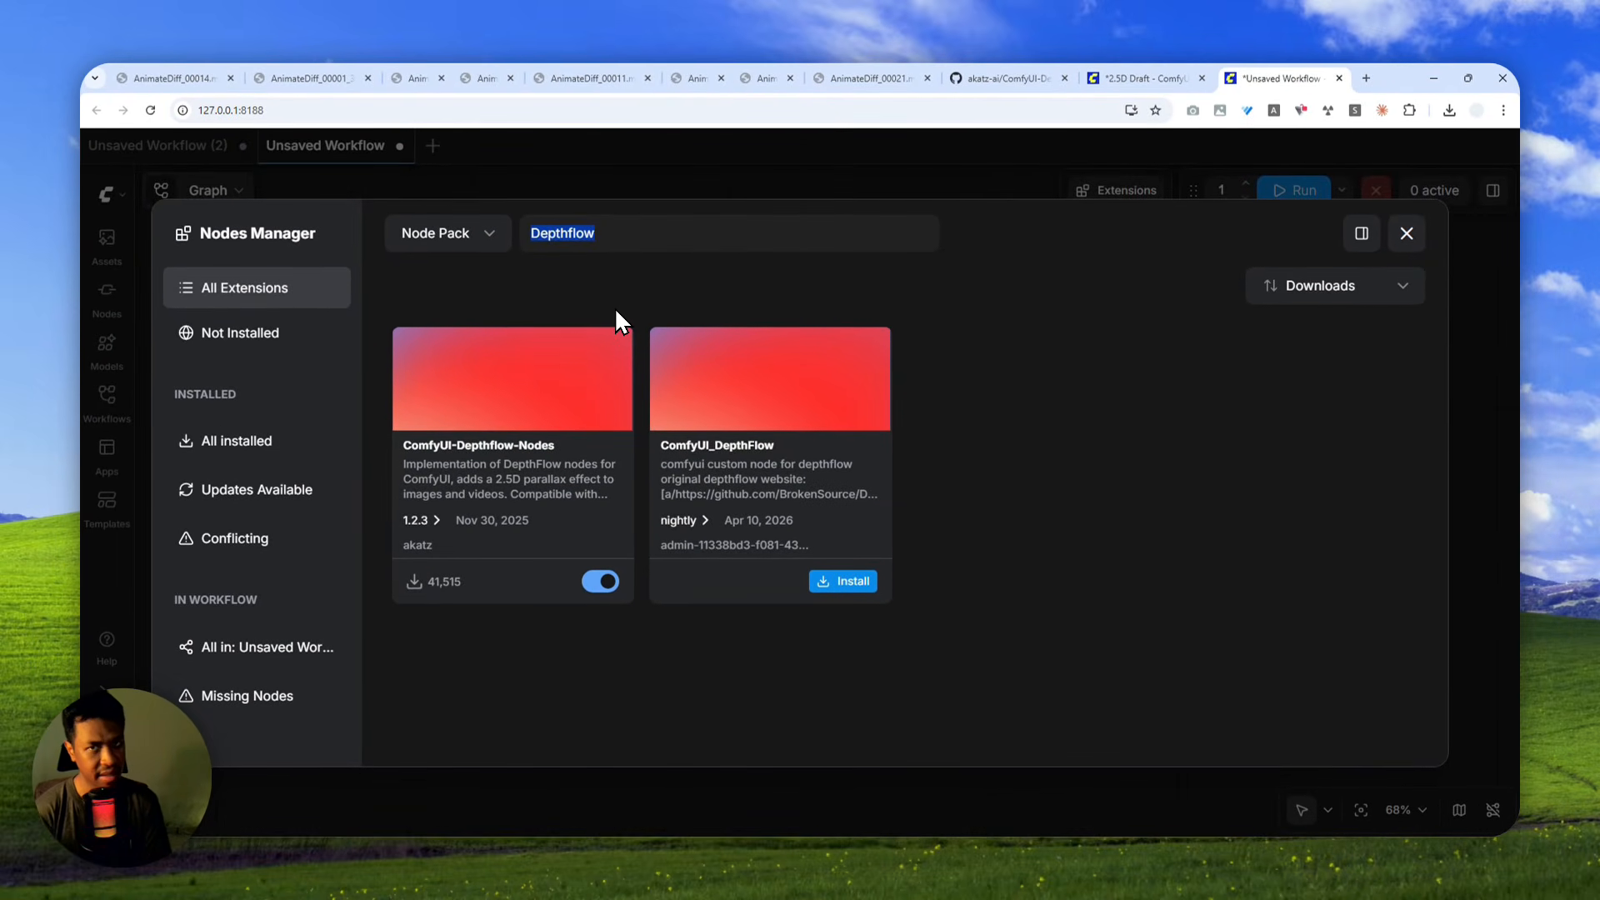
text(Depth)
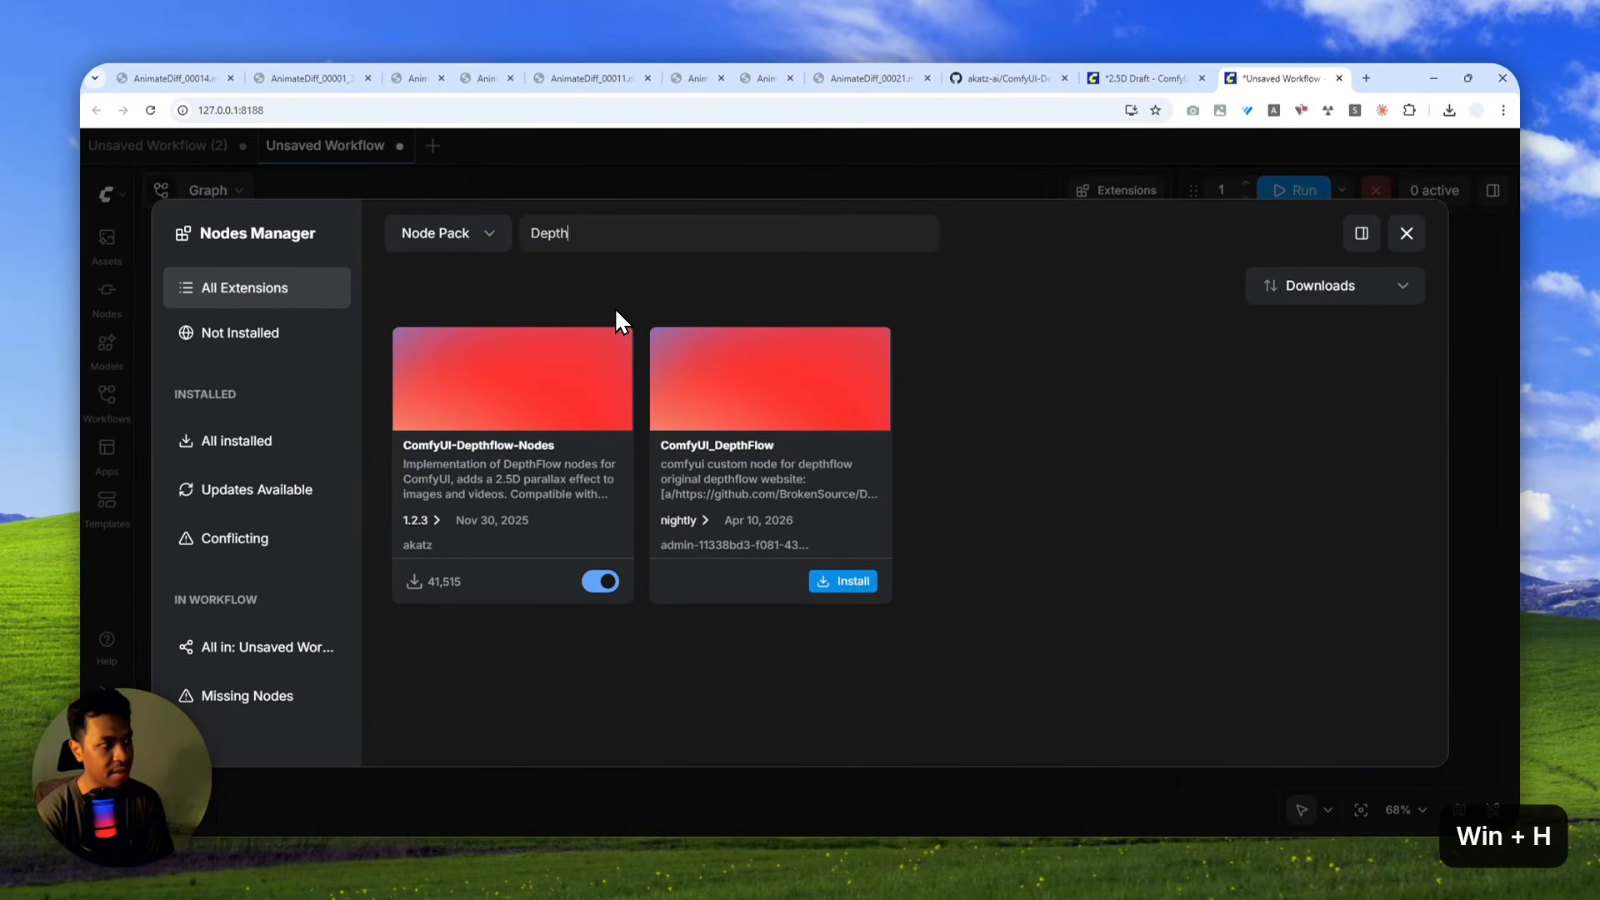
text(Anything)
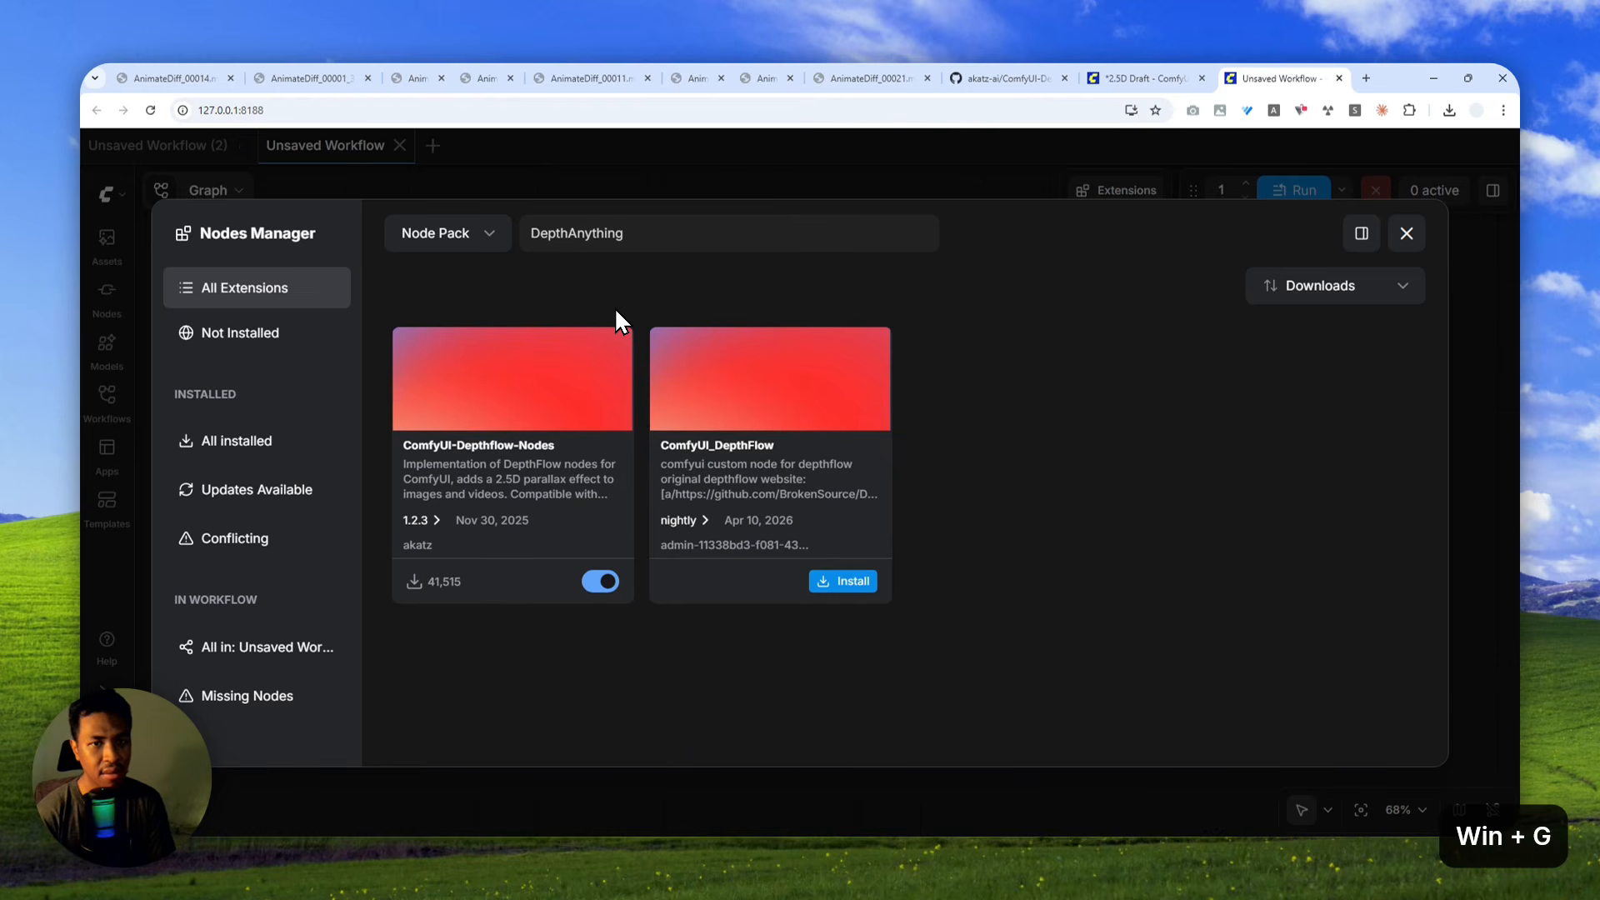
key(Left)
key(Left)
key(Left)
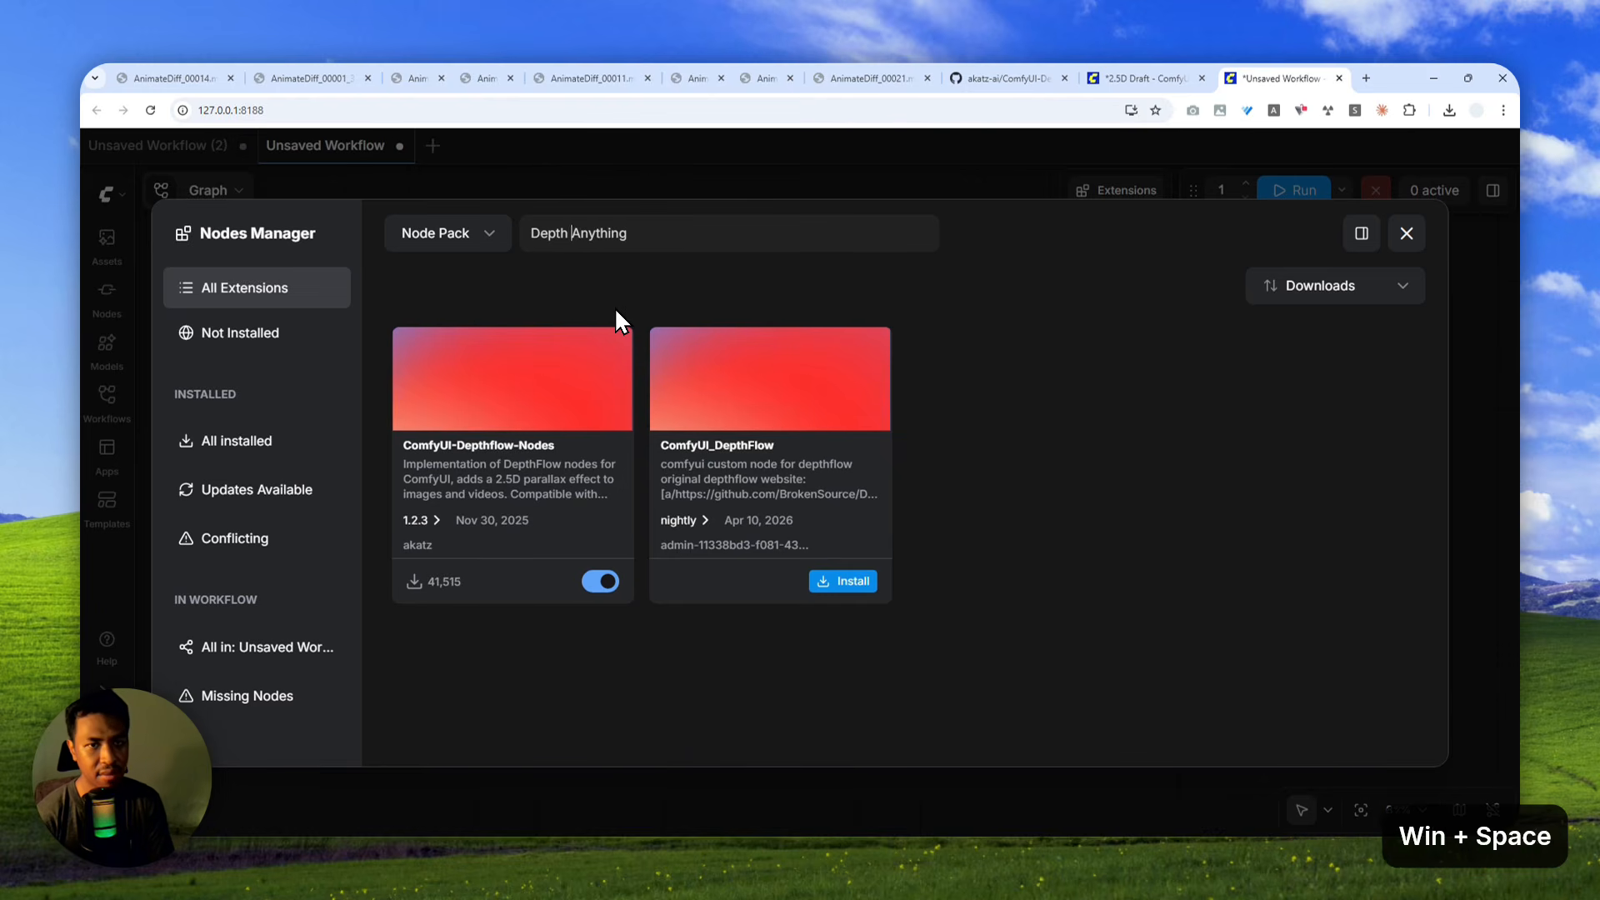
key(Left)
key(Left)
key(End)
text(V2)
key(Return)
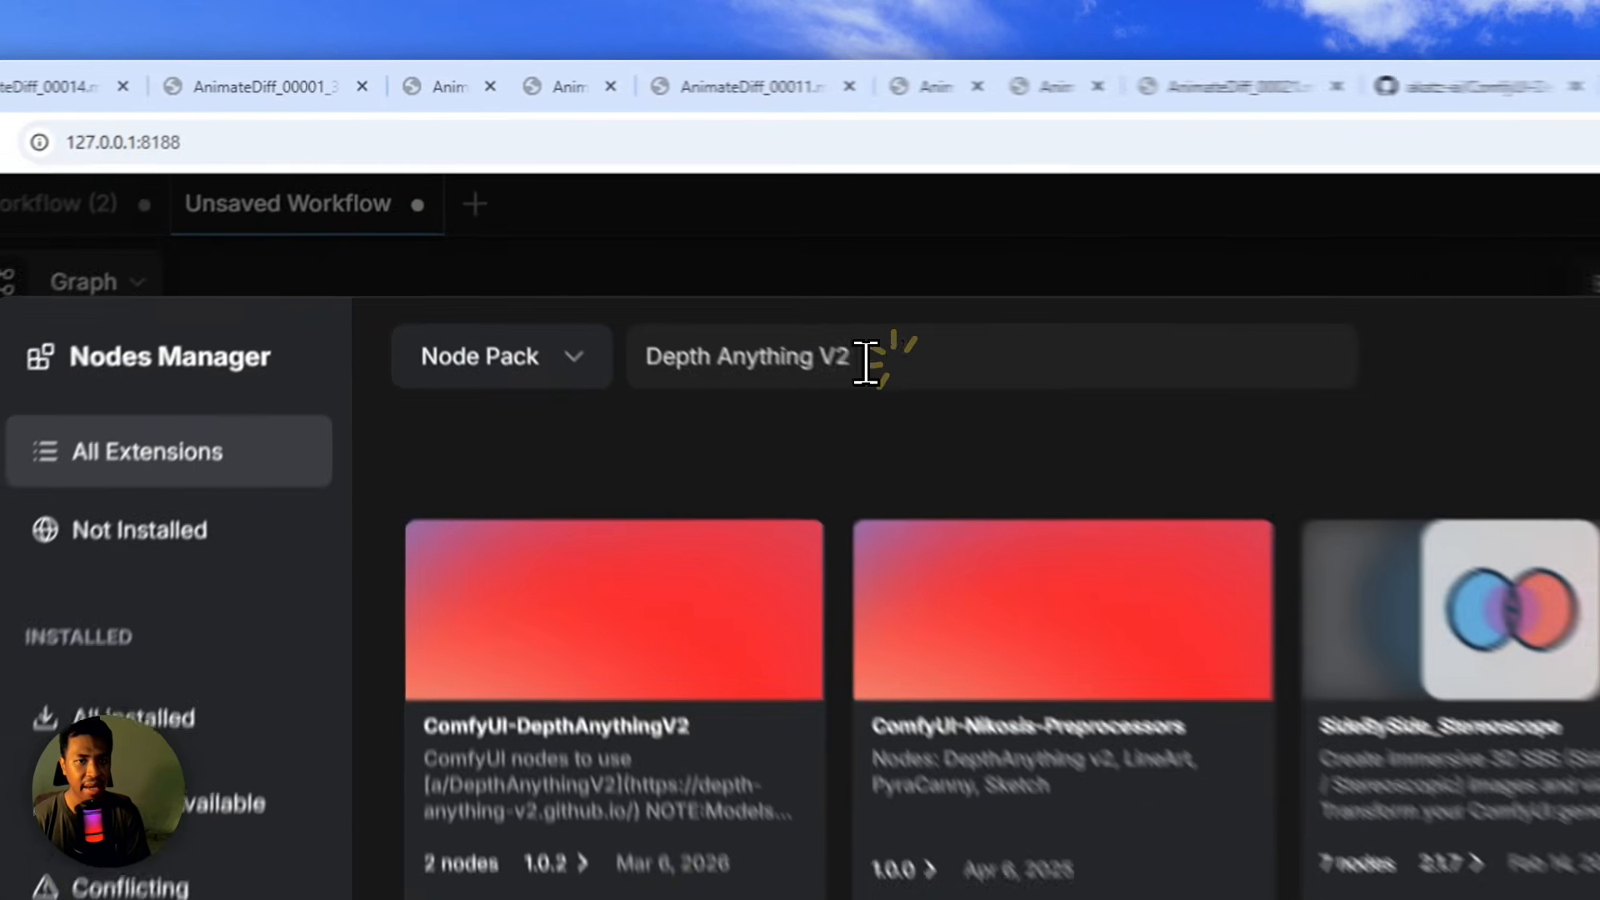
Replace the node pack search with Video Helper Suite.
drag(664, 234, 508, 232)
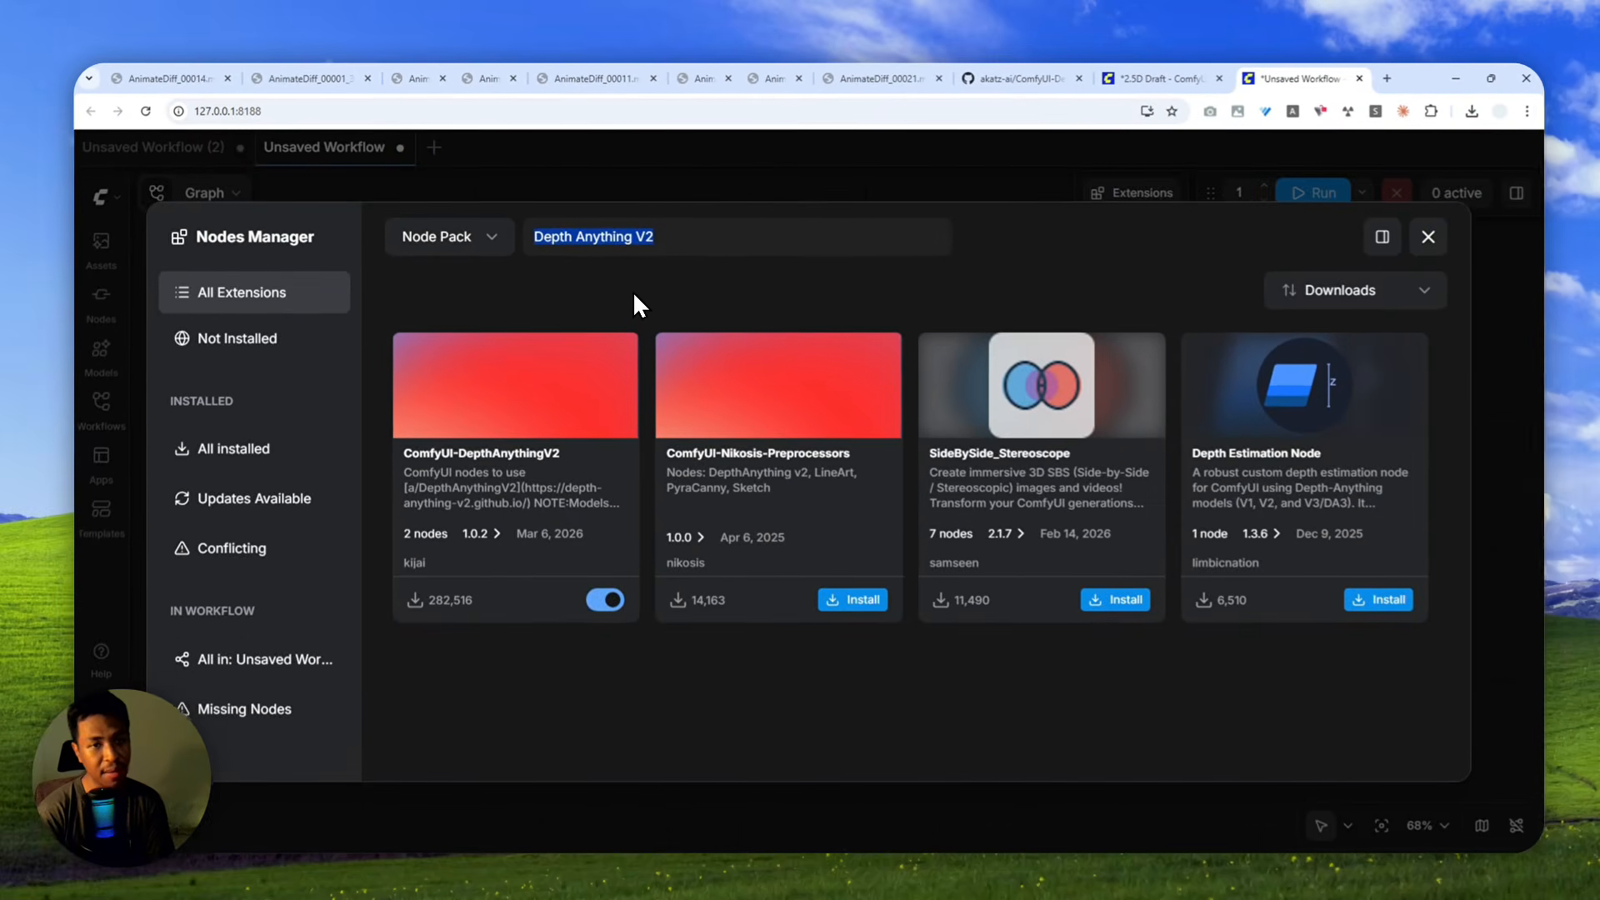
text(Video He)
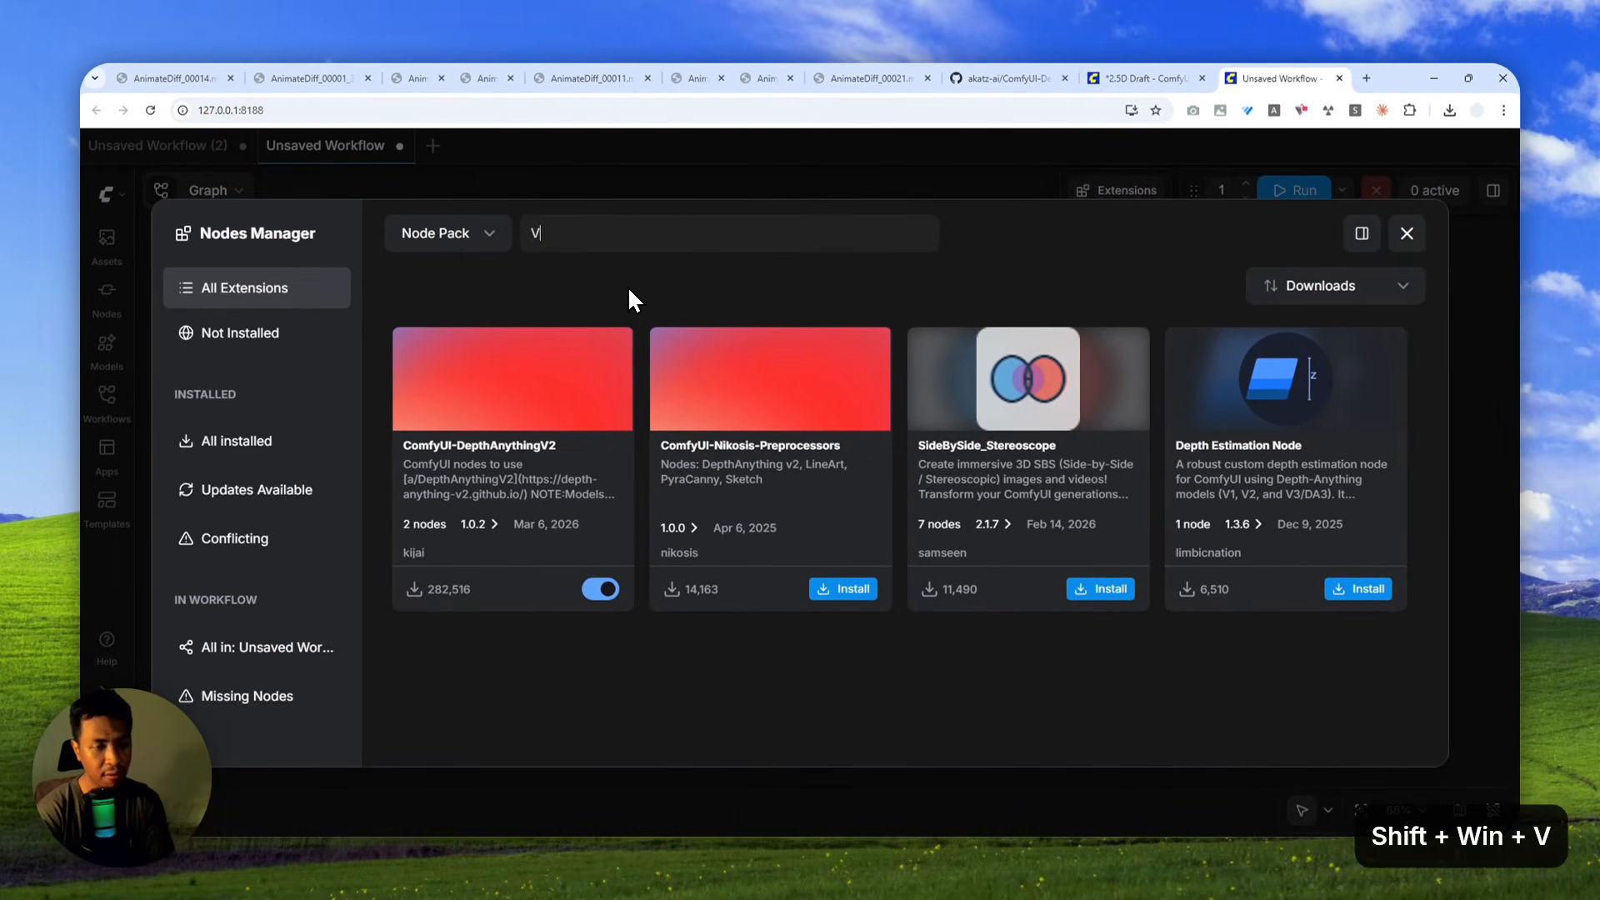
text(lper Suite)
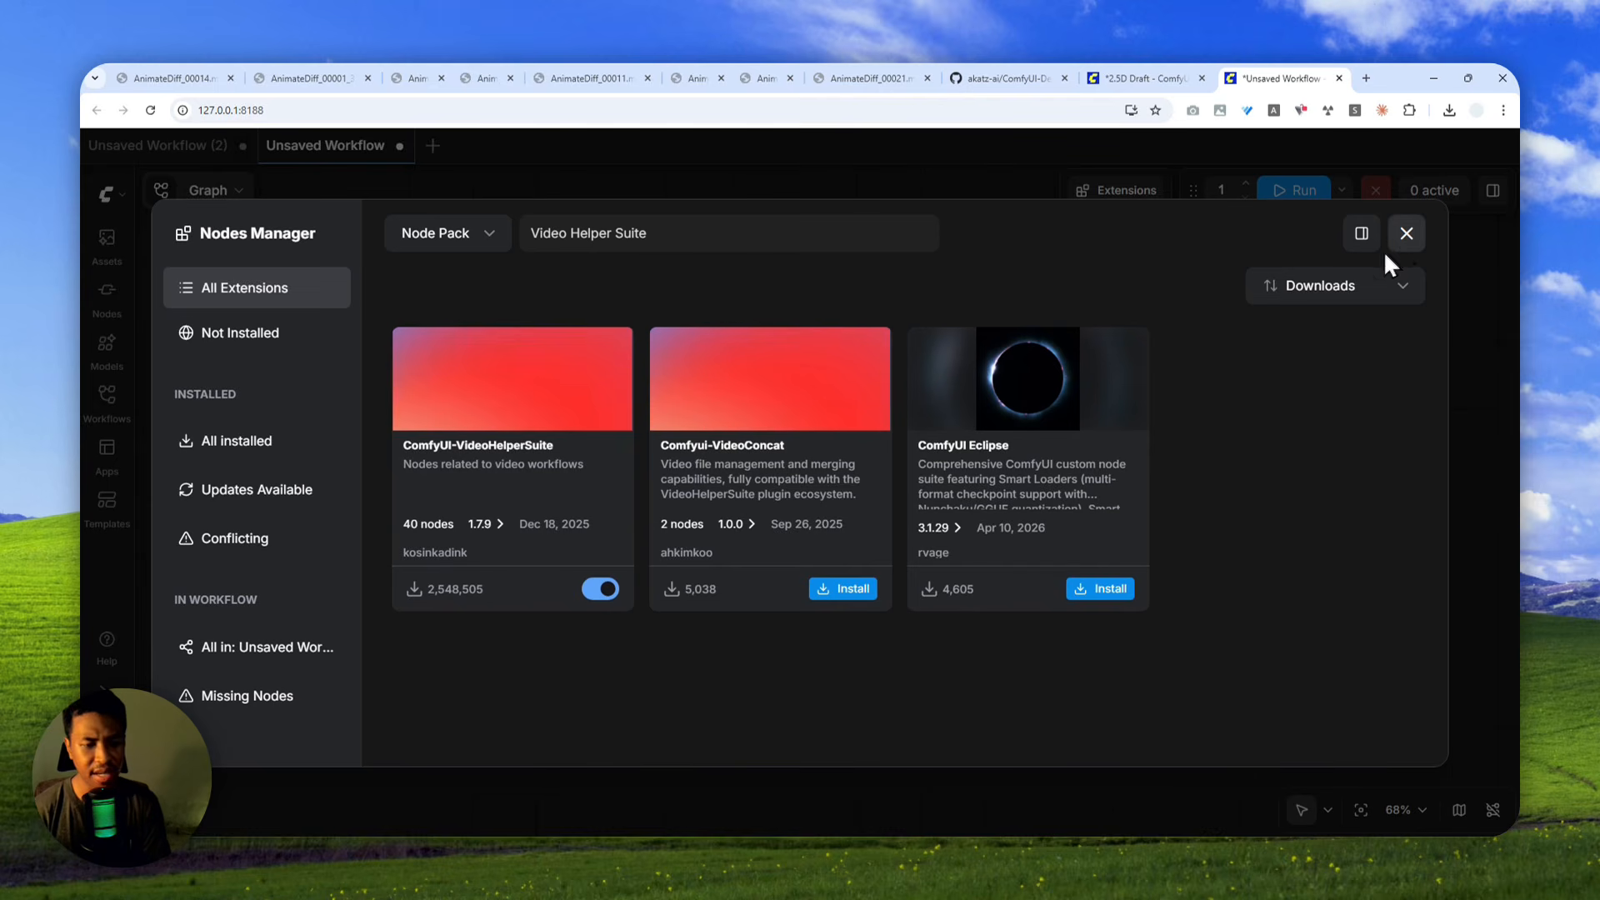
Switch to Stability Matrix and exit it, confirming that the running ComfyUI package is closed.
click(306, 857)
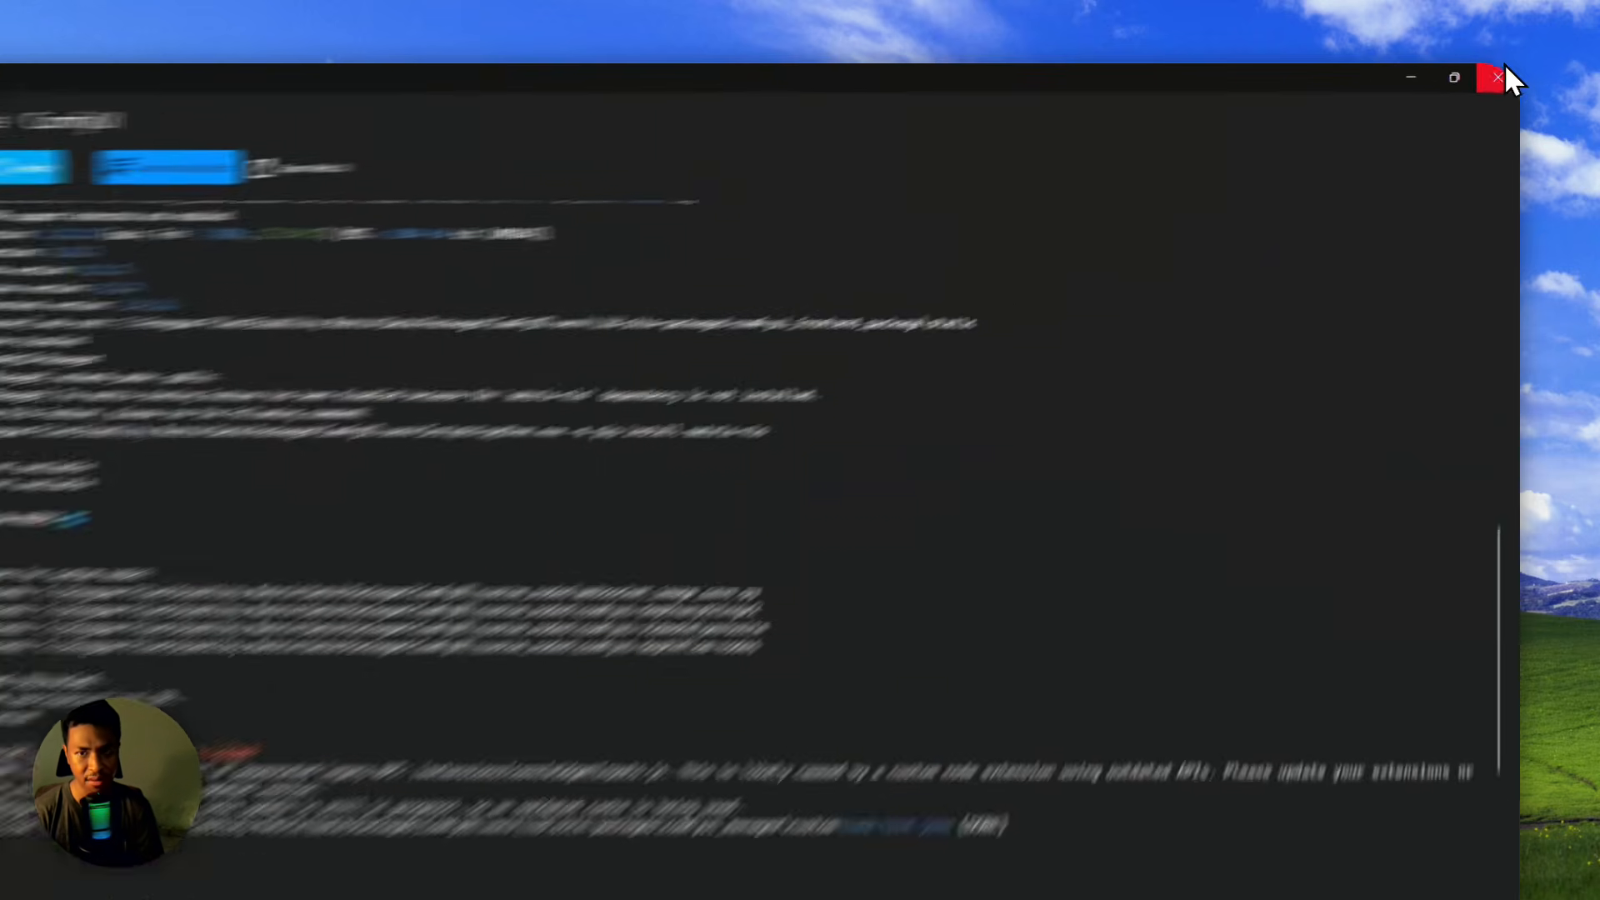
click(1503, 74)
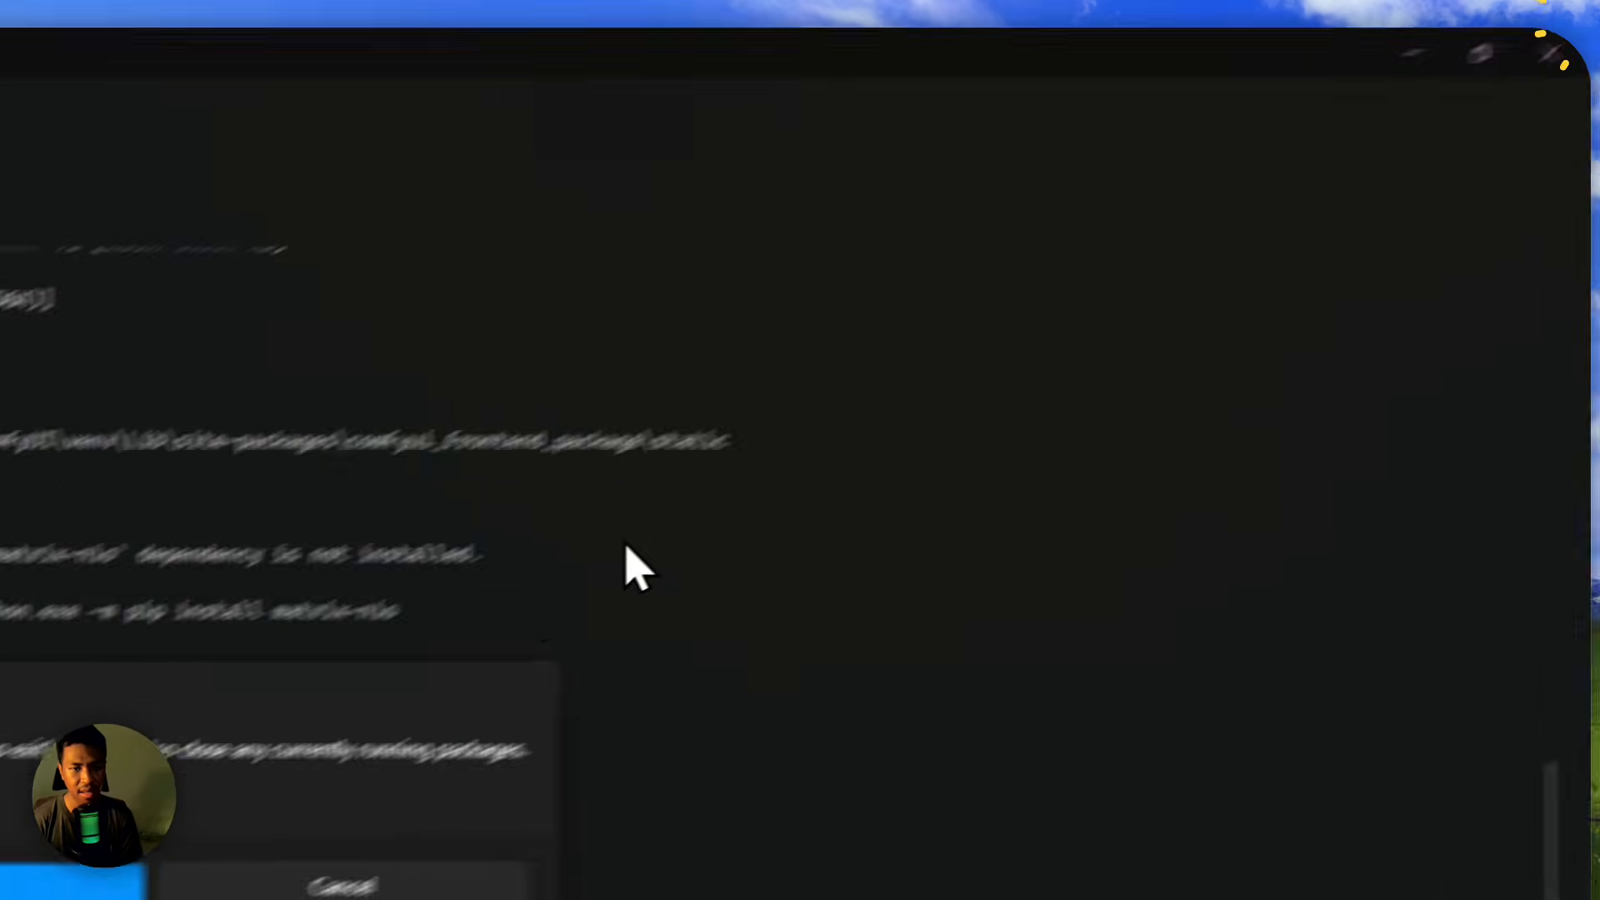
click(132, 883)
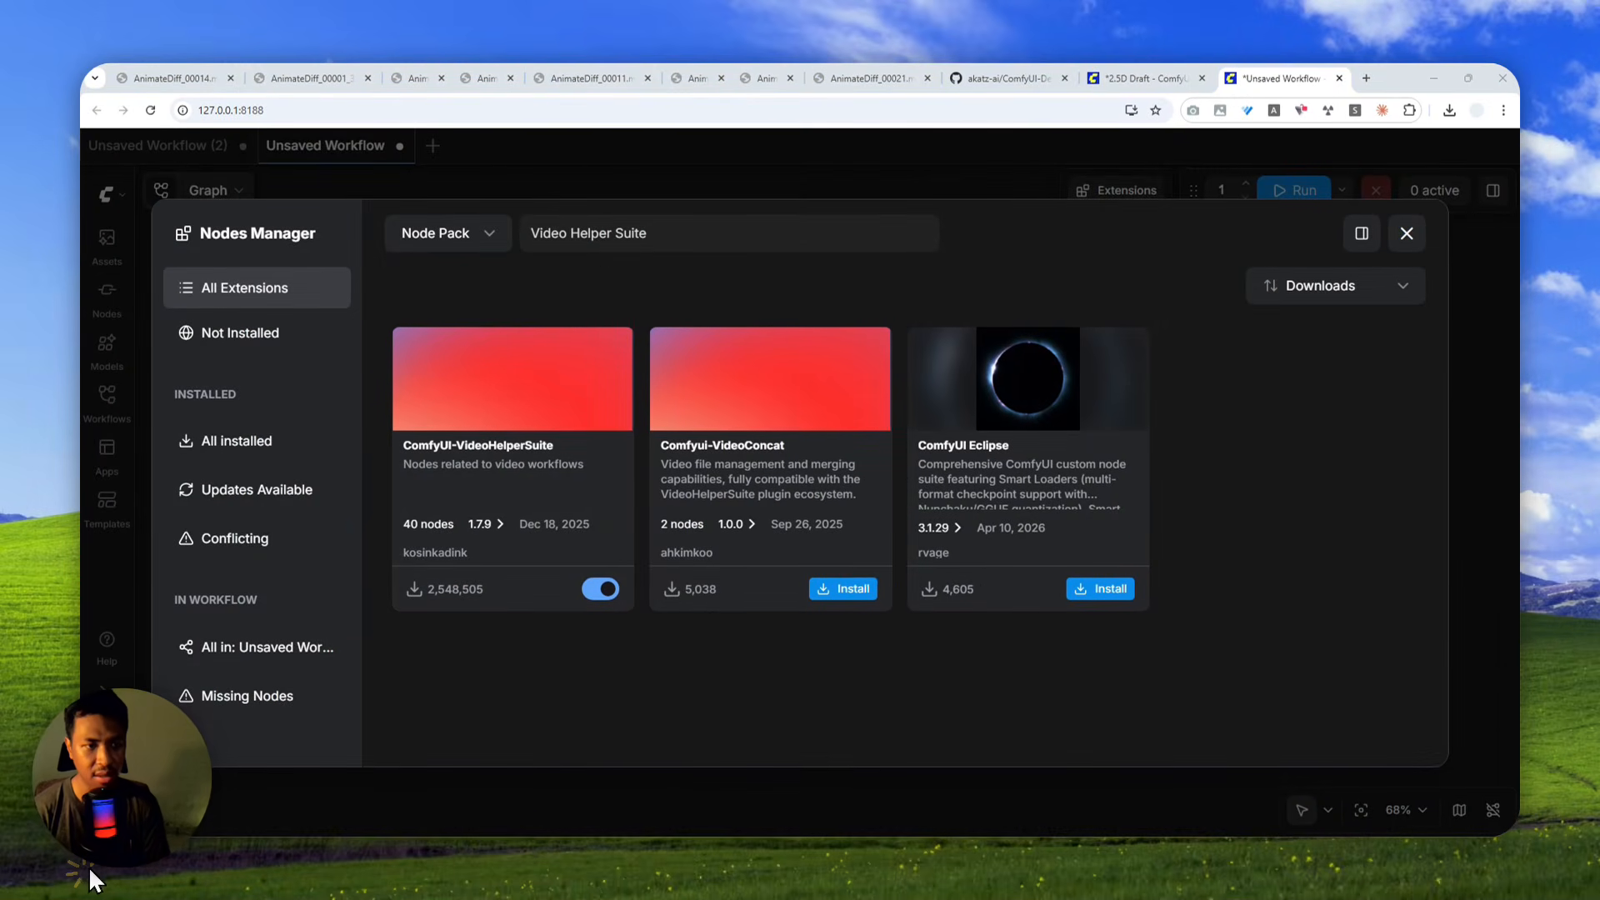
Reopen Stability Matrix from the pinned AI Tools group and launch the ComfyUI package.
key(super)
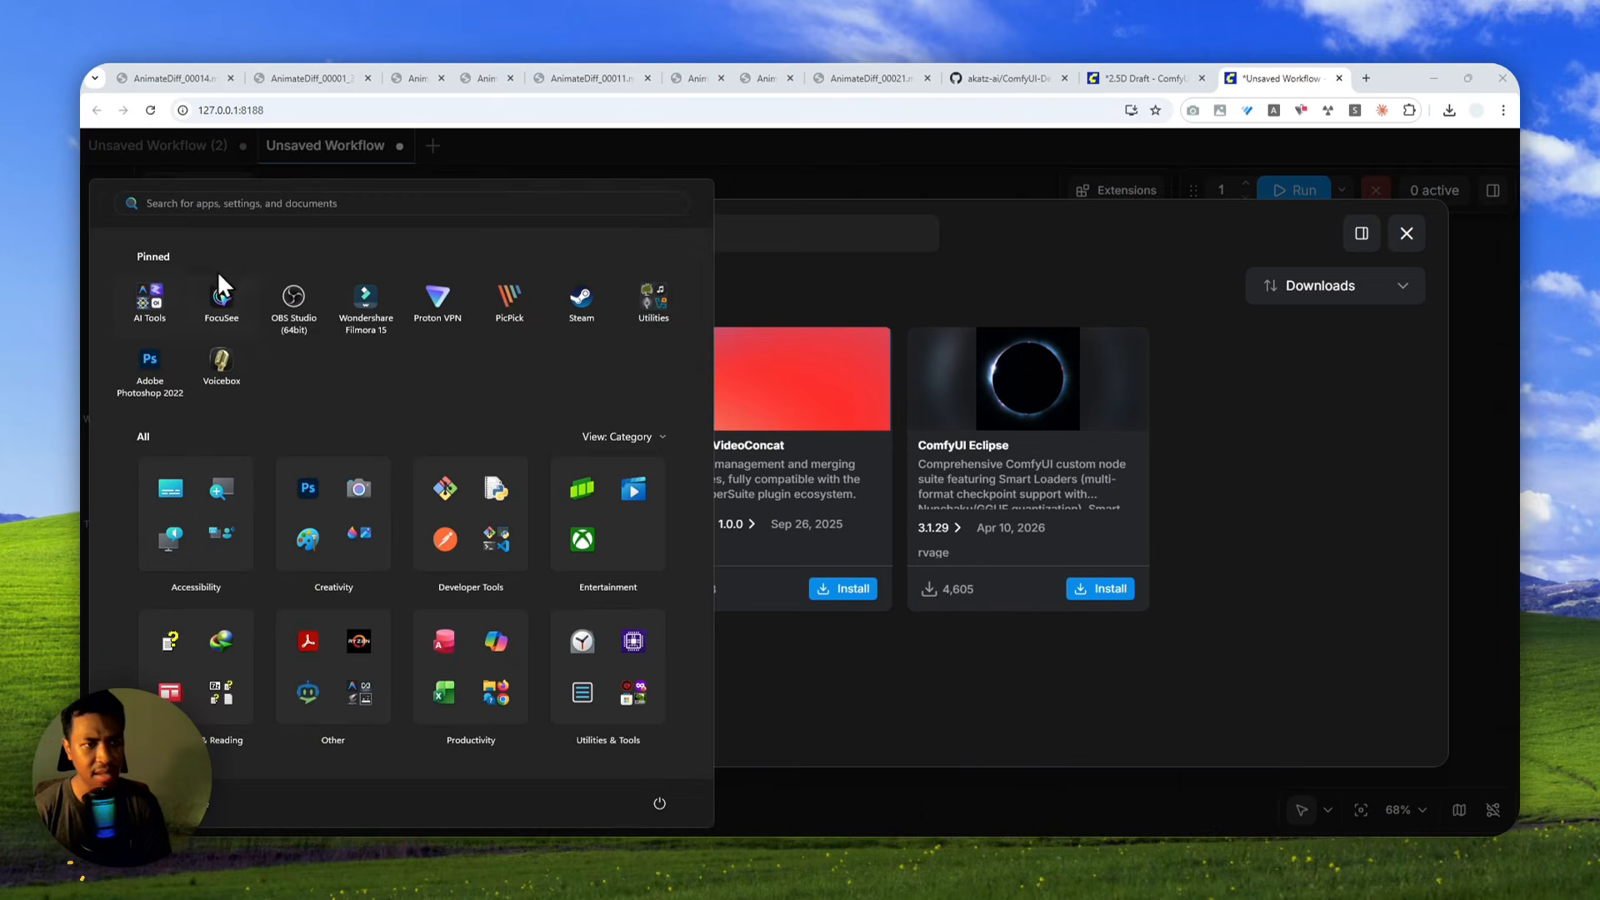
click(165, 322)
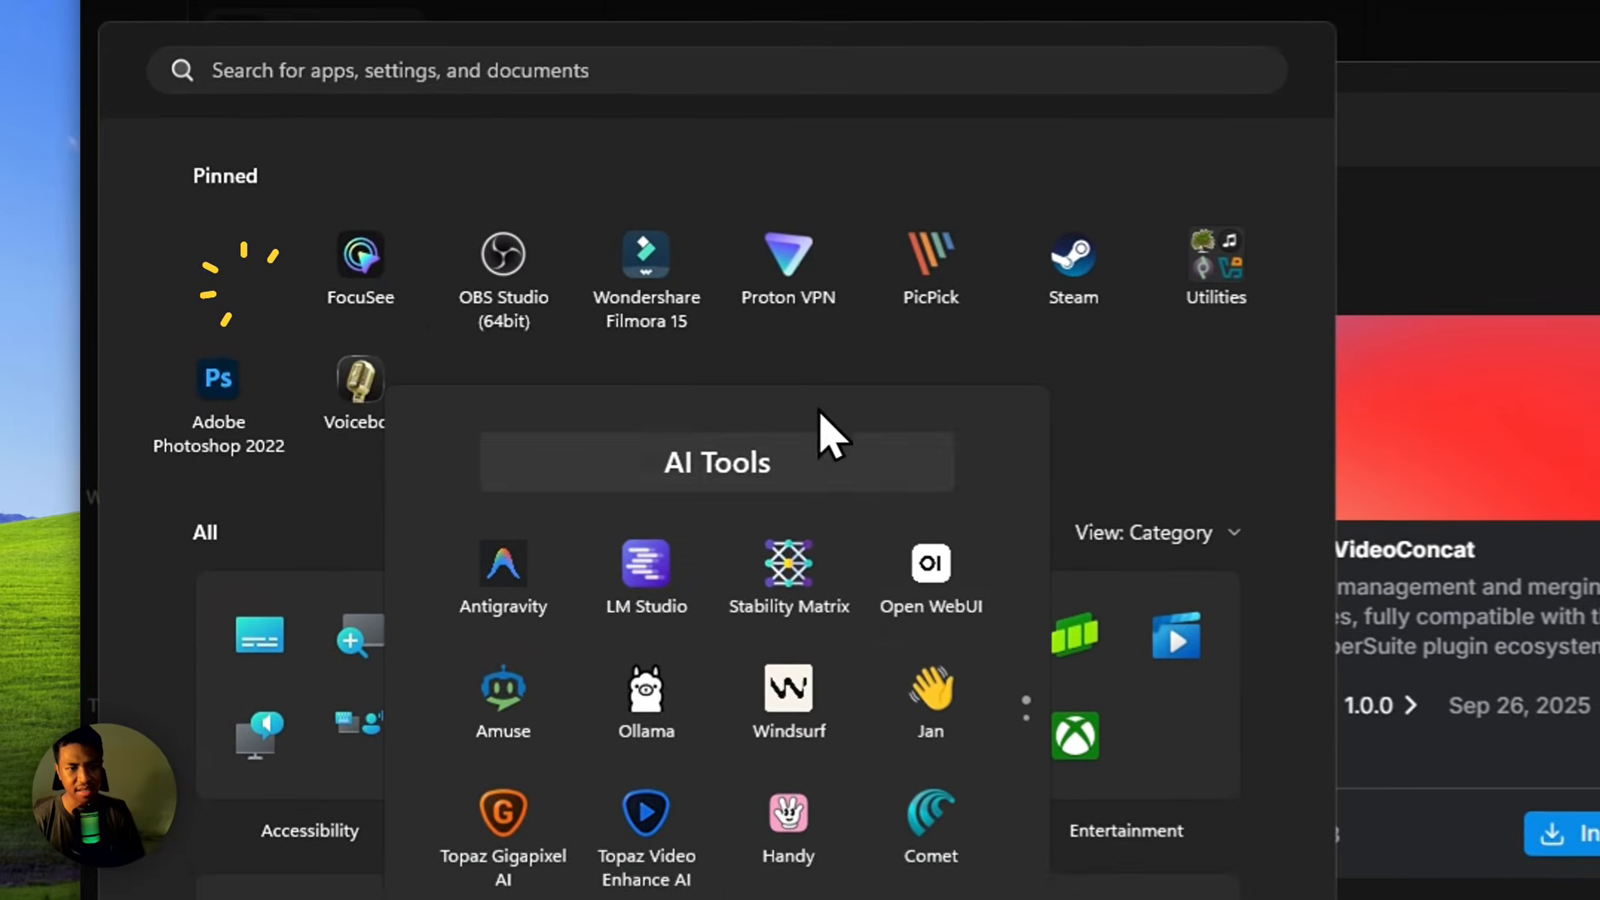
click(796, 583)
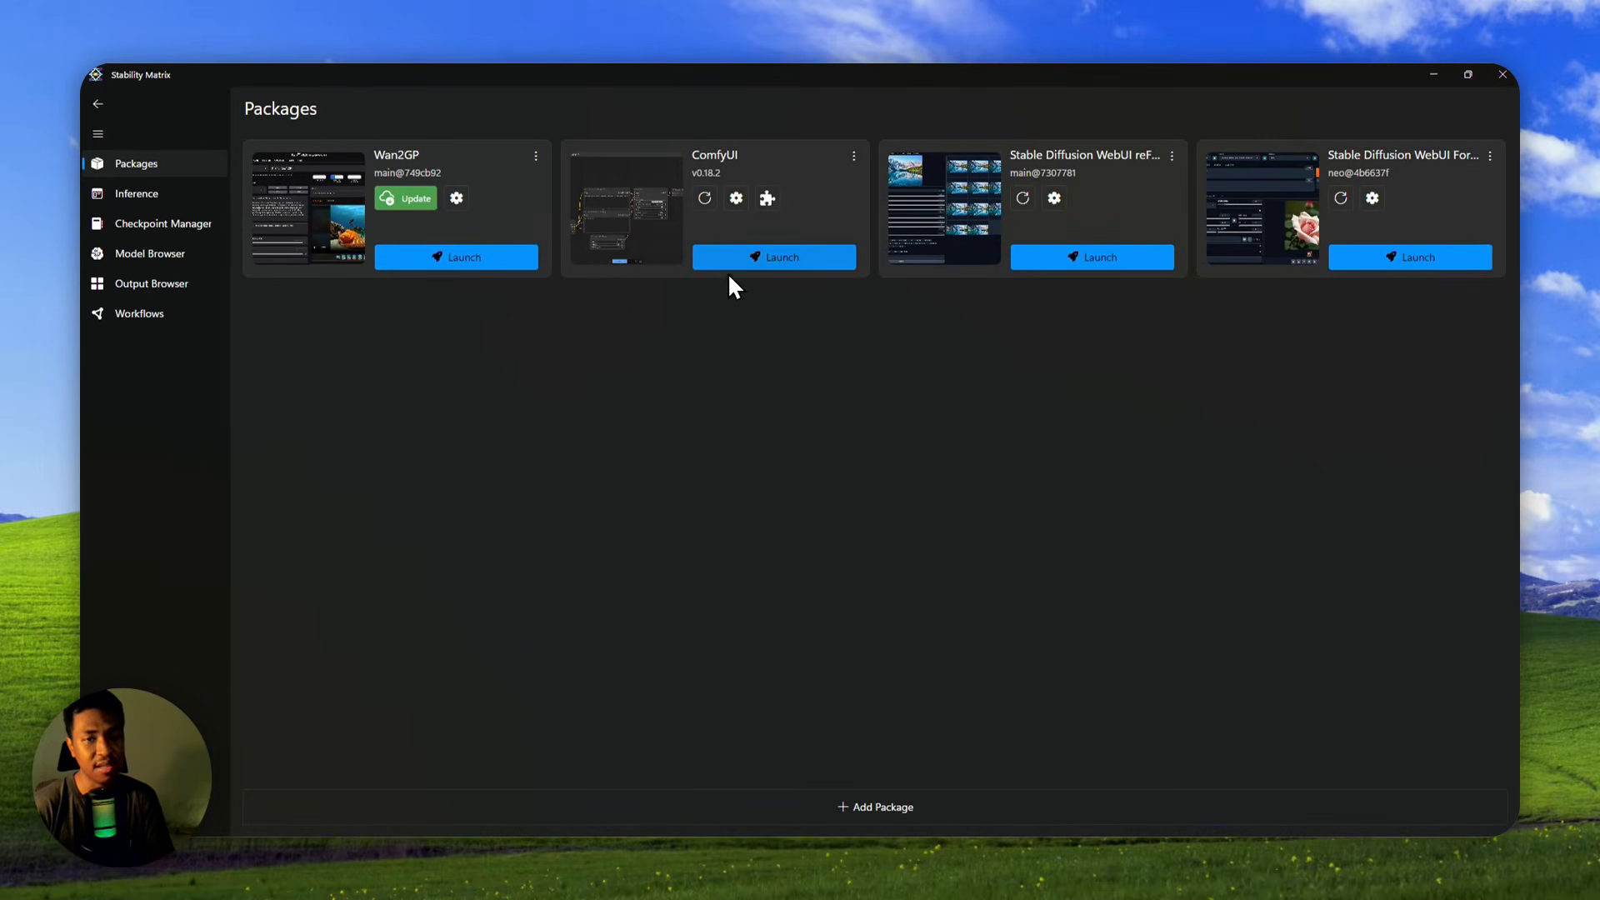
click(763, 256)
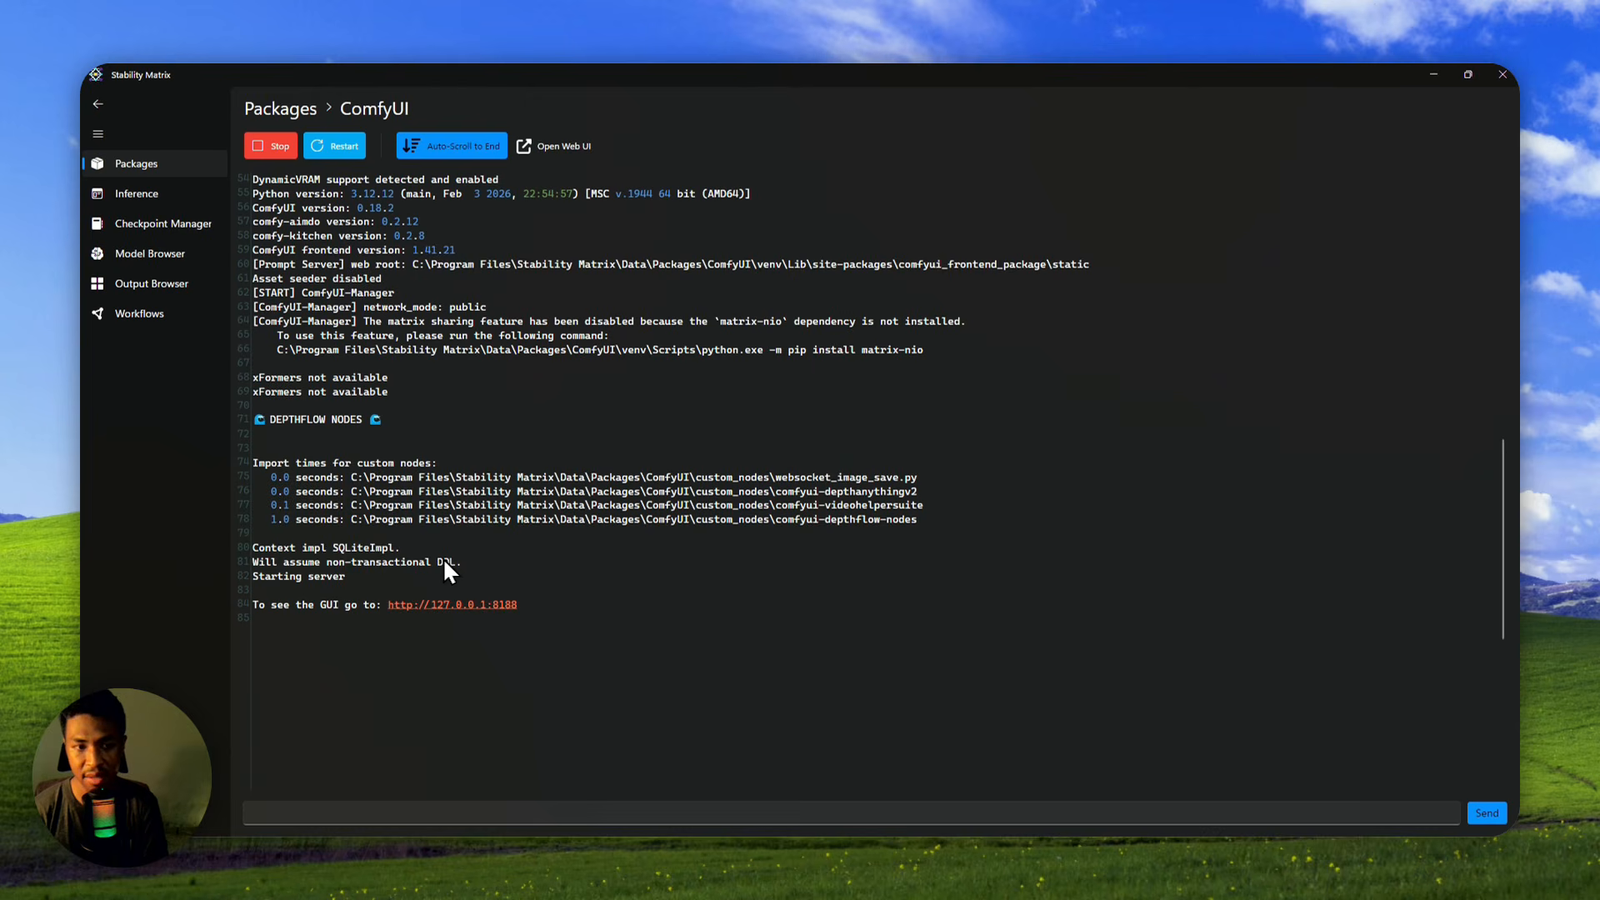
Minimize Stability Matrix and reload the ComfyUI page at 127.0.0.1:8188 in the browser.
click(1433, 74)
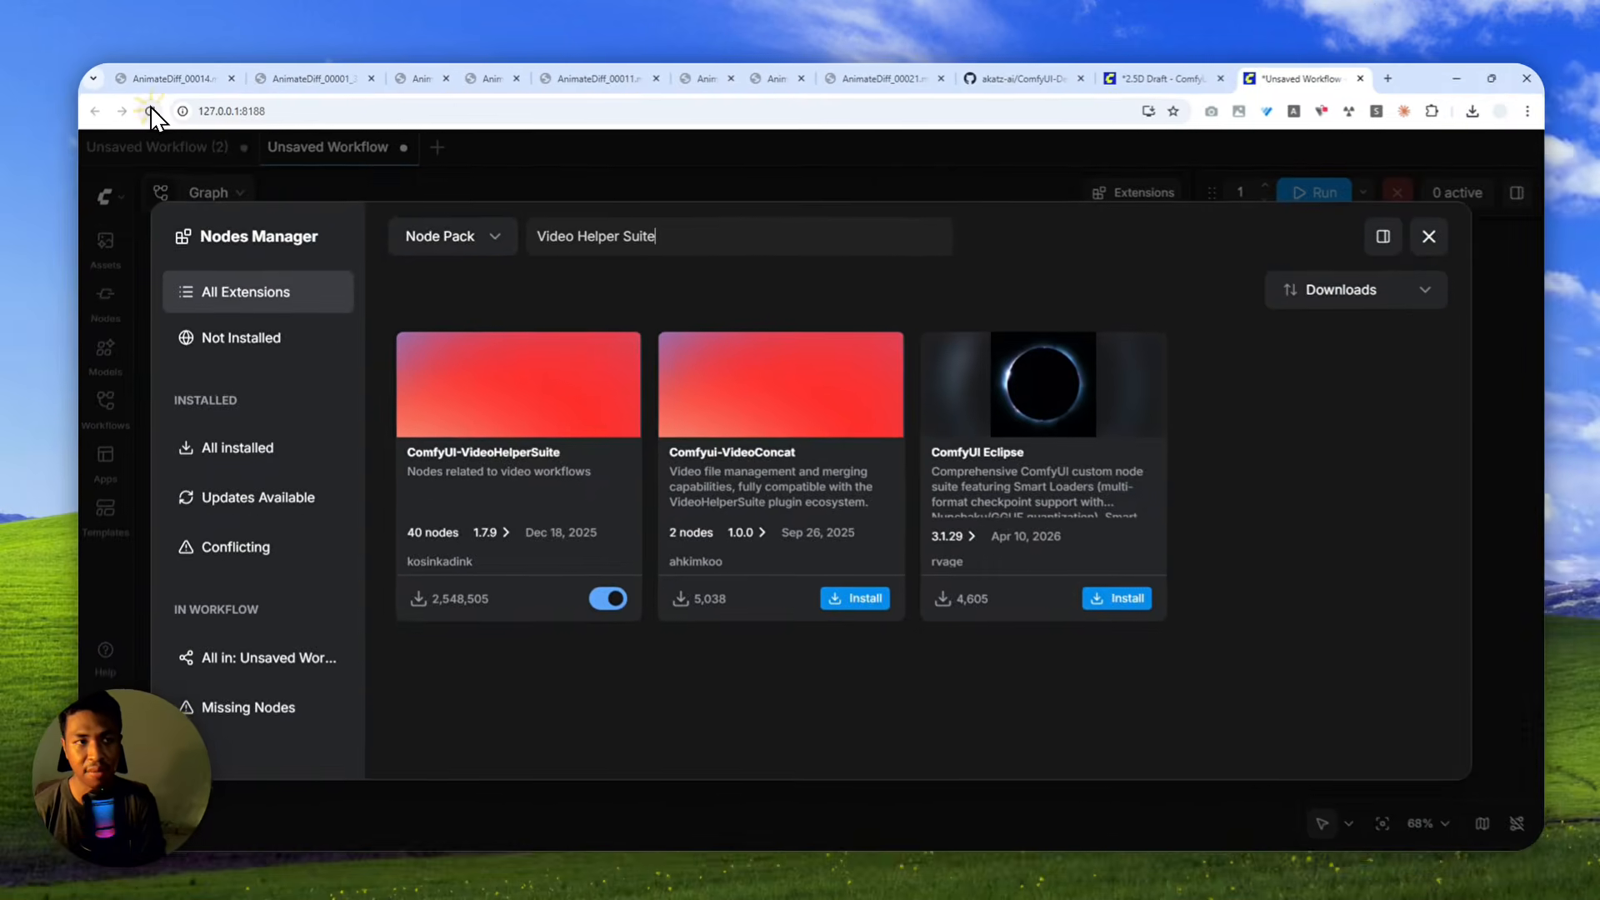
click(150, 111)
click(861, 204)
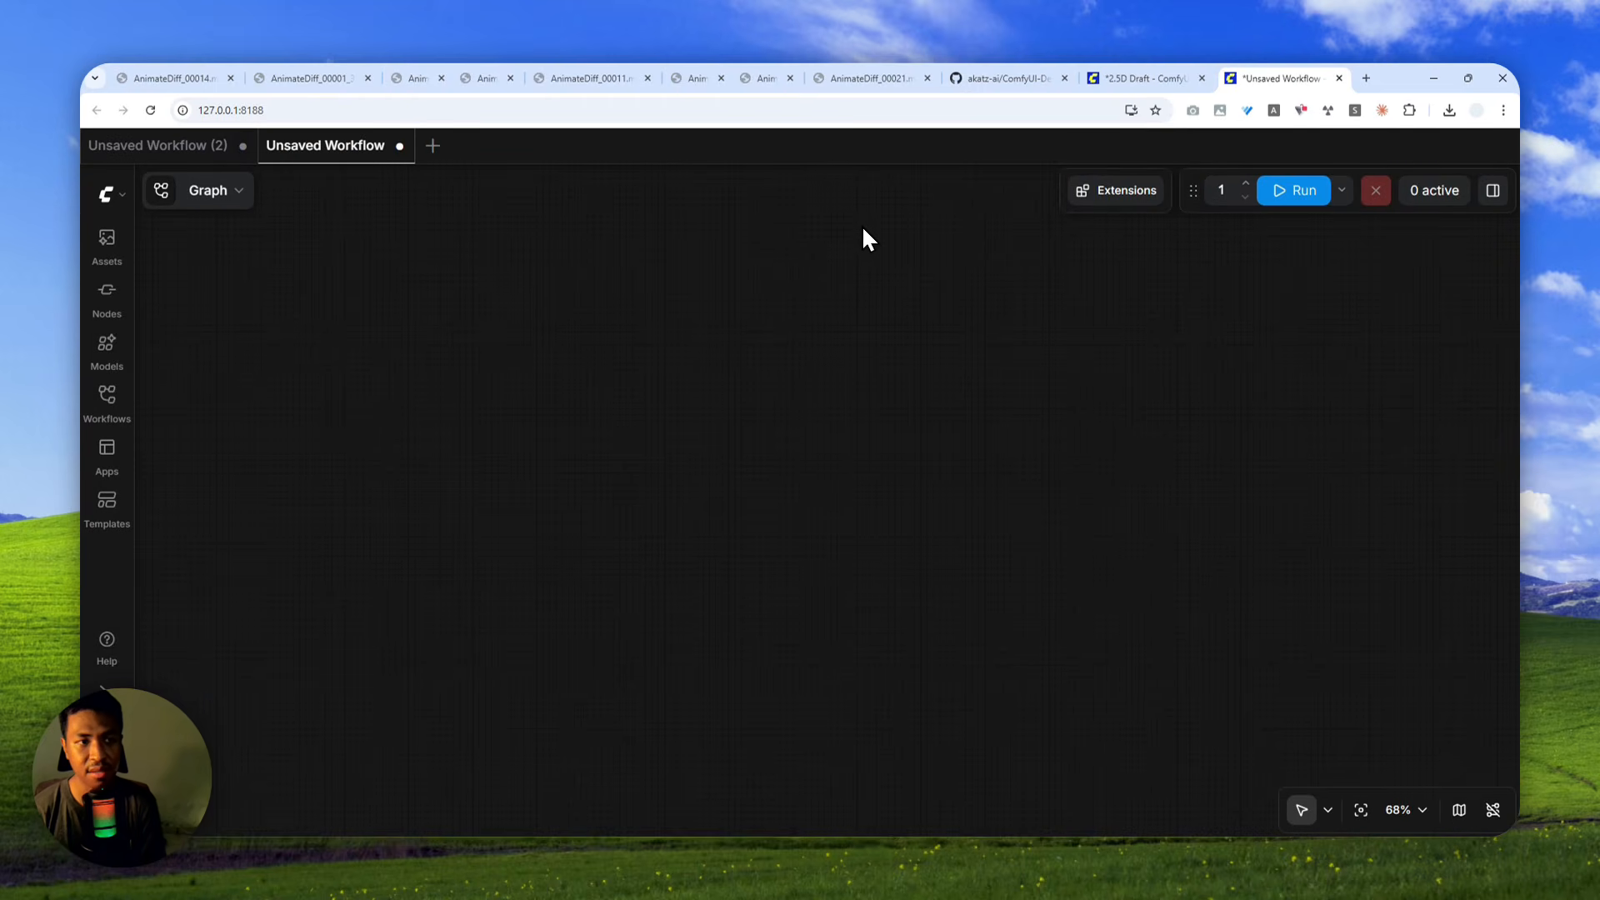
Check the 2.5D Draft workflow for reference, find the Load Image node in the node library and place it on the blank workflow's canvas.
click(1137, 78)
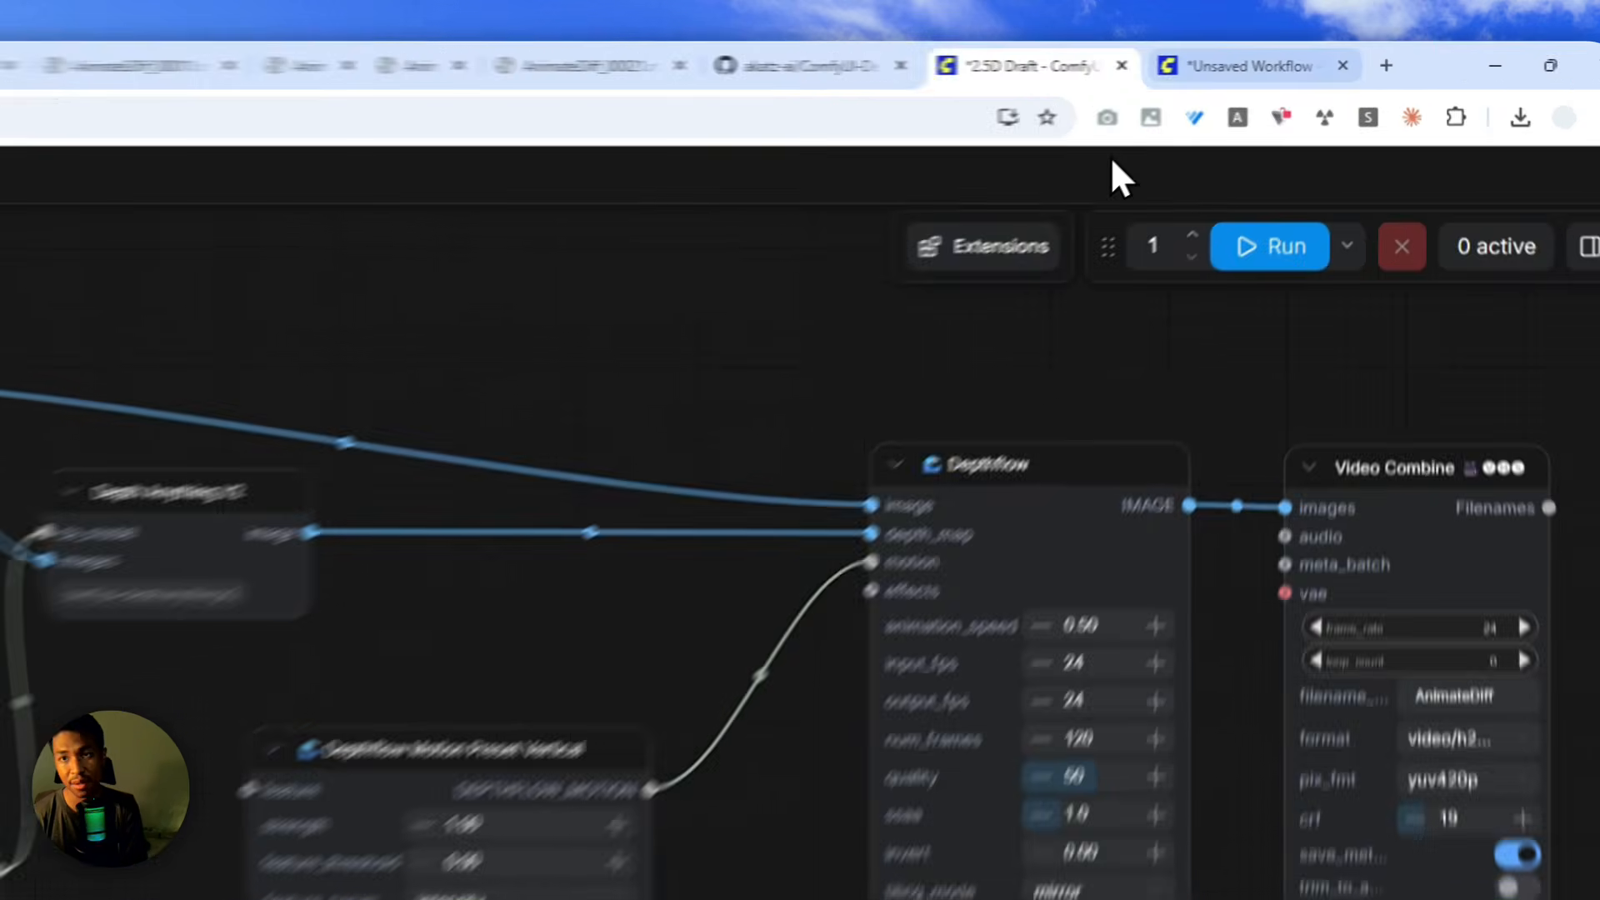
click(1281, 79)
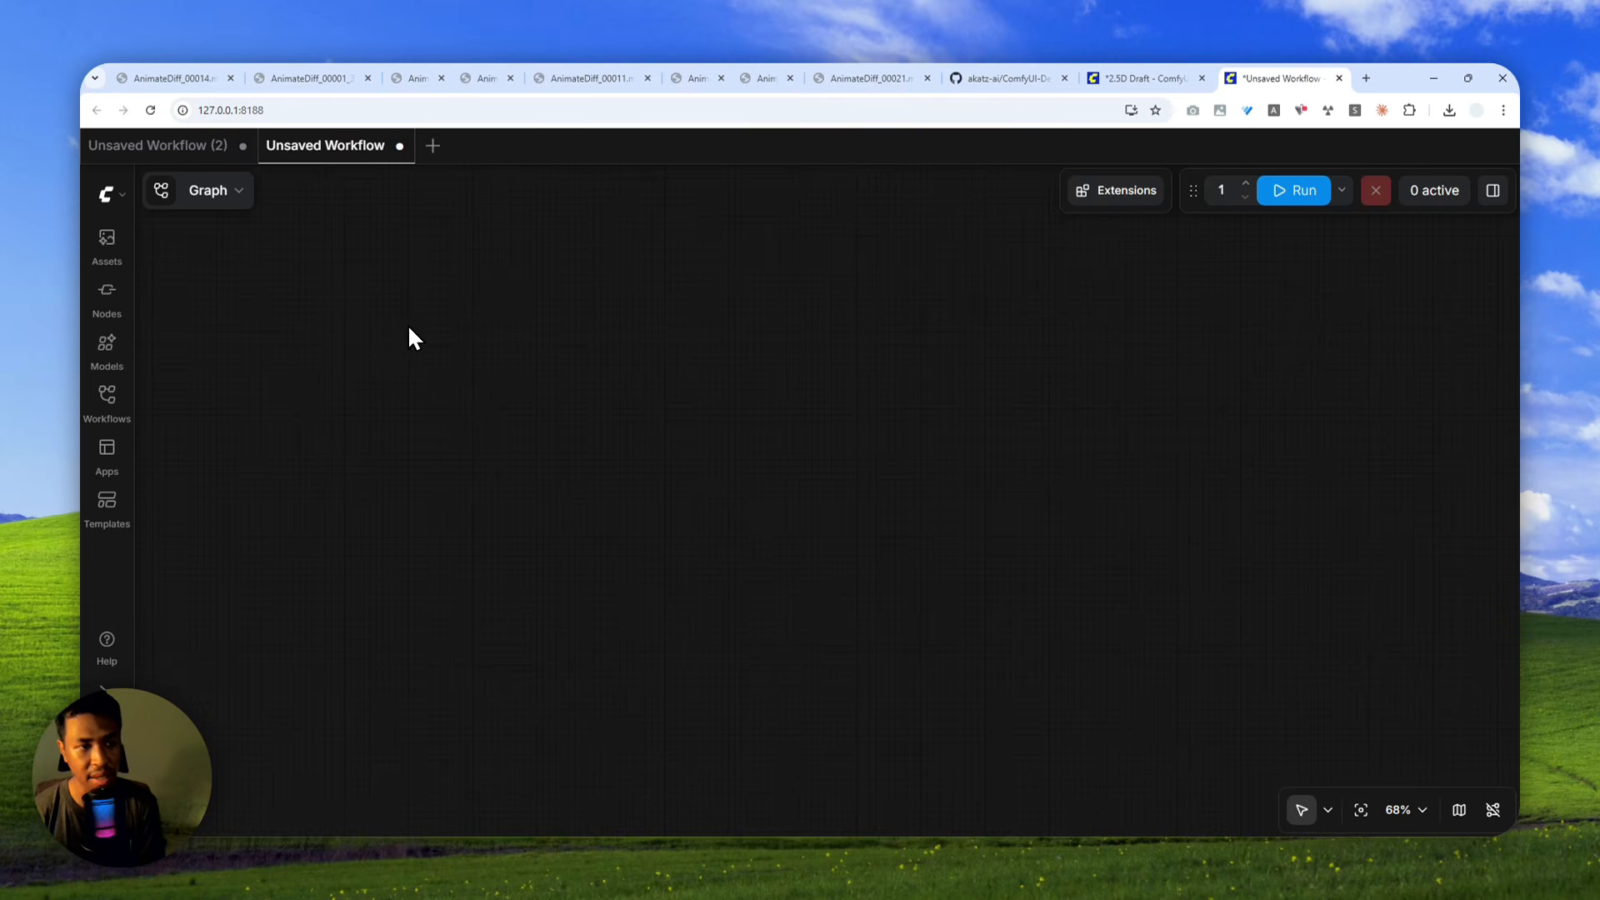
click(107, 293)
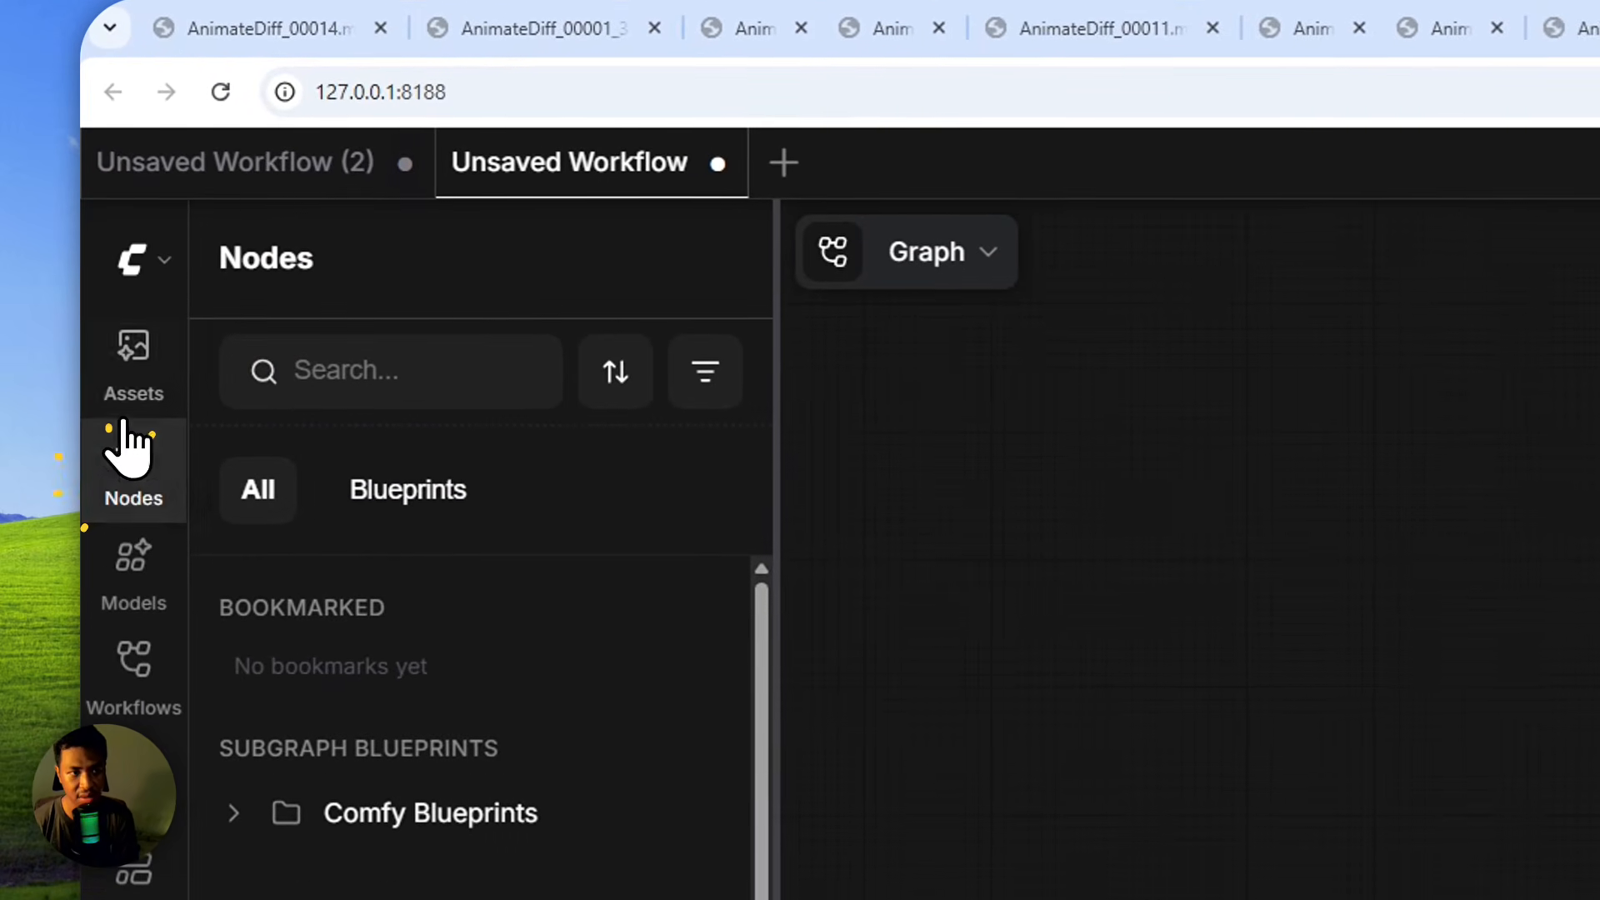
text(Lo)
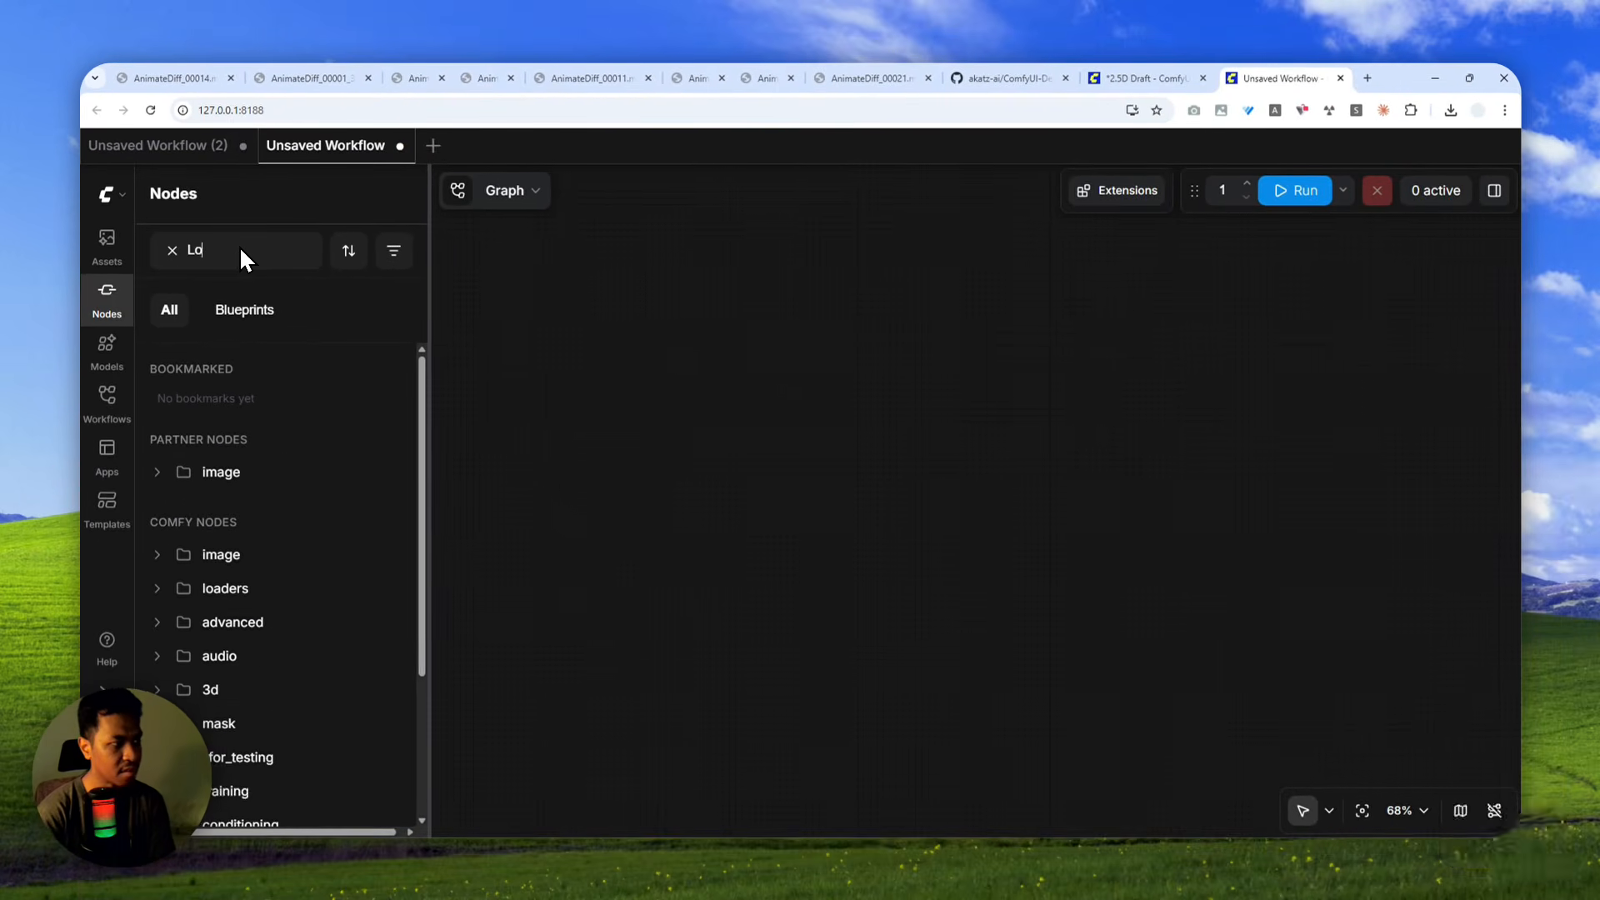
text(ad Image)
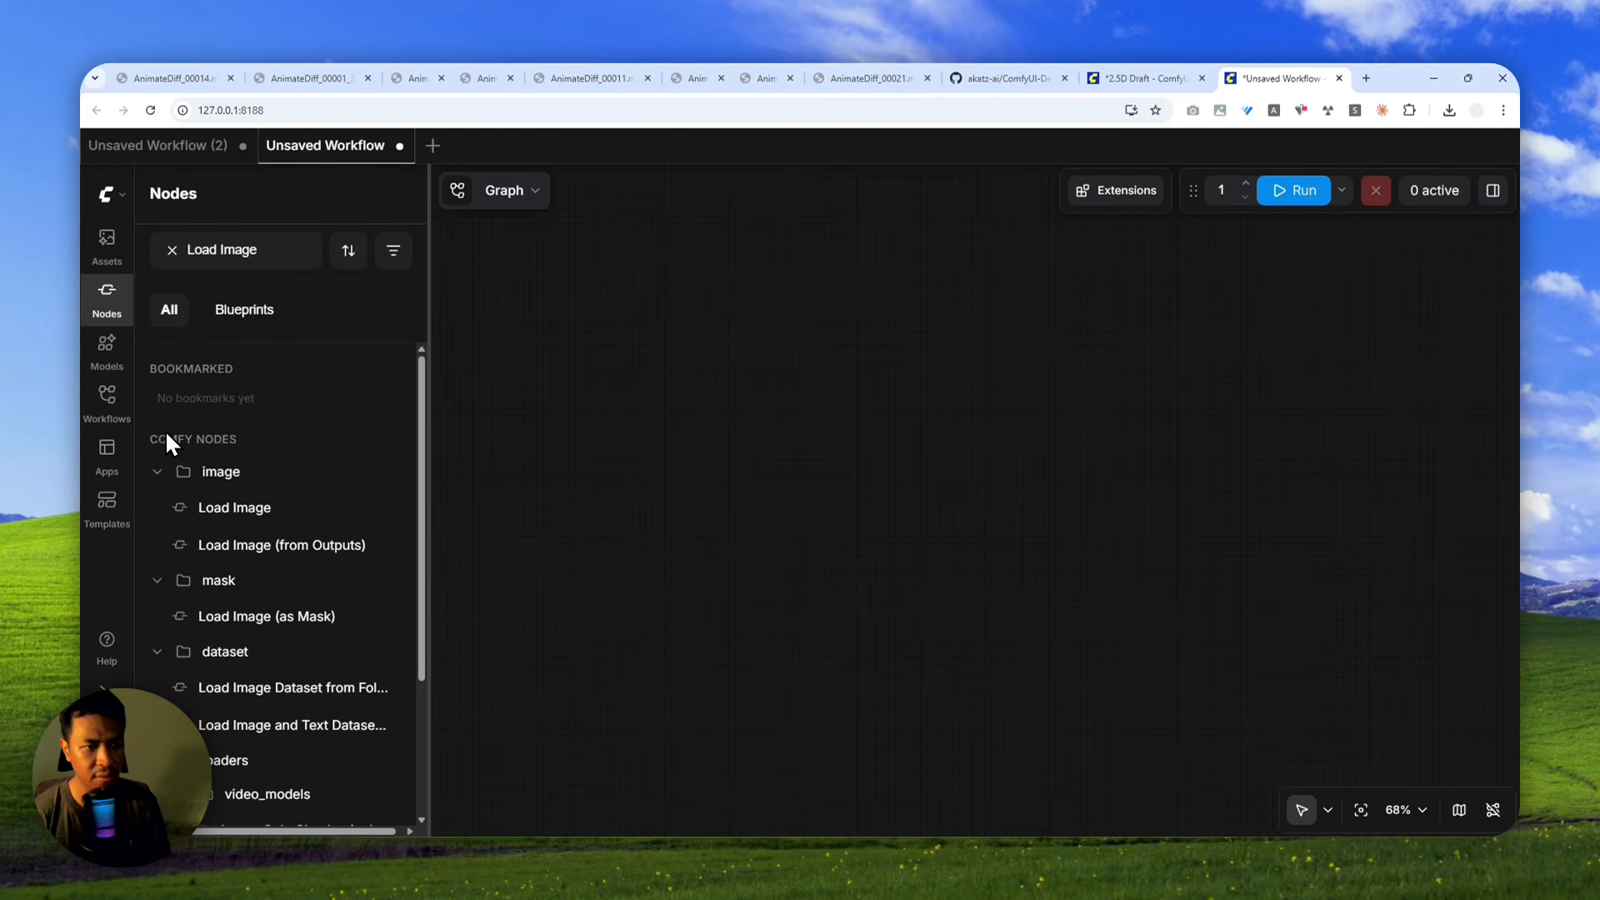
mouse_move(248, 515)
drag(248, 511, 502, 399)
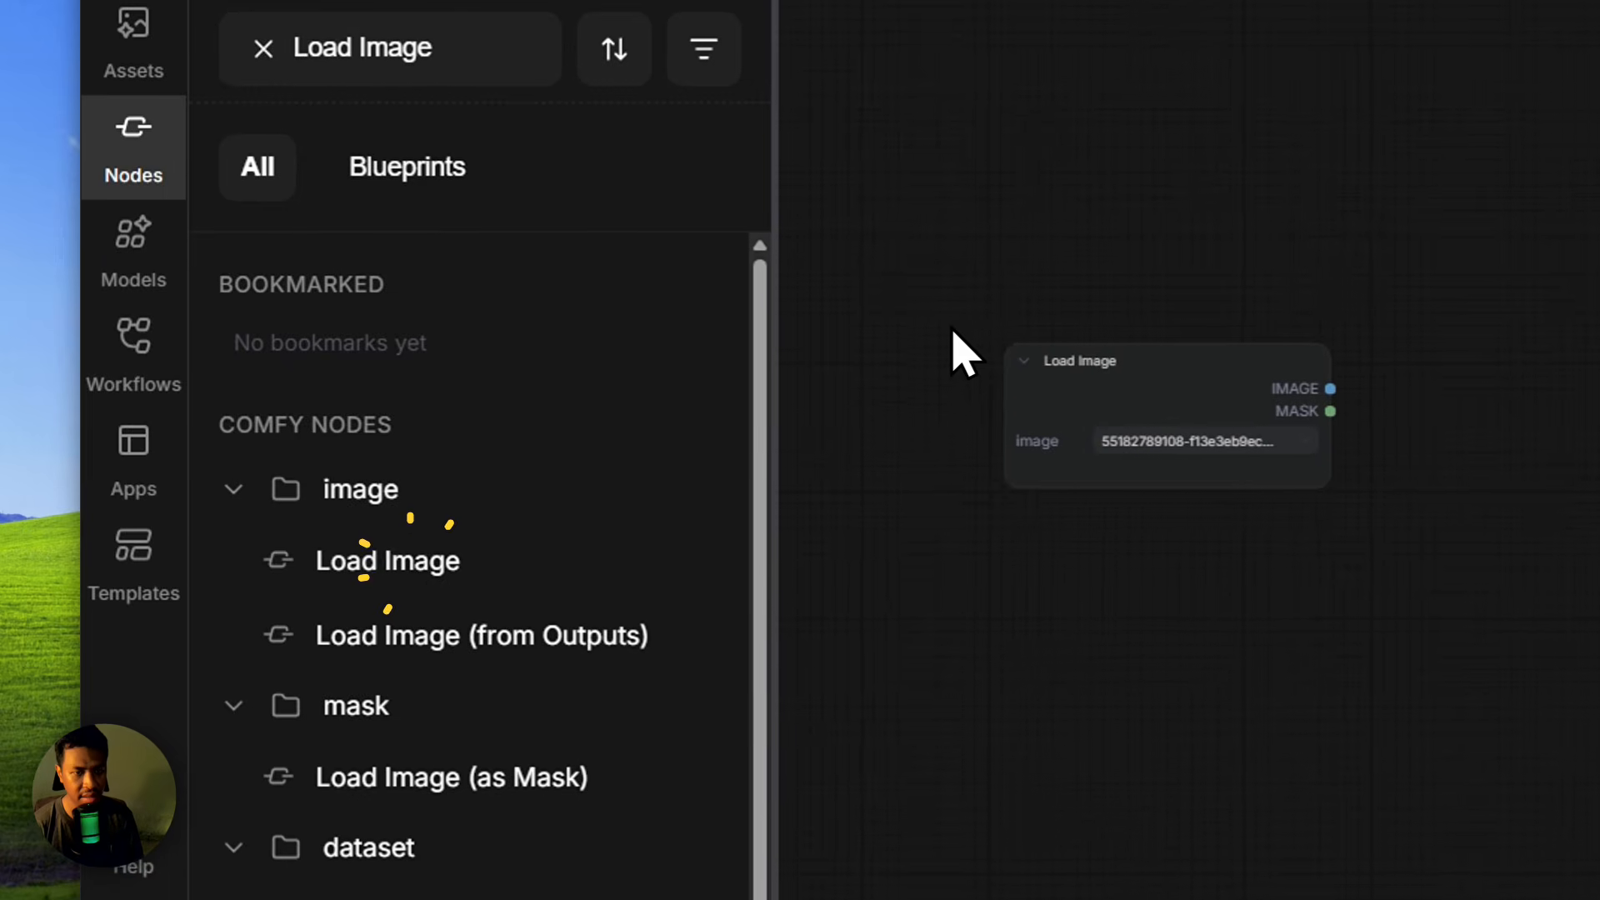
drag(920, 328, 947, 339)
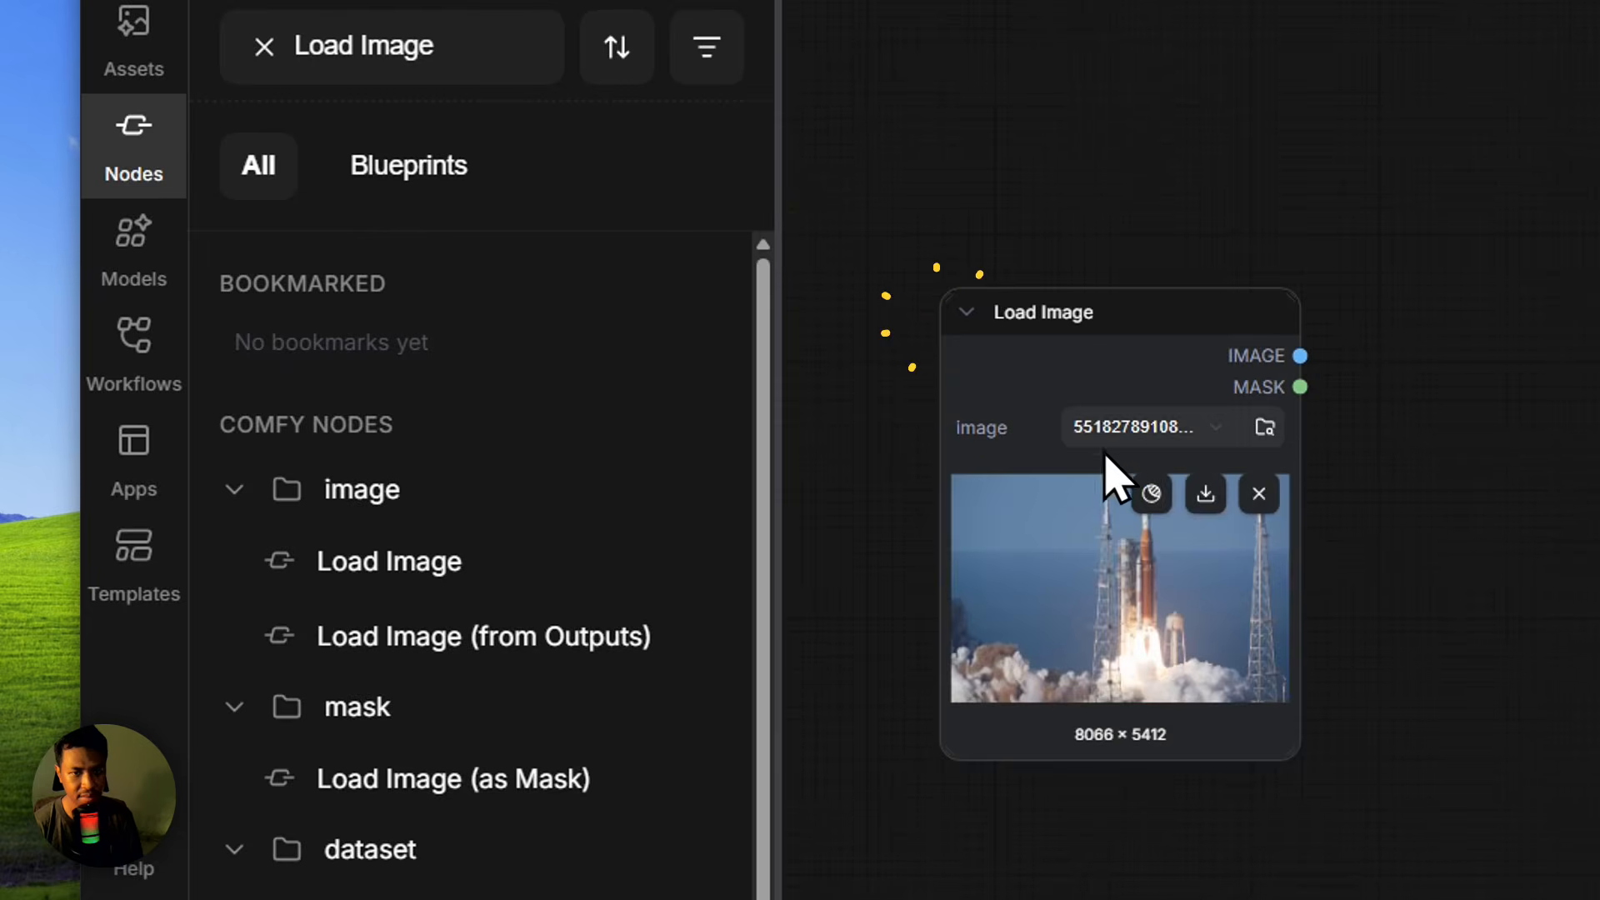
Clear the image from the Load Image node, then find the Depth Anything V2 node and place it beside Load Image.
click(976, 502)
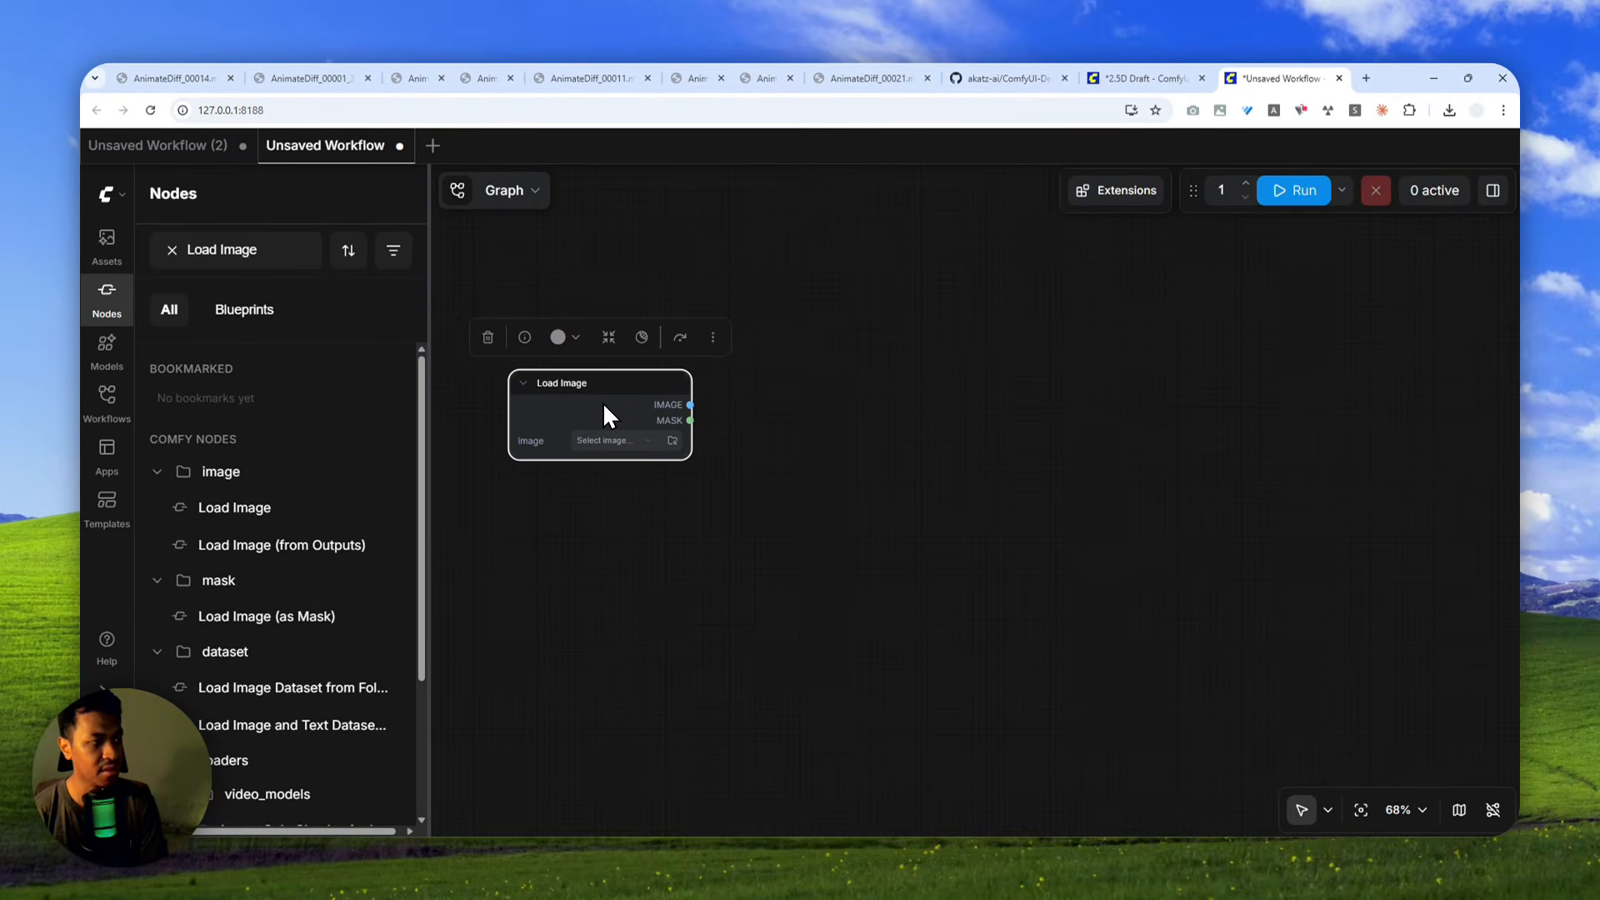
click(262, 248)
key(ctrl+super+a)
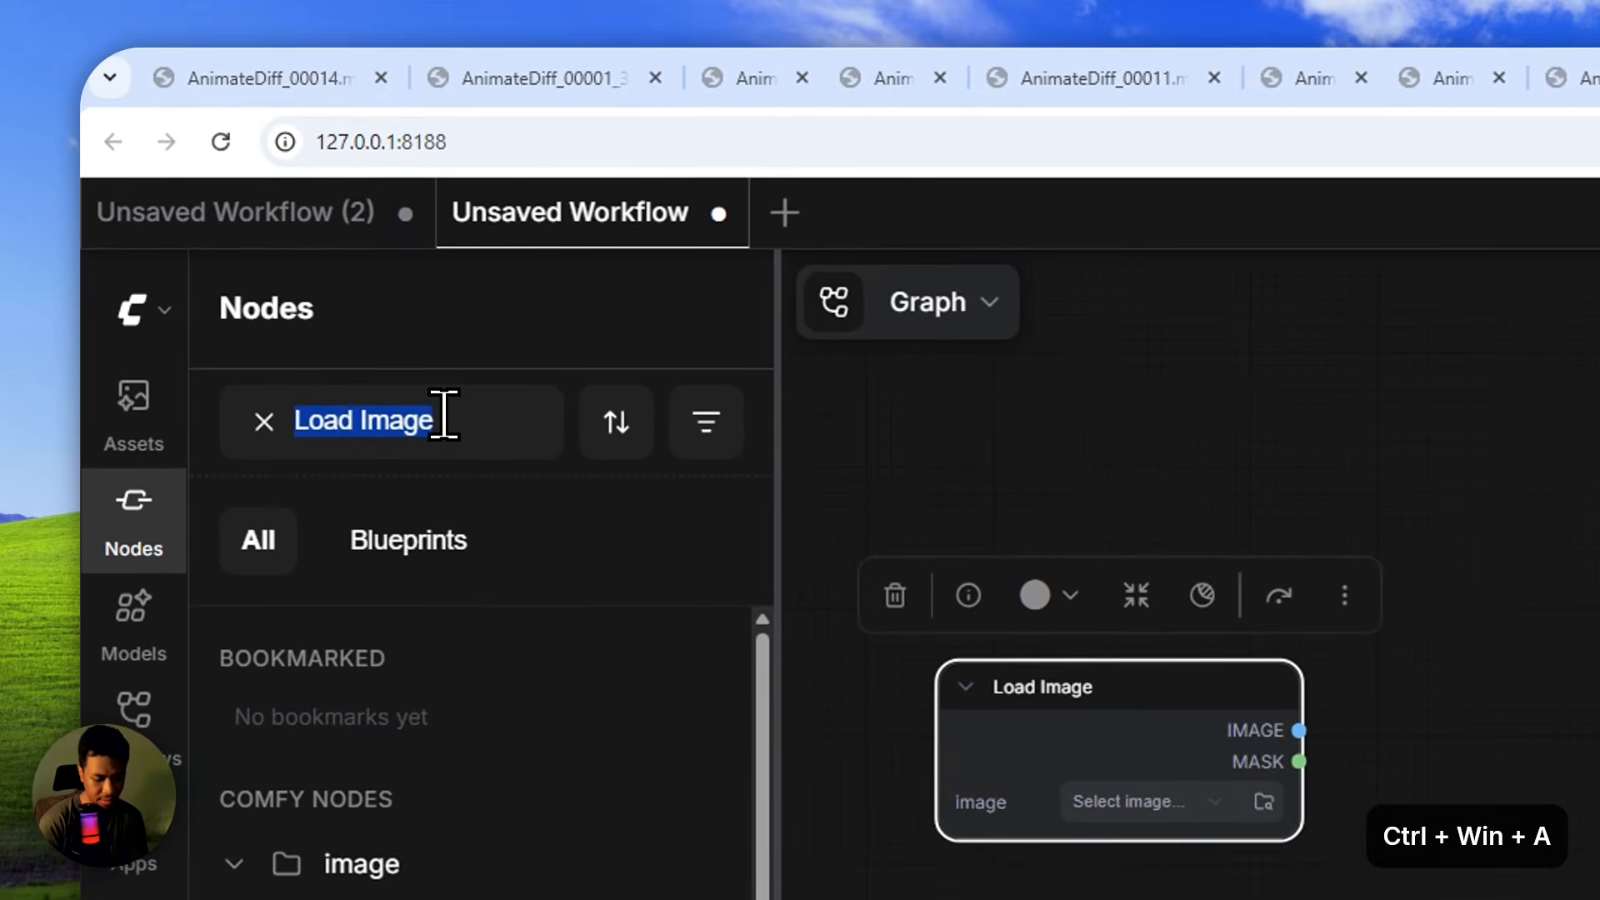
text(Depth)
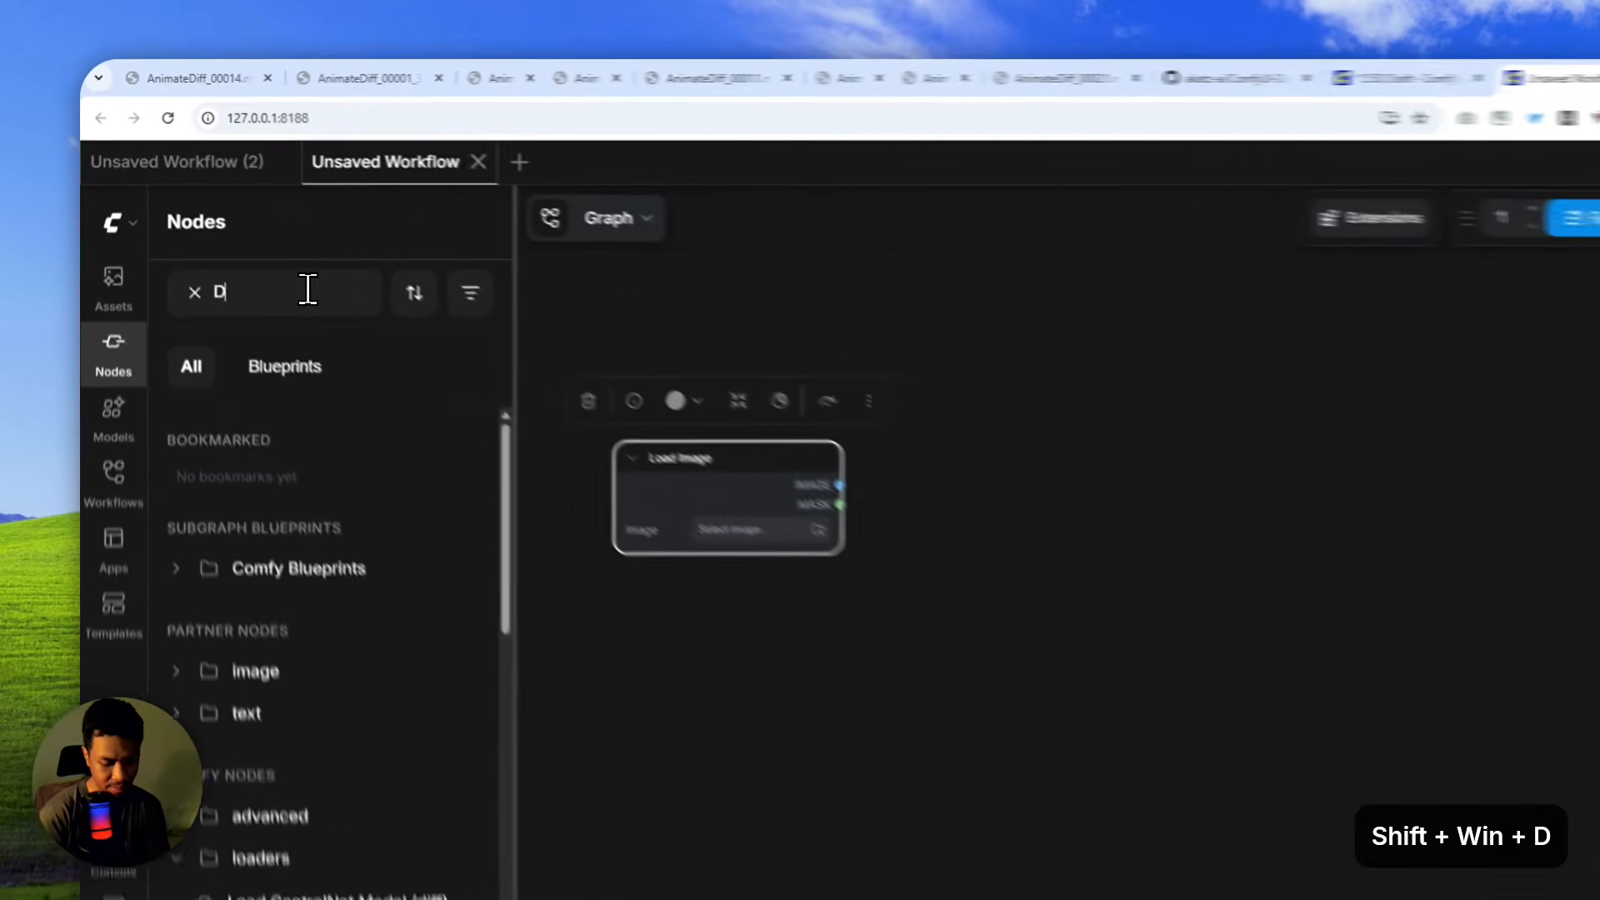
text( Anything)
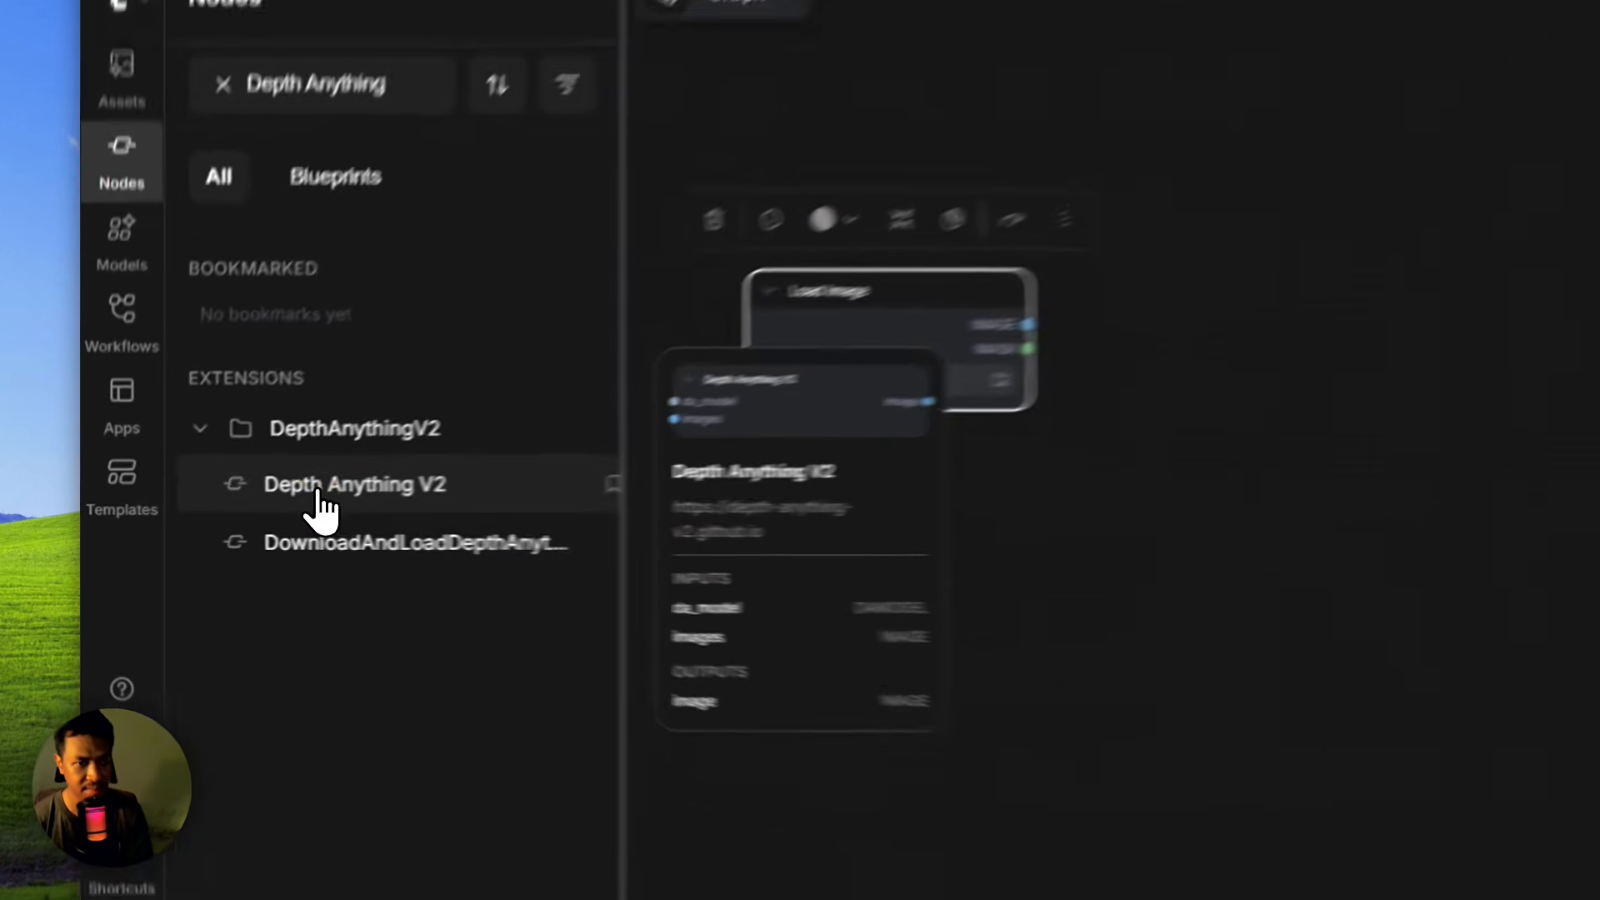
click(223, 510)
click(1019, 364)
drag(1158, 363, 1170, 409)
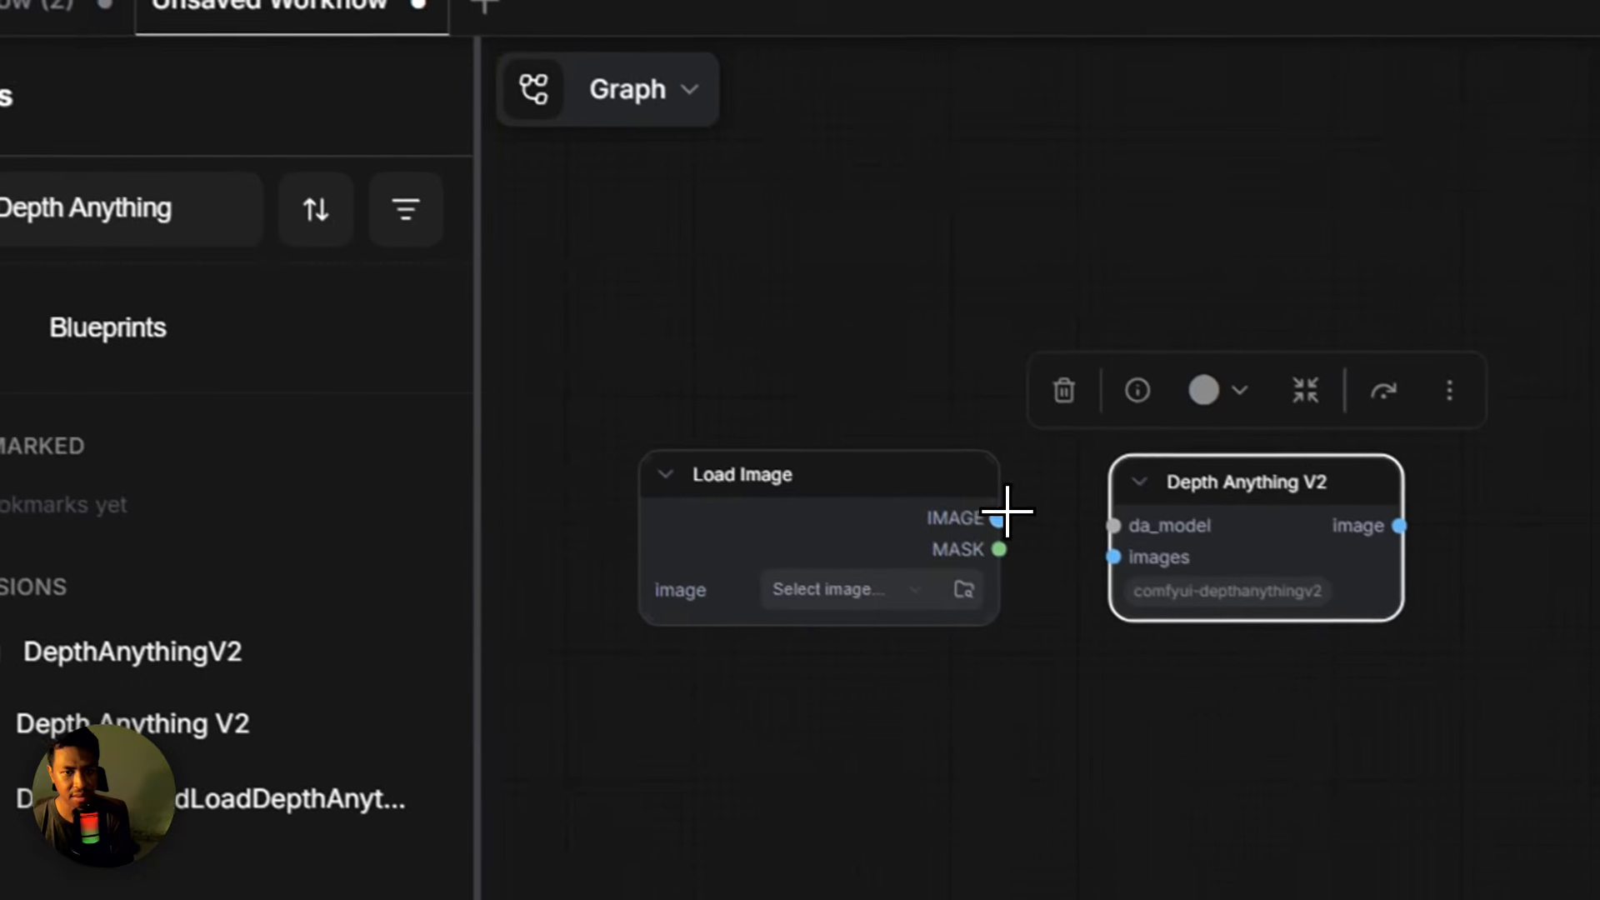
Connect Load Image's IMAGE output to Depth Anything V2's images input and check which nodes suit its da_model input.
drag(1006, 512, 1091, 556)
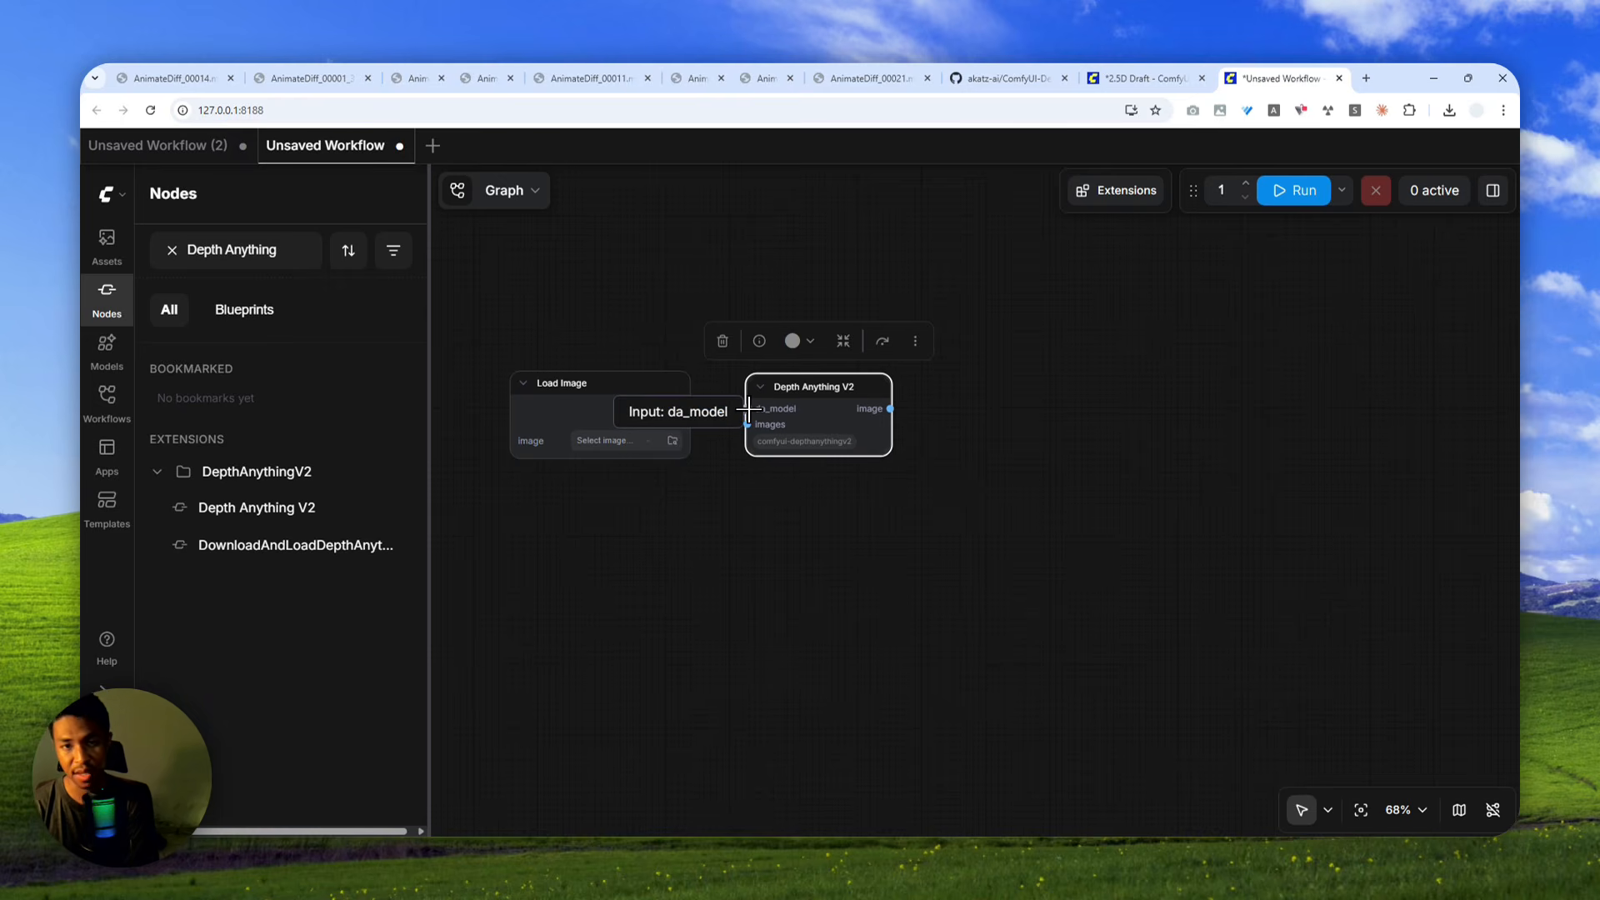
drag(747, 408, 658, 585)
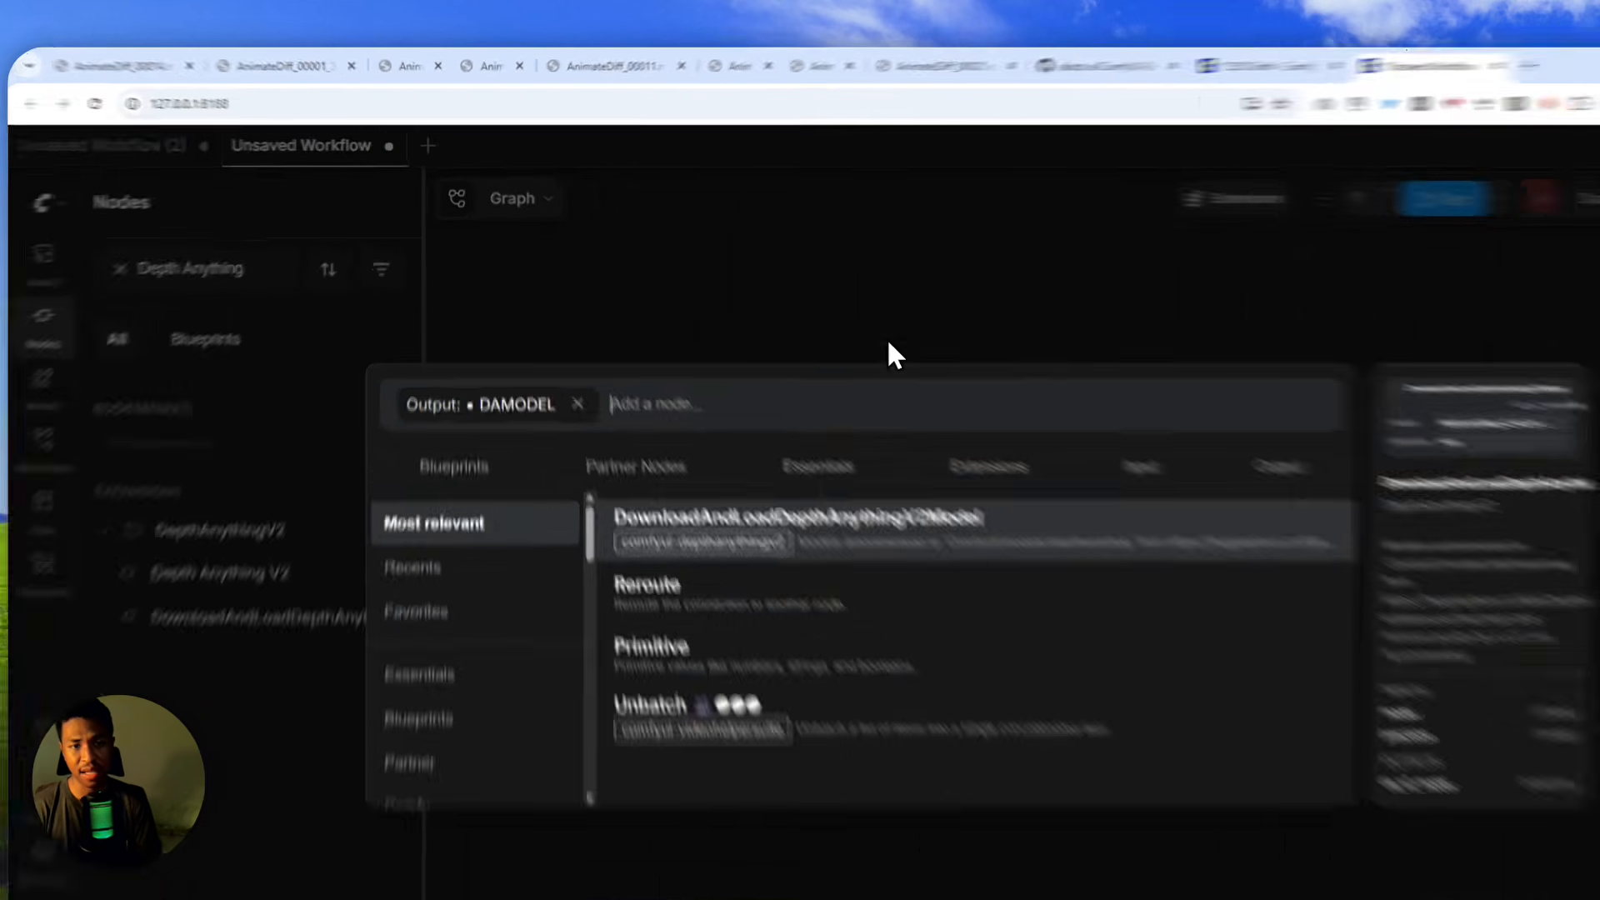
click(806, 244)
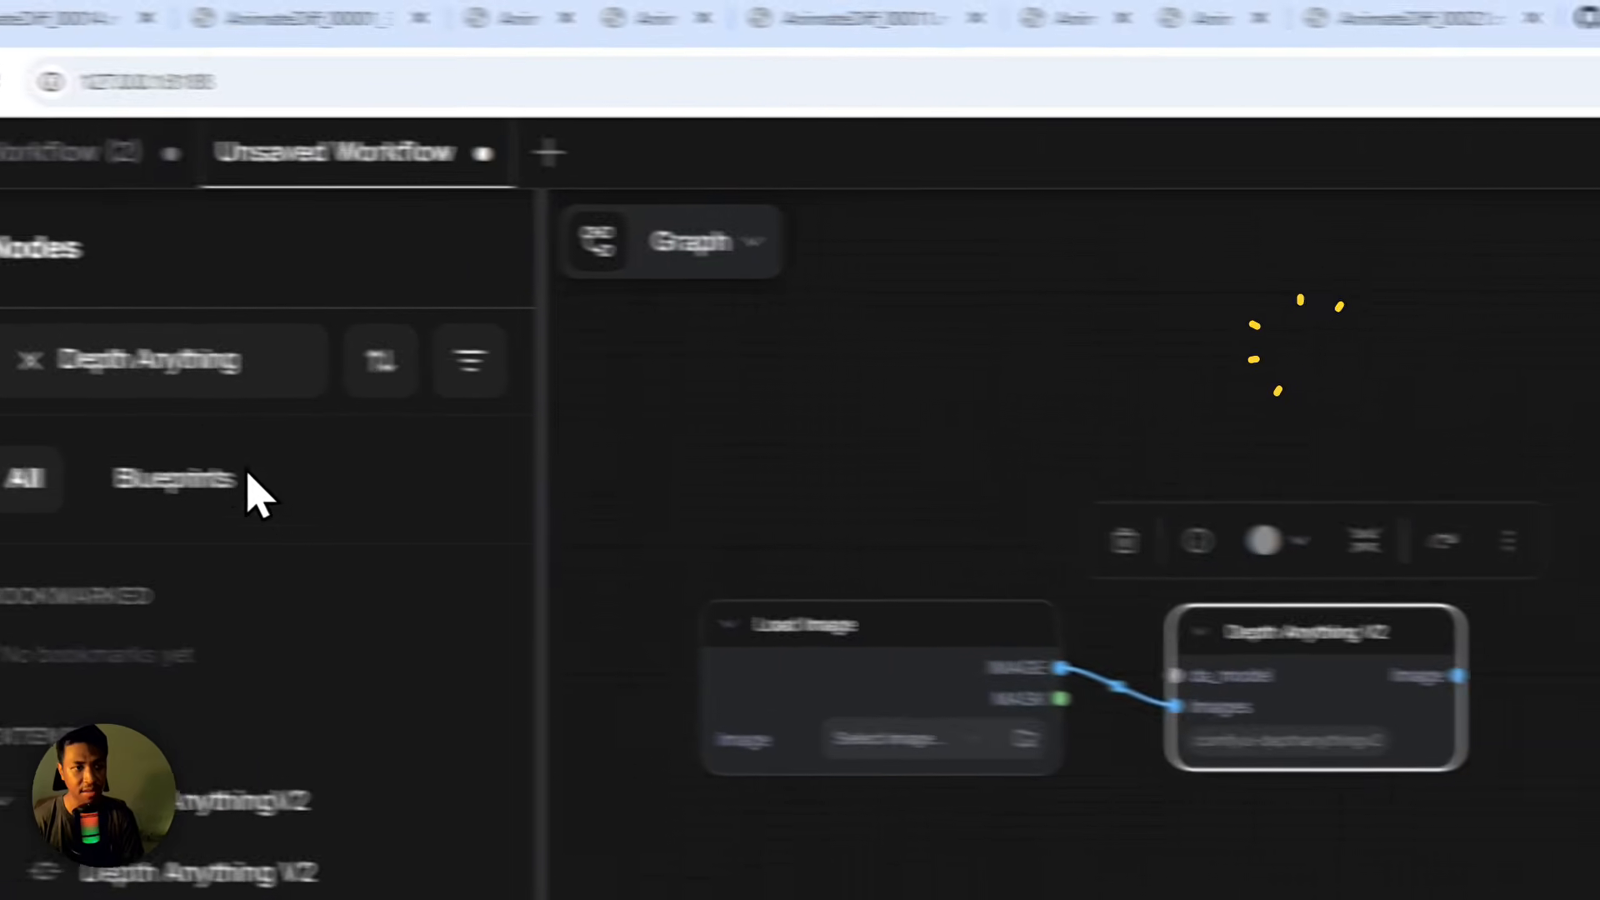
Find the DownloadAndLoadDepthAnythingV2Model node, place it below Load Image and connect its da_v2_model output to Depth Anything V2's da_model input.
click(167, 357)
key(ctrl+a)
text(D)
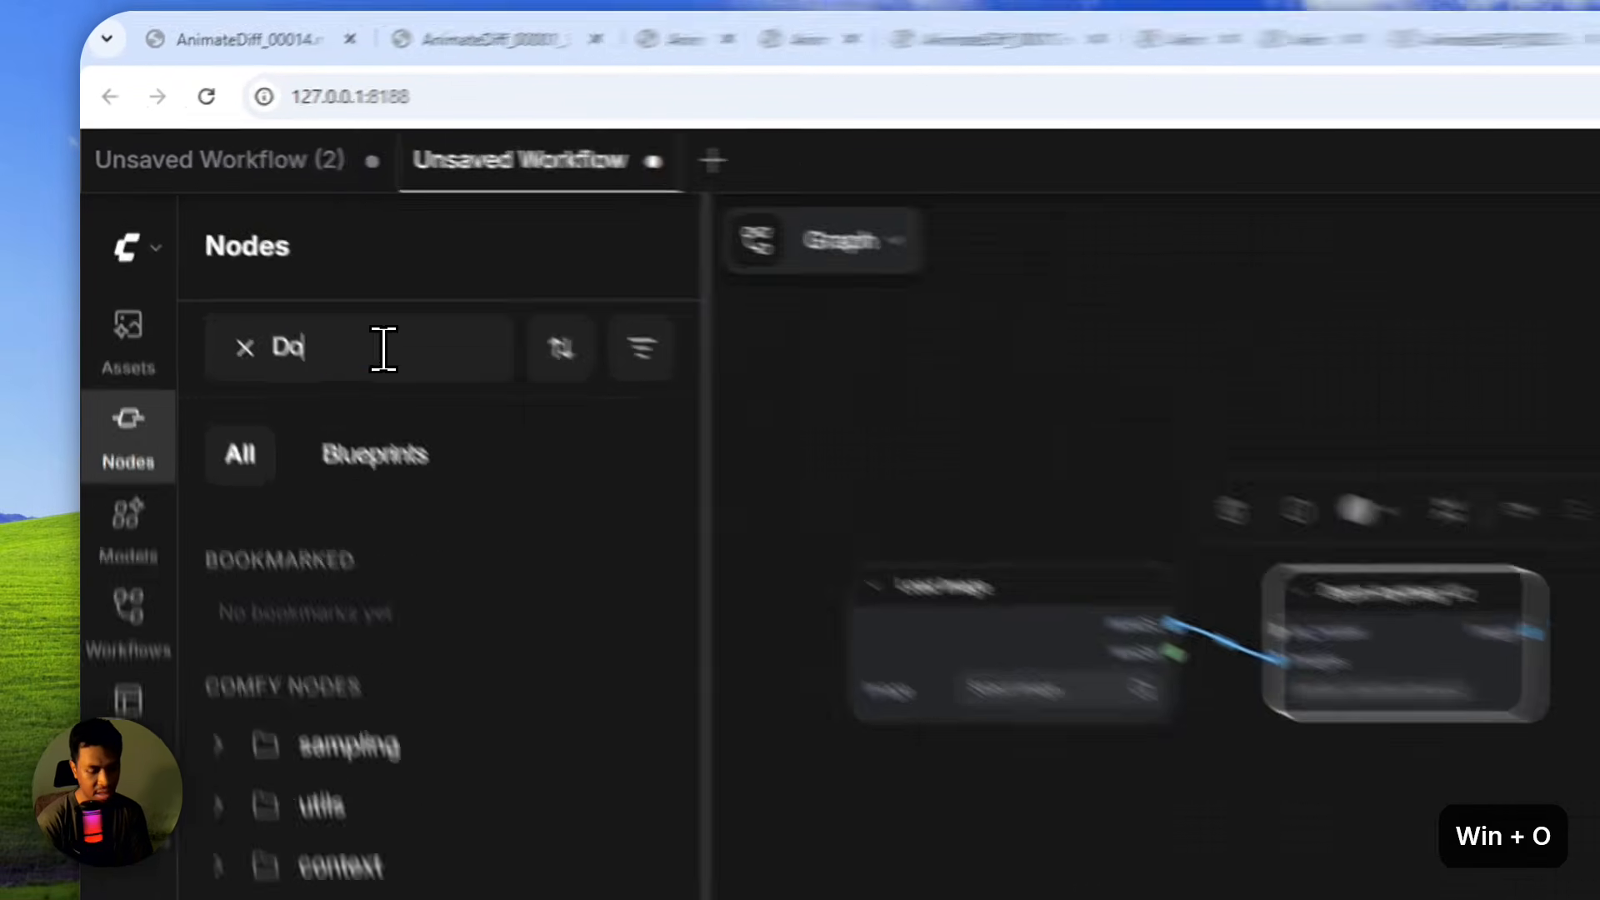
text(ownload)
text(AndLoad)
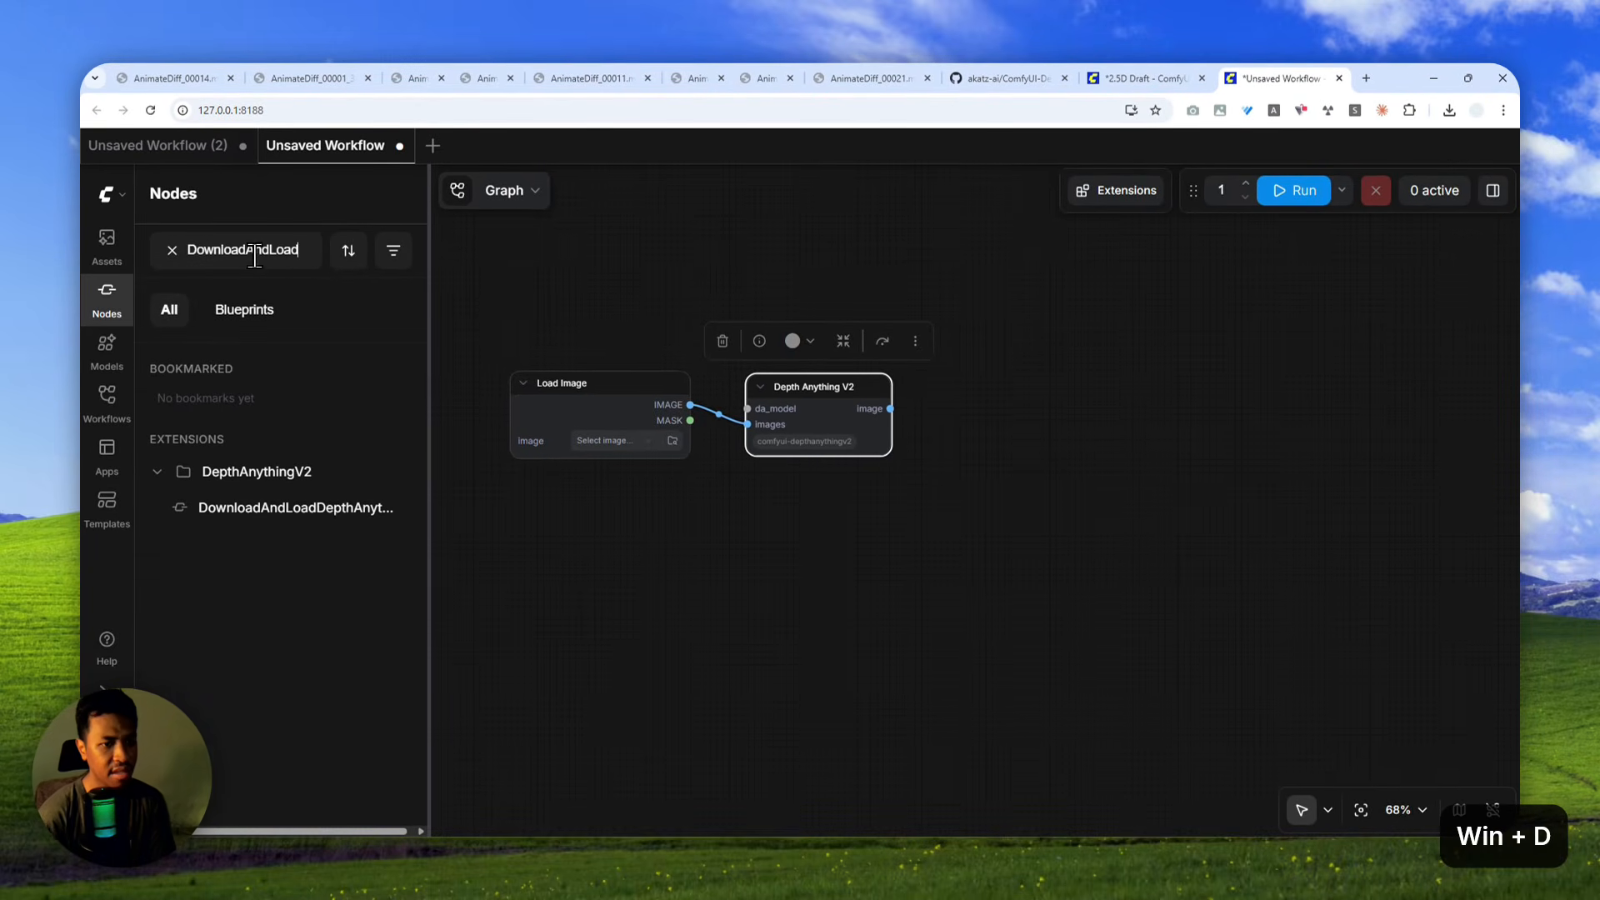
mouse_move(314, 501)
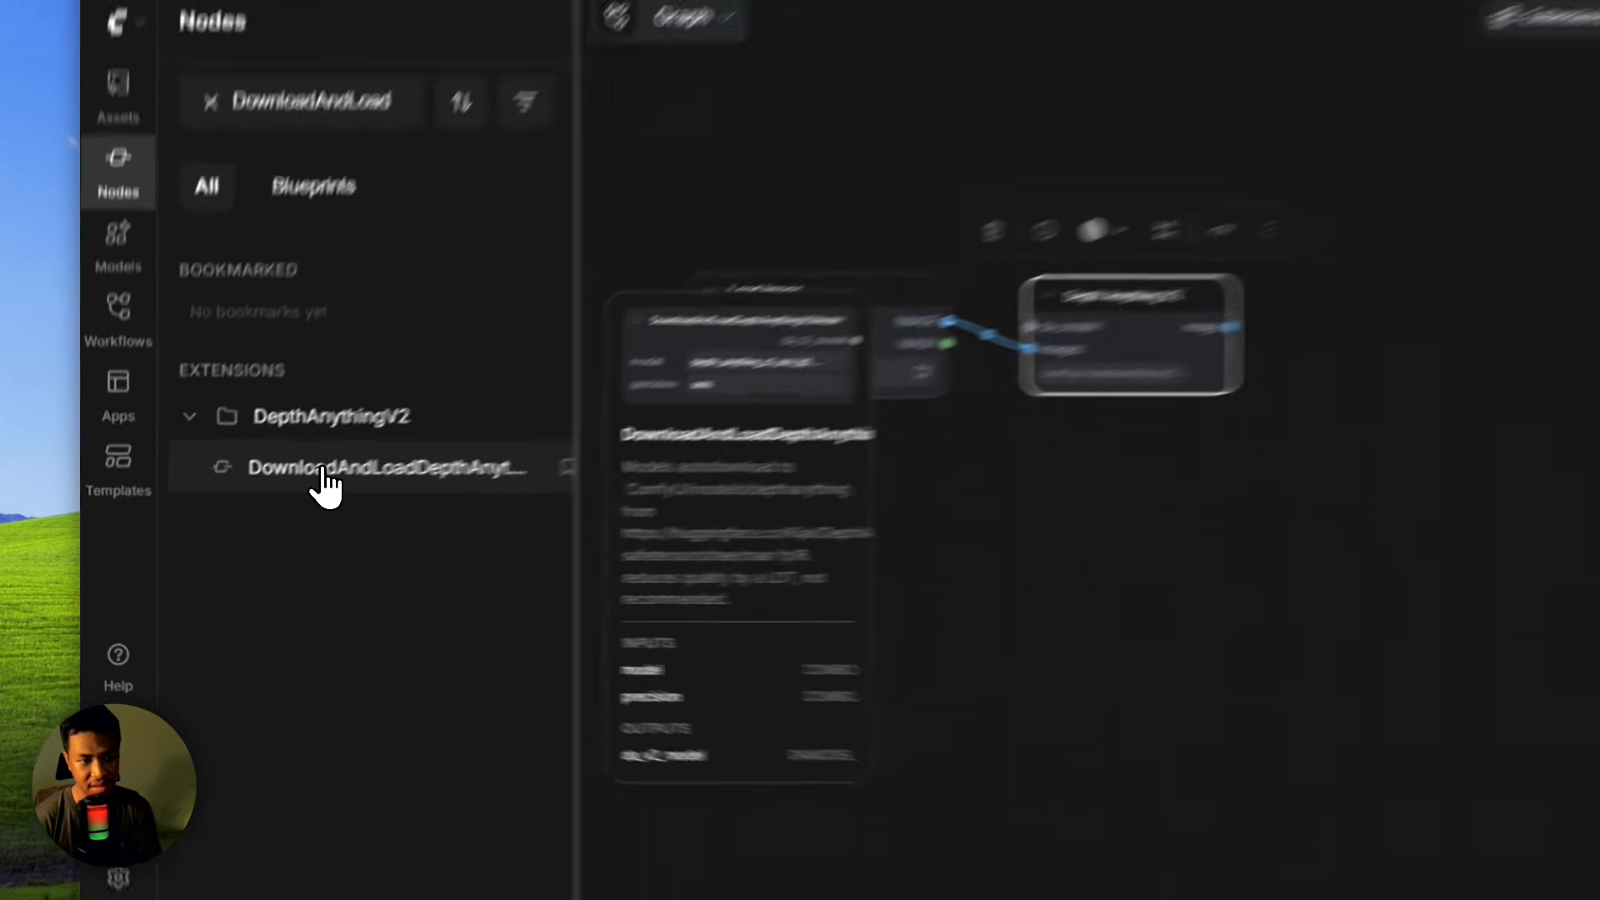
drag(249, 521, 580, 551)
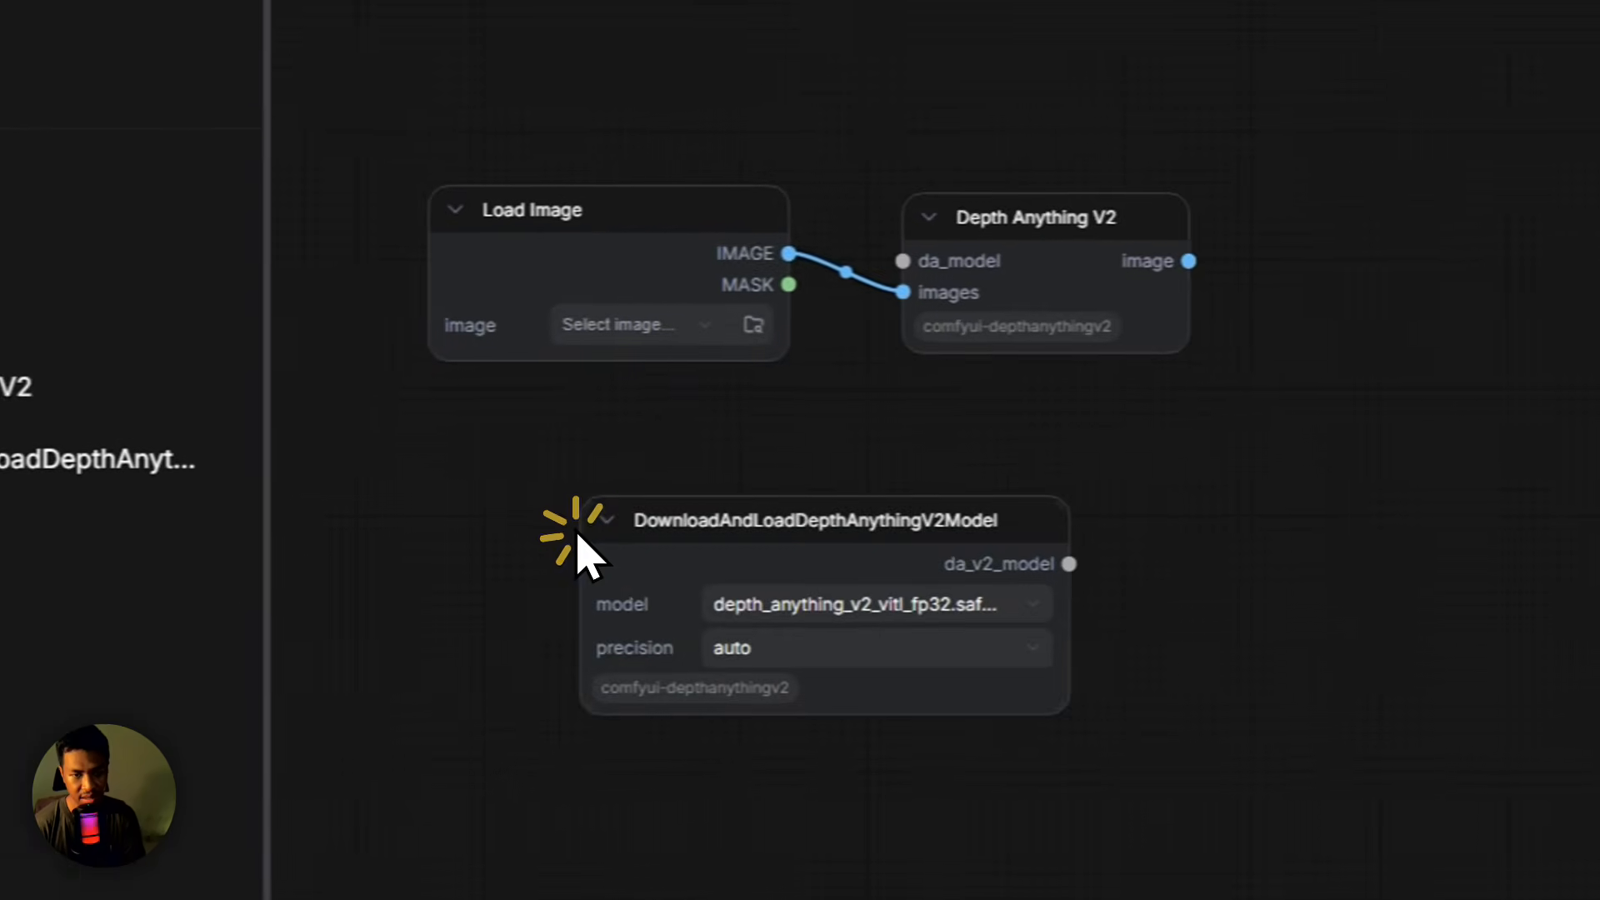
drag(1074, 563, 858, 427)
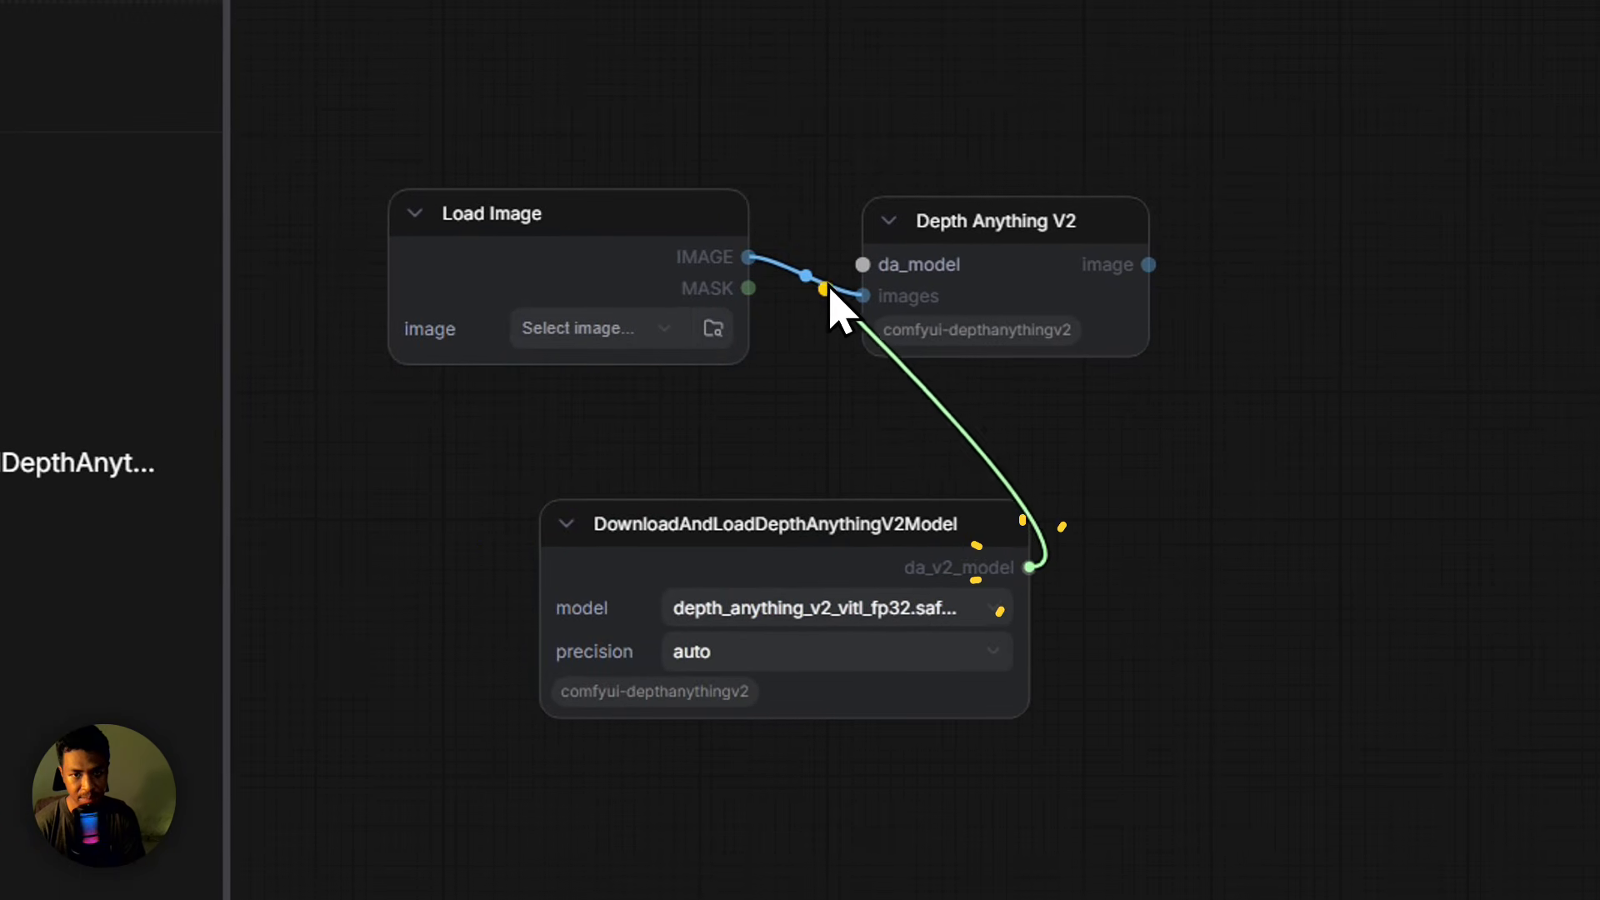
drag(823, 503, 677, 527)
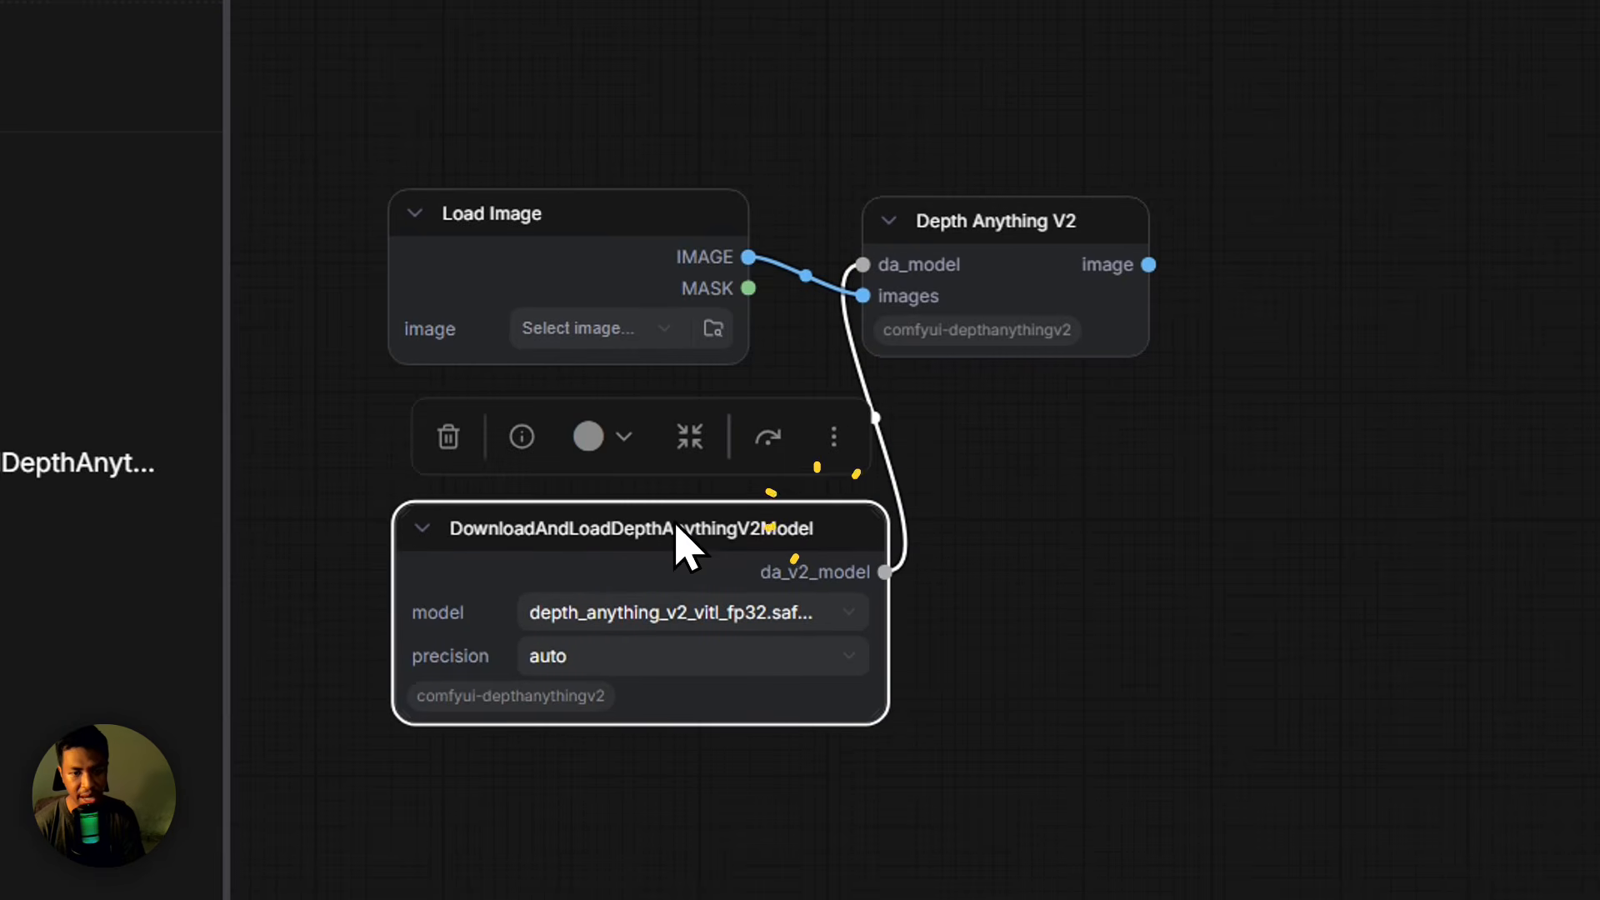
Examine the model options offered by the DownloadAndLoadDepthAnythingV2Model node.
click(664, 634)
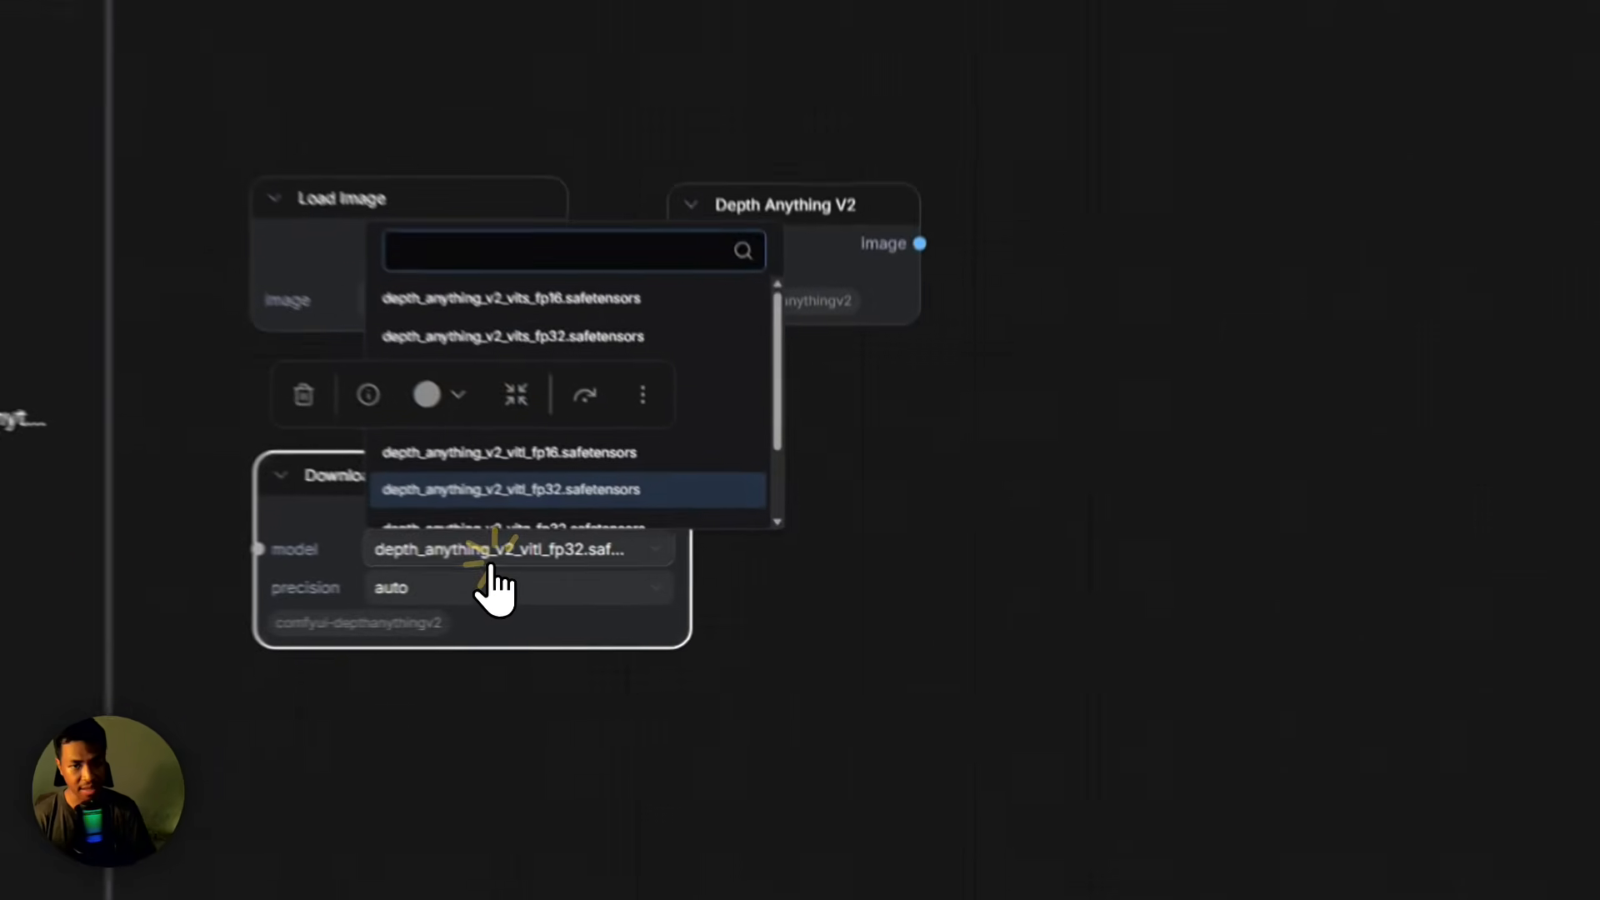
click(649, 593)
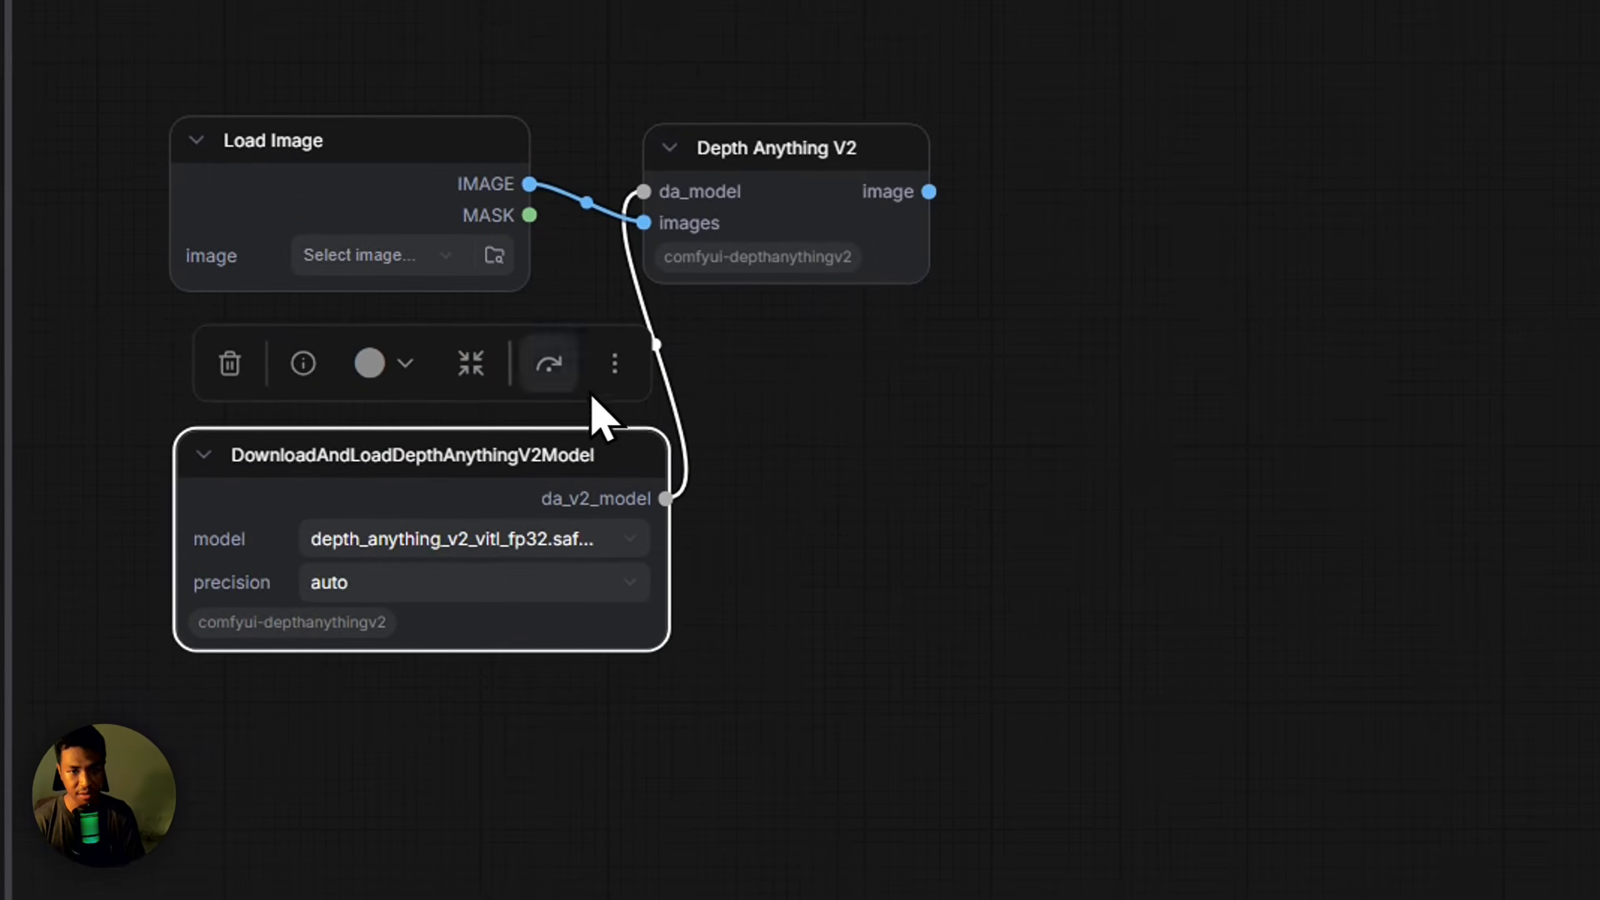
click(454, 454)
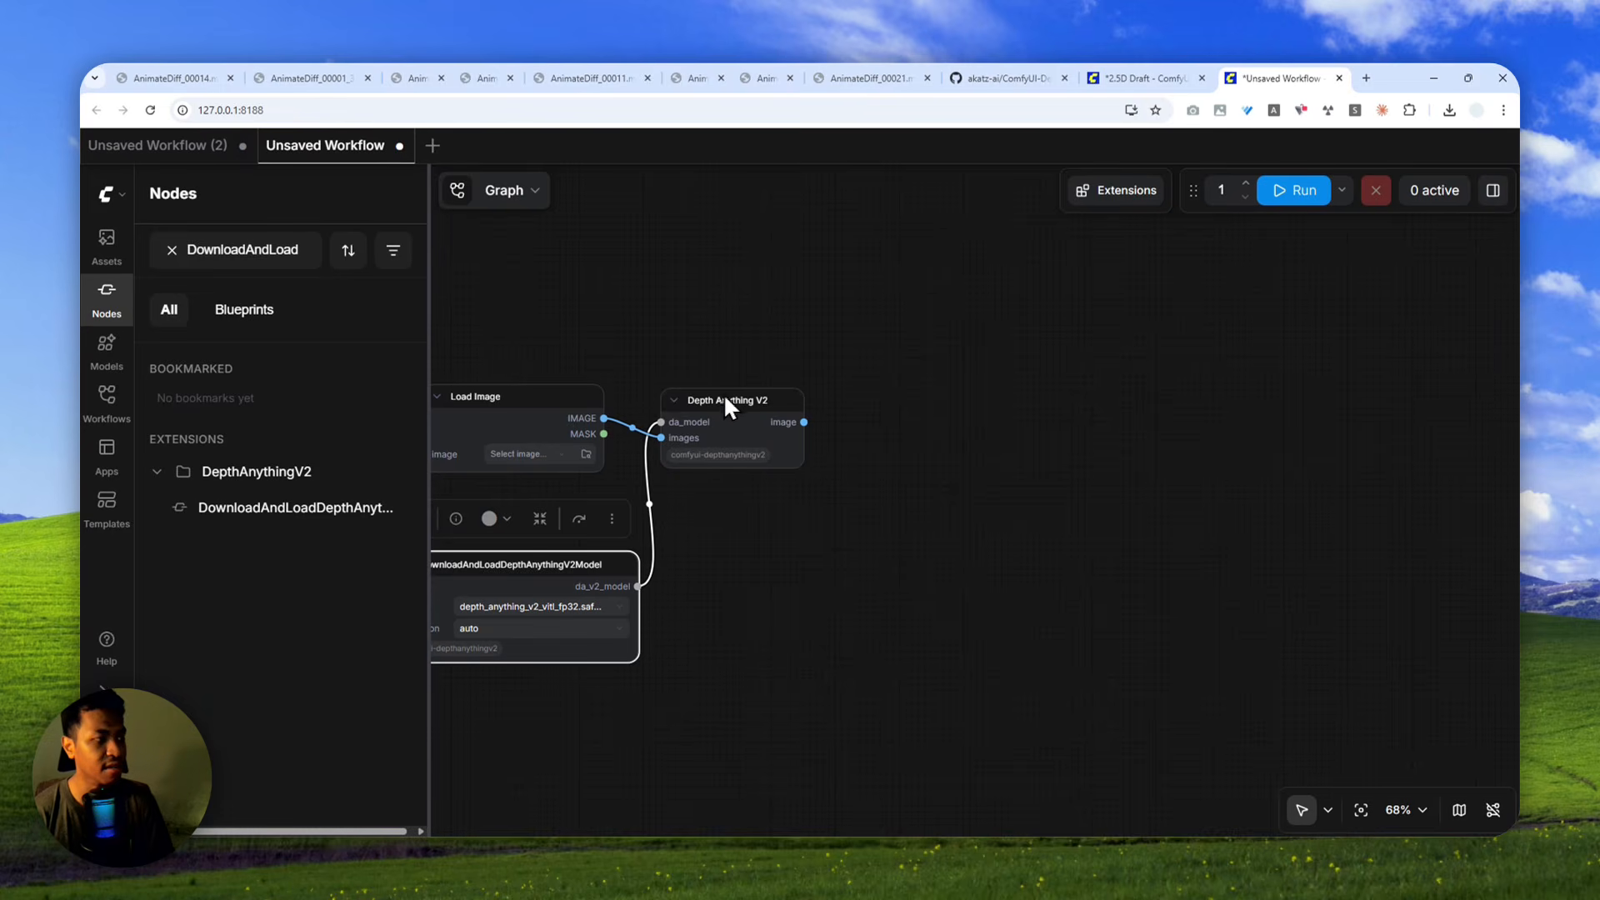
Search the node library for Depthflow and place the Depthflow node to the right of Depth Anything V2.
click(258, 250)
key(ctrl+super+a)
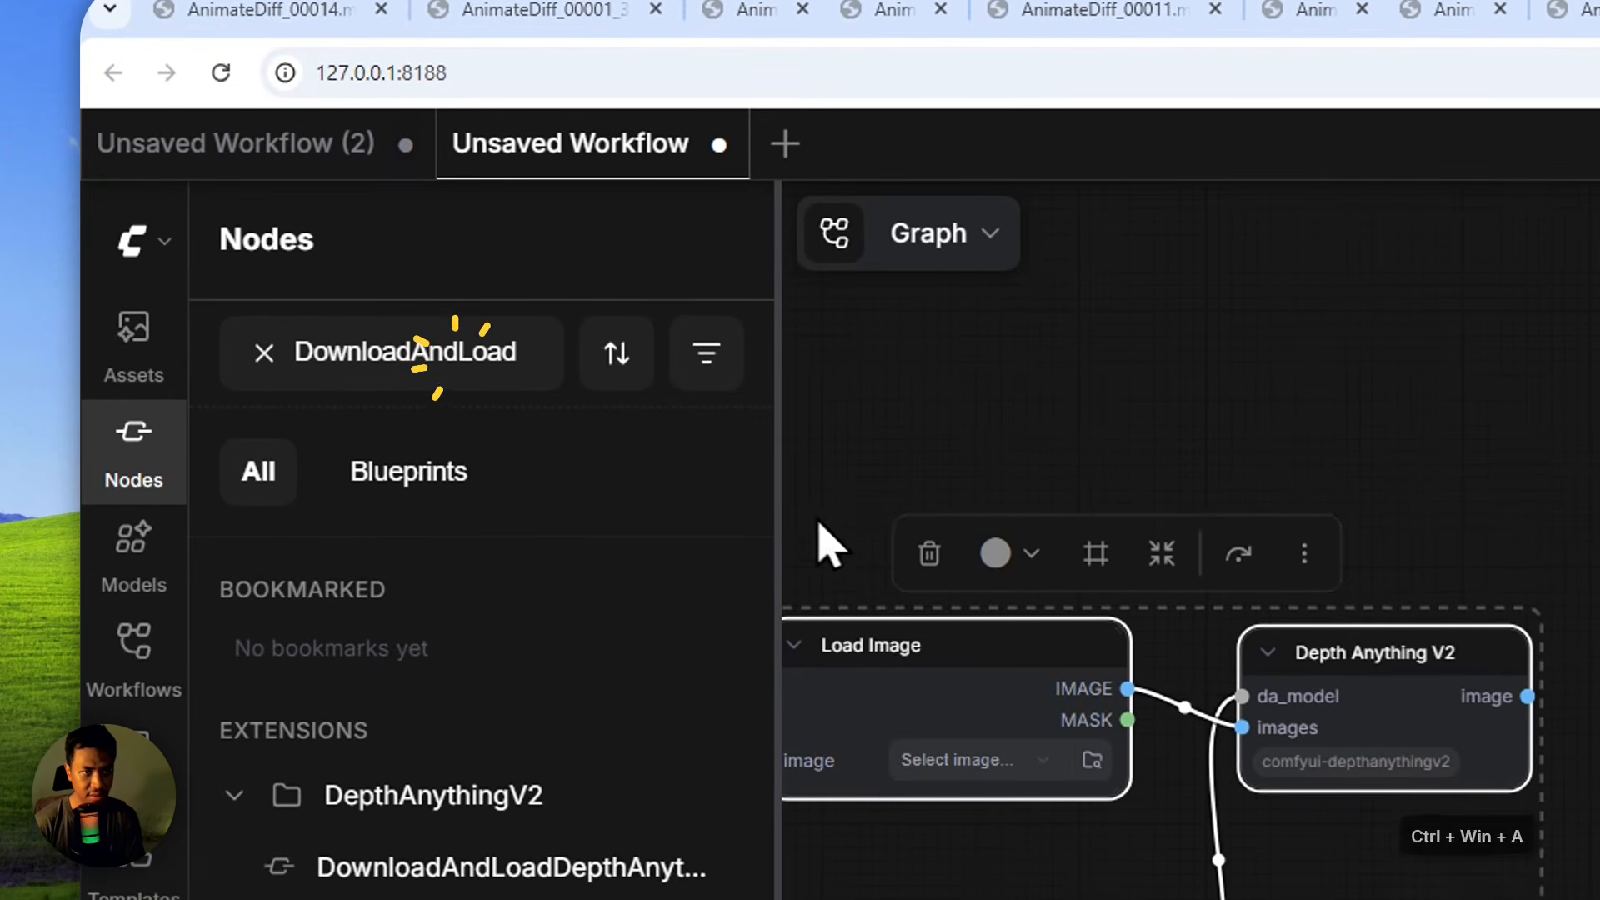
click(380, 351)
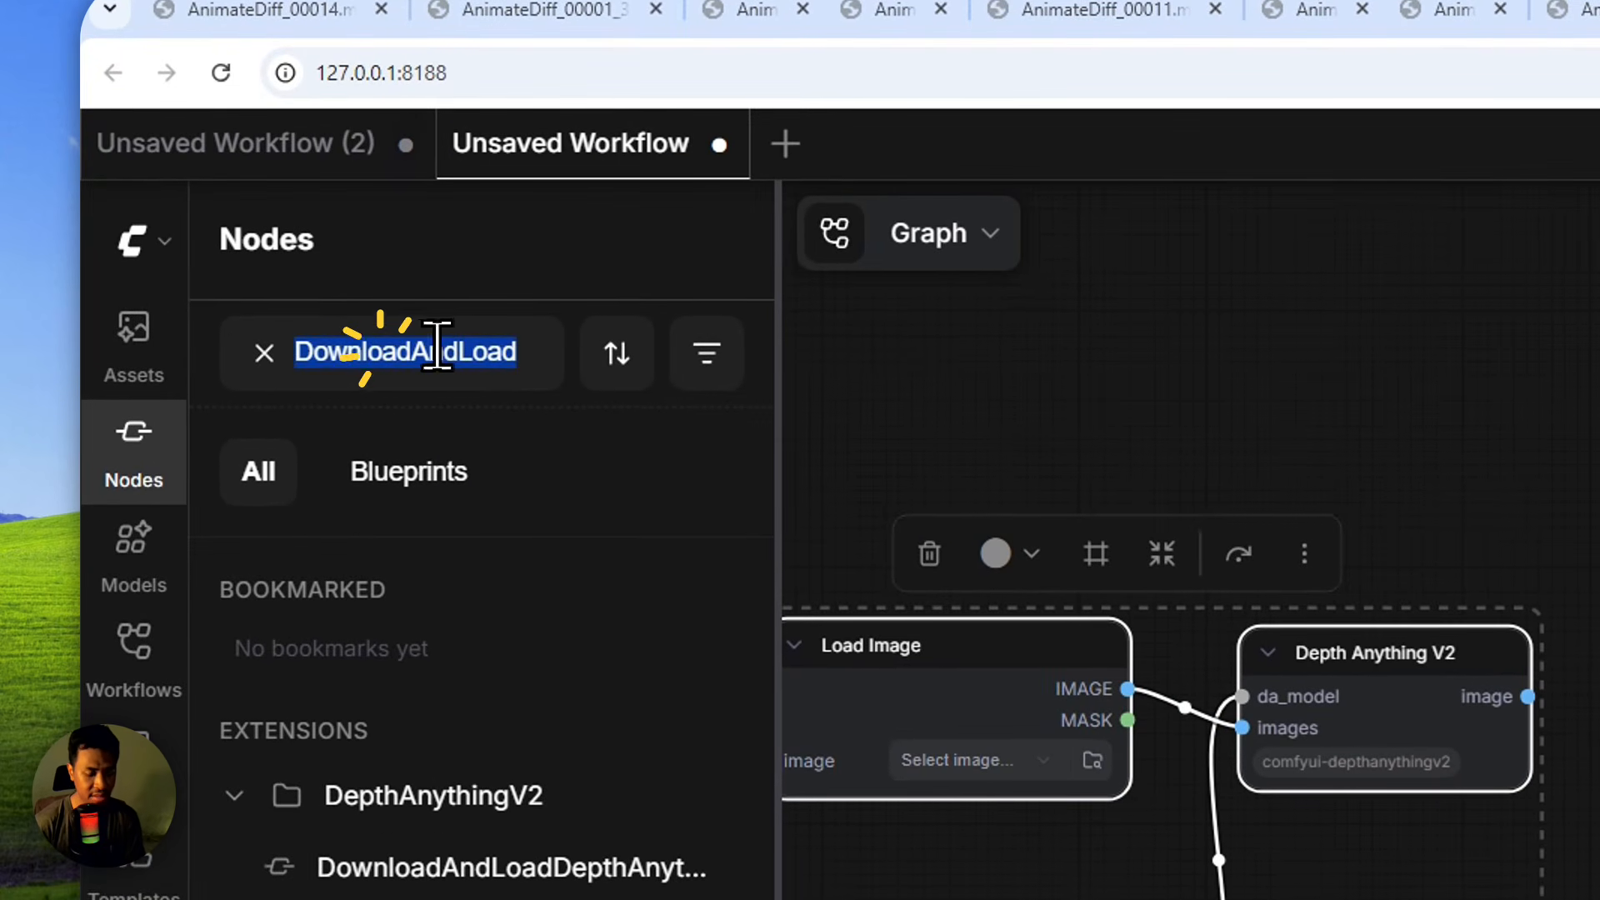
text(Depthflow)
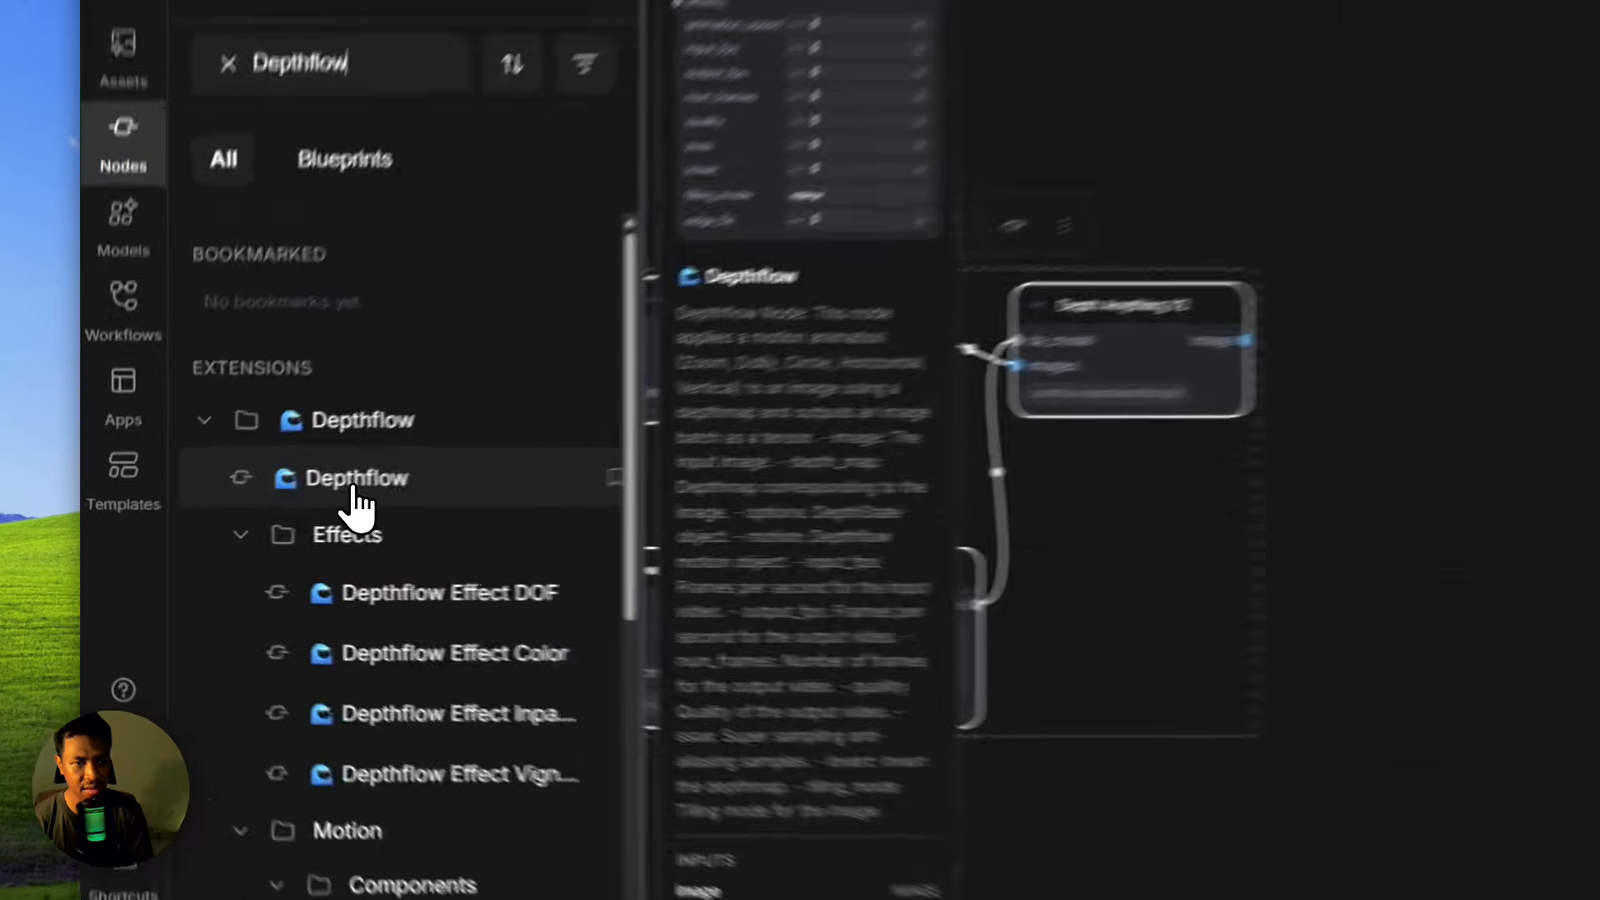
click(246, 509)
click(1245, 335)
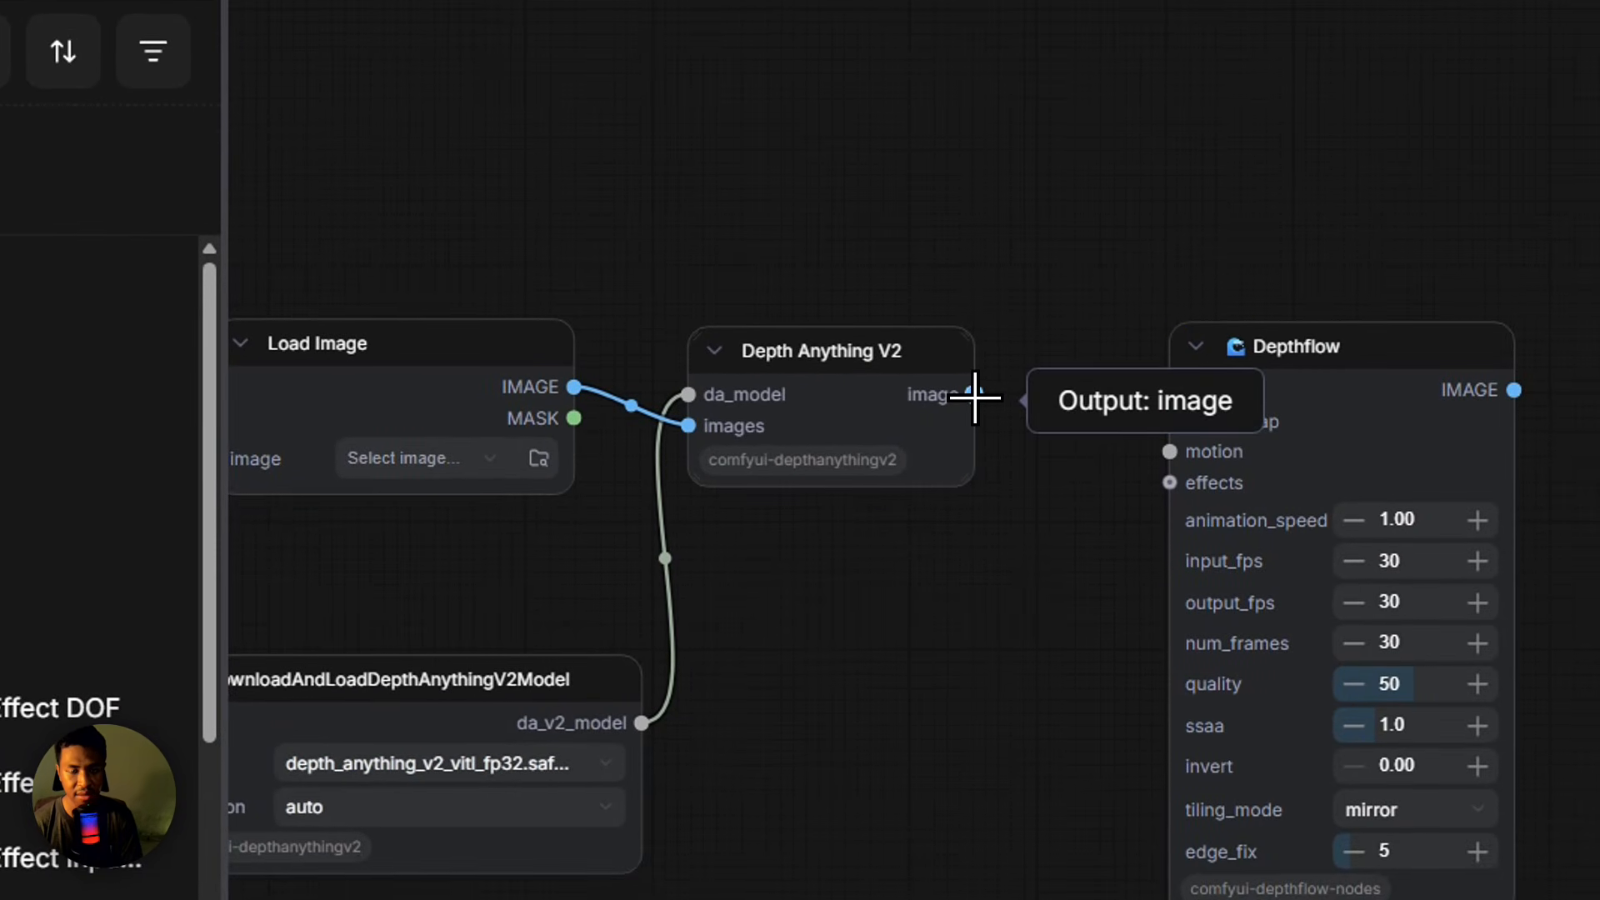
Connect Load Image's IMAGE output to Depthflow's image input and Depth Anything V2's image output to its depth_map input.
drag(974, 396, 1167, 388)
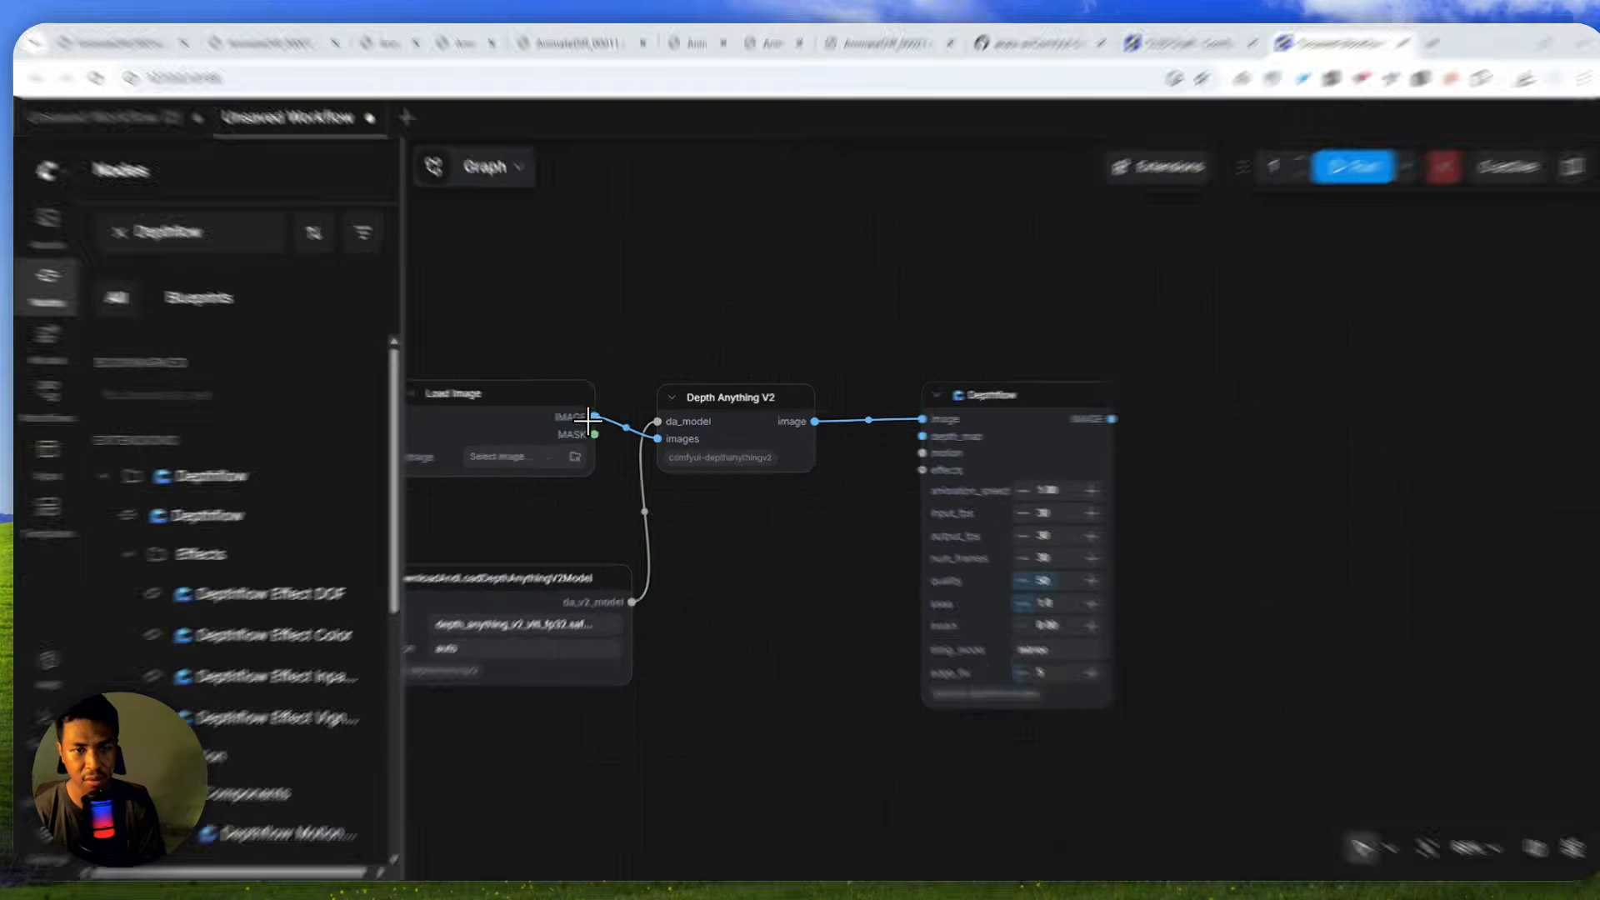
drag(603, 417, 898, 421)
drag(1099, 414, 1106, 410)
drag(742, 375, 786, 489)
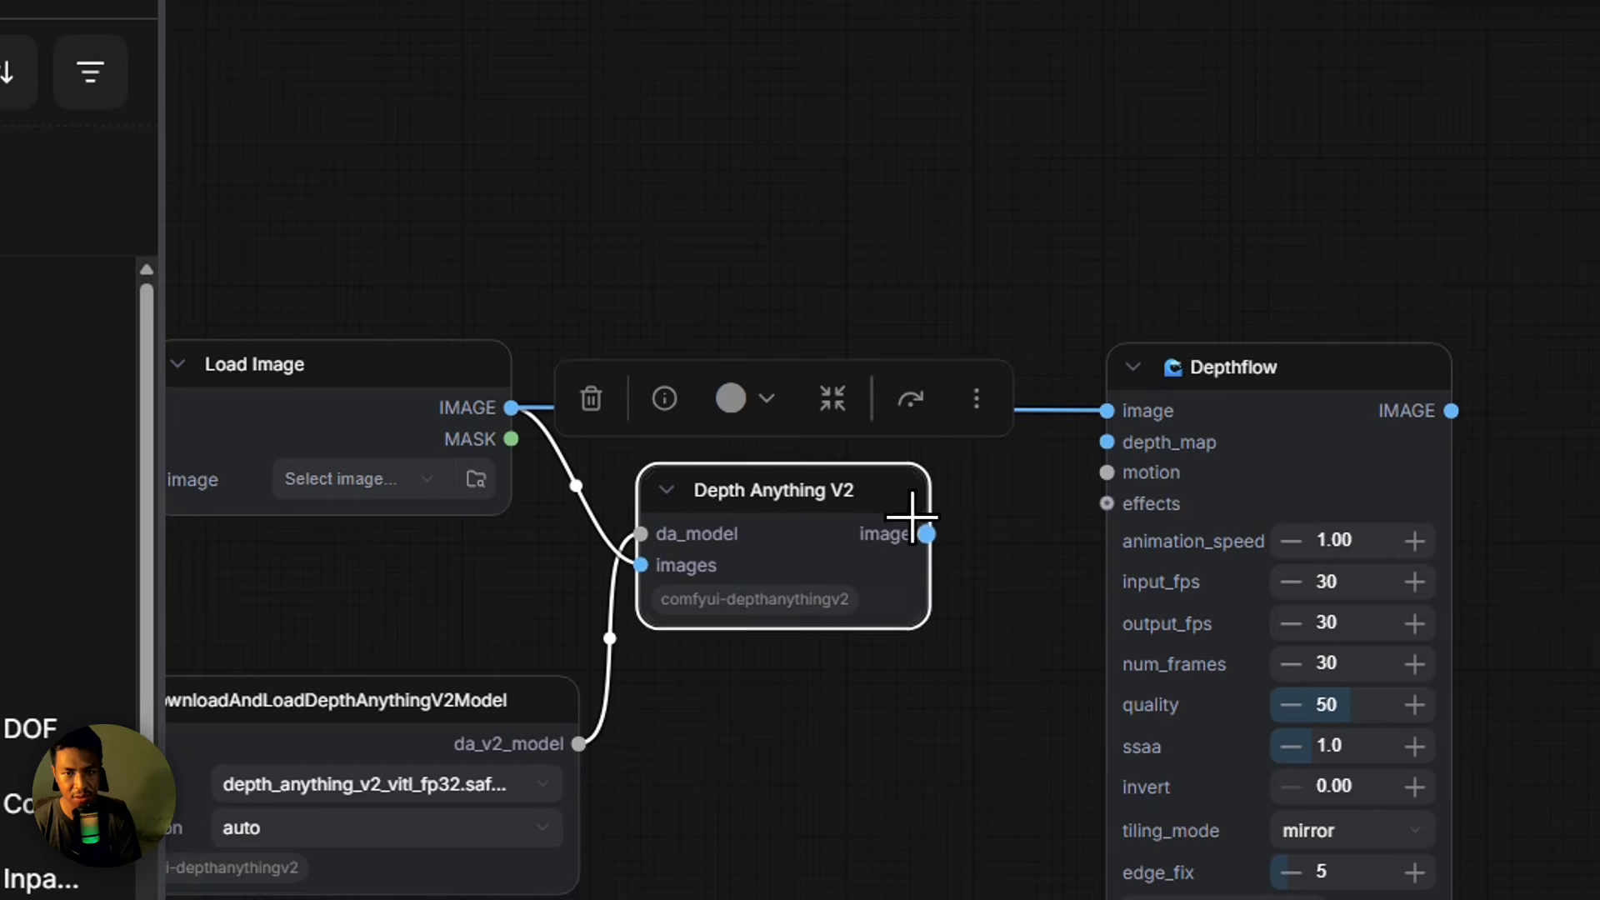
drag(937, 538, 1102, 454)
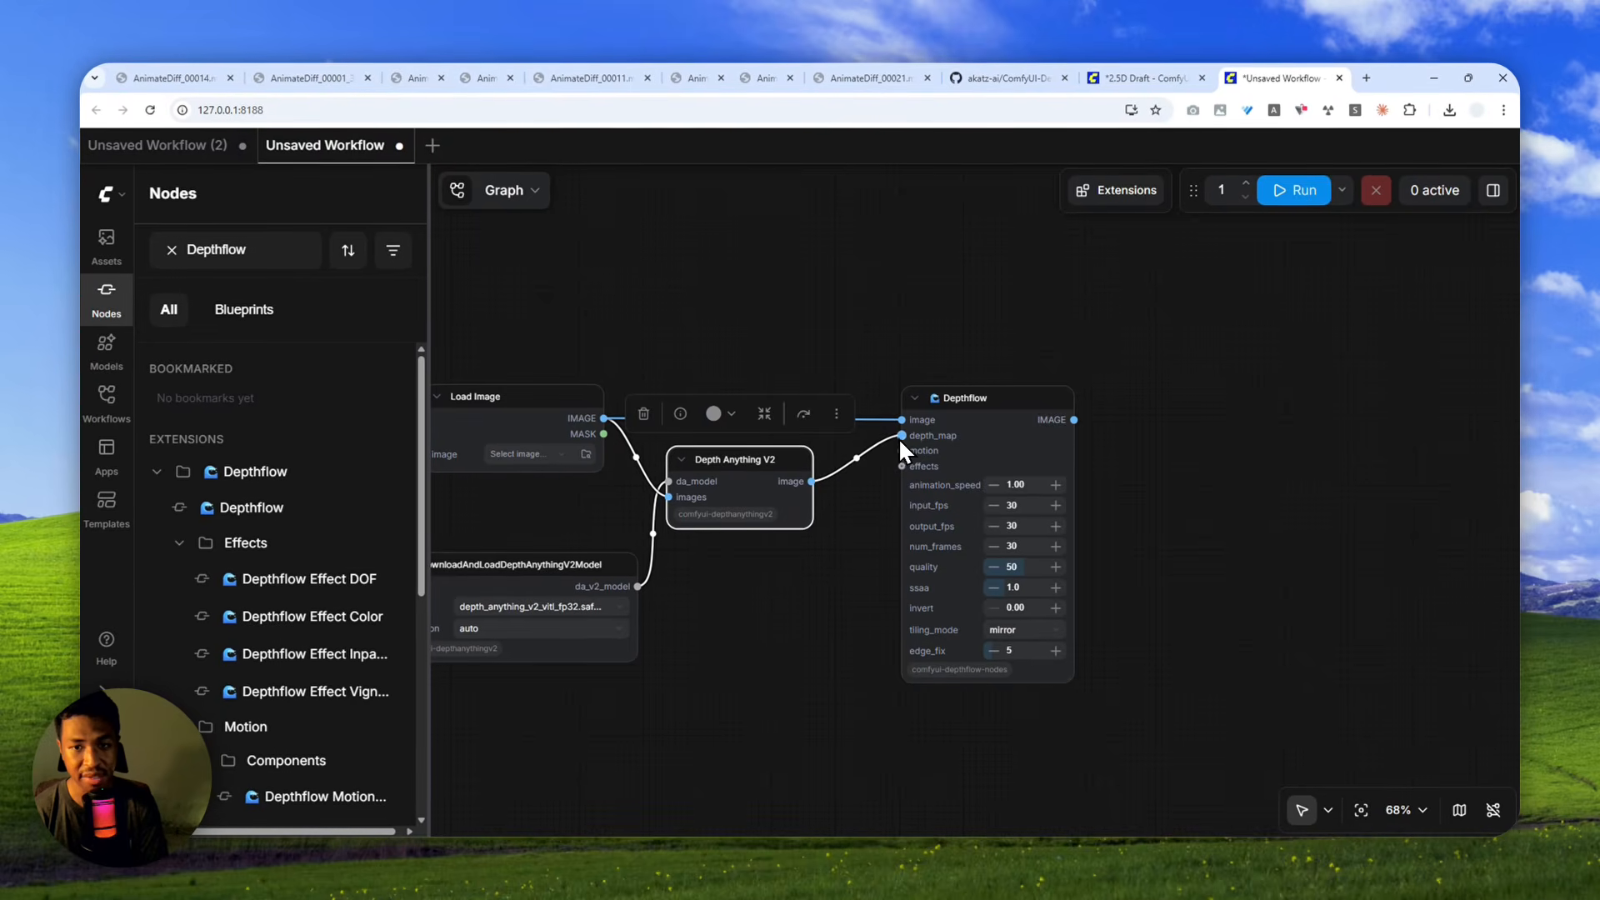
Search the node library for Depthflow again and examine the descriptions of the motion nodes under Presets.
click(504, 396)
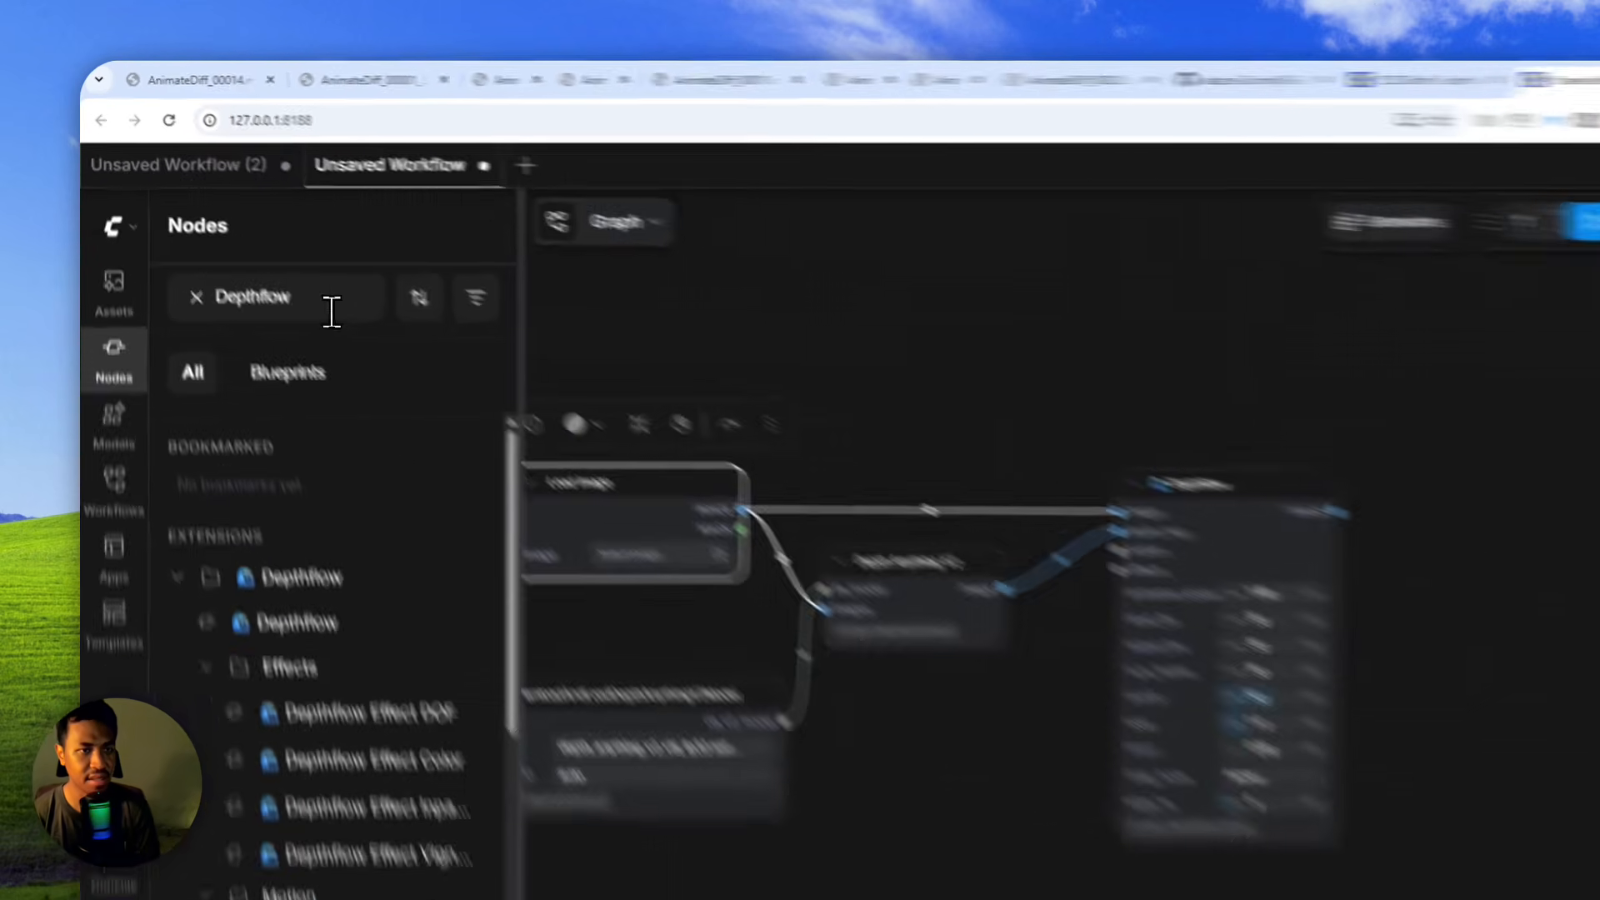
double_click(212, 249)
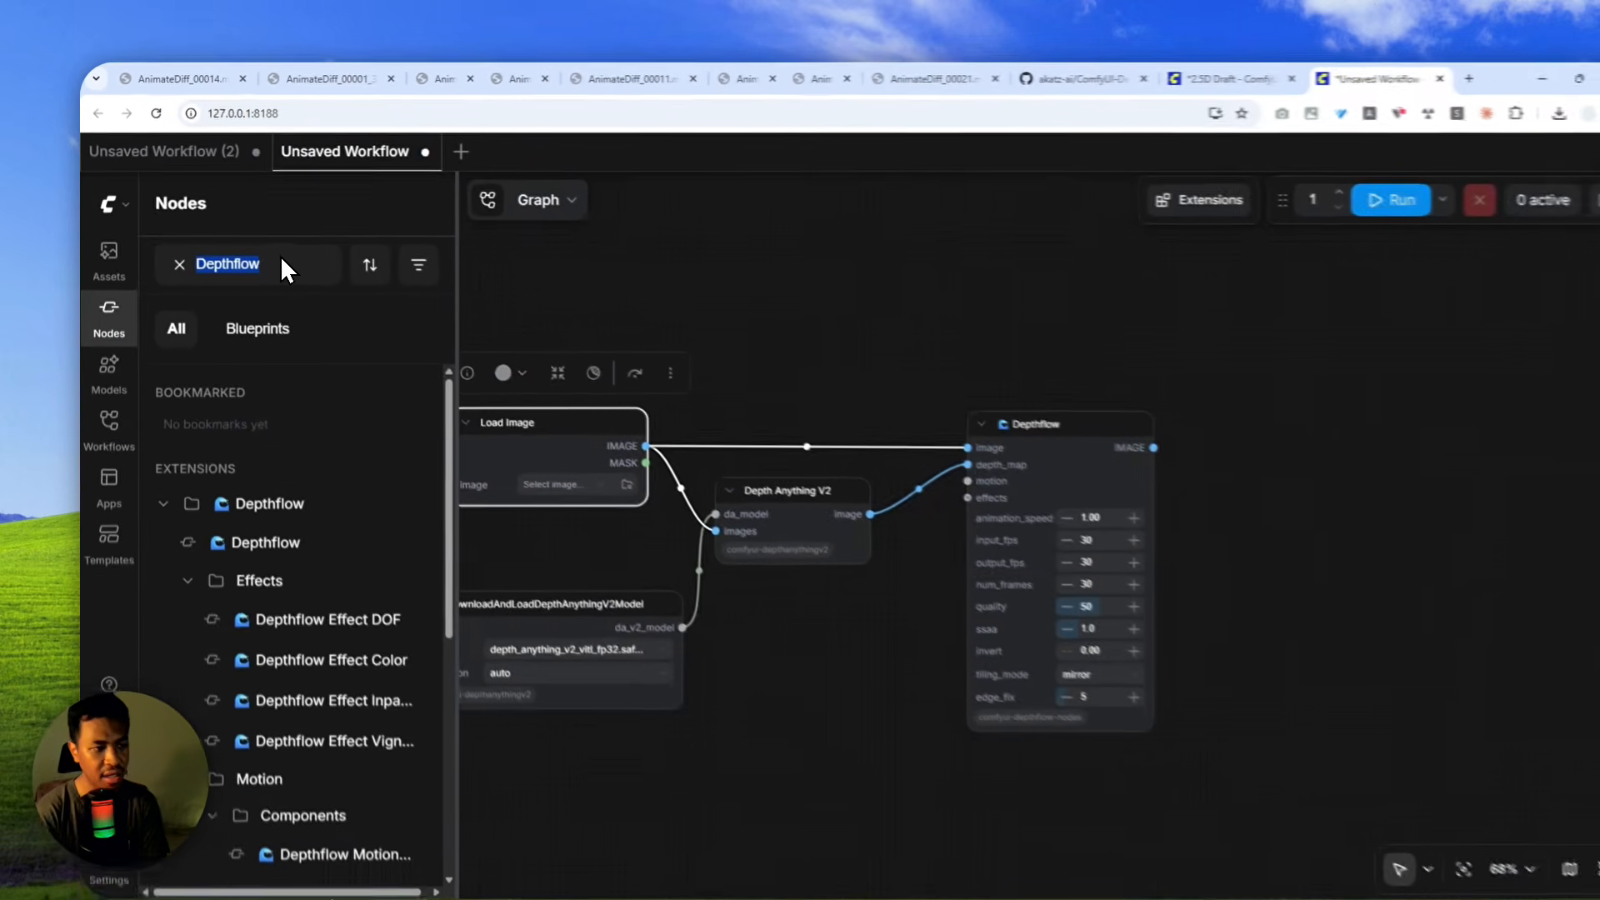
text(Depthflow)
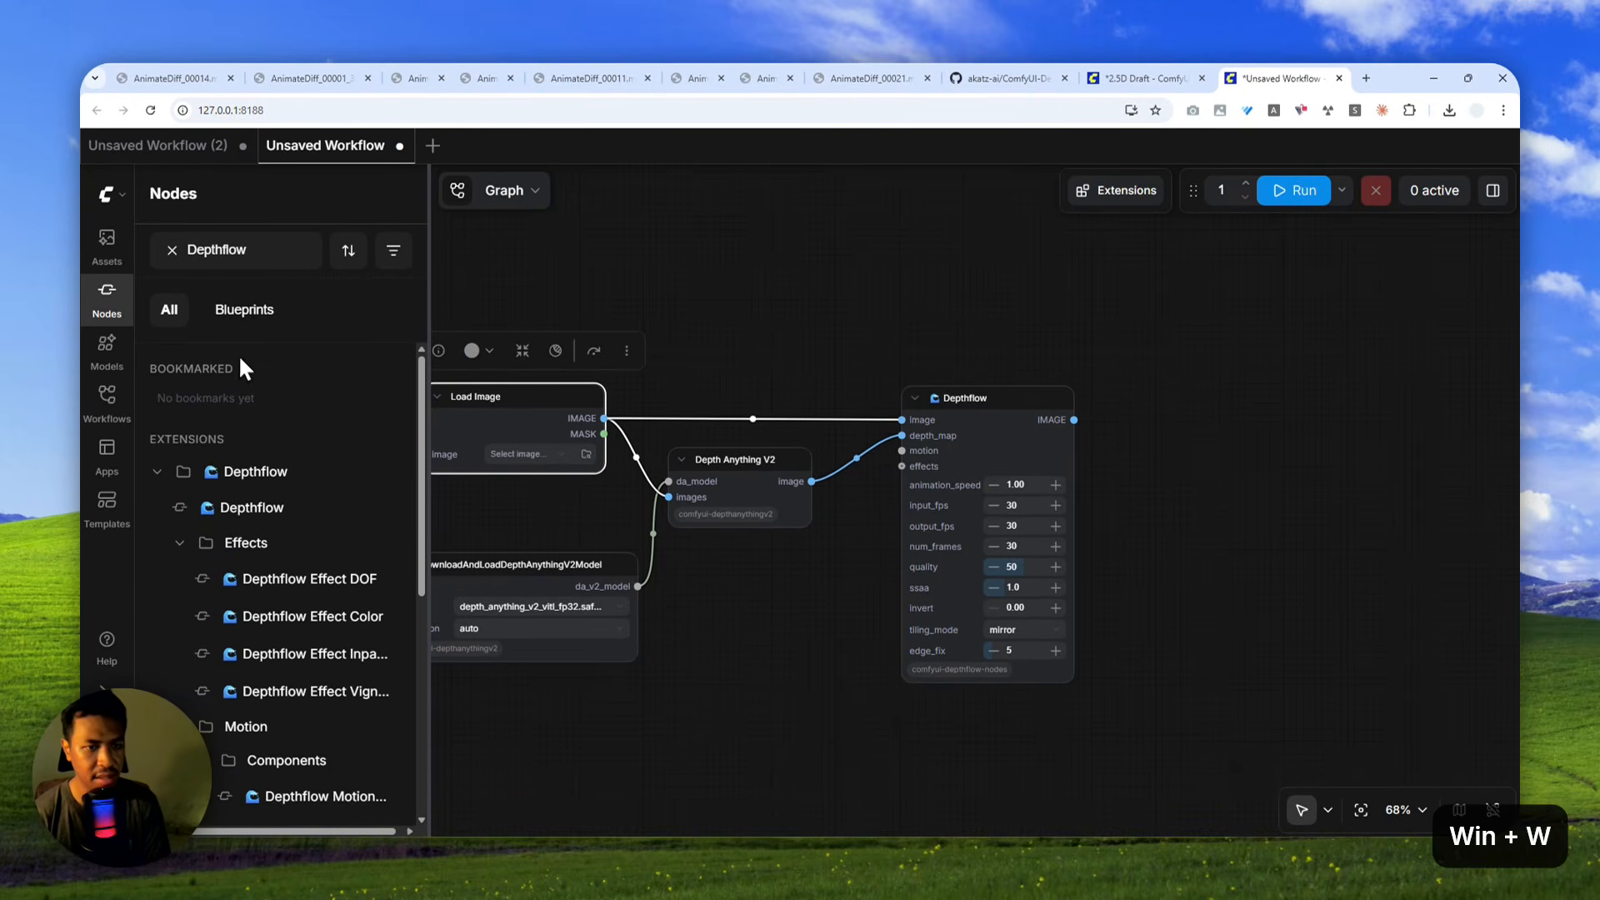
scroll(283, 434, down, 5)
mouse_move(324, 475)
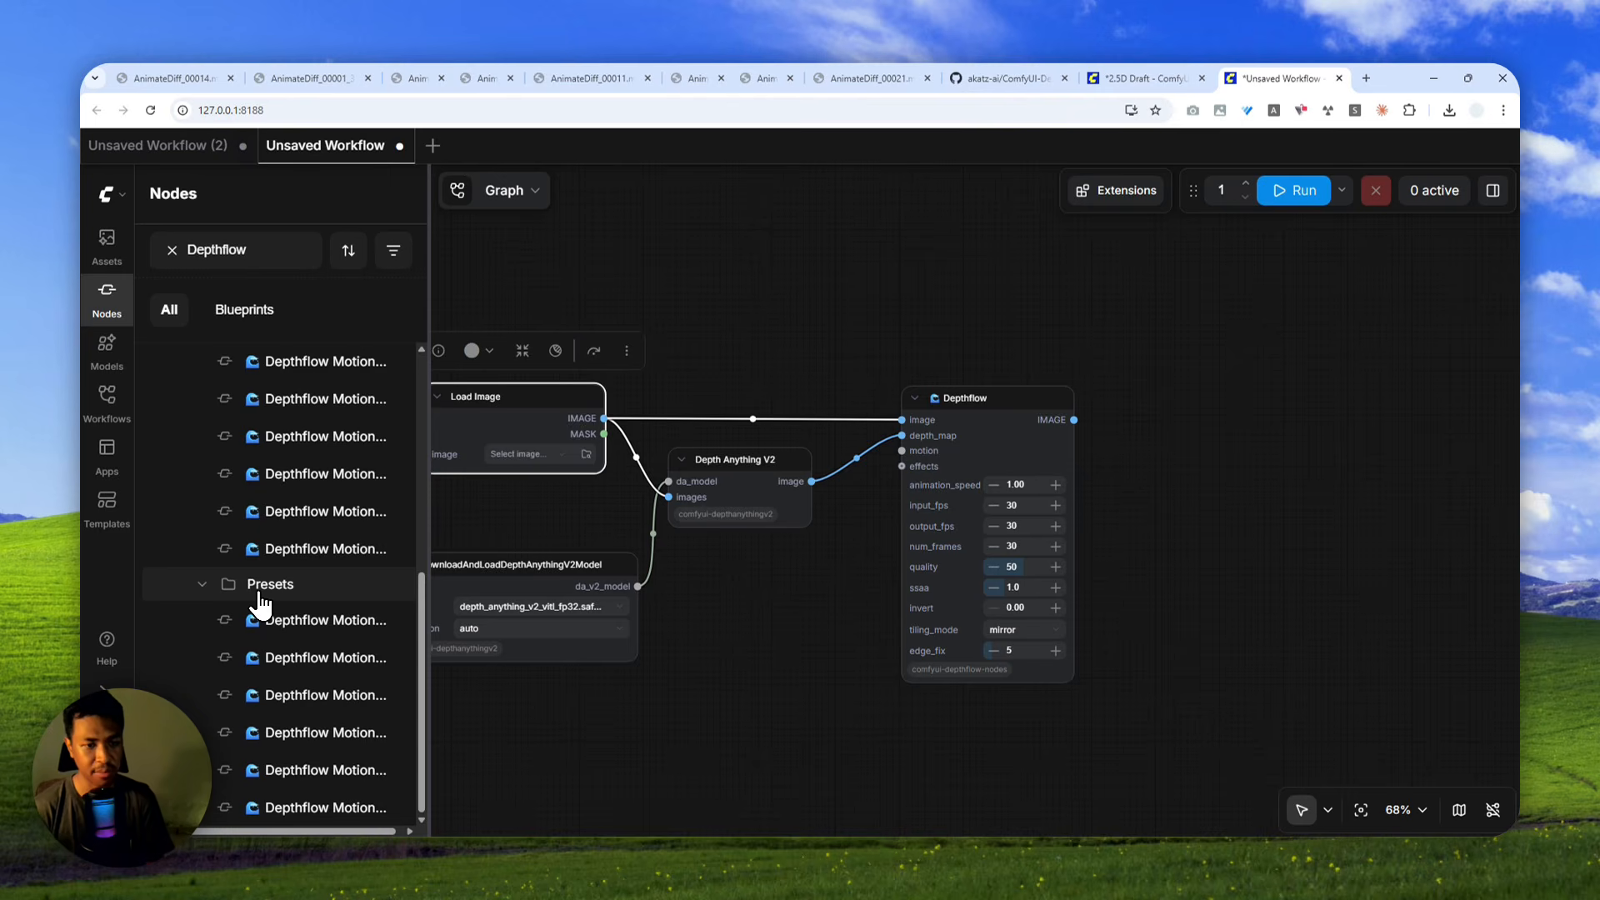
mouse_move(290, 619)
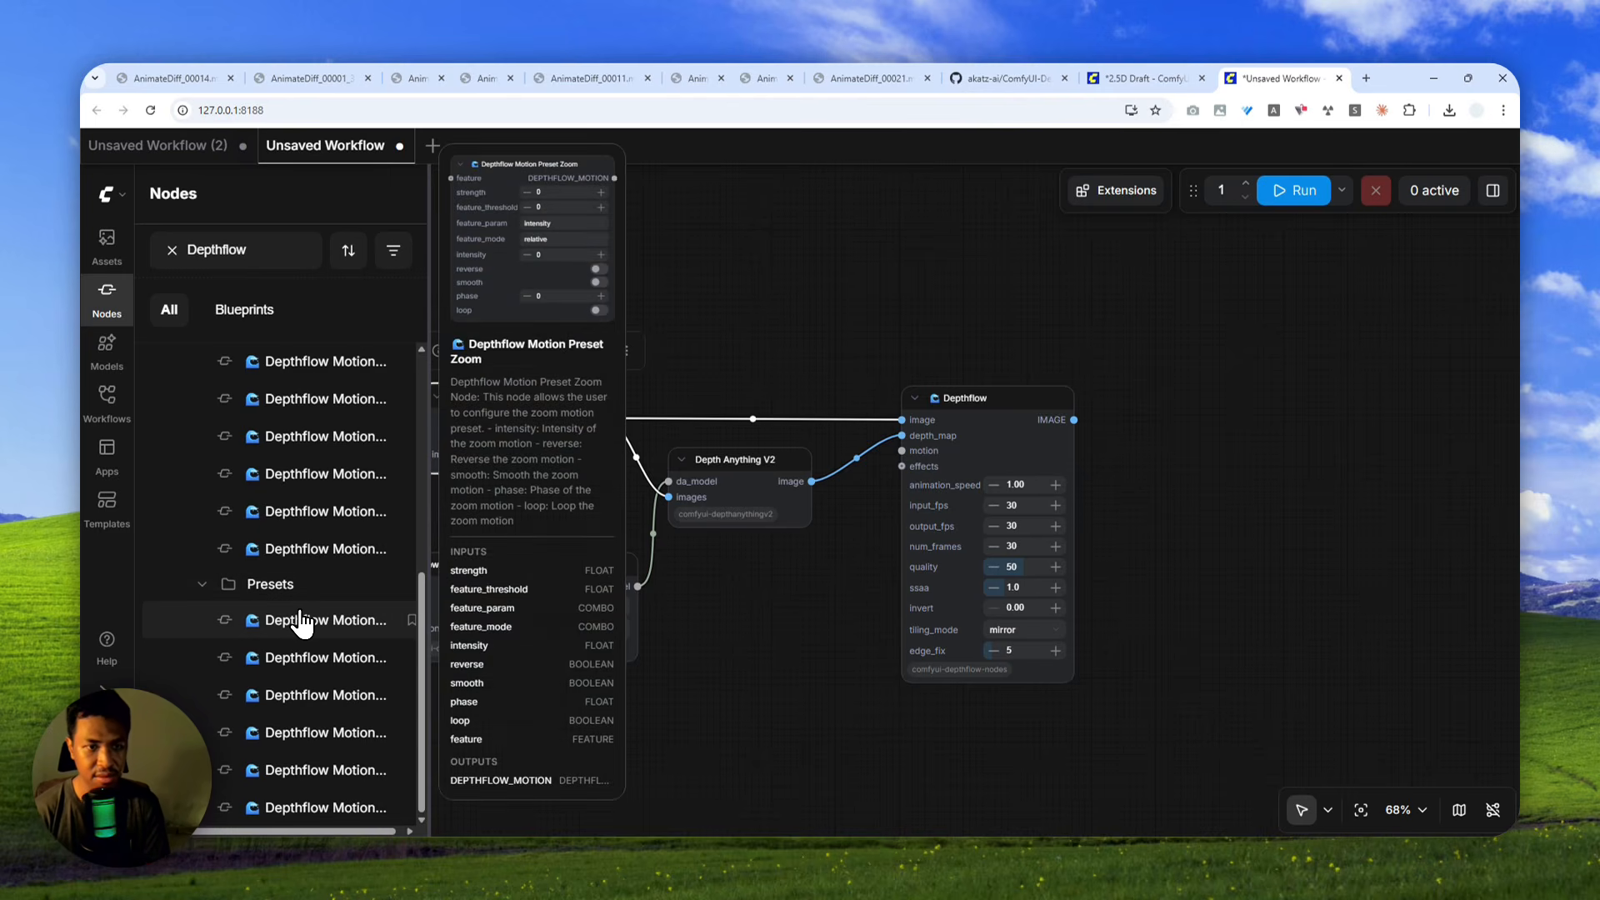
mouse_move(334, 666)
mouse_move(345, 695)
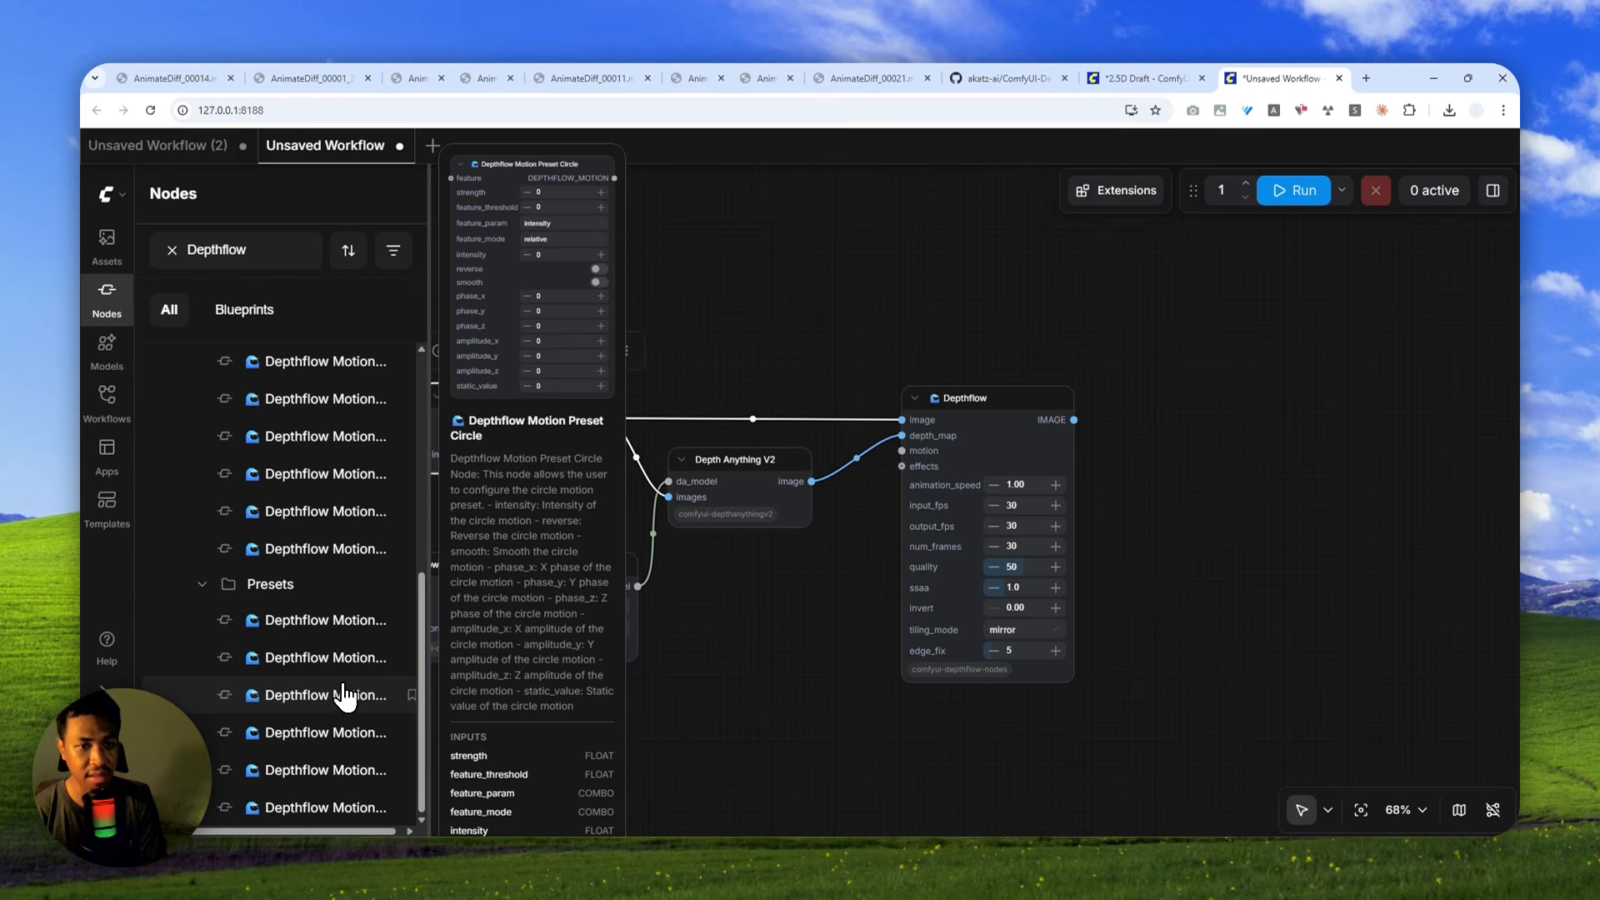
mouse_move(352, 742)
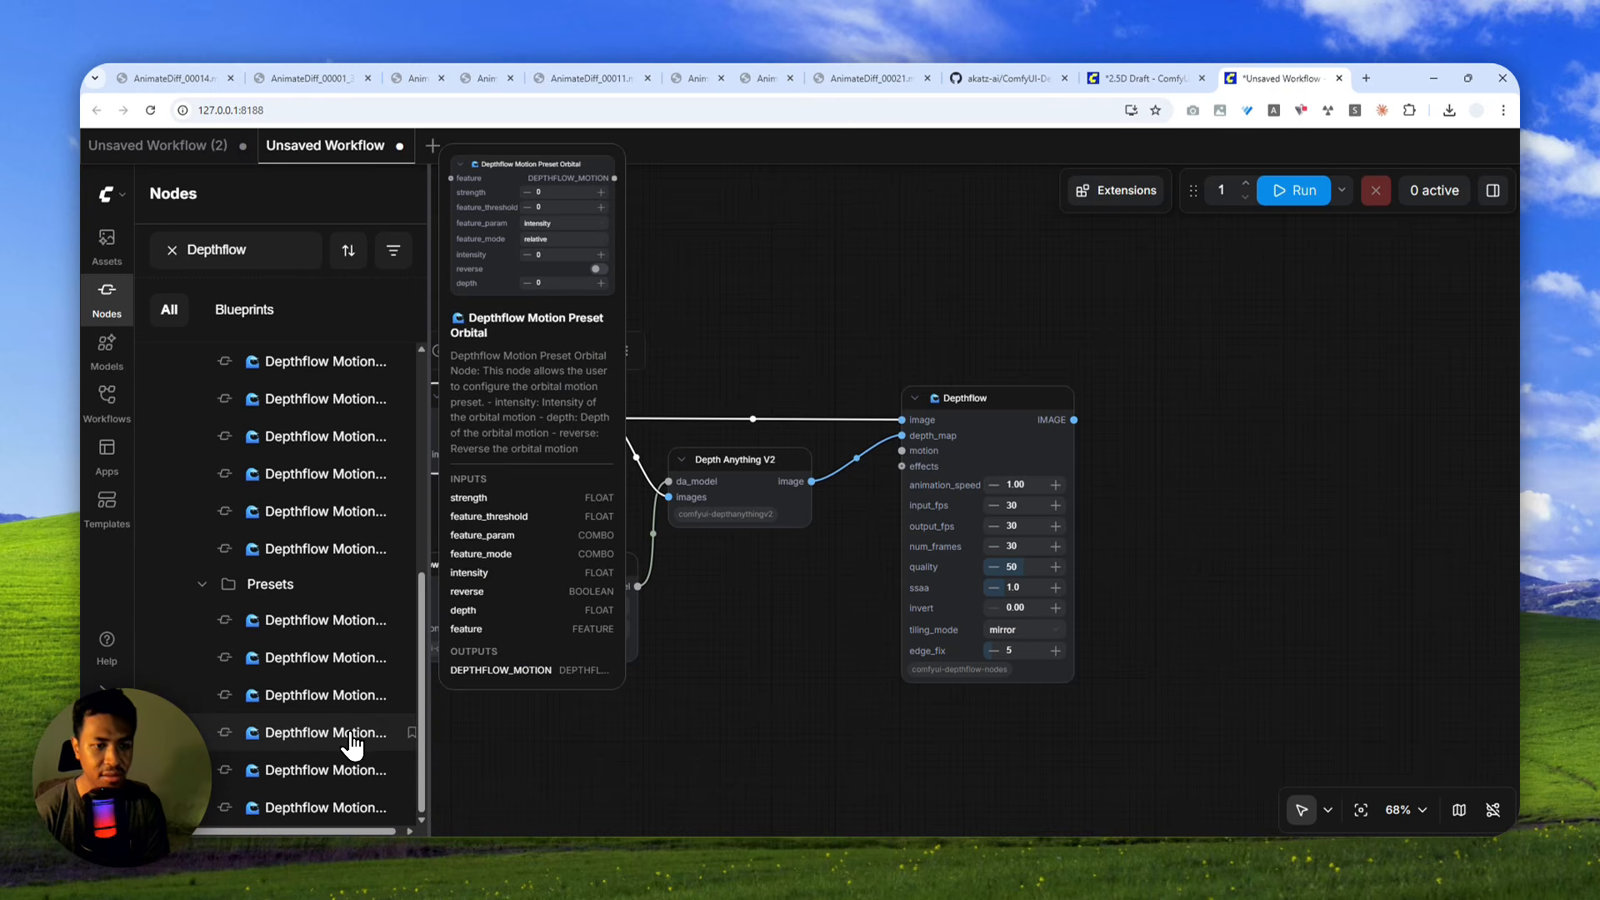
mouse_move(353, 779)
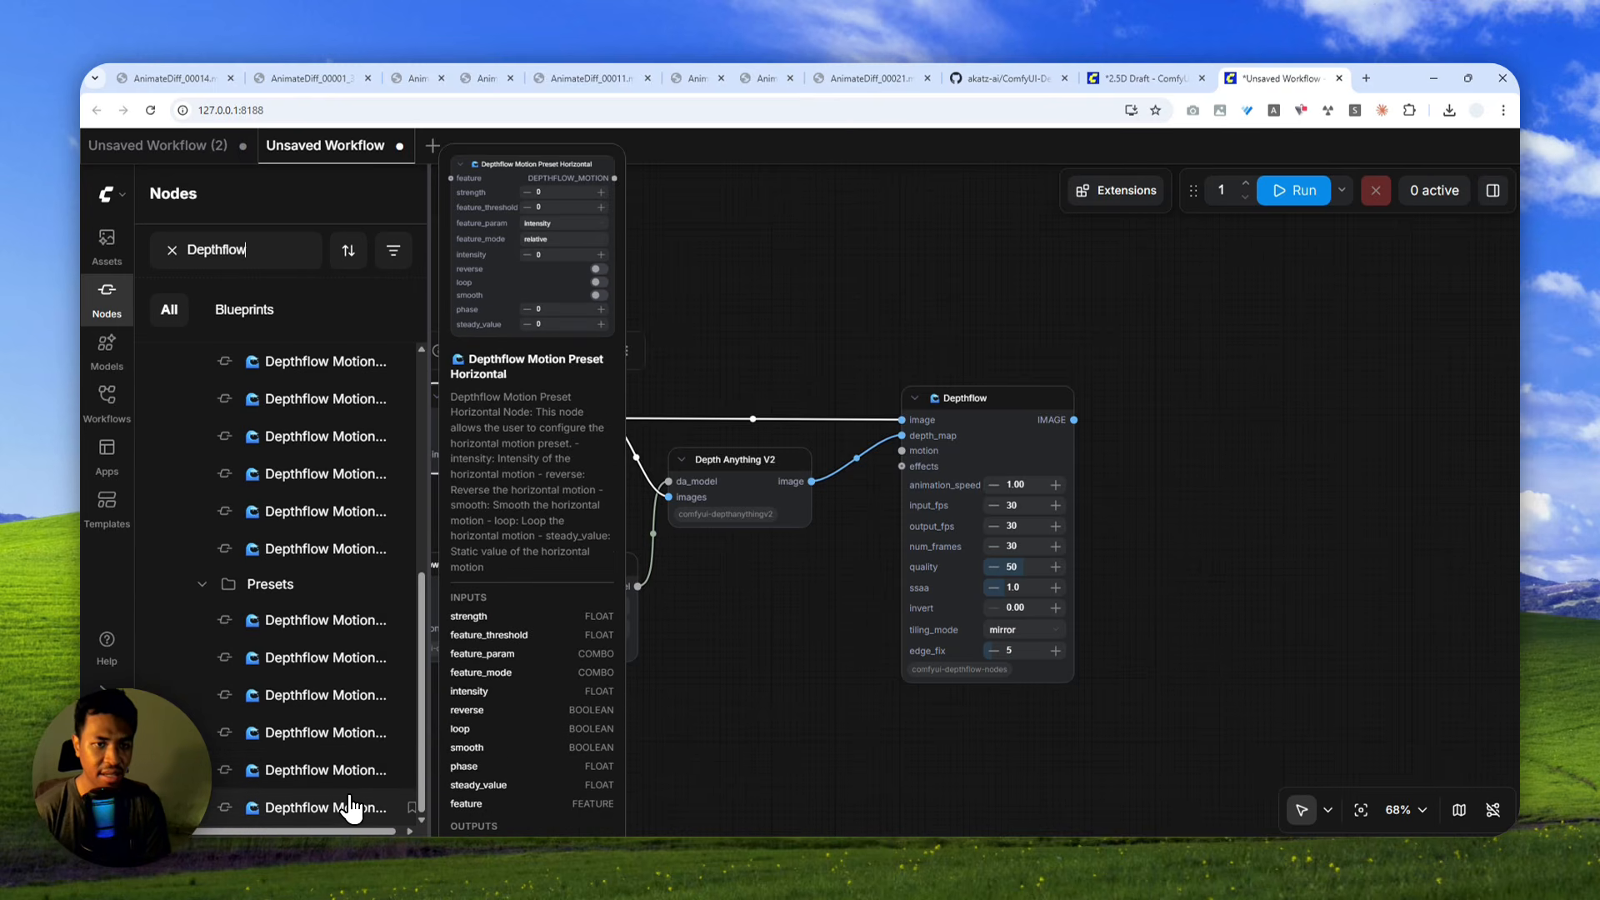
mouse_move(364, 642)
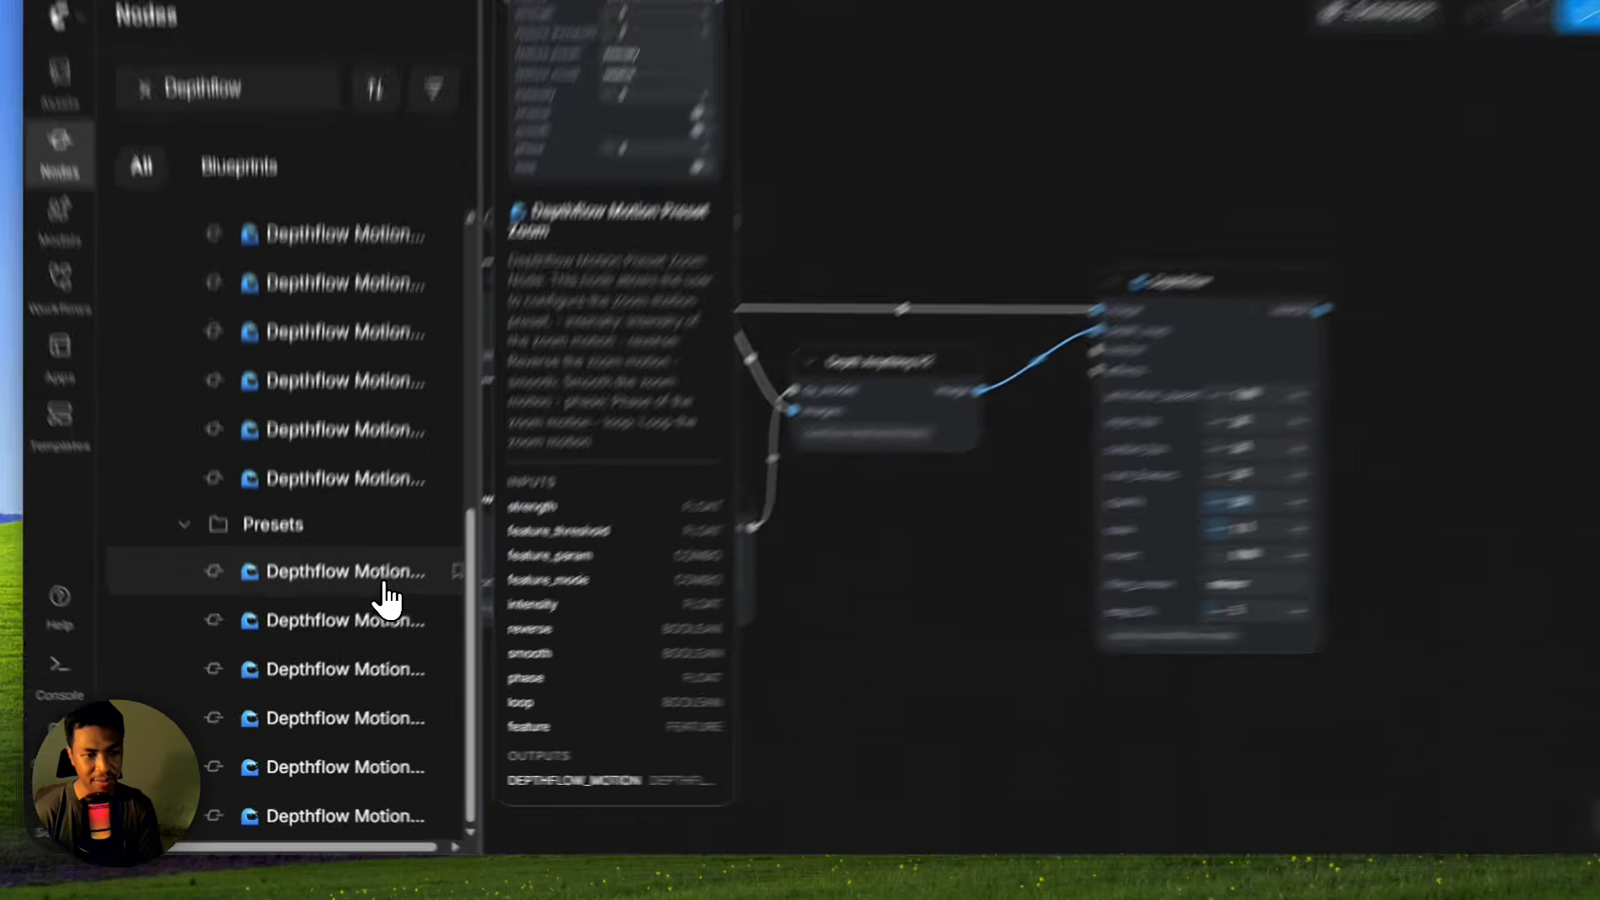
Place the Depthflow Motion Preset Zoom node on the canvas and position it below Depth Anything V2.
drag(364, 642, 704, 596)
drag(1052, 440, 1011, 434)
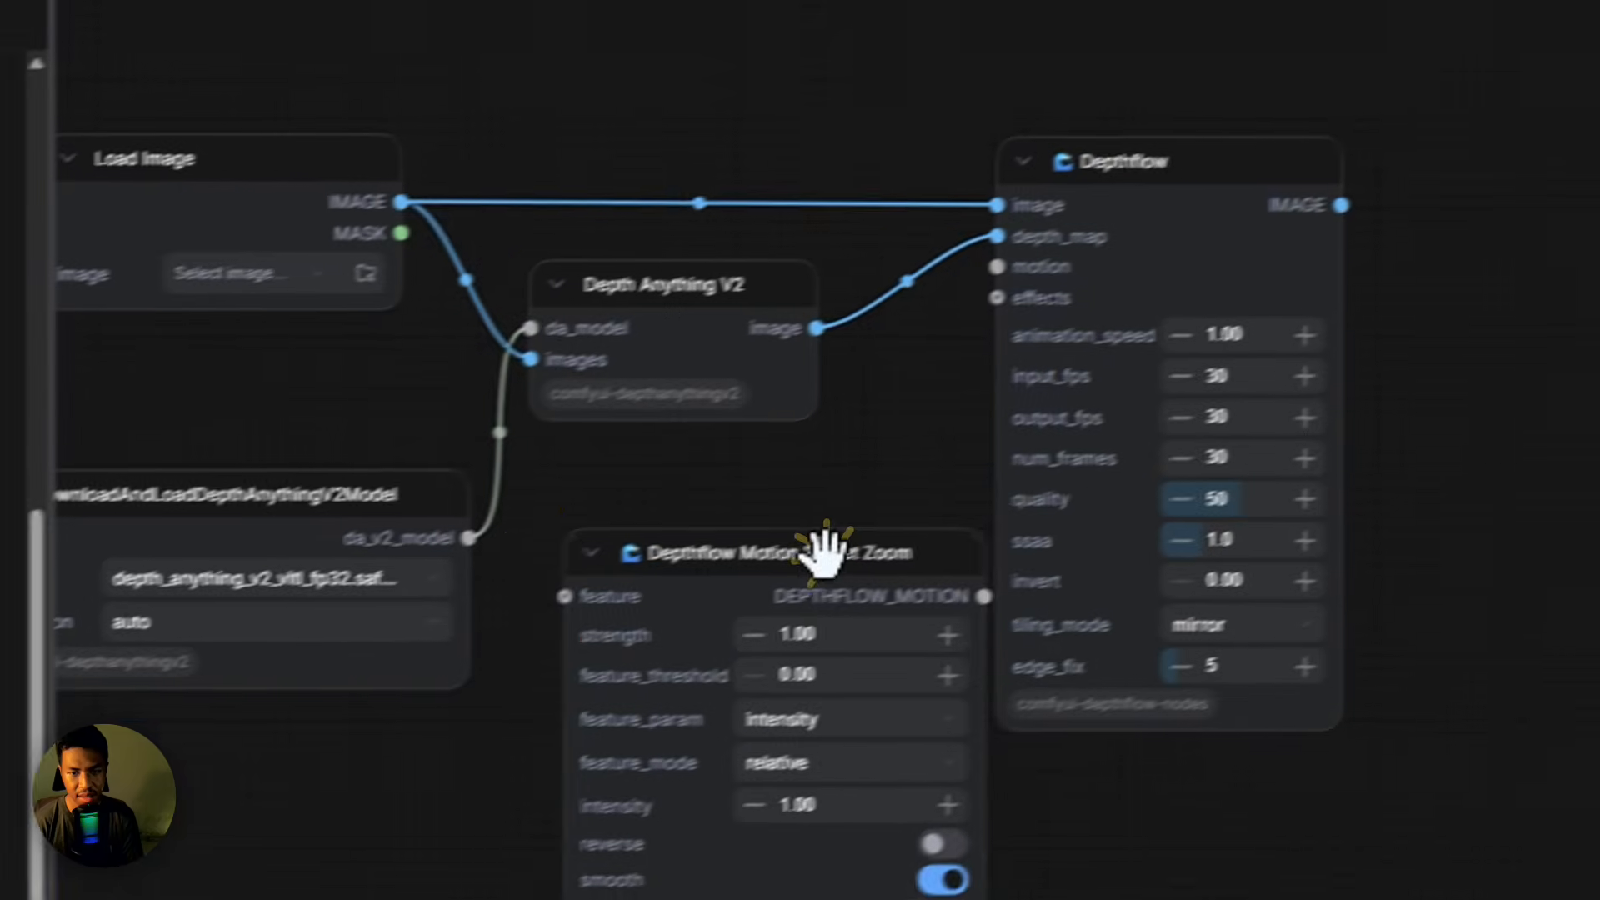
drag(1258, 433, 1188, 444)
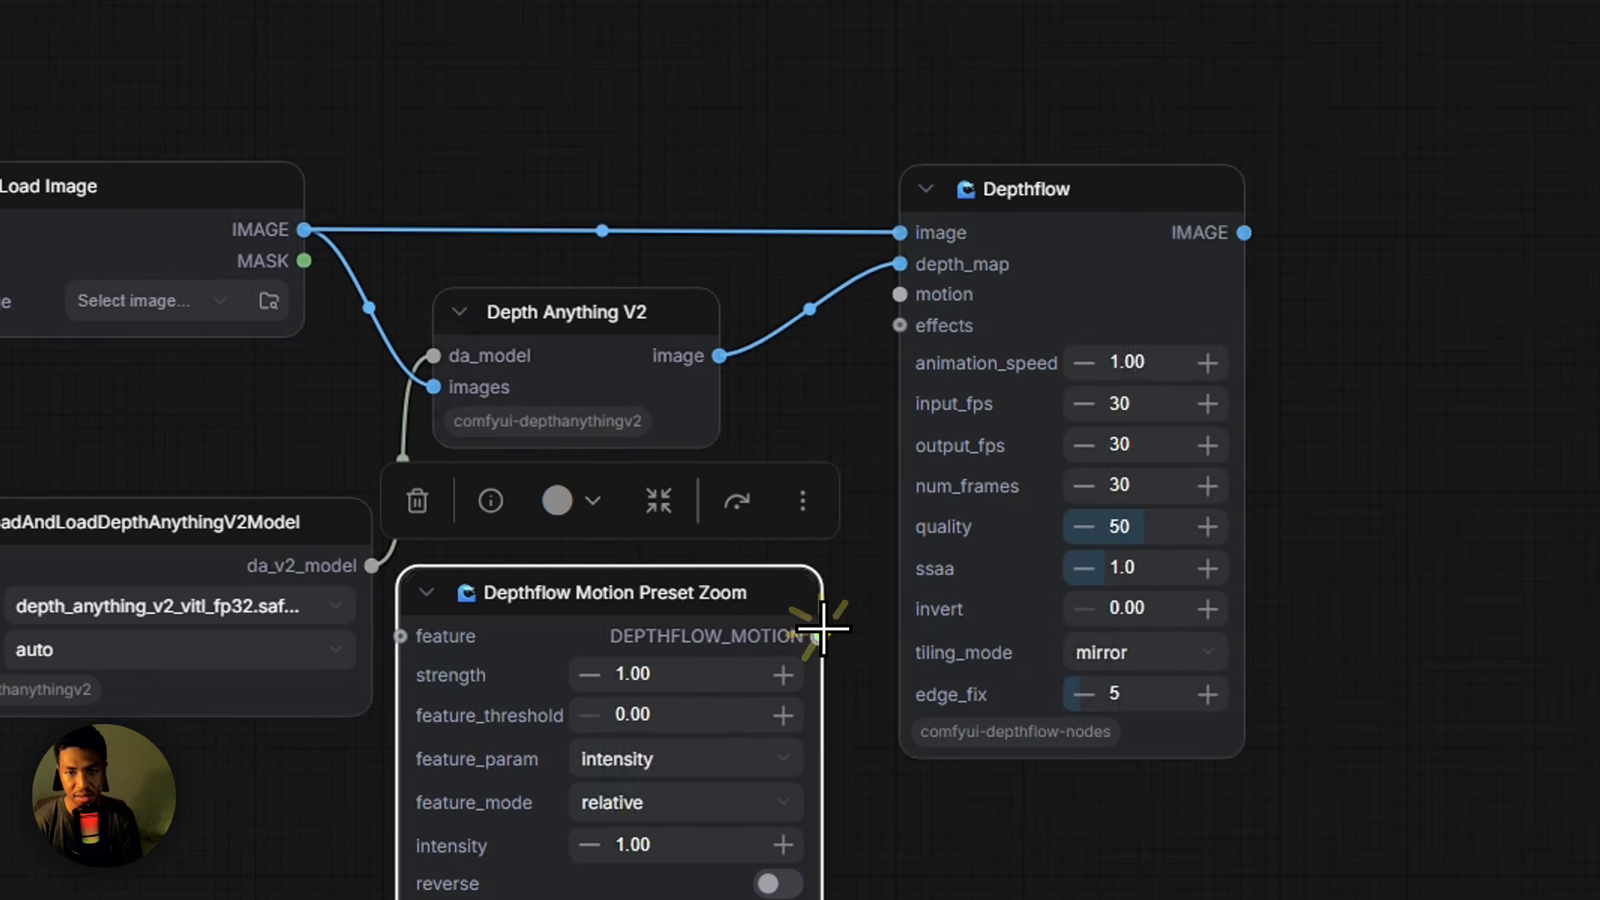
Connect the Depthflow Motion Preset Zoom's DEPTHFLOW_MOTION output to Depthflow's motion input and reposition the Depthflow node.
drag(822, 631, 837, 385)
drag(898, 283, 898, 293)
drag(1040, 189, 1079, 166)
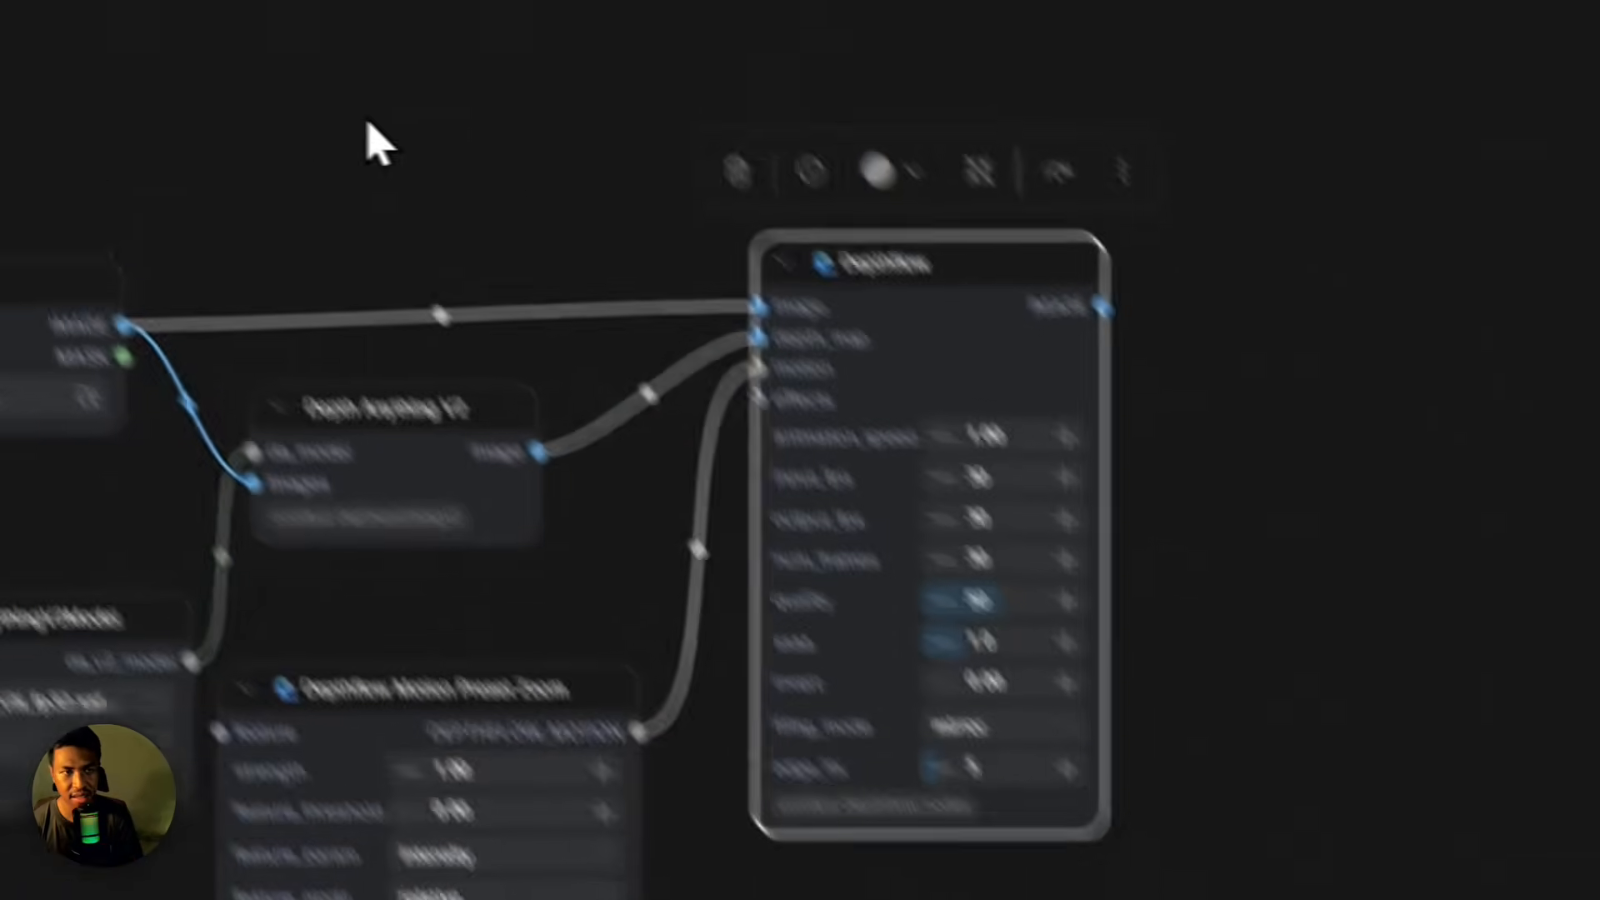
Search the node library for Video Combine and place that node to the right of Depthflow.
double_click(483, 425)
key(ctrl+super+a)
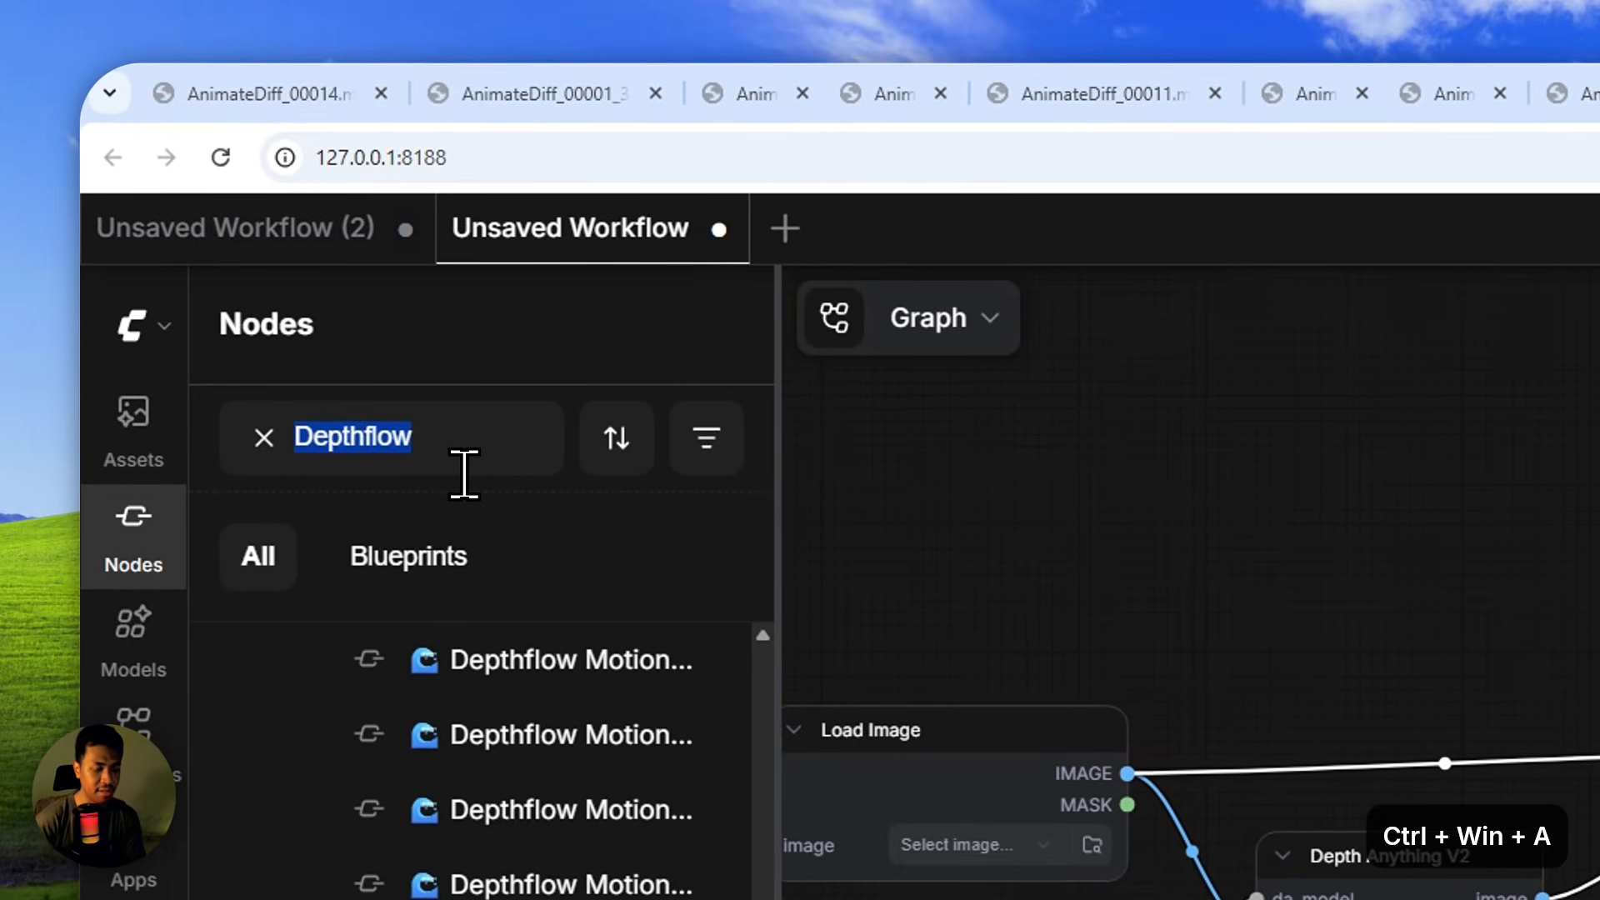
text(Video Com)
key(super+m)
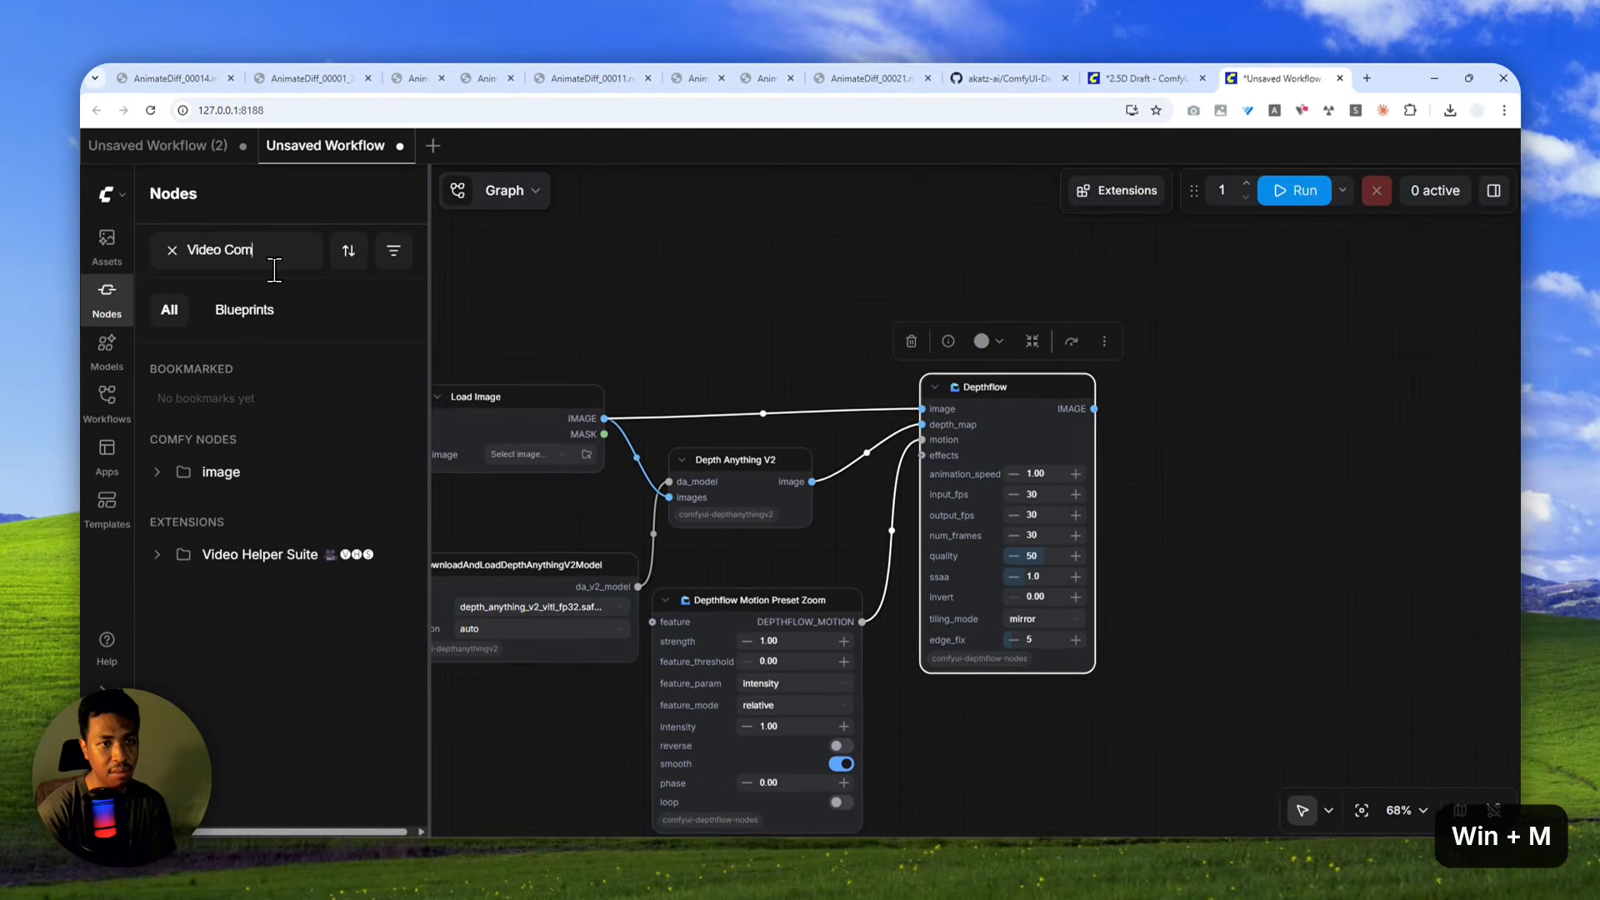
text(bine)
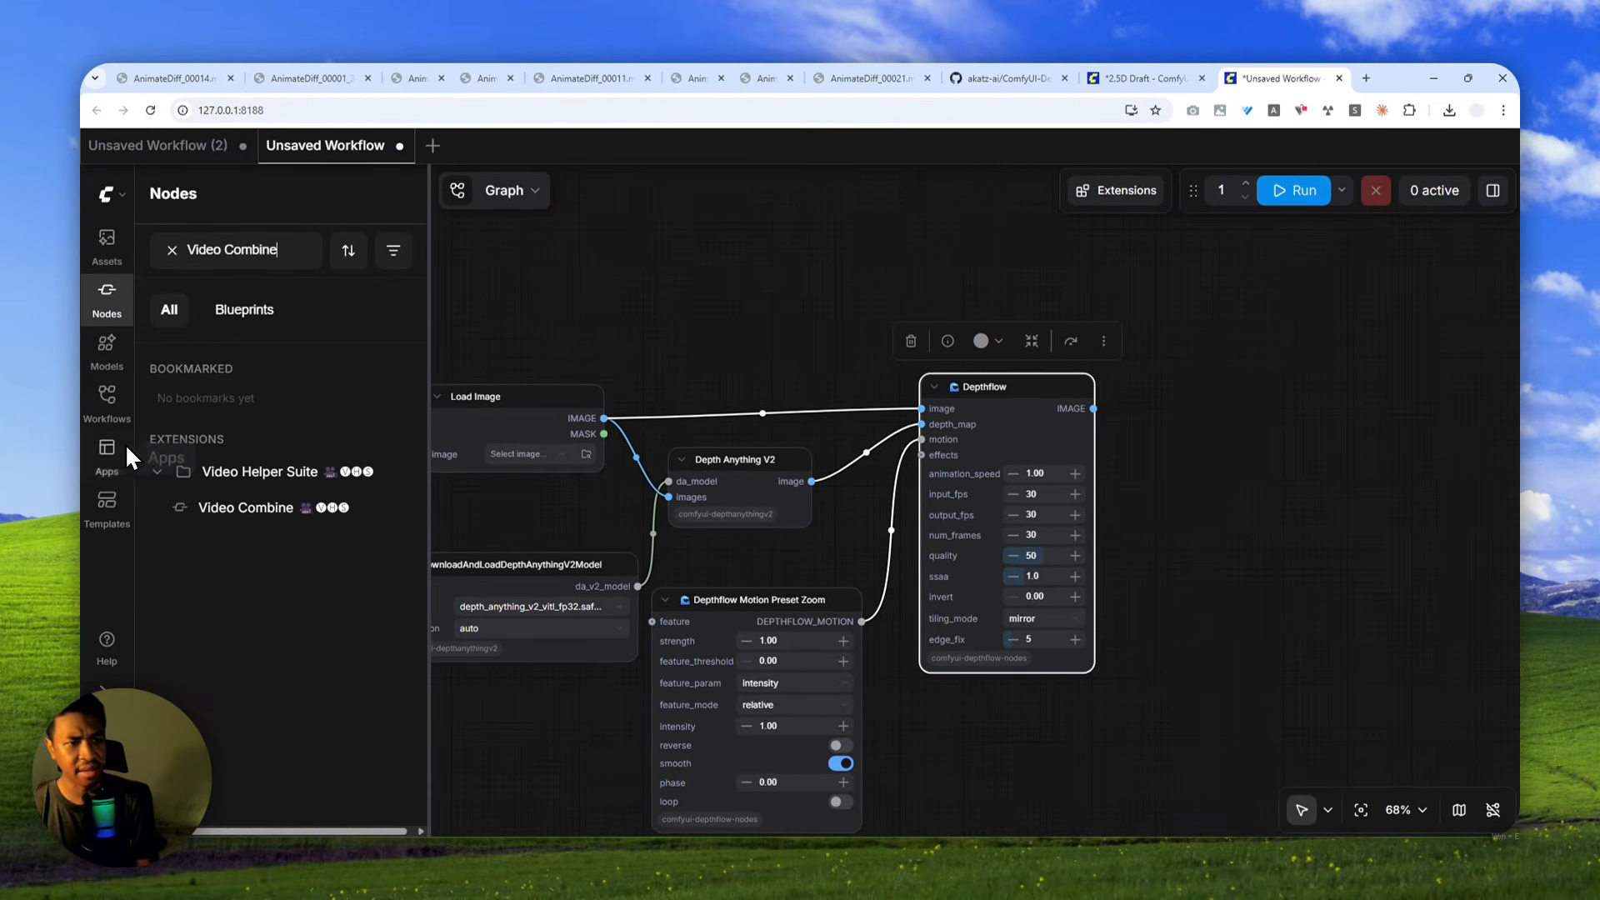
mouse_move(233, 525)
drag(337, 510, 1274, 376)
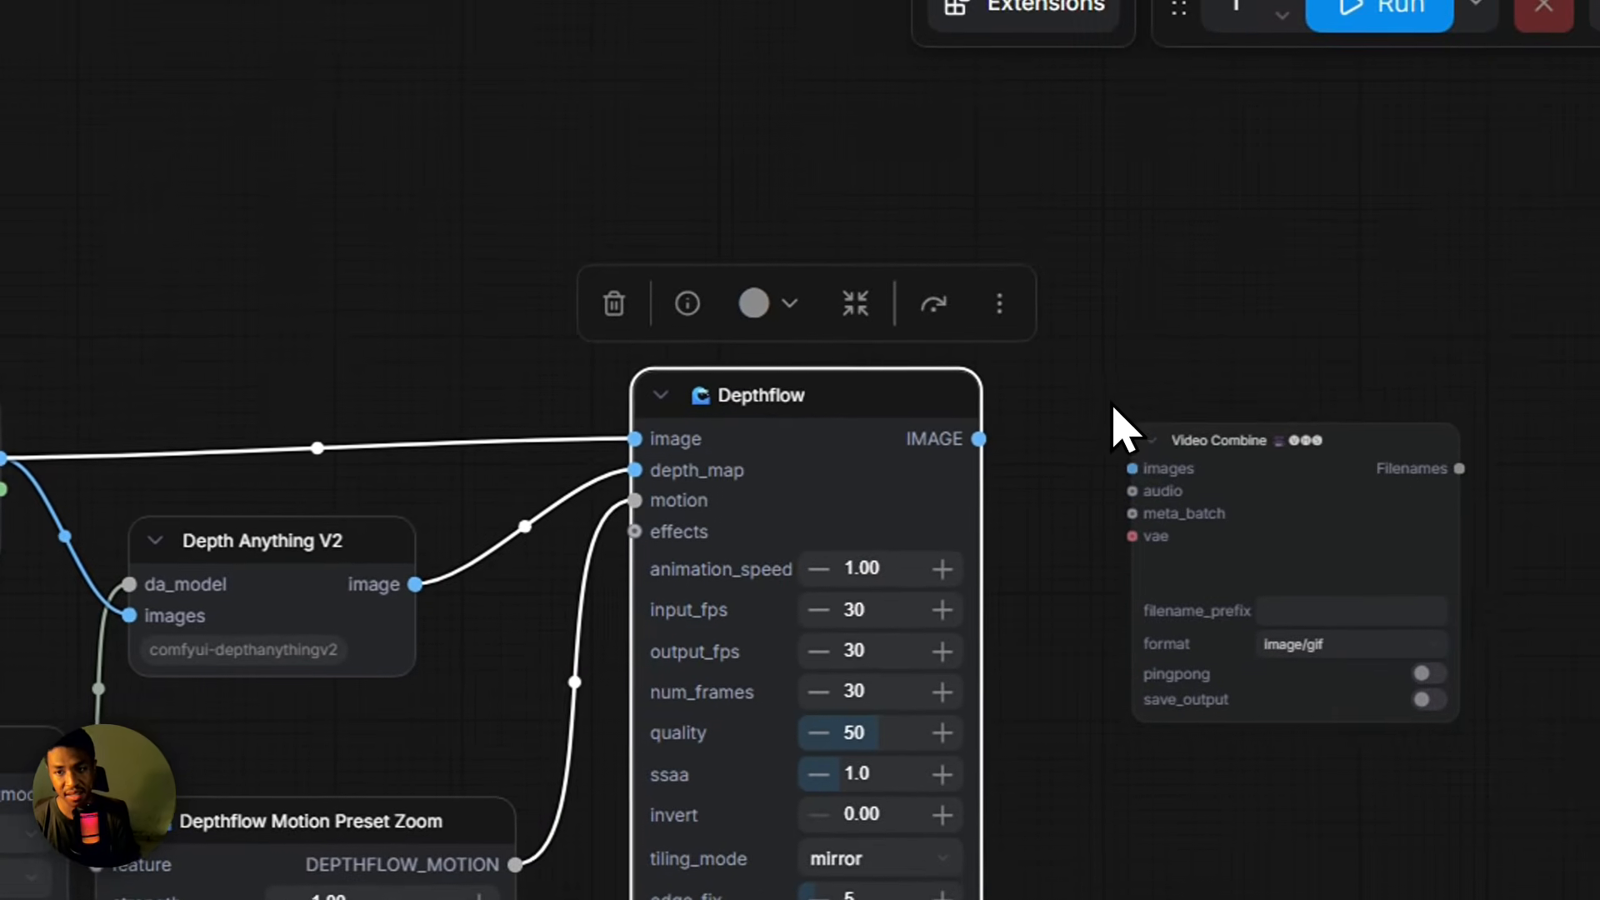
drag(1114, 406, 1112, 377)
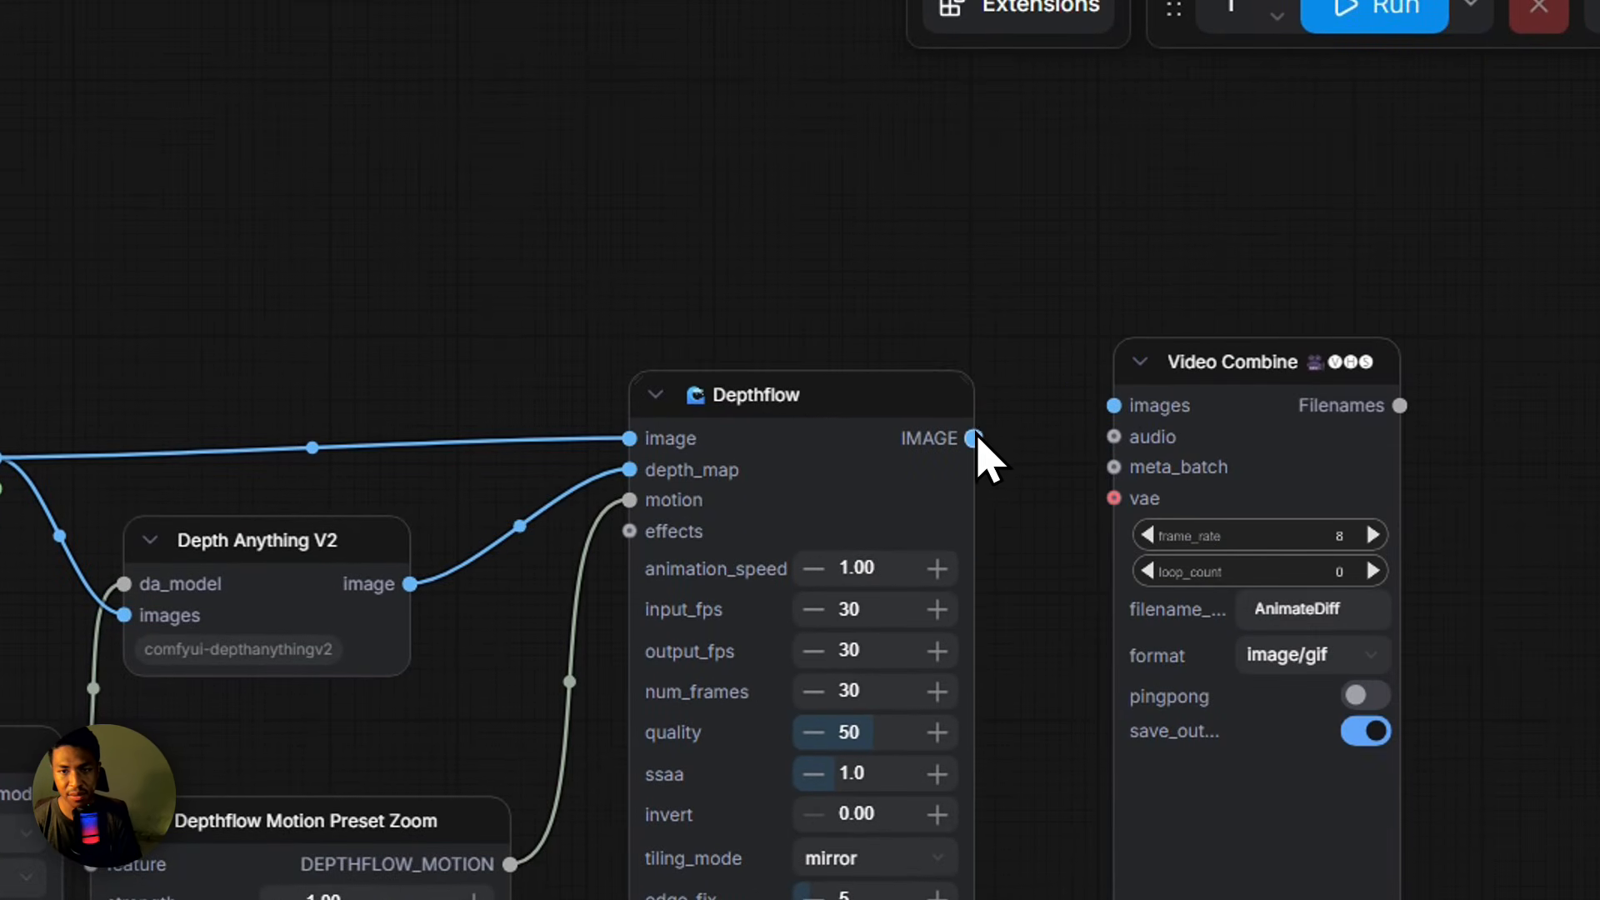
Connect Depthflow's IMAGE output to Video Combine's images input and line the node up beside Depthflow.
drag(958, 437, 1087, 397)
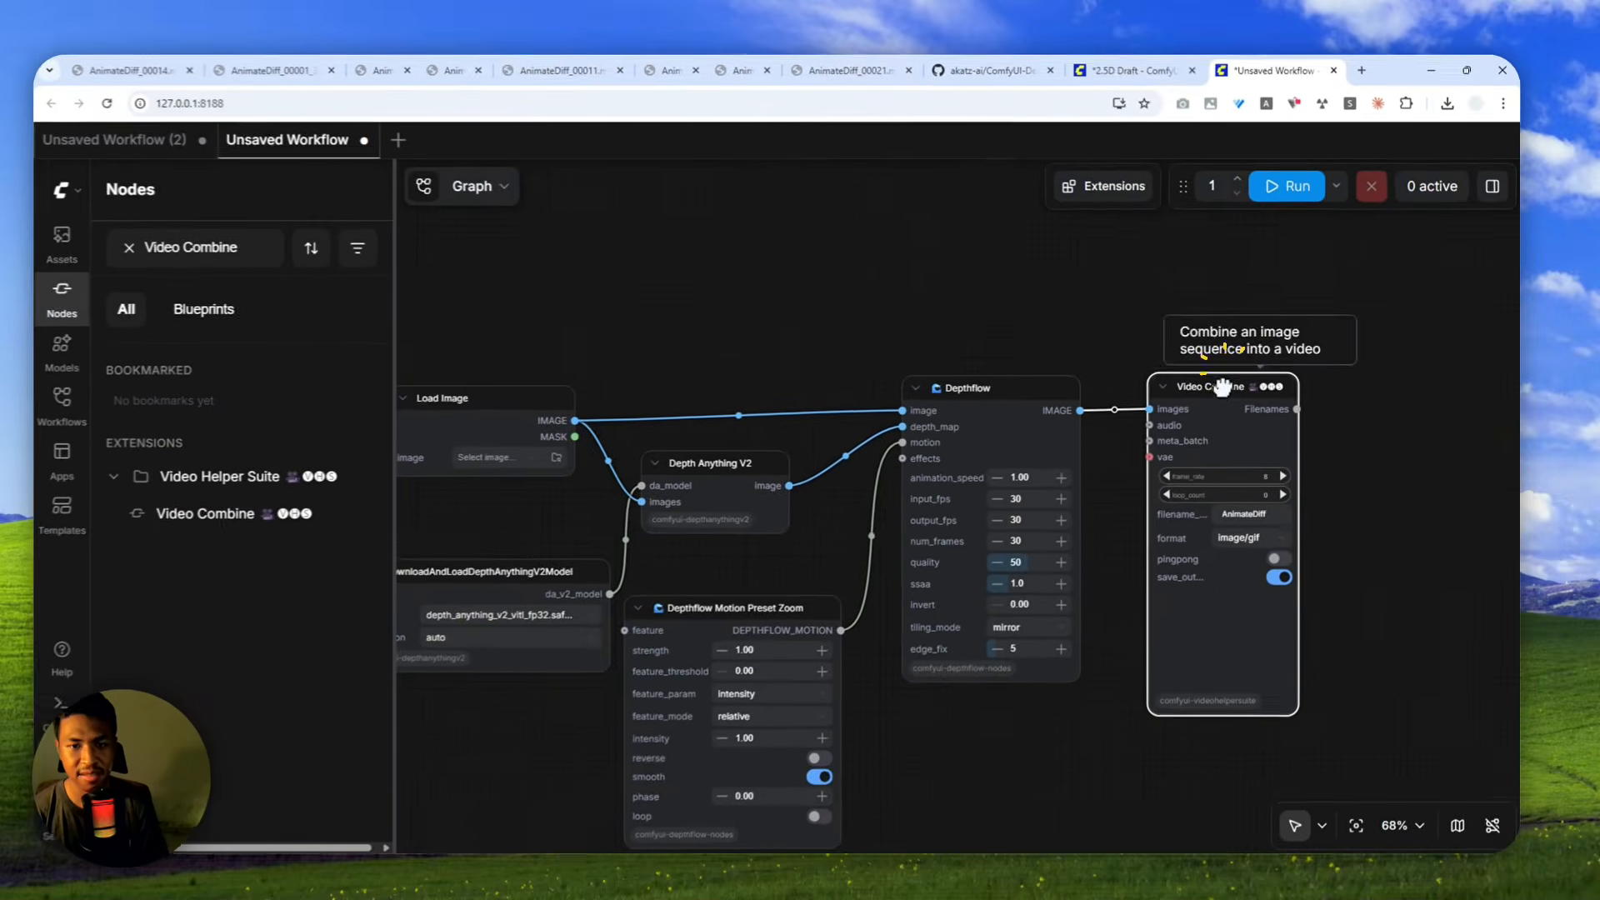
click(1442, 375)
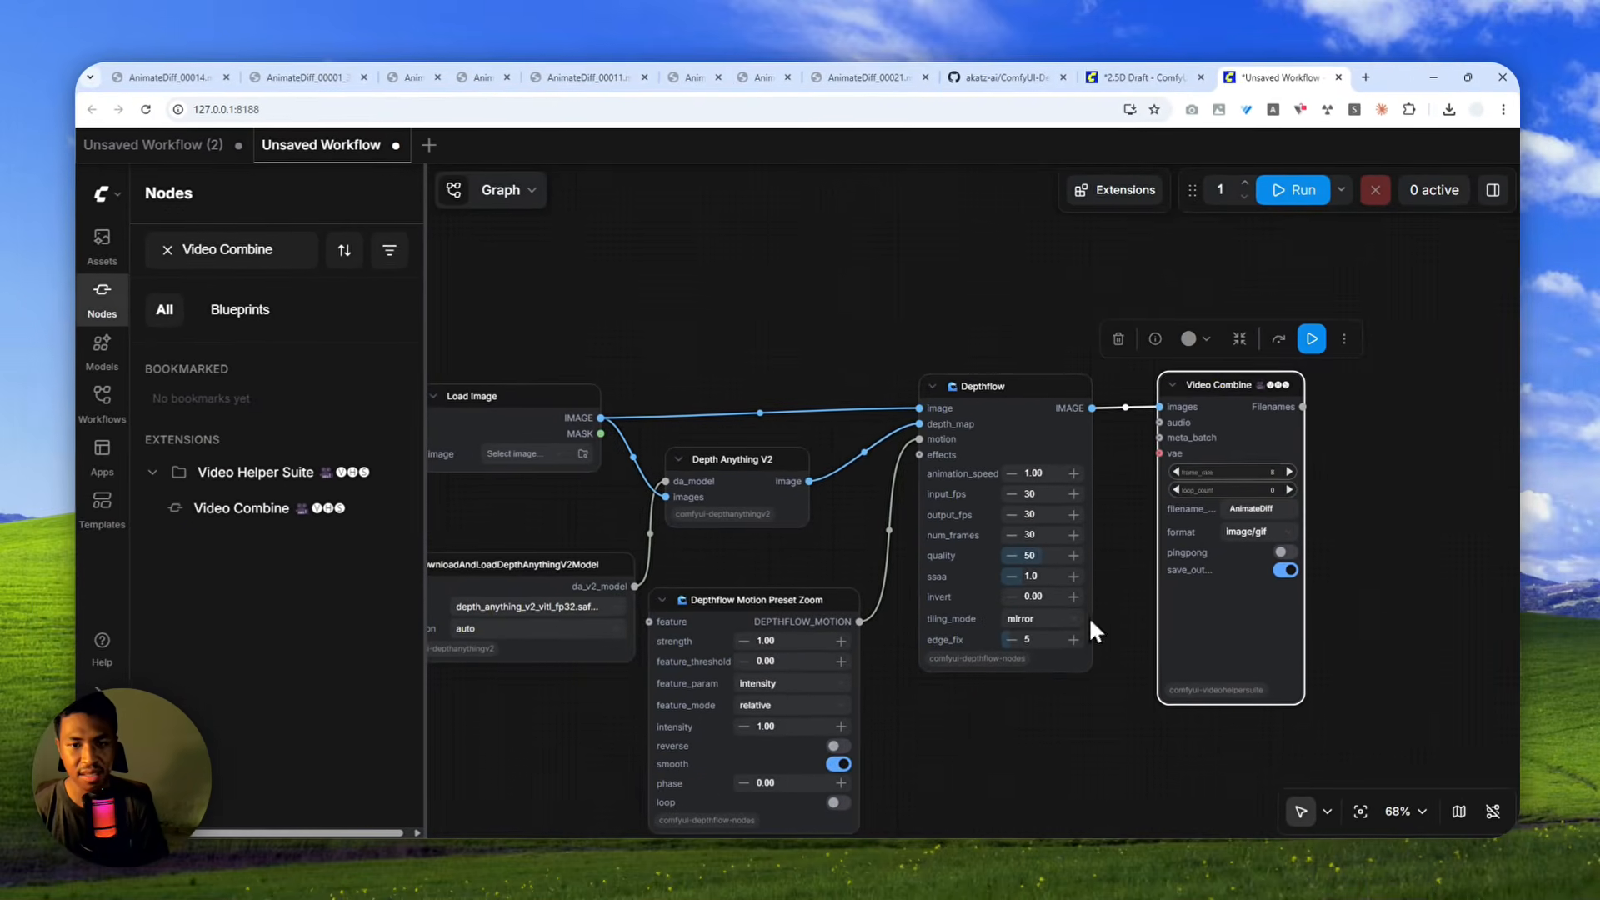
drag(1011, 731, 1072, 648)
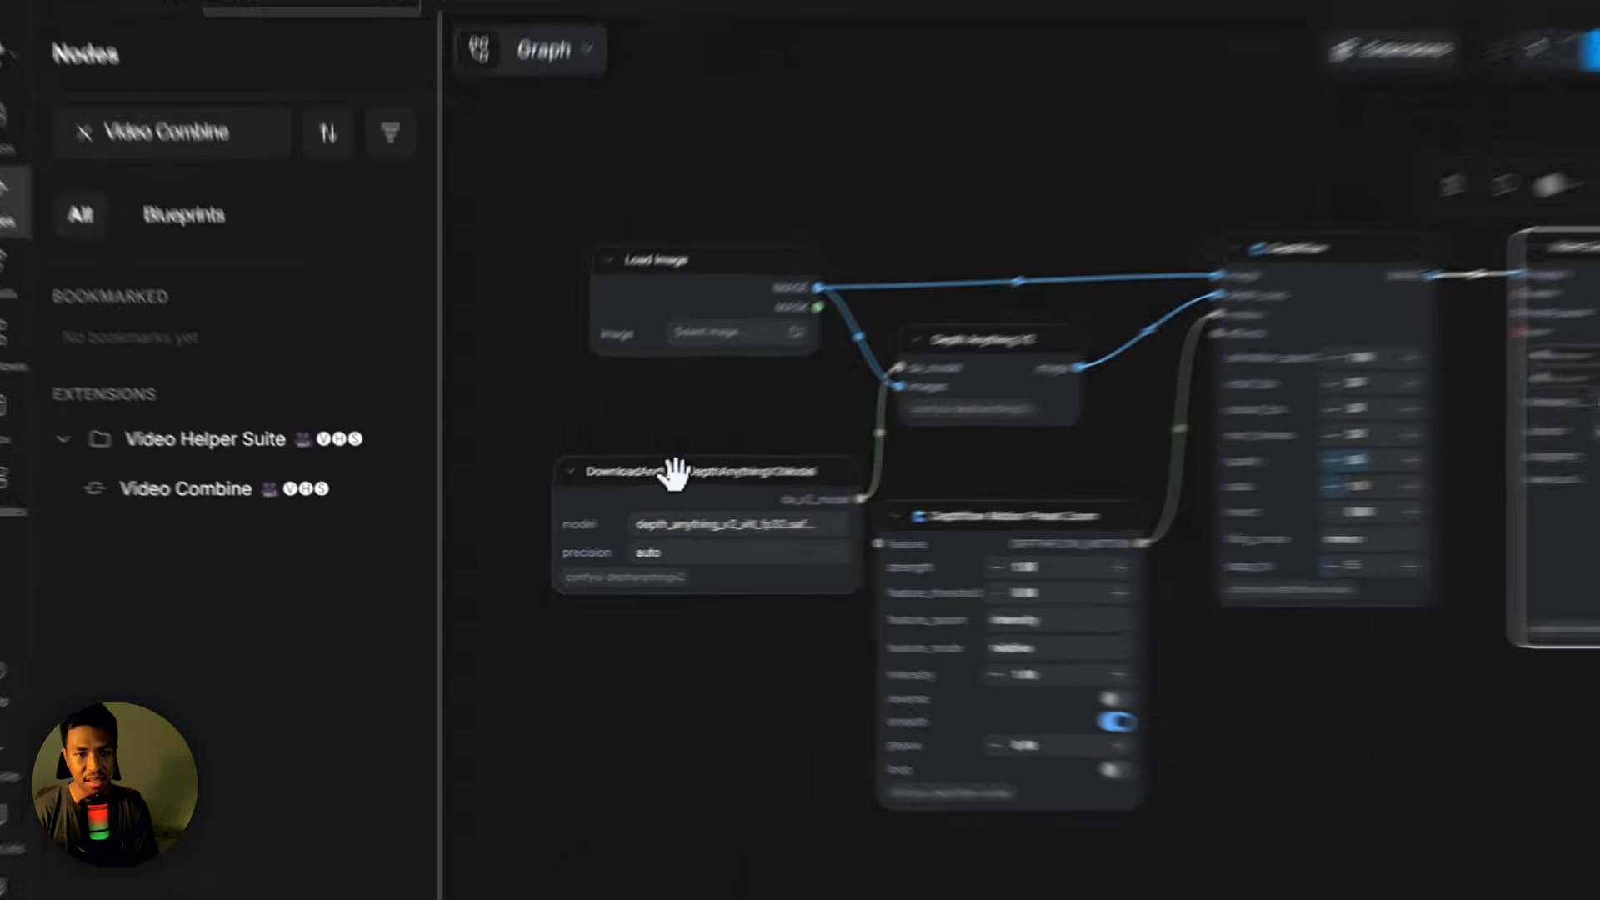
Examine the model choices offered by the DownloadAndLoadDepthAnythingV2Model node, from the vits to the vitg variants.
click(629, 495)
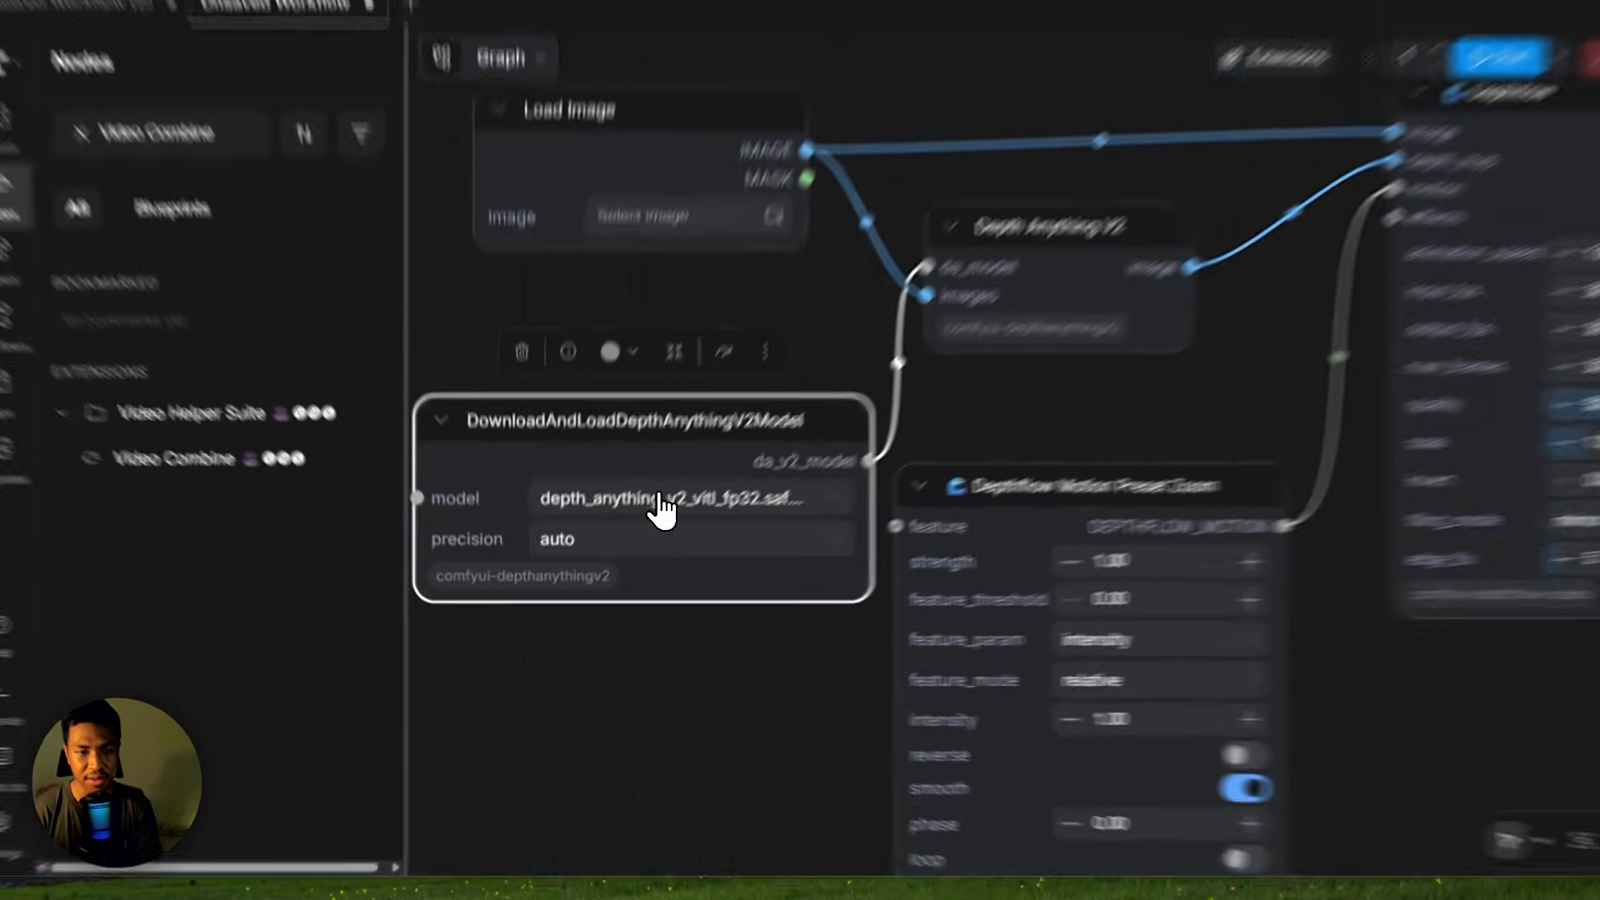
click(644, 558)
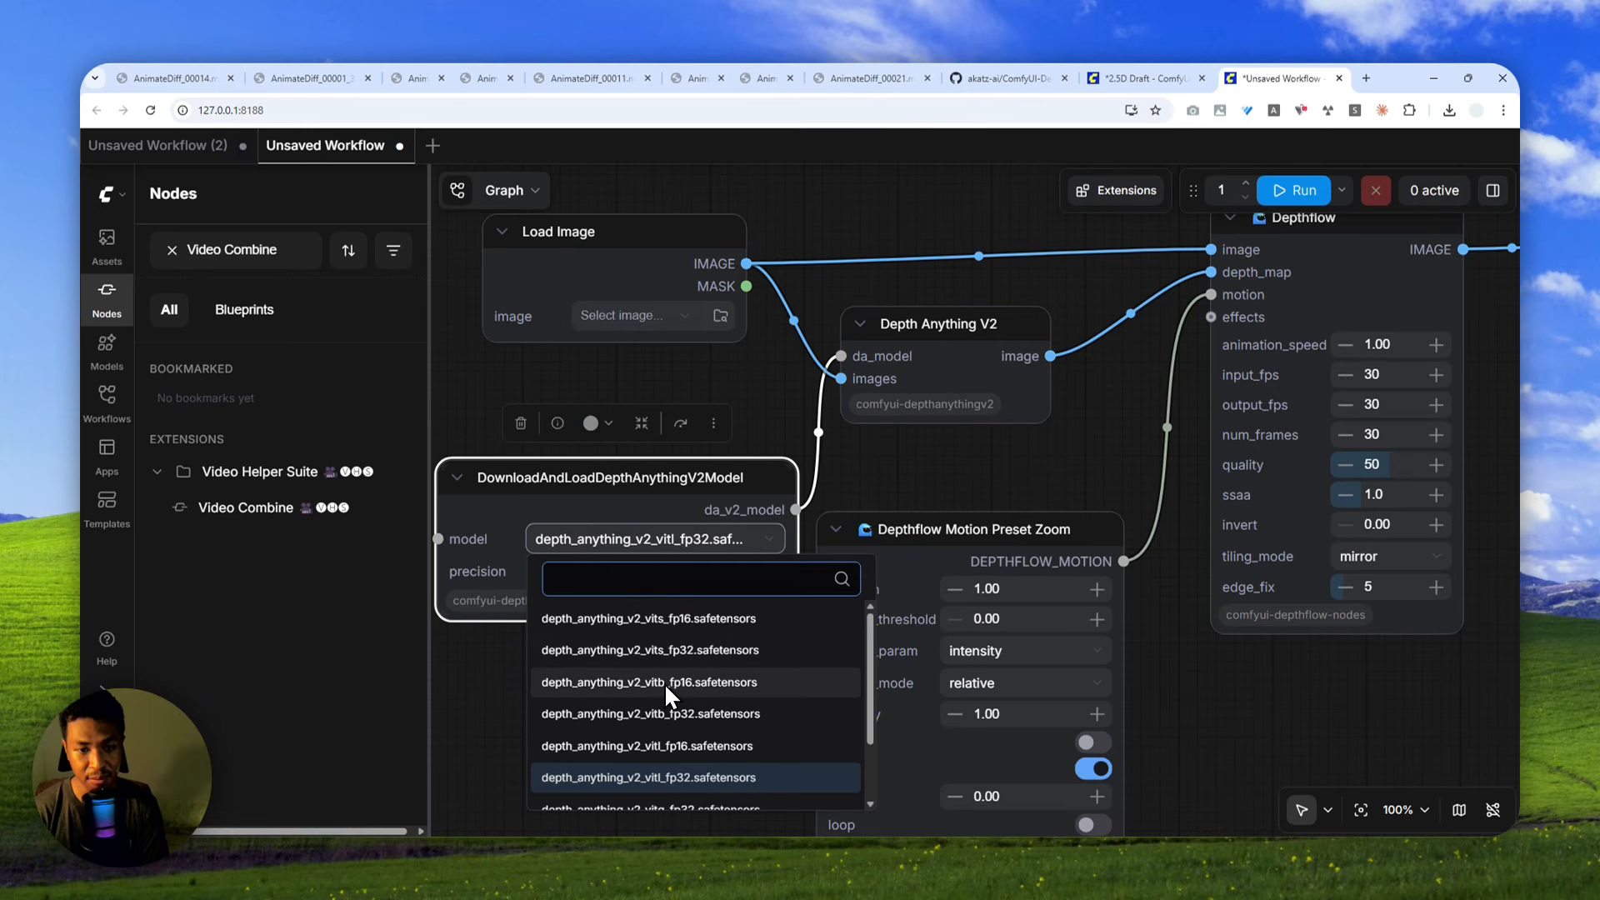
scroll(665, 706, down, 1)
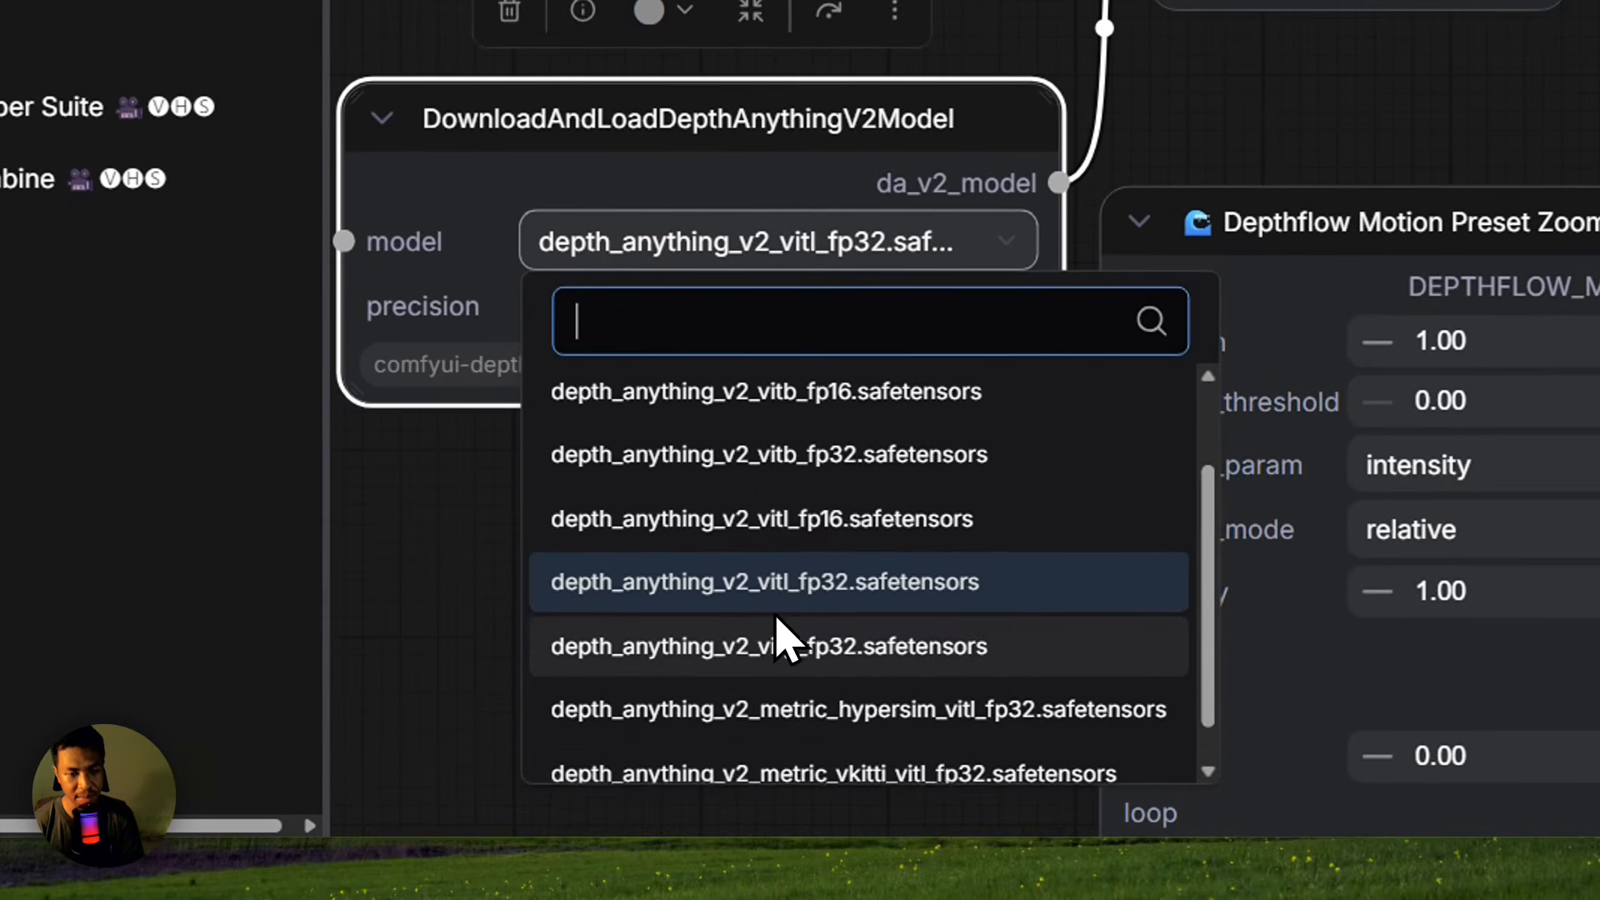
scroll(784, 642, up, 1)
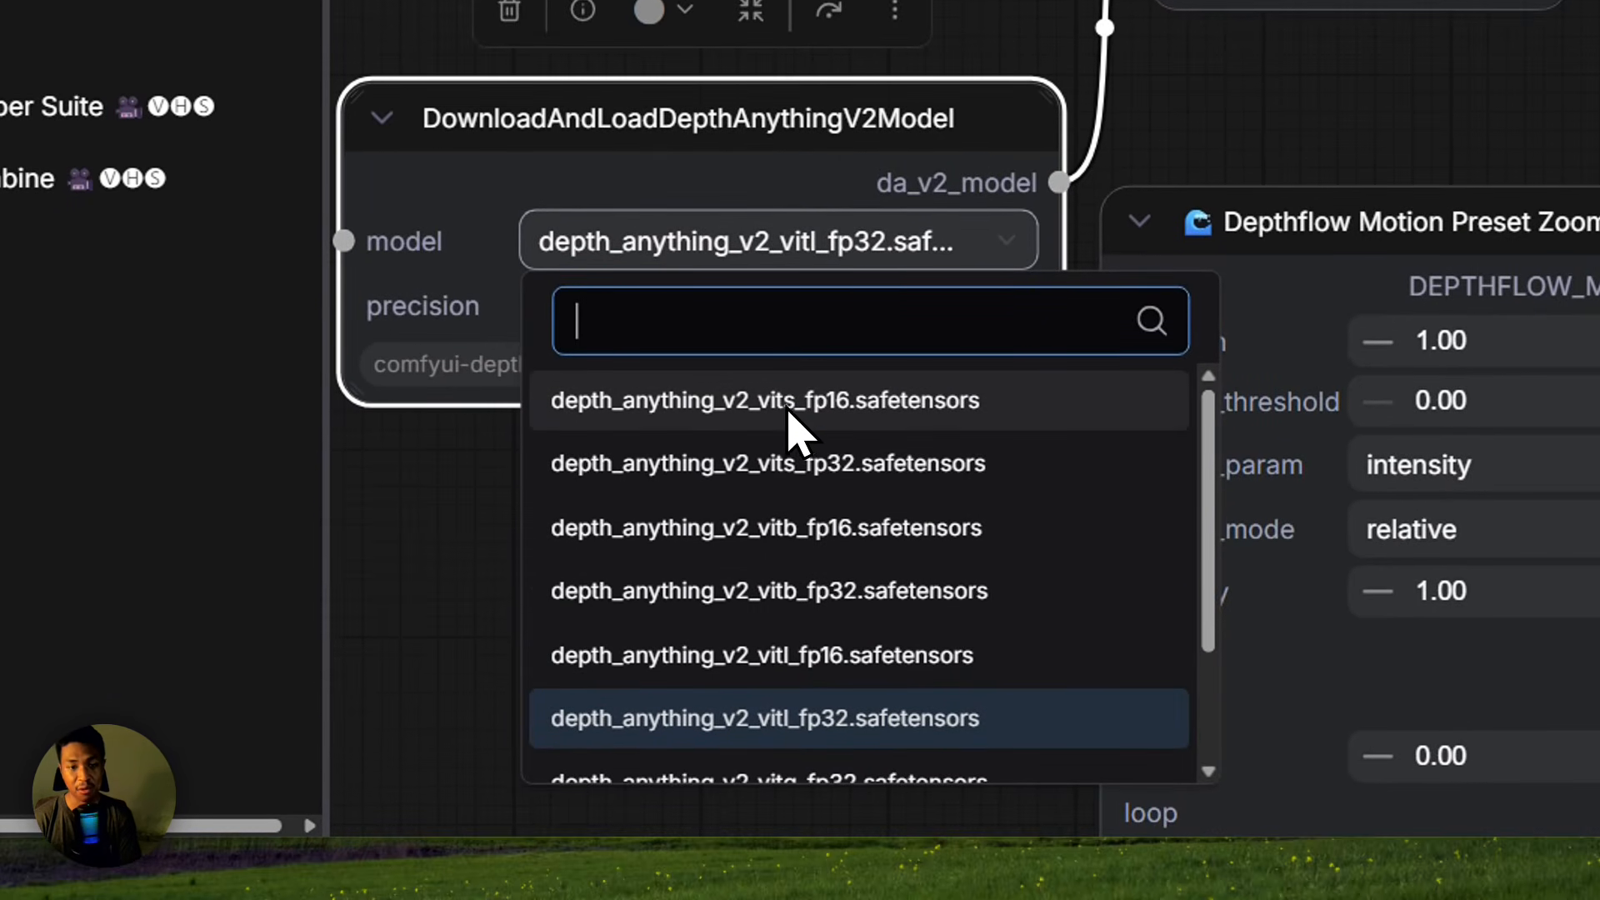
scroll(793, 553, down, 1)
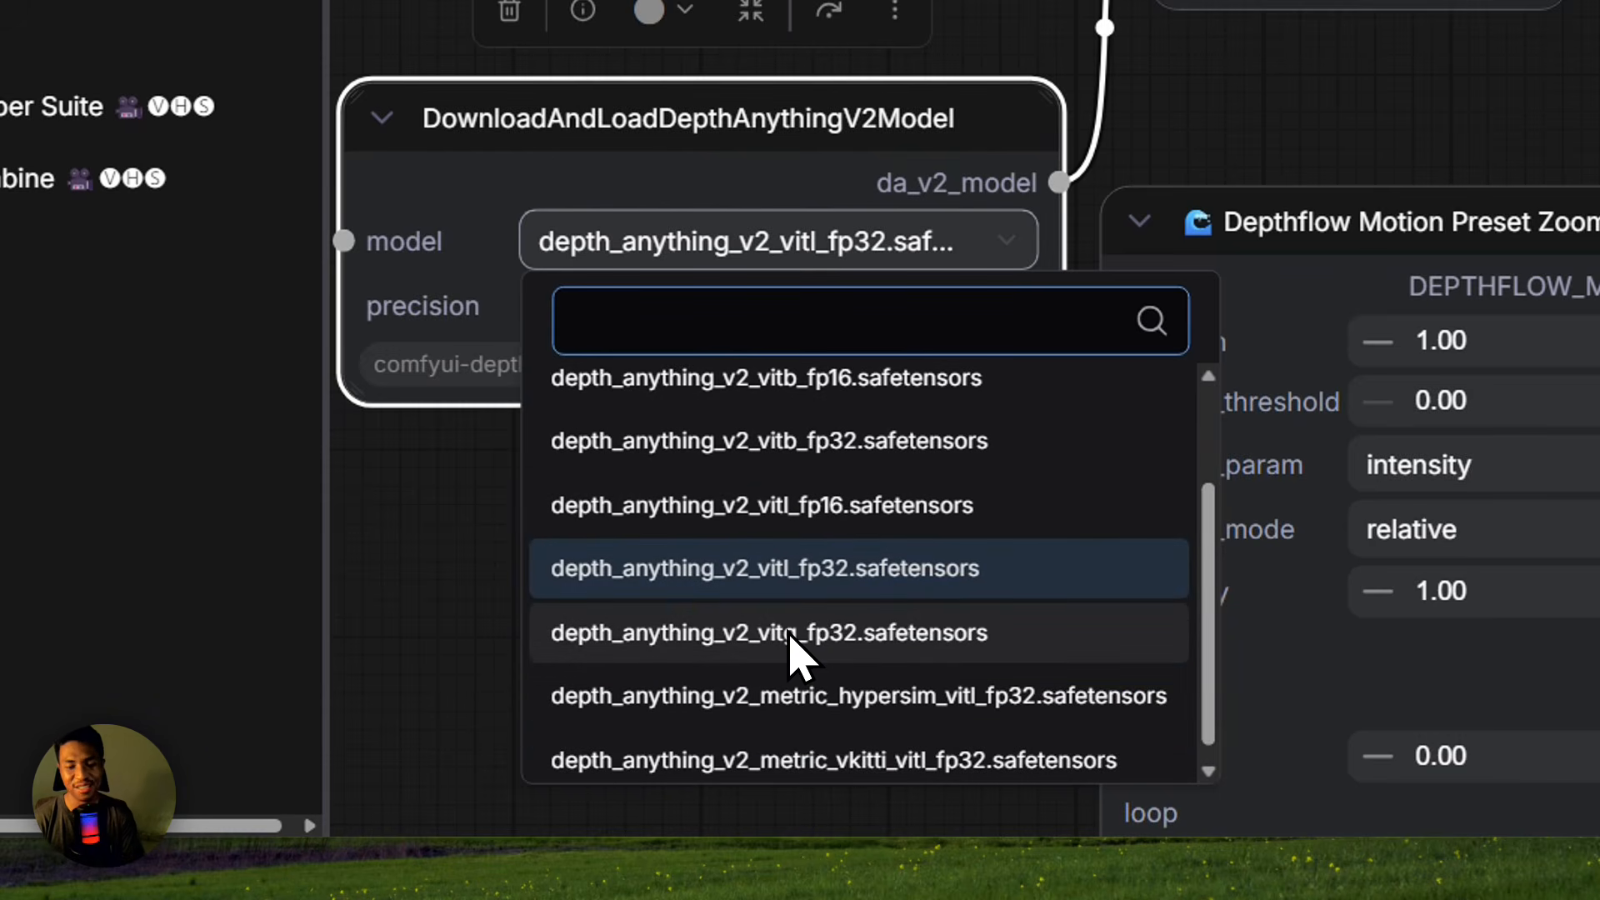
scroll(786, 642, up, 1)
scroll(808, 642, down, 1)
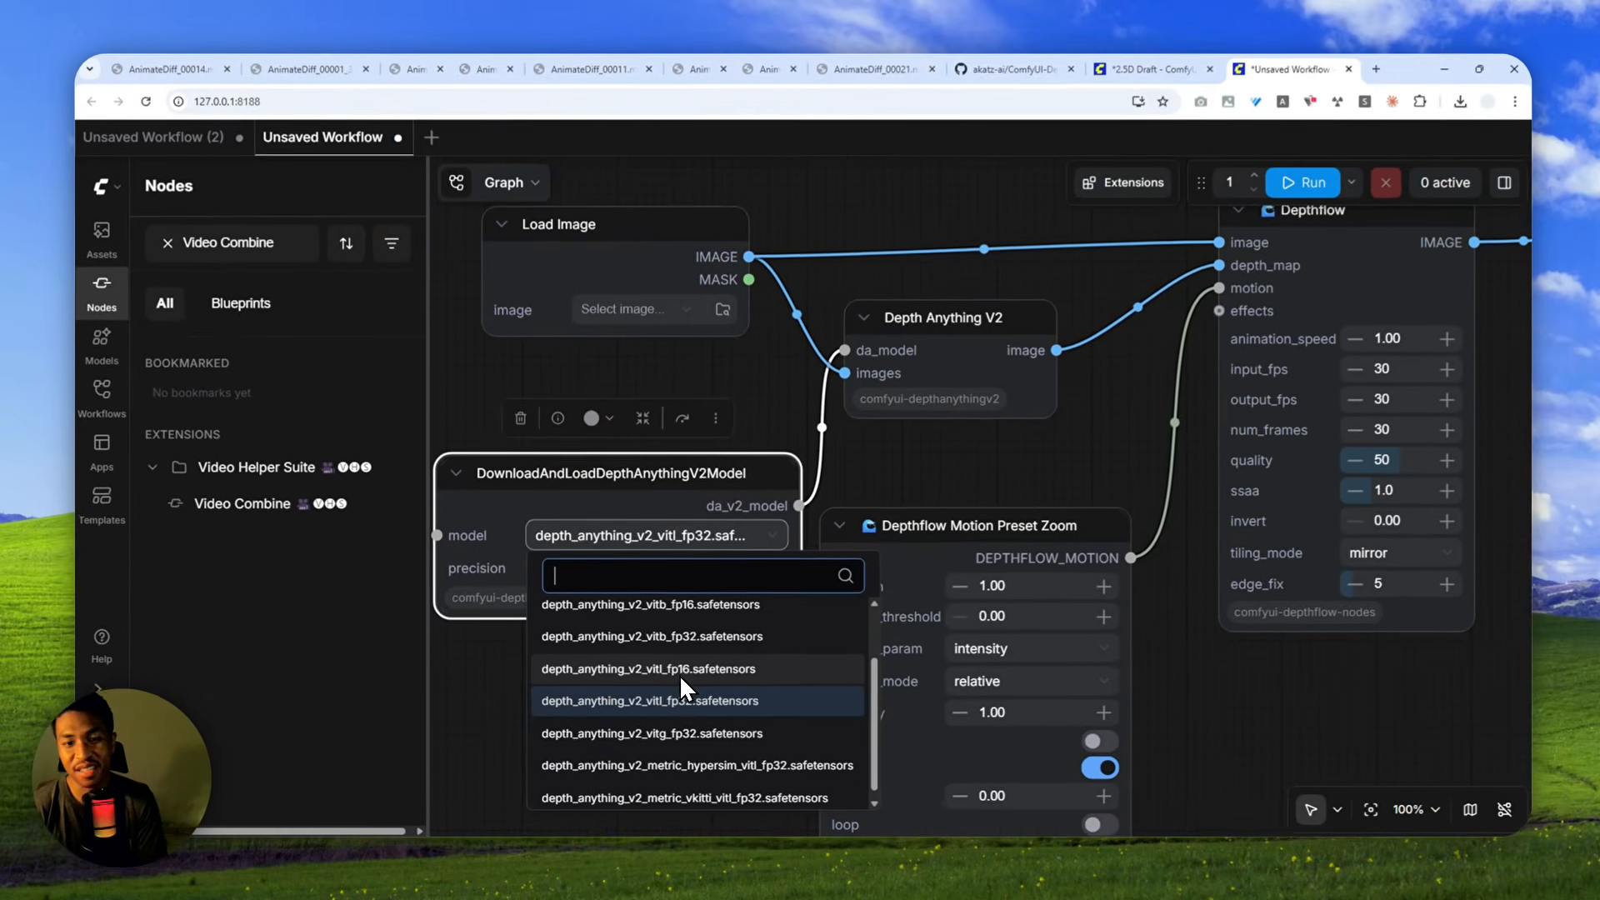
scroll(671, 662, up, 2)
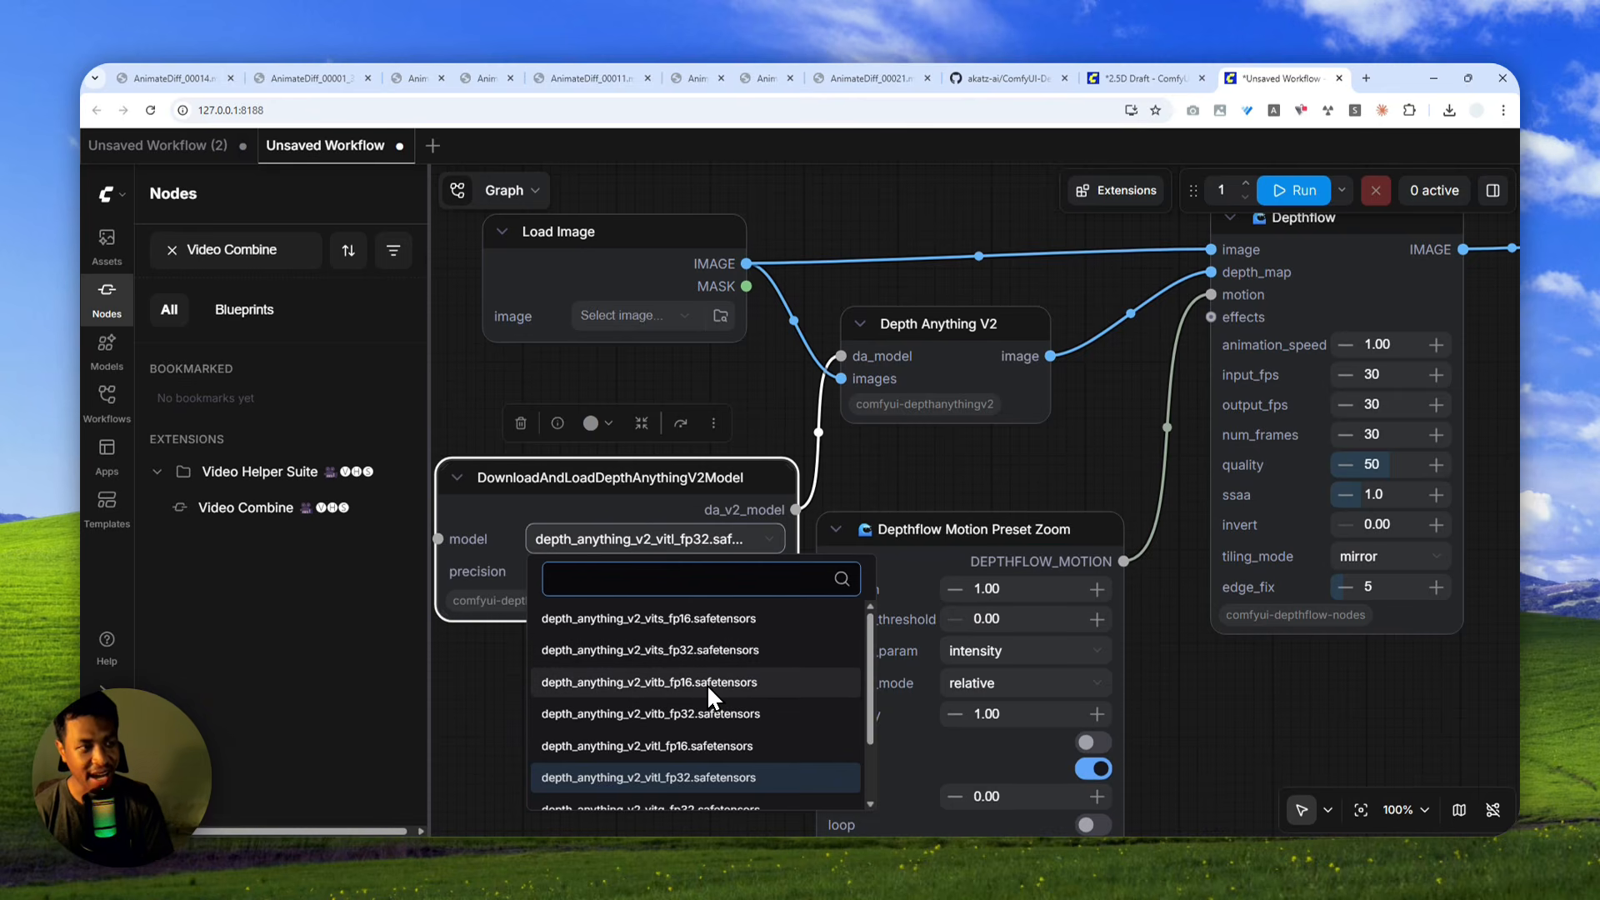
Compare the DA-2K accuracy of Depth Anything V2 ViT-B, ViT-L and ViT-G on the Emergent Mind page.
drag(1599, 199, 1329, 74)
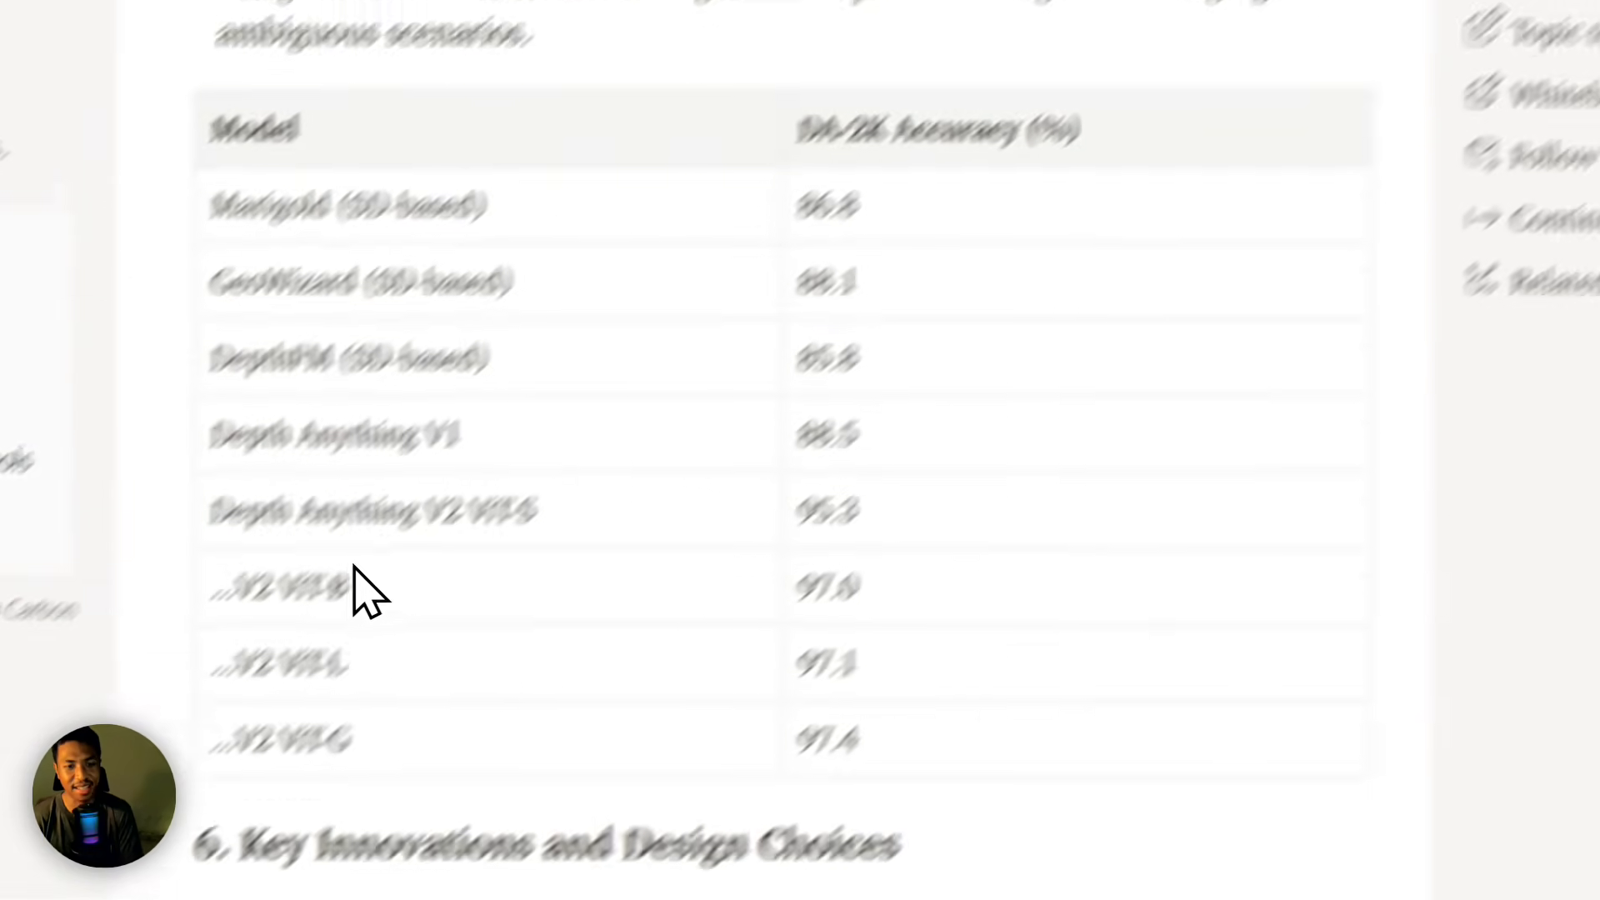
drag(583, 523, 564, 523)
drag(491, 439, 417, 446)
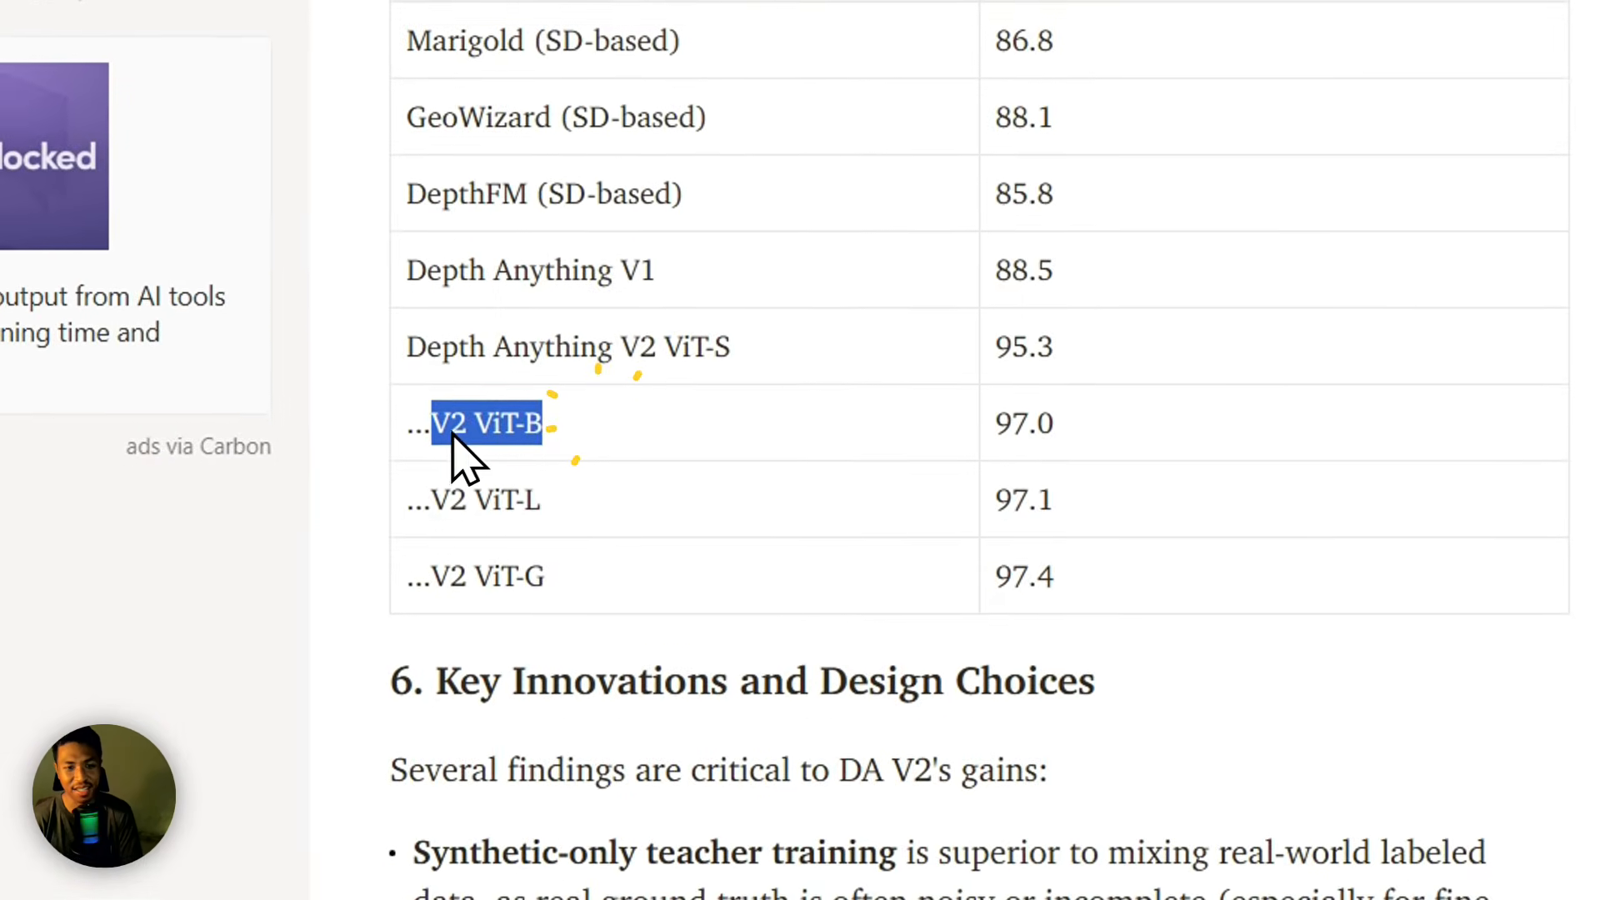
click(521, 441)
click(531, 519)
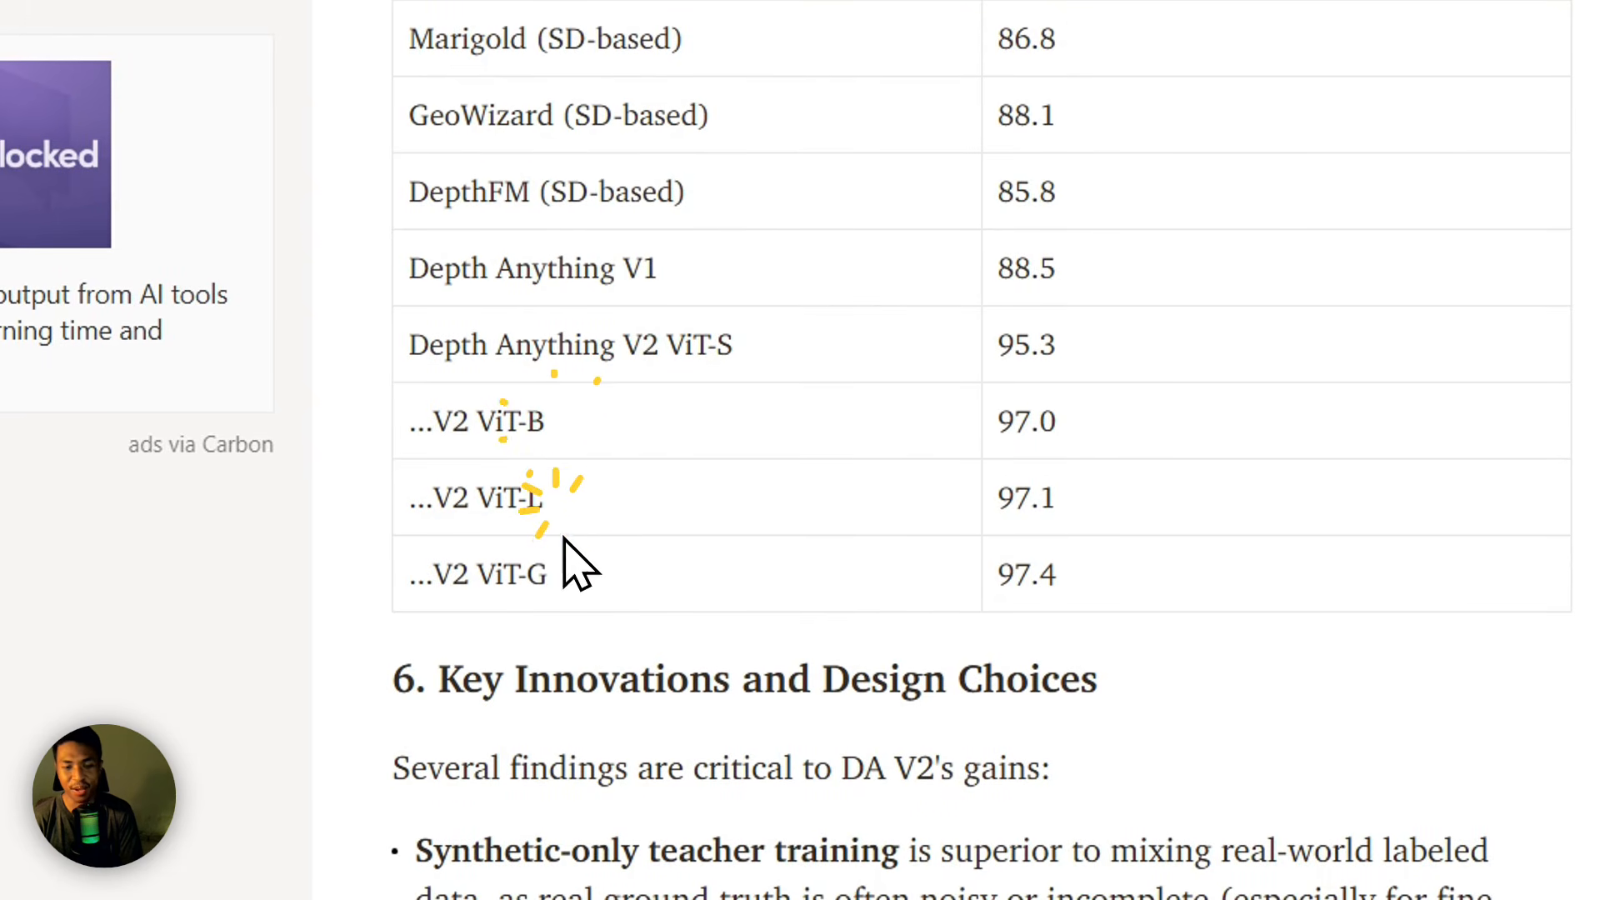
click(558, 572)
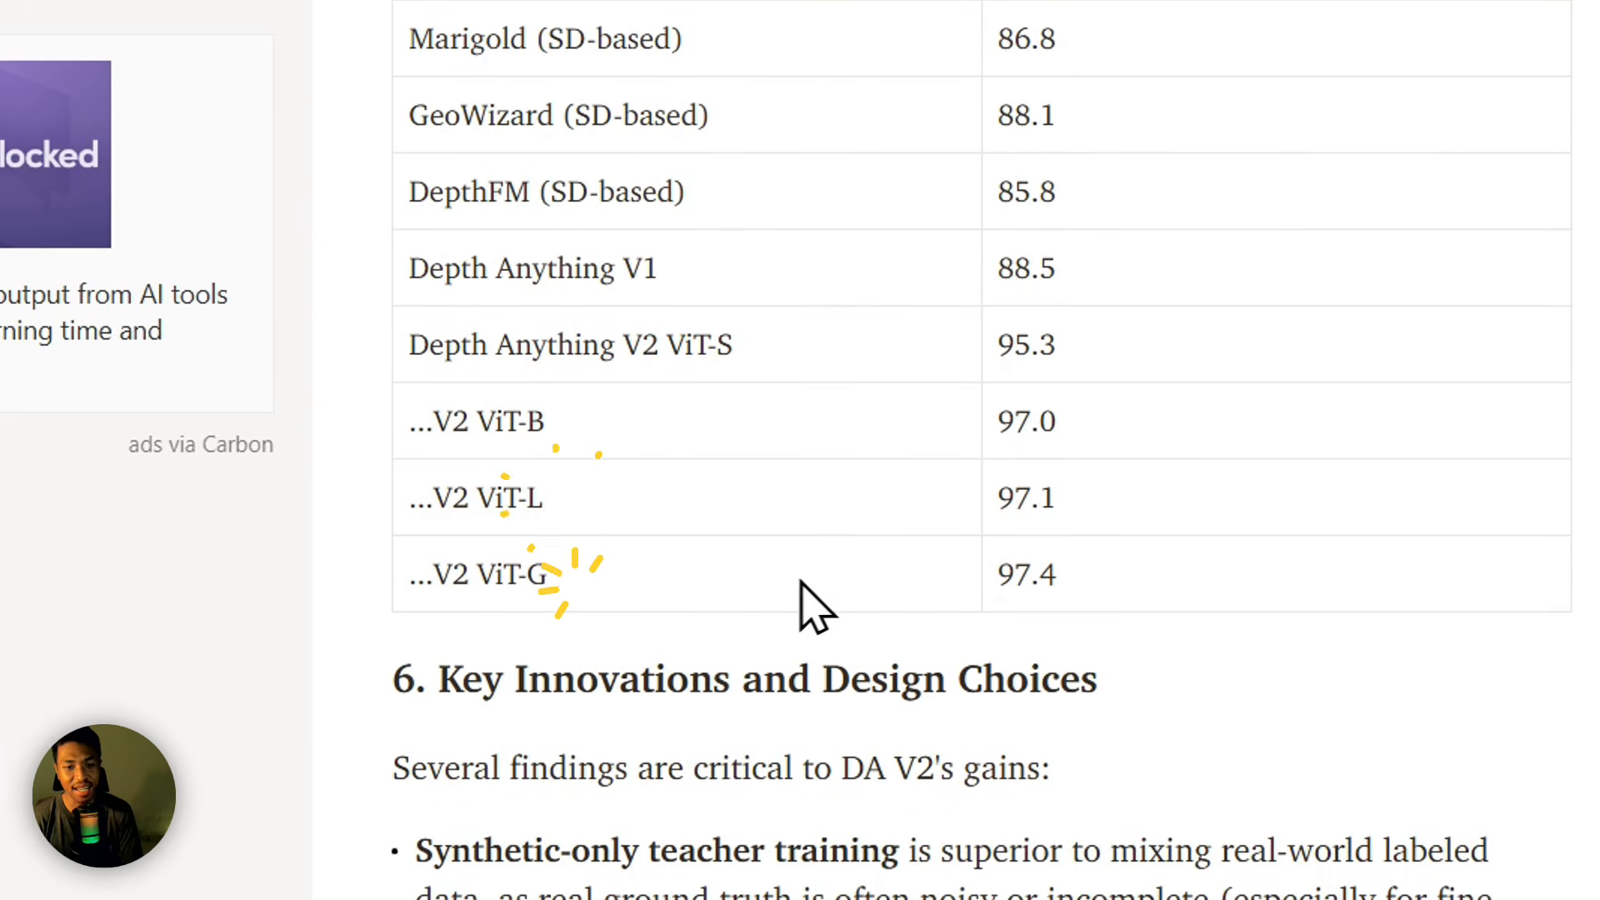
drag(983, 420, 1100, 580)
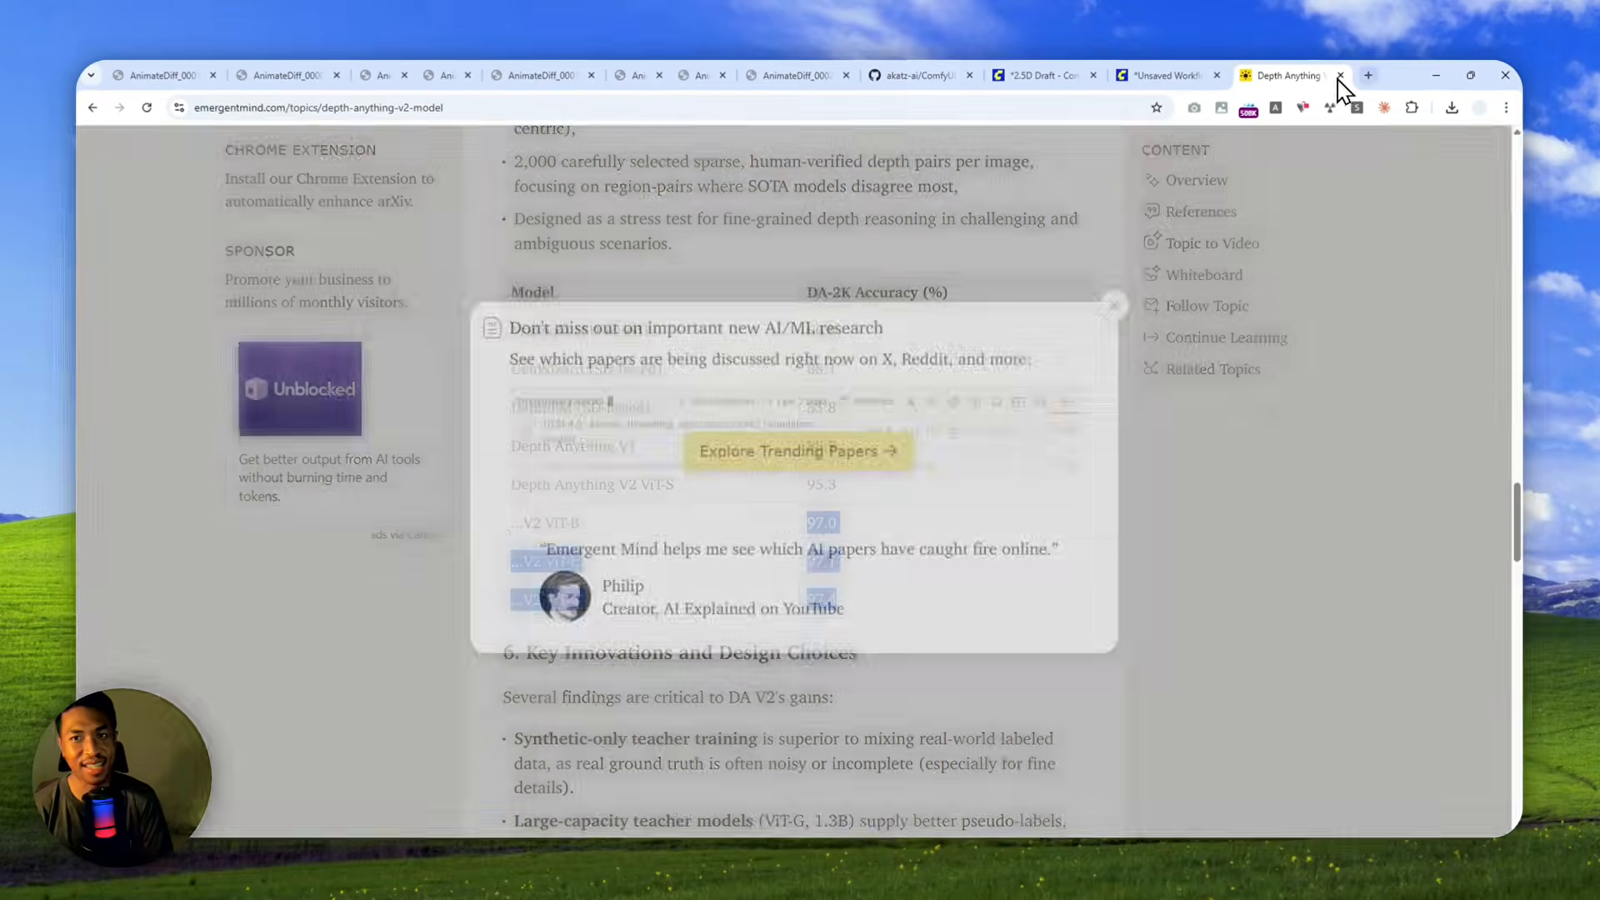
Close the Emergent Mind page and set the DownloadAndLoadDepthAnythingV2Model node's model to depth_anything_v2_vits_fp16.safetensors.
drag(1339, 67, 27, 226)
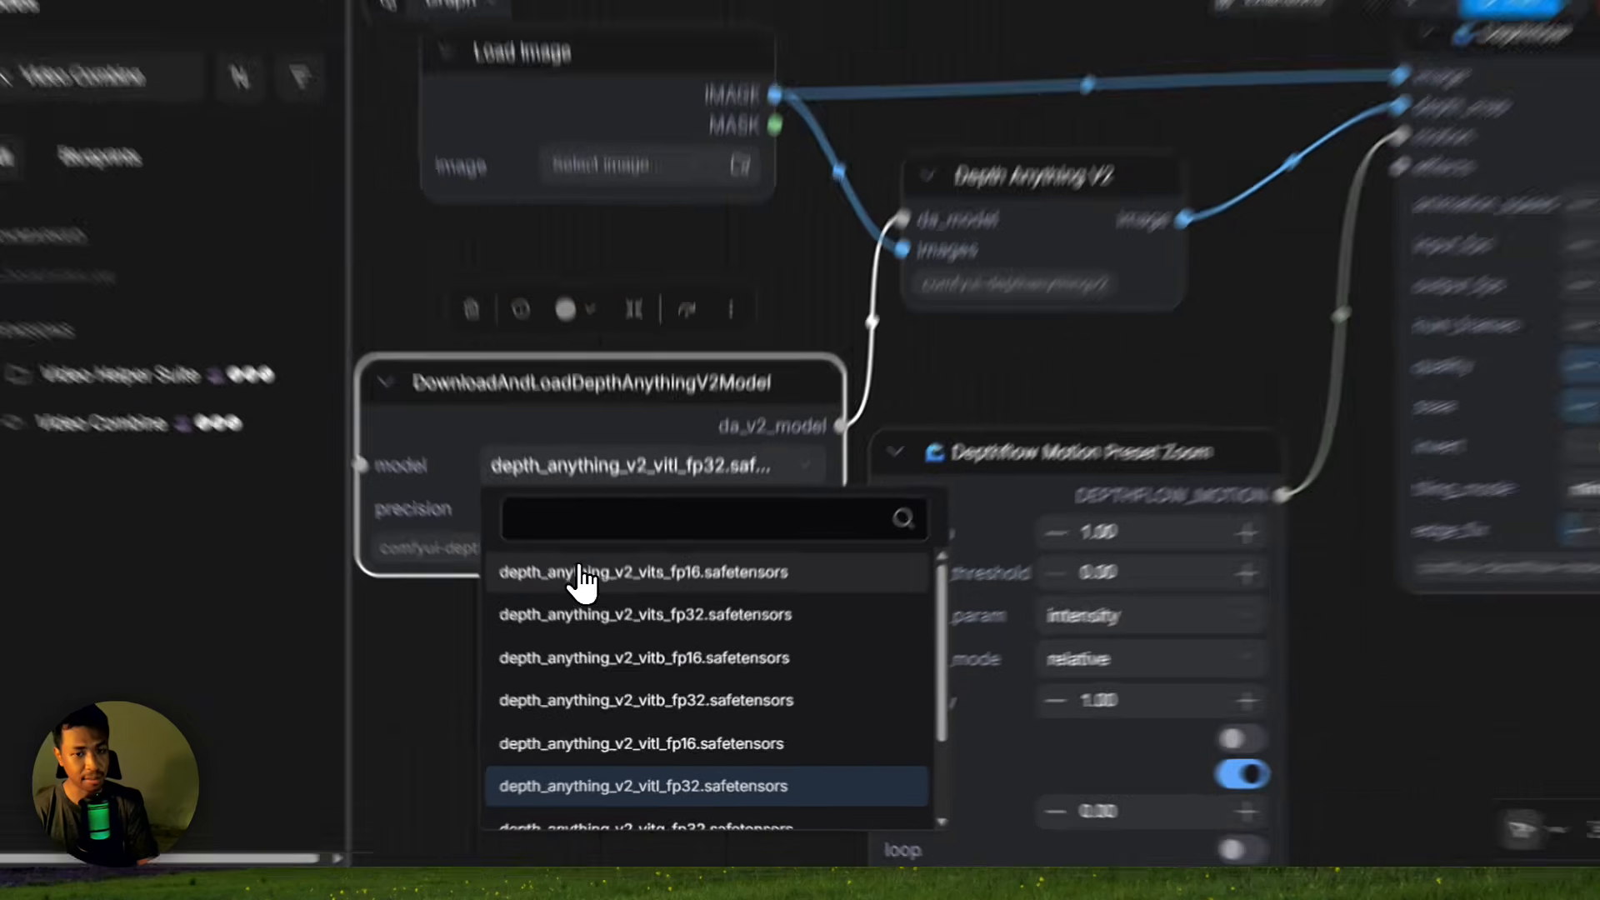
click(600, 618)
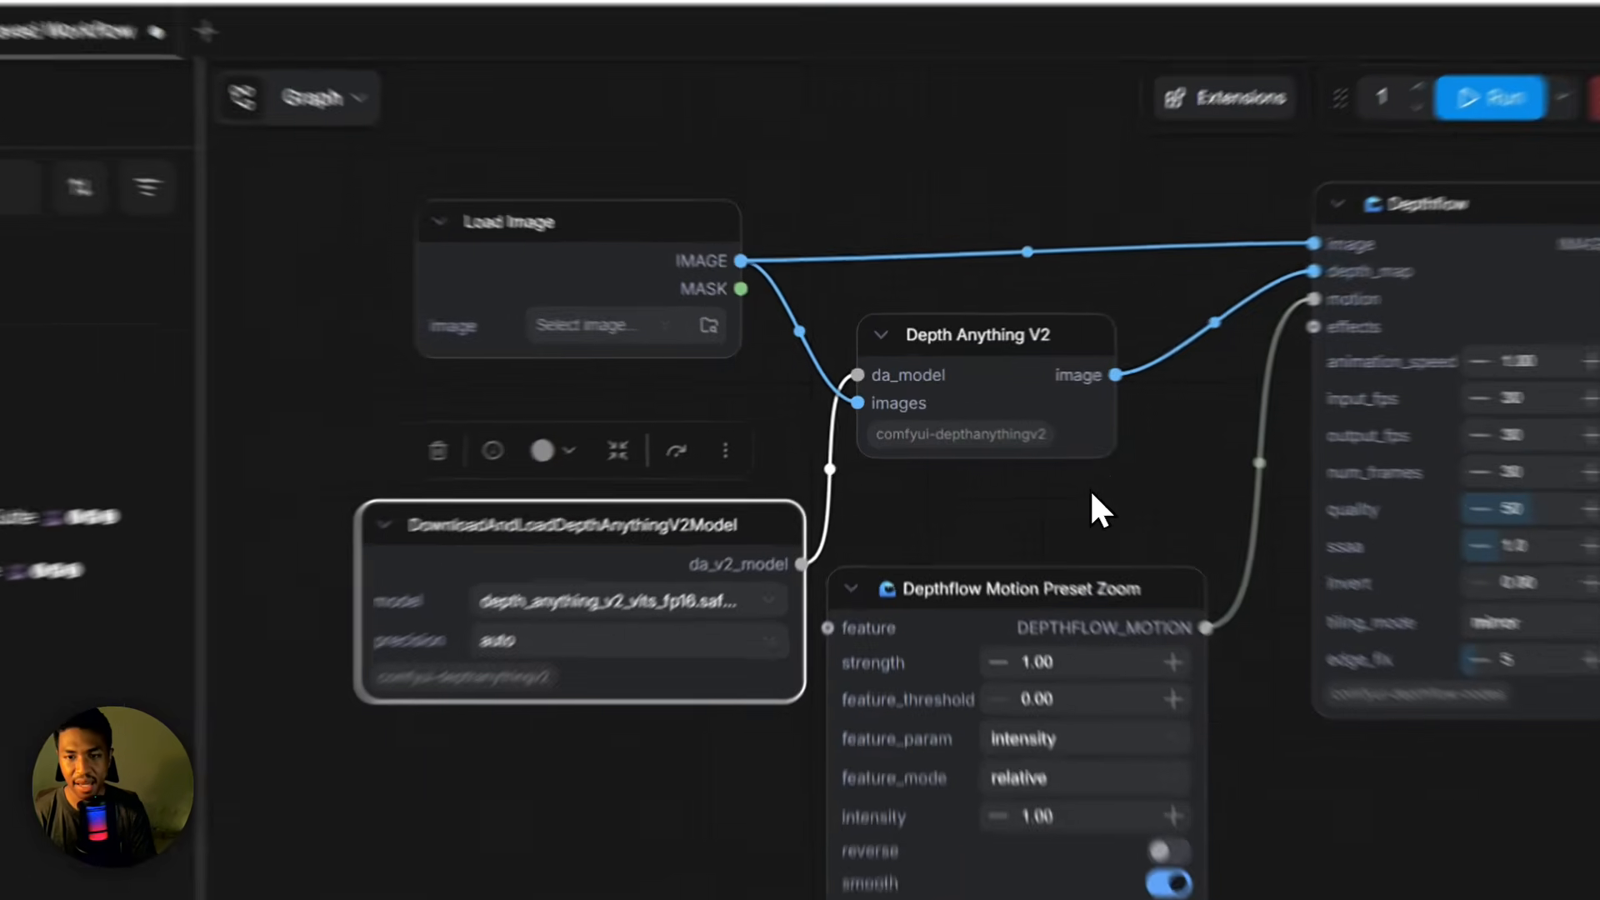
Set the Depthflow node's animation_speed to 0.5.
drag(958, 421, 740, 516)
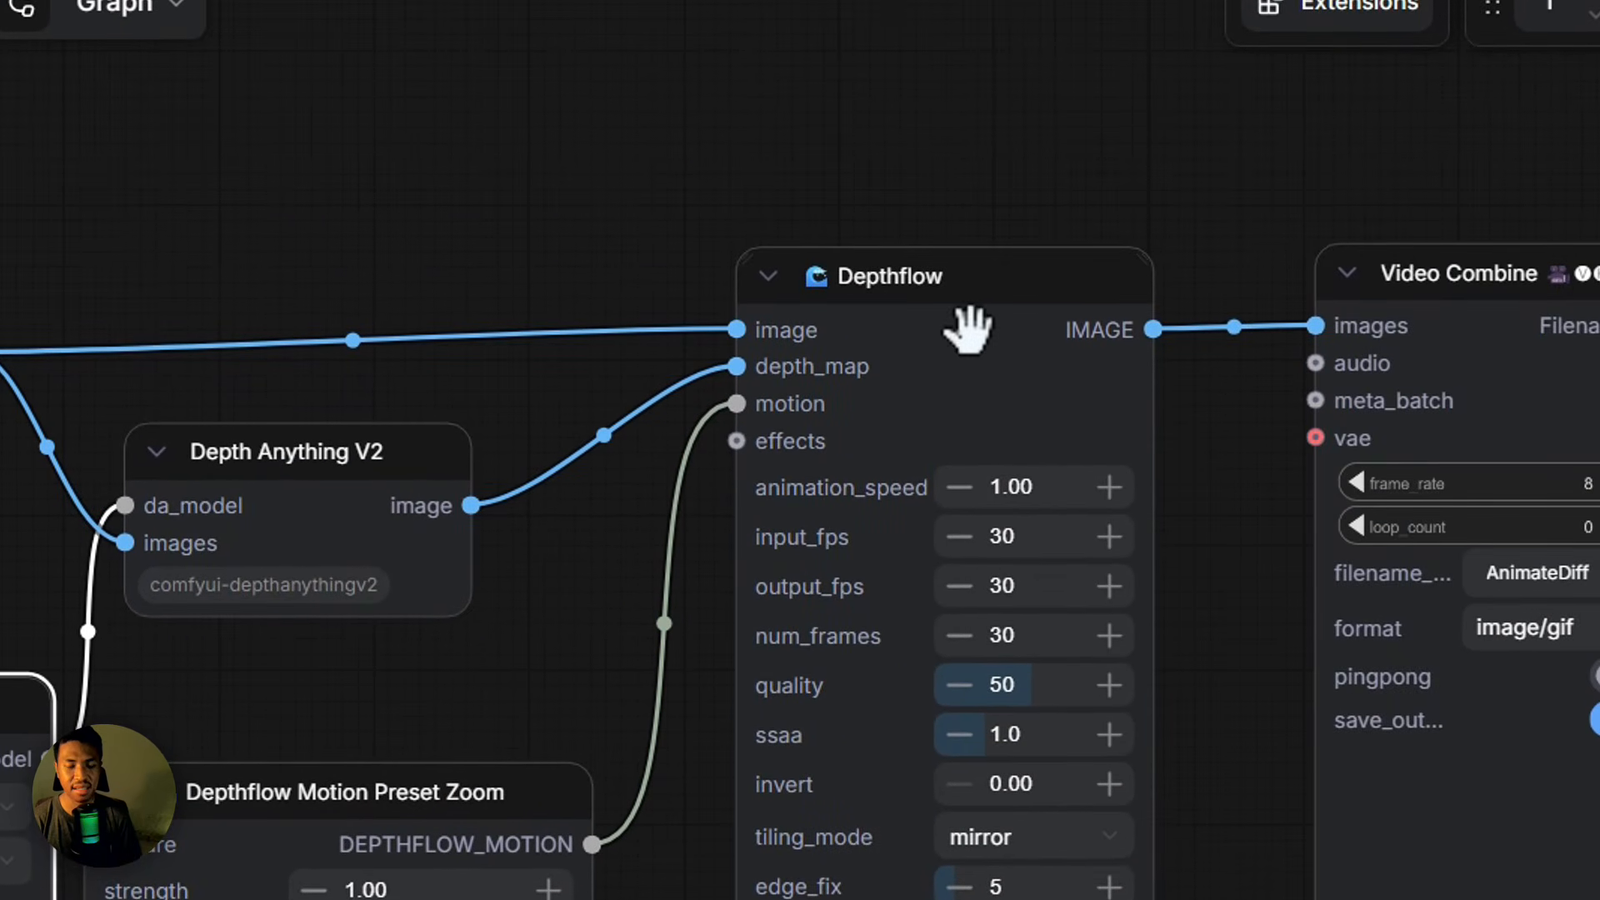
click(939, 279)
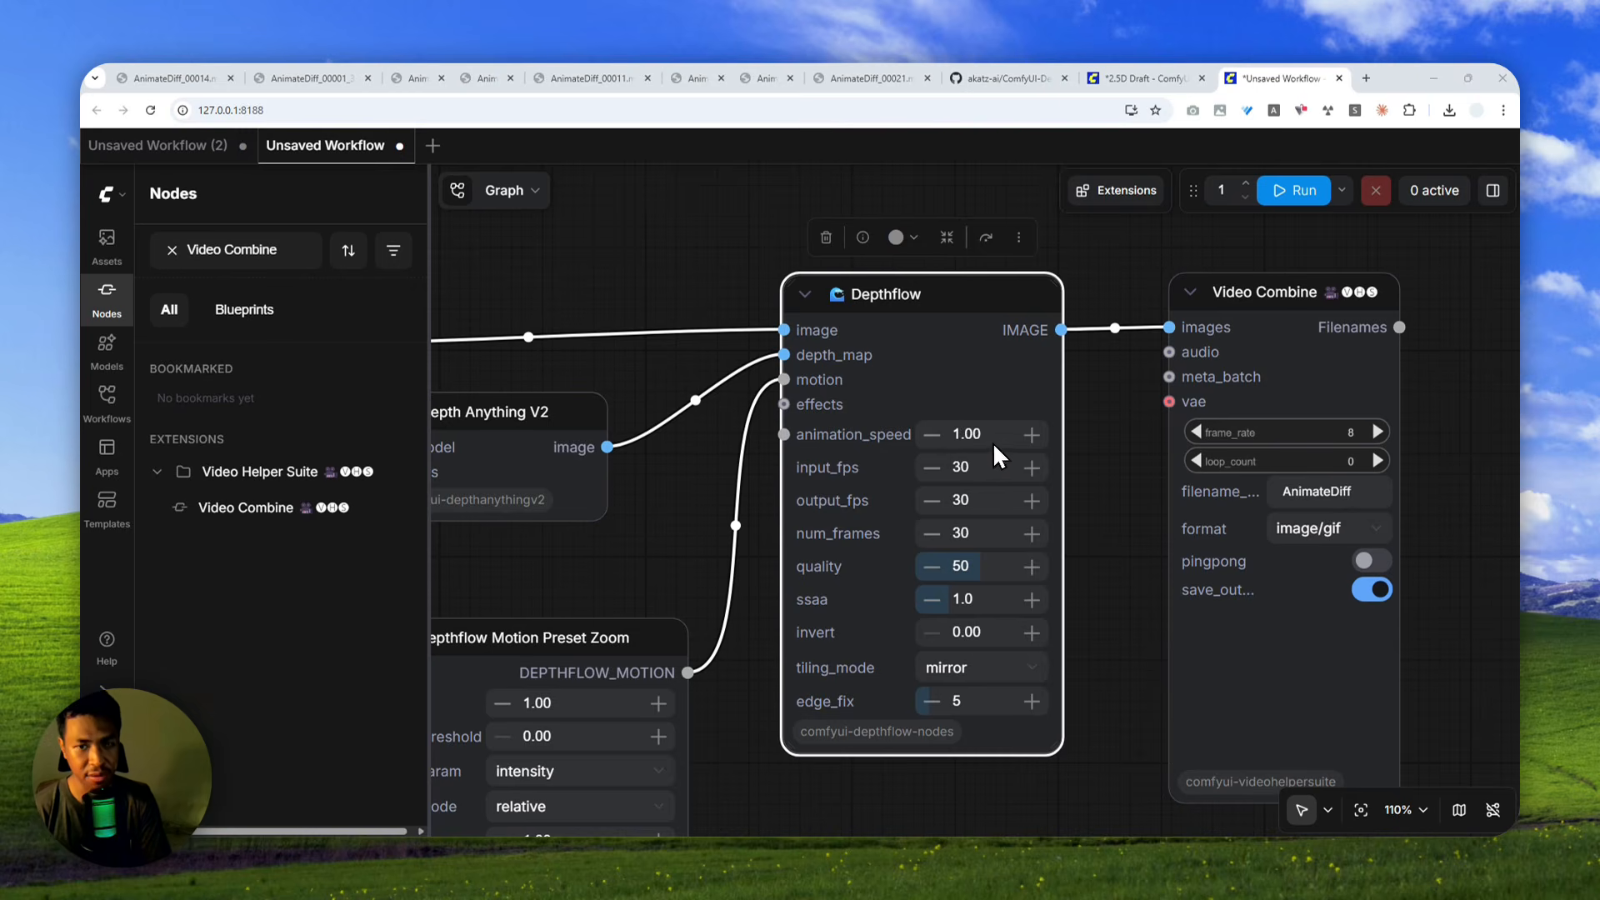
scroll(992, 441, up, 1)
double_click(971, 434)
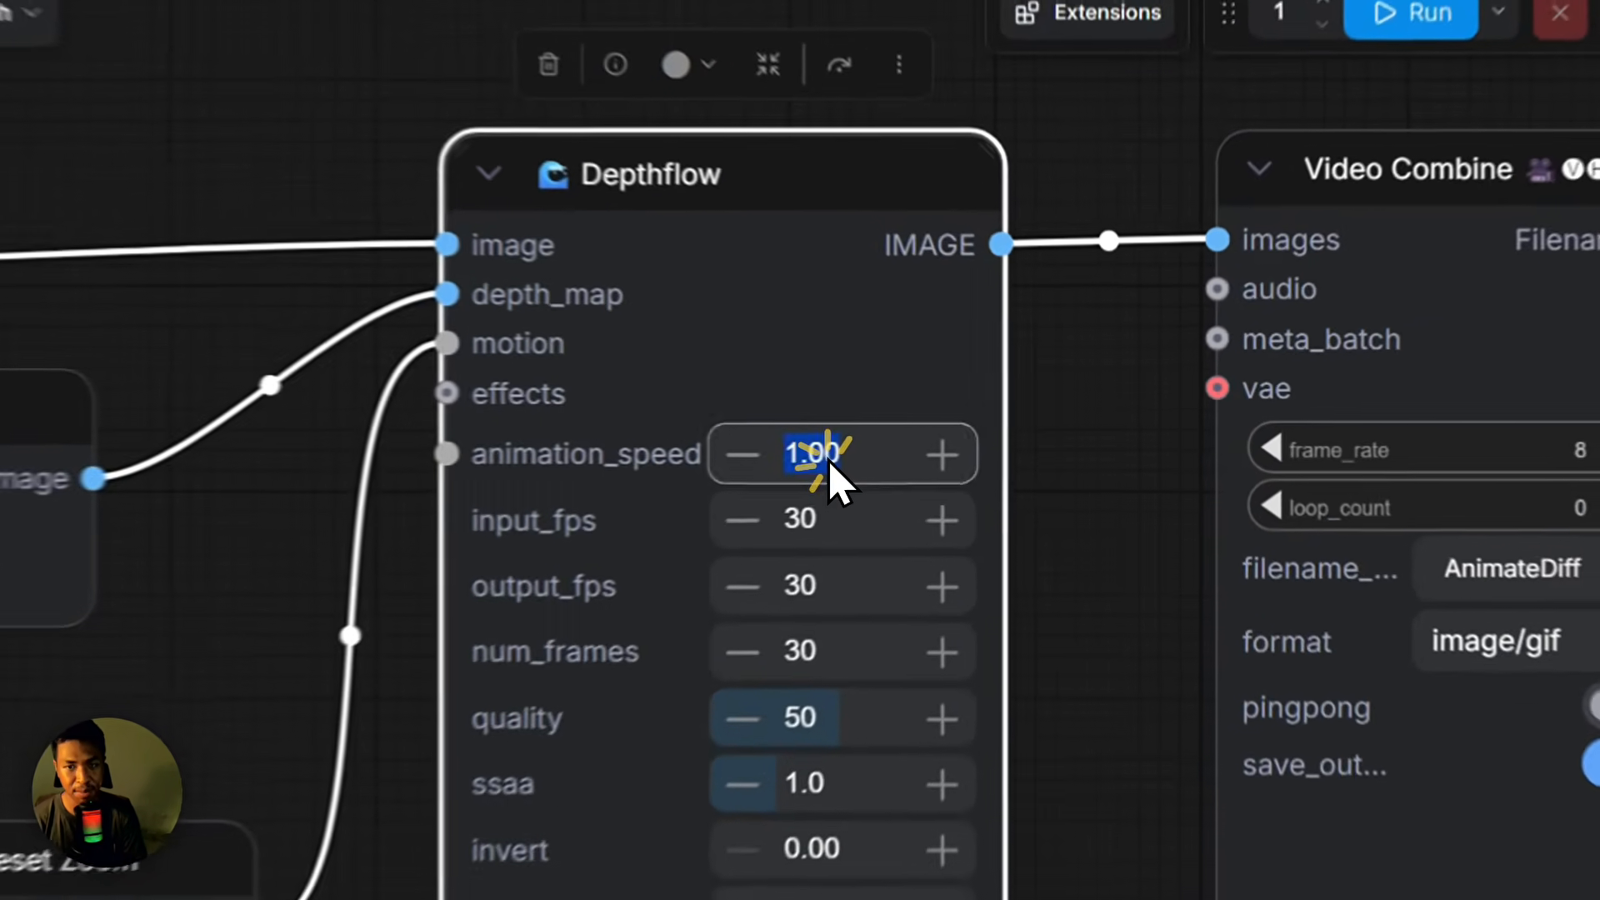
text(0)
key(super+period)
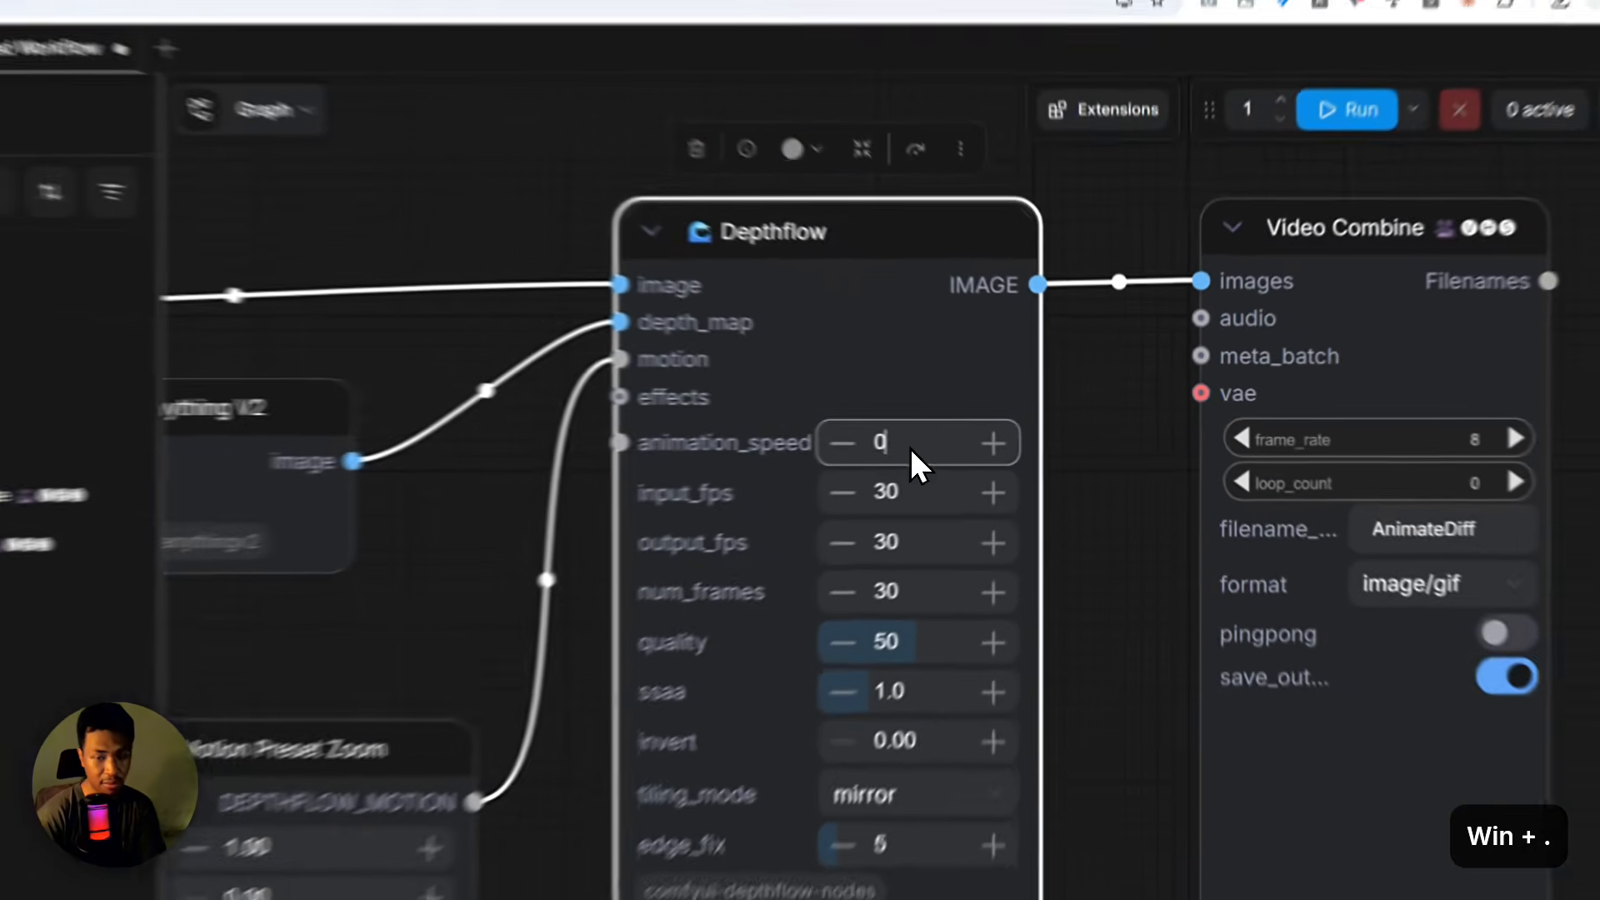
text(5)
key(Return)
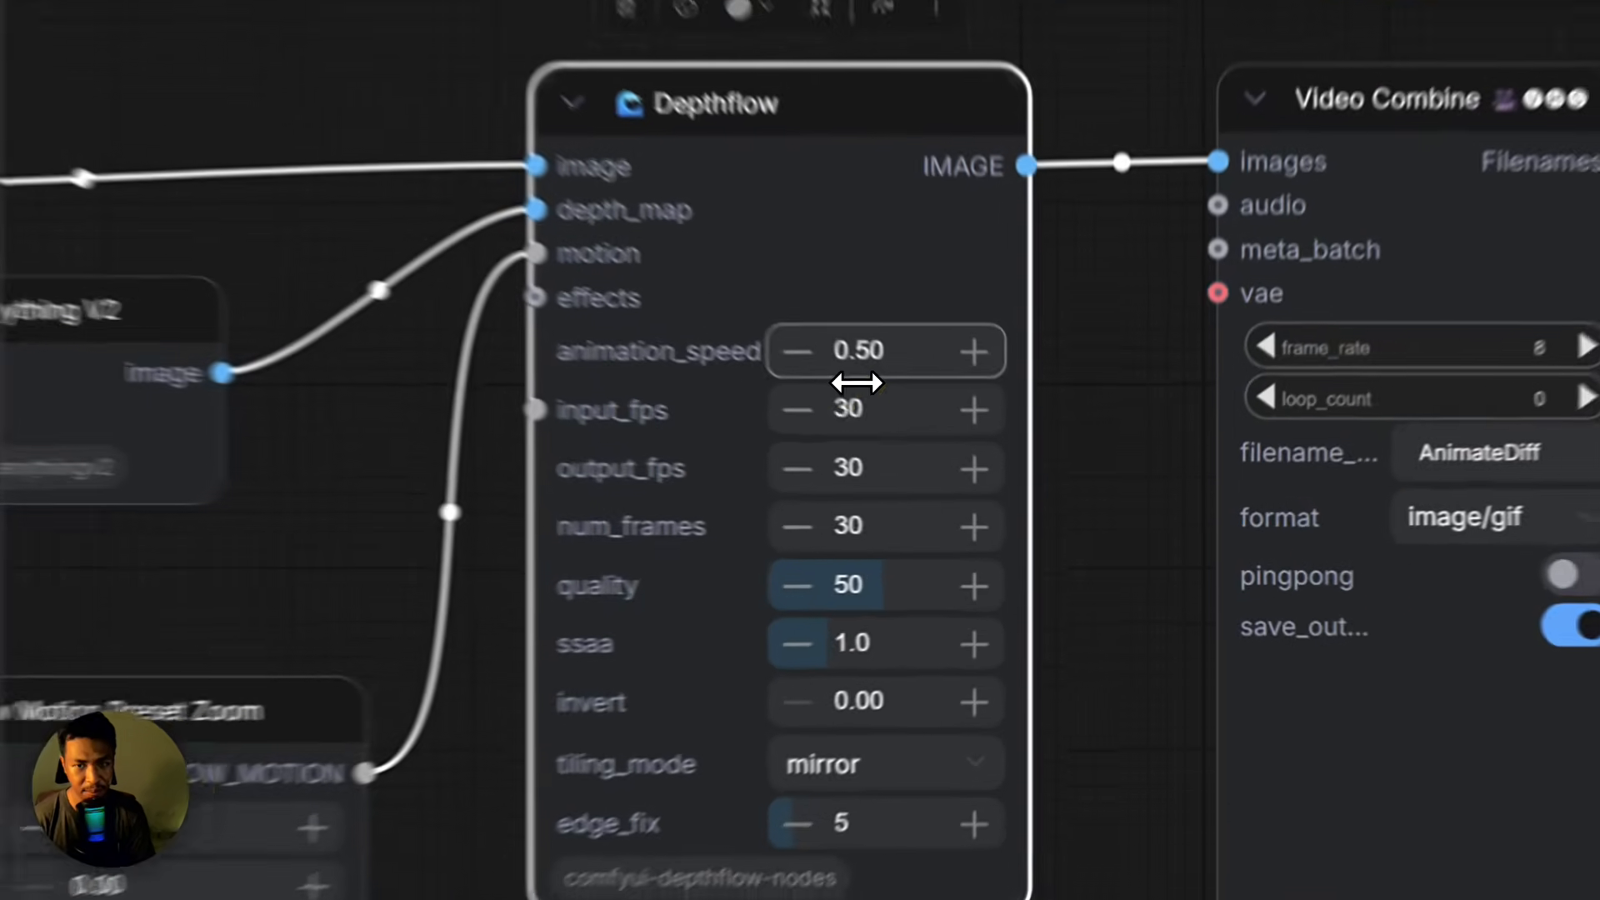
Set Depthflow's input_fps and output_fps to 24 and its num_frames to 120.
double_click(975, 469)
text(25)
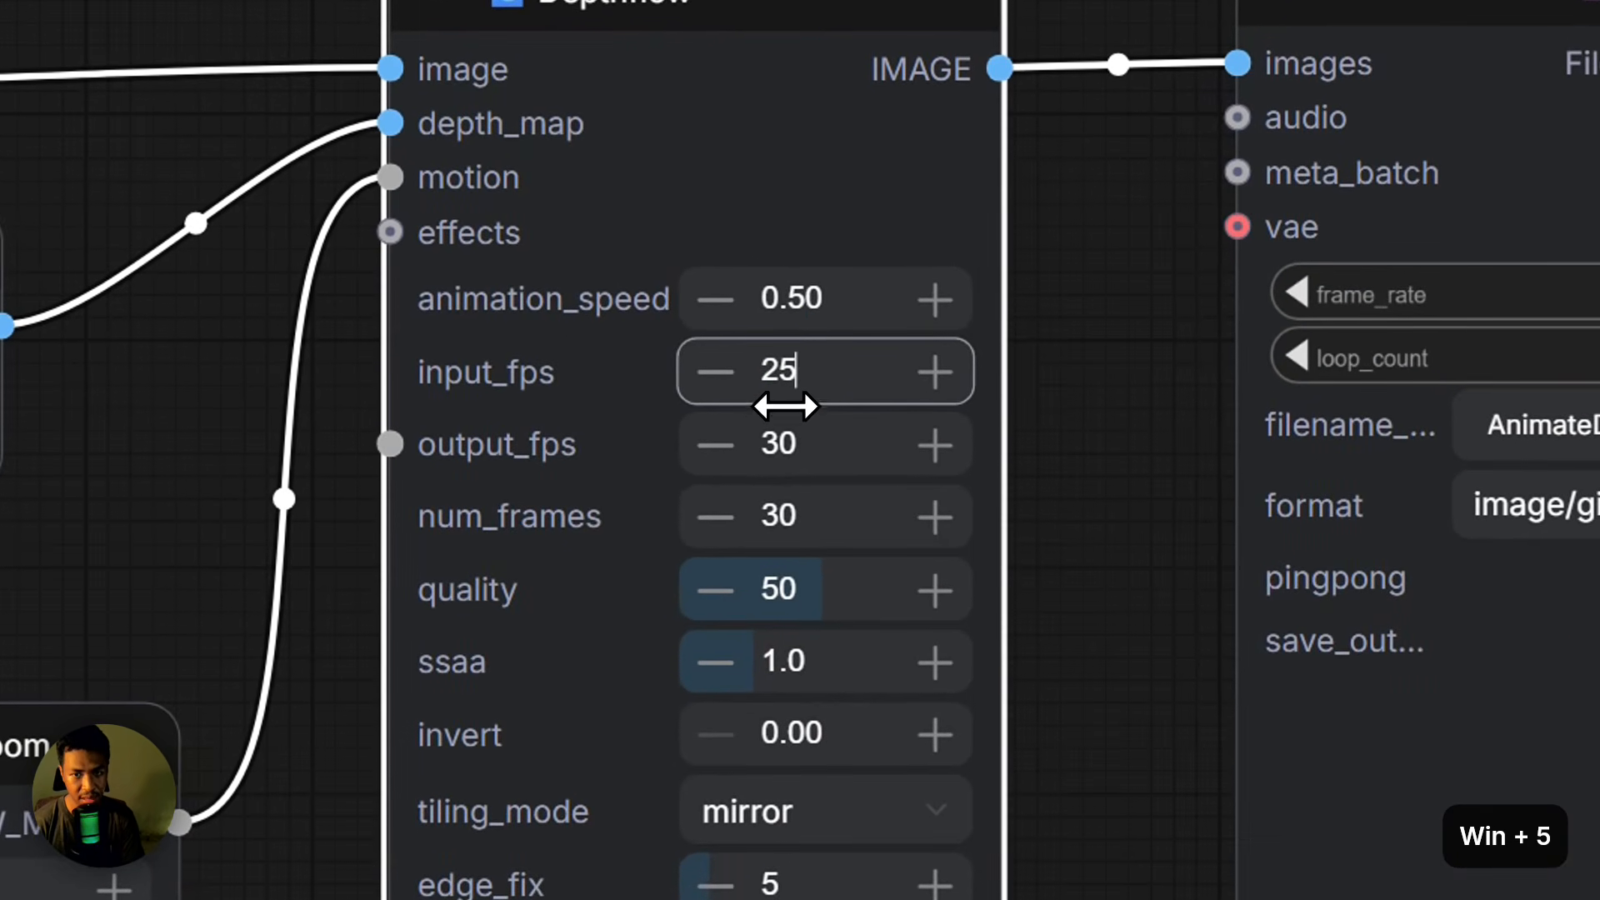
key(BackSpace)
text(4)
double_click(821, 450)
text(24)
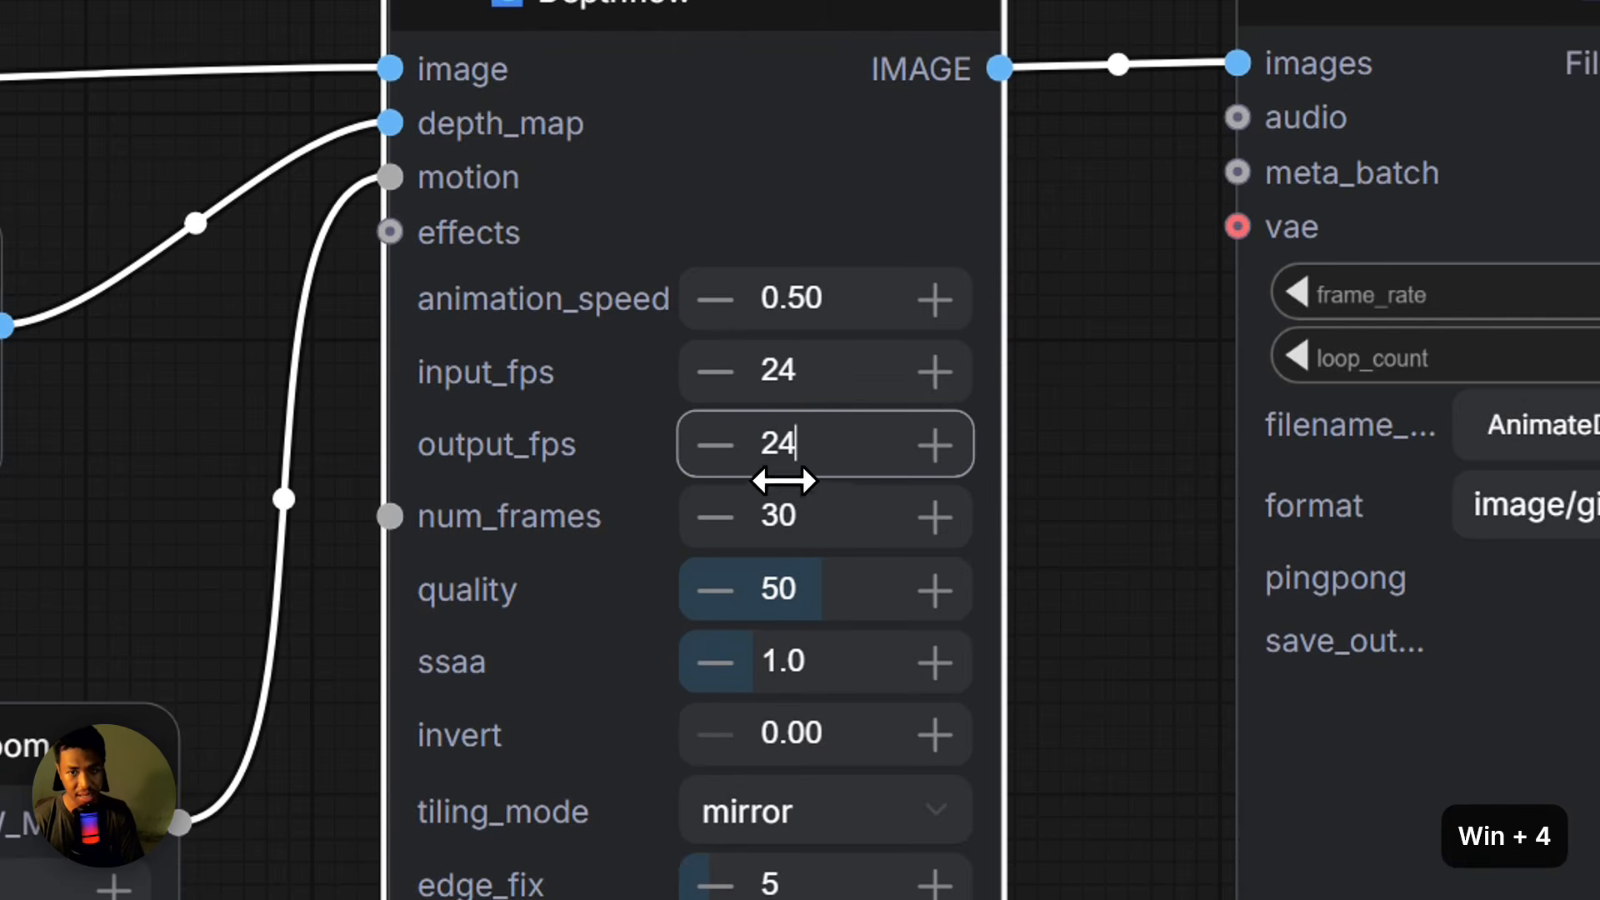
double_click(793, 529)
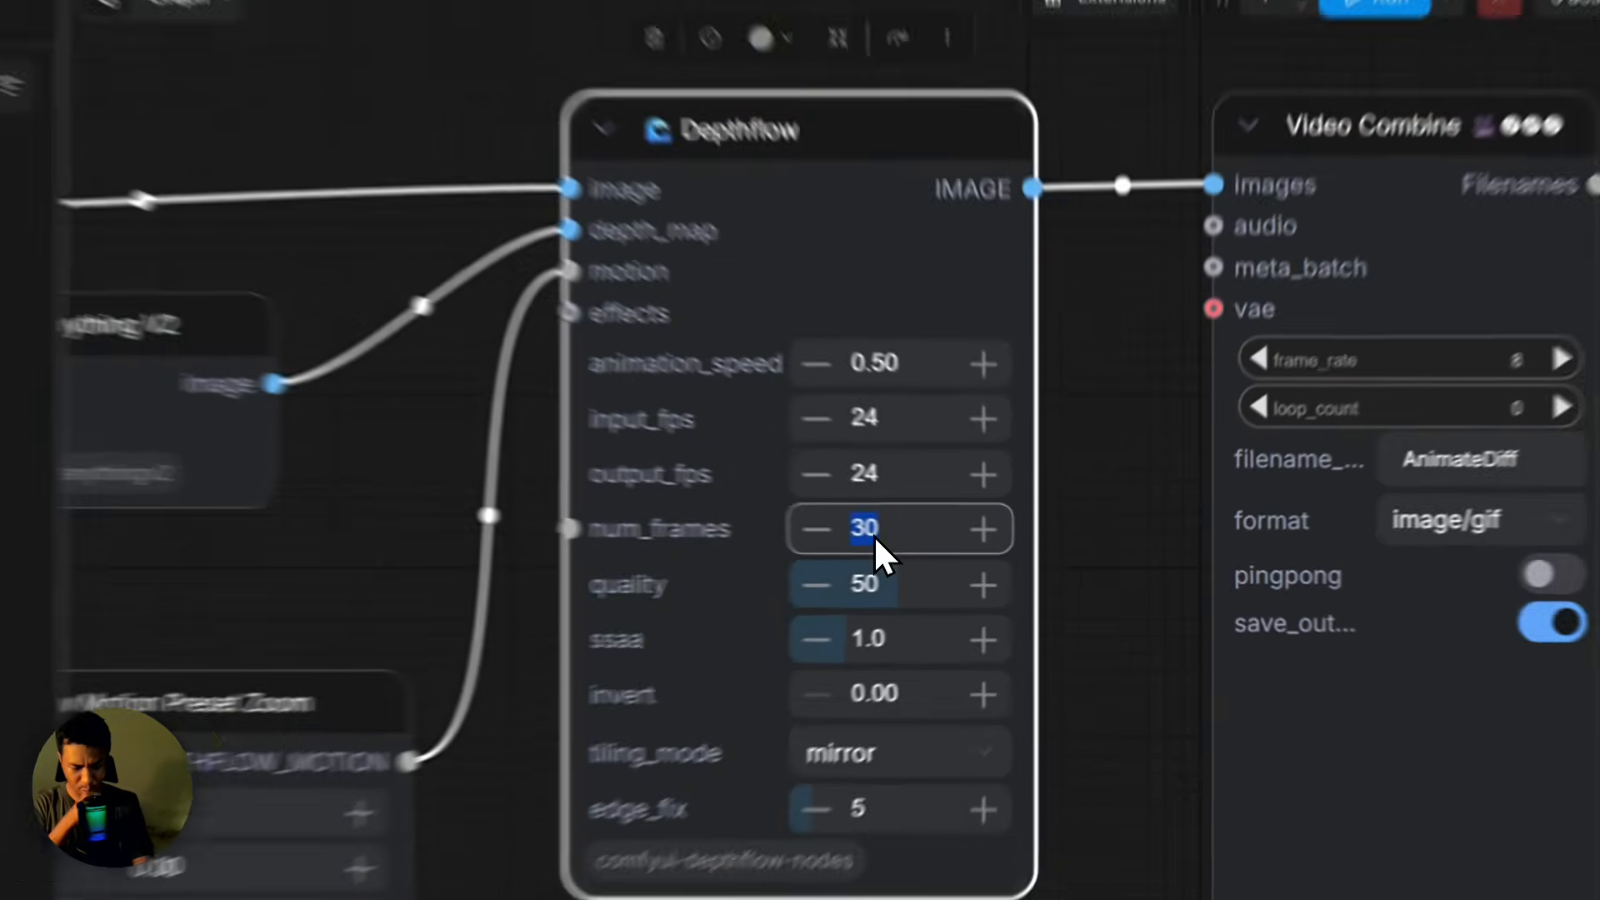
text(120)
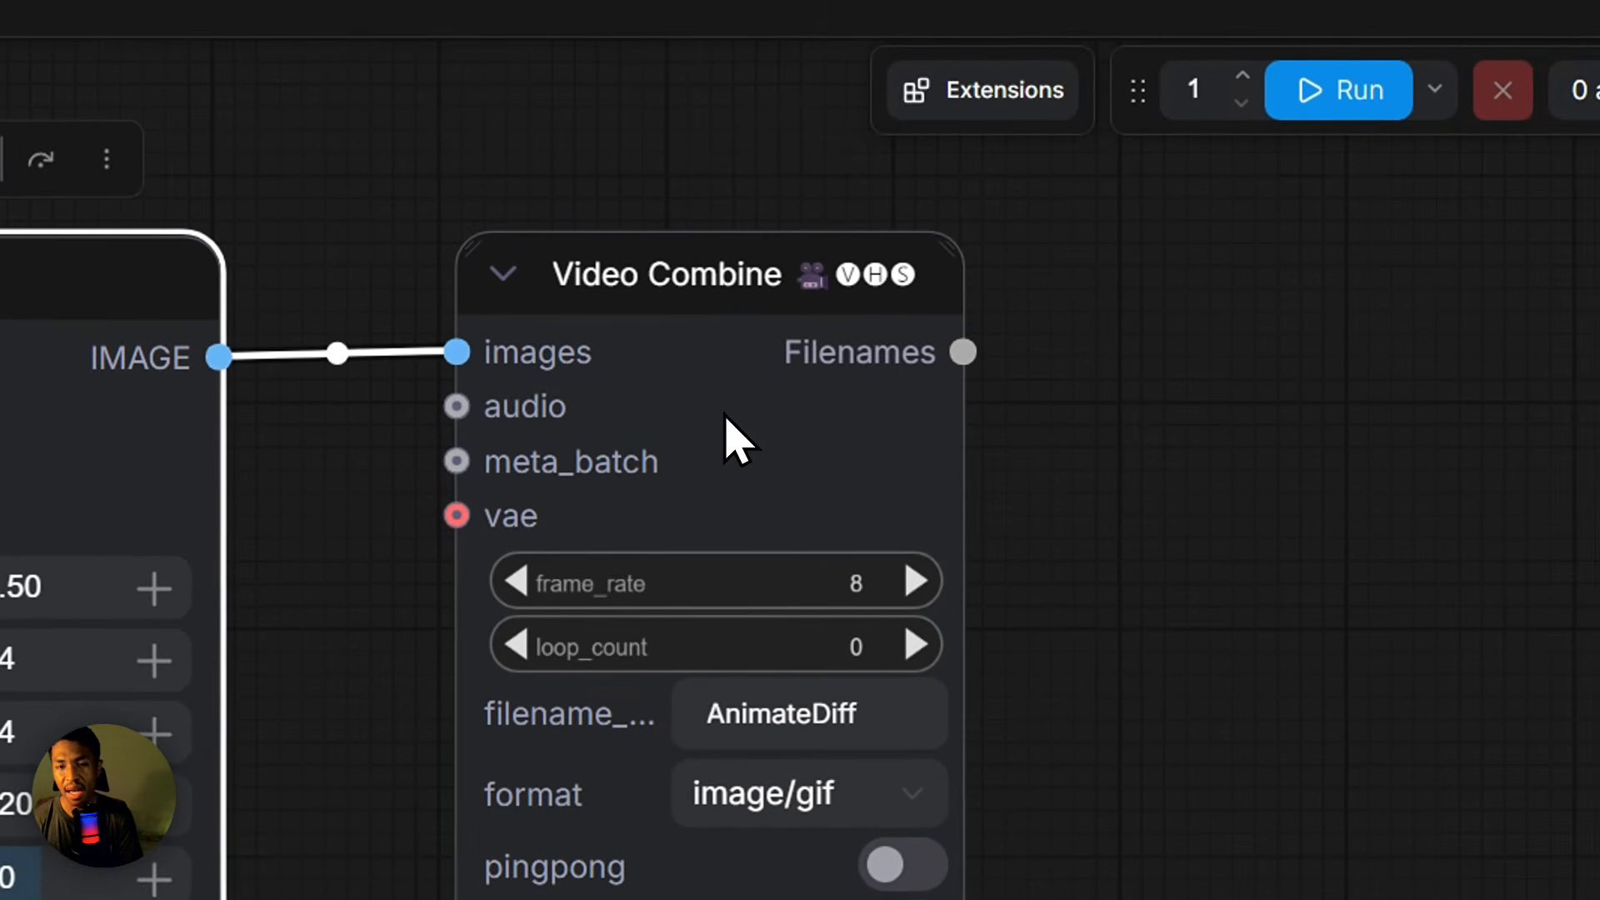
Set the Video Combine node's frame_rate to 24 and its format to video/h264-mp4.
click(912, 585)
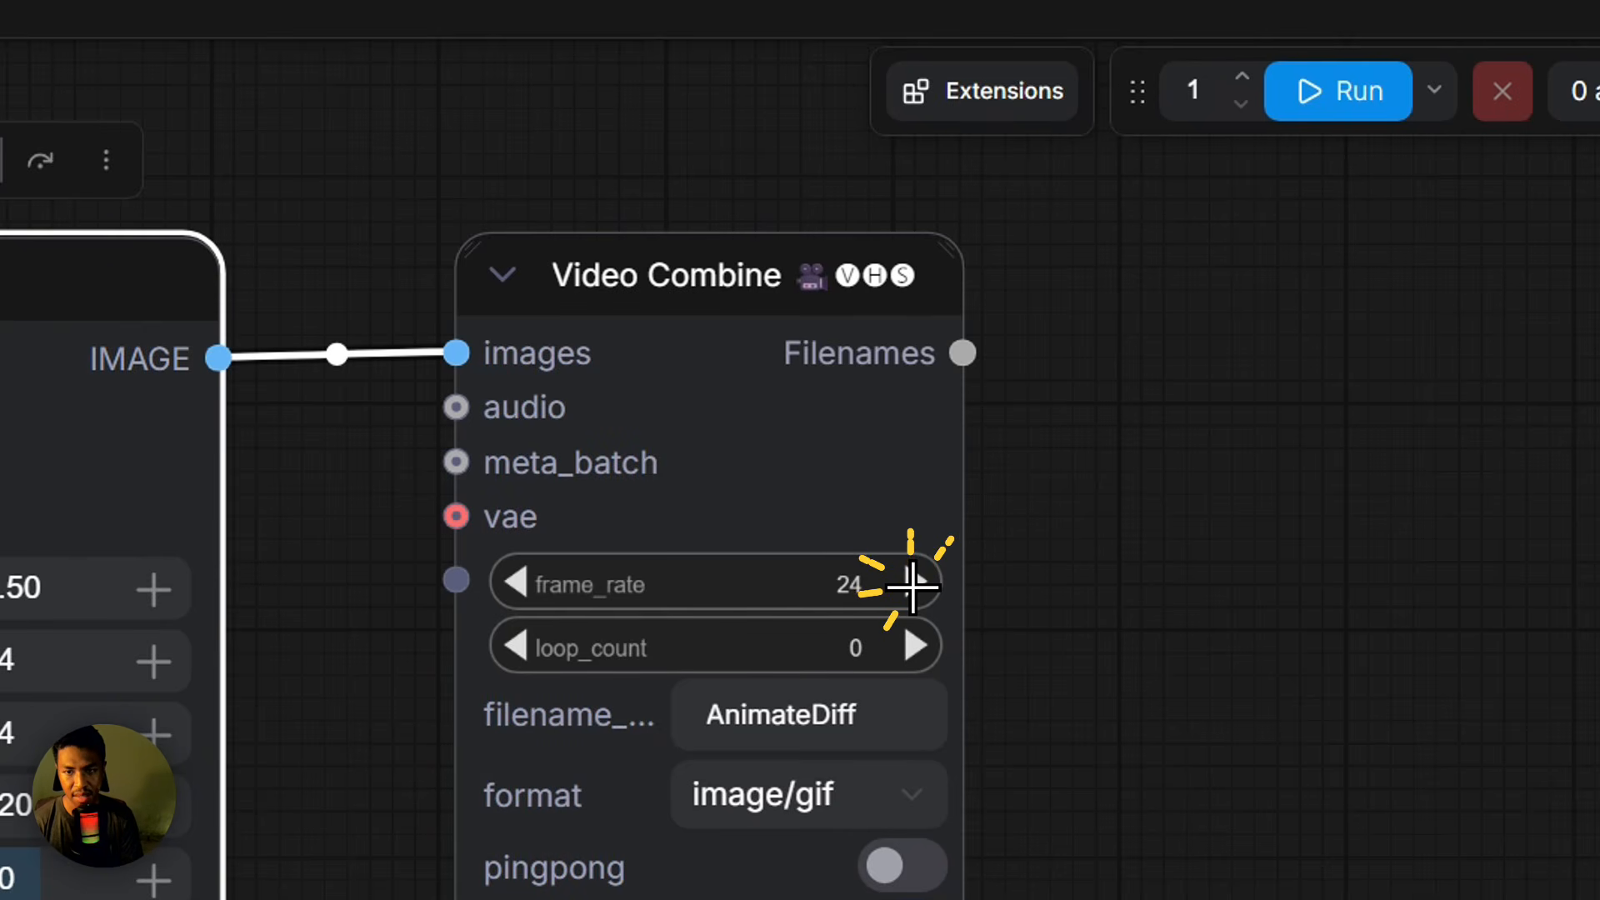
click(863, 814)
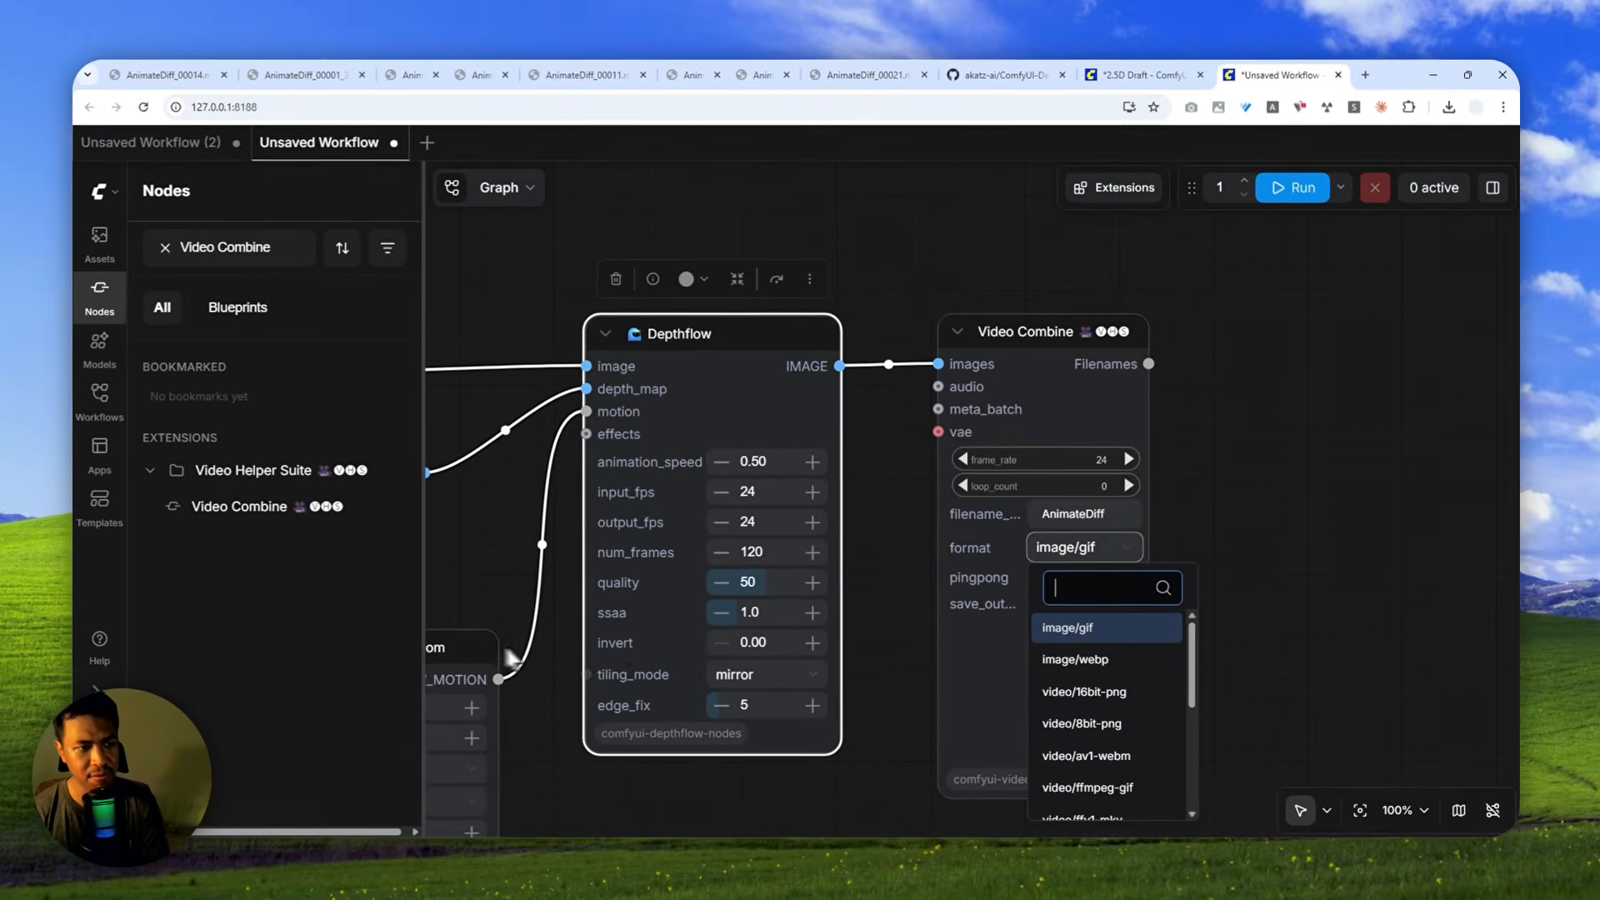
scroll(1147, 748, down, 3)
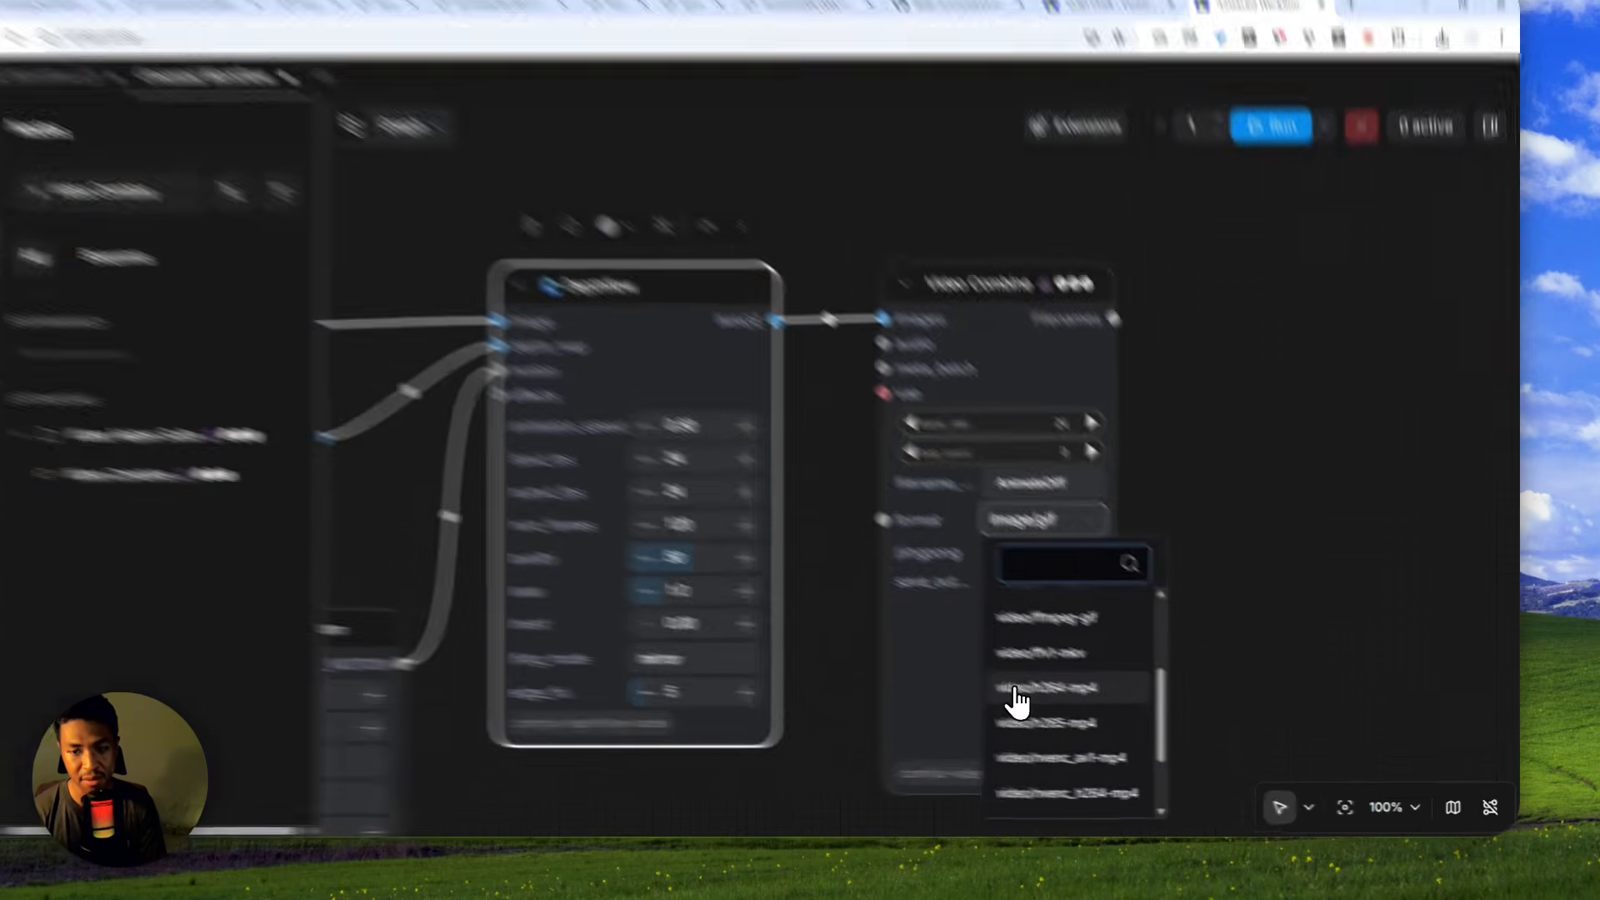
click(1100, 701)
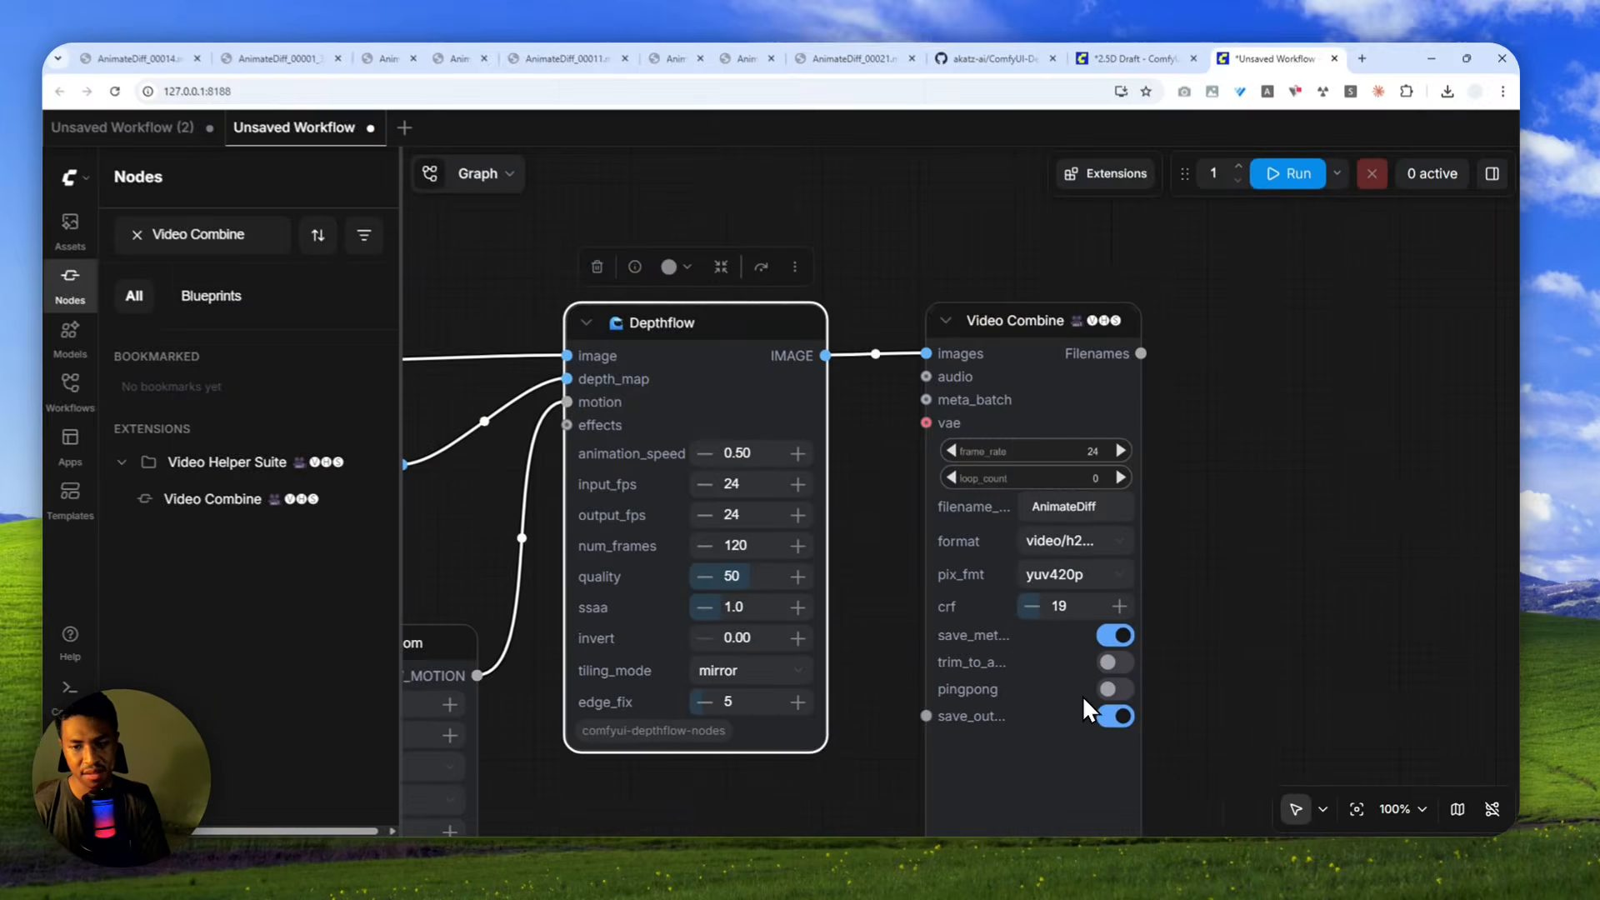
Turn off the save_output option in the Video Combine node.
click(1125, 718)
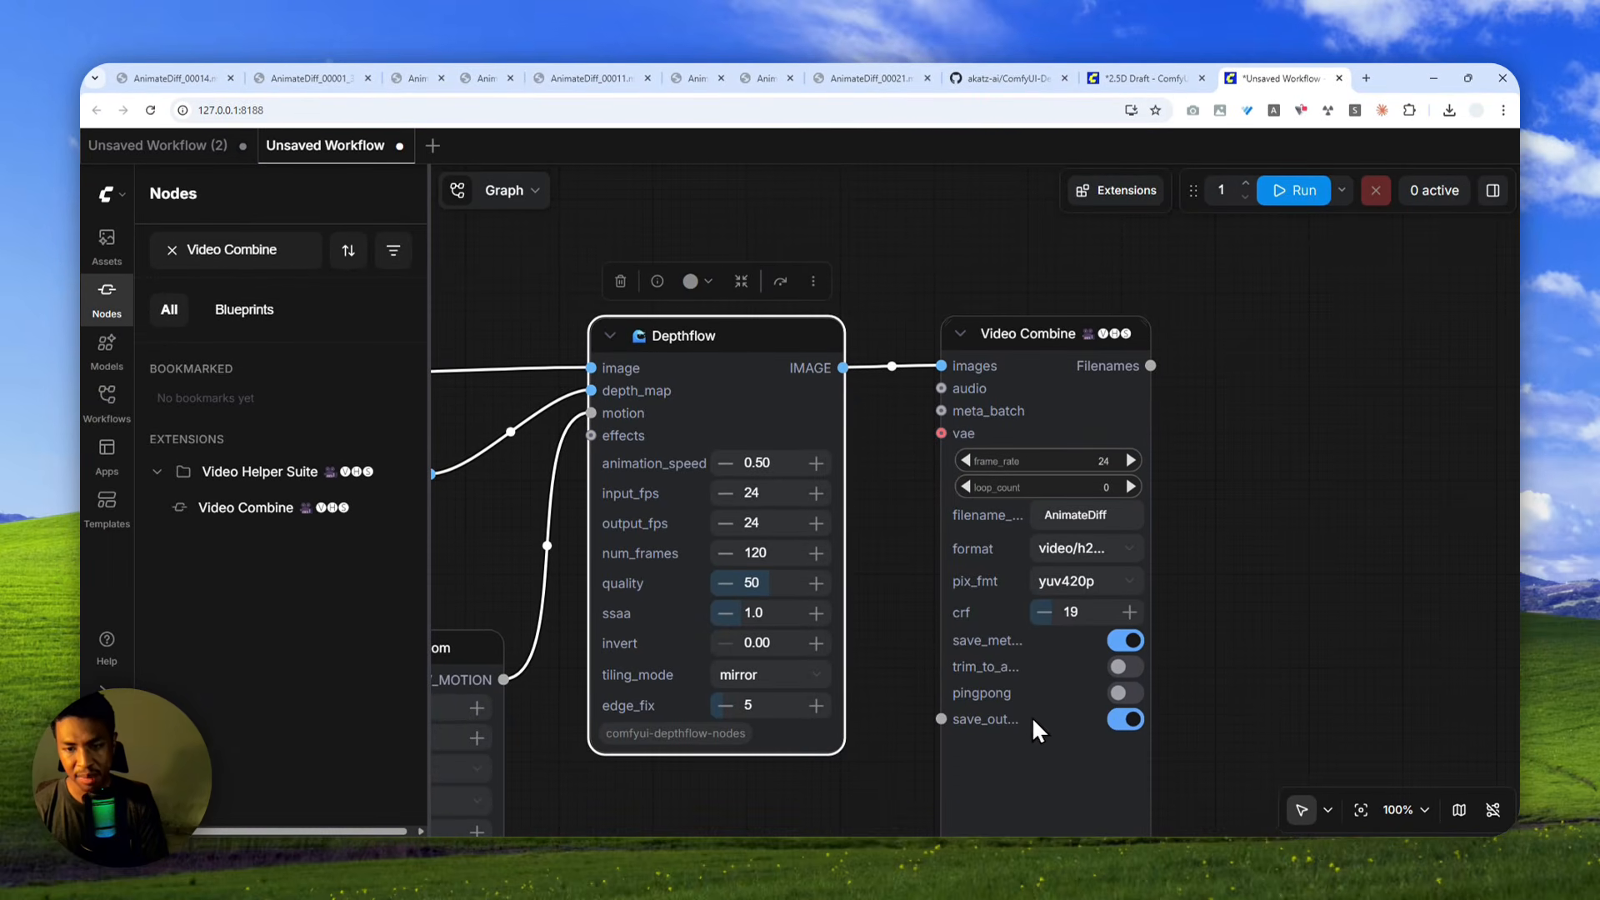
click(1123, 720)
drag(1223, 656, 1480, 541)
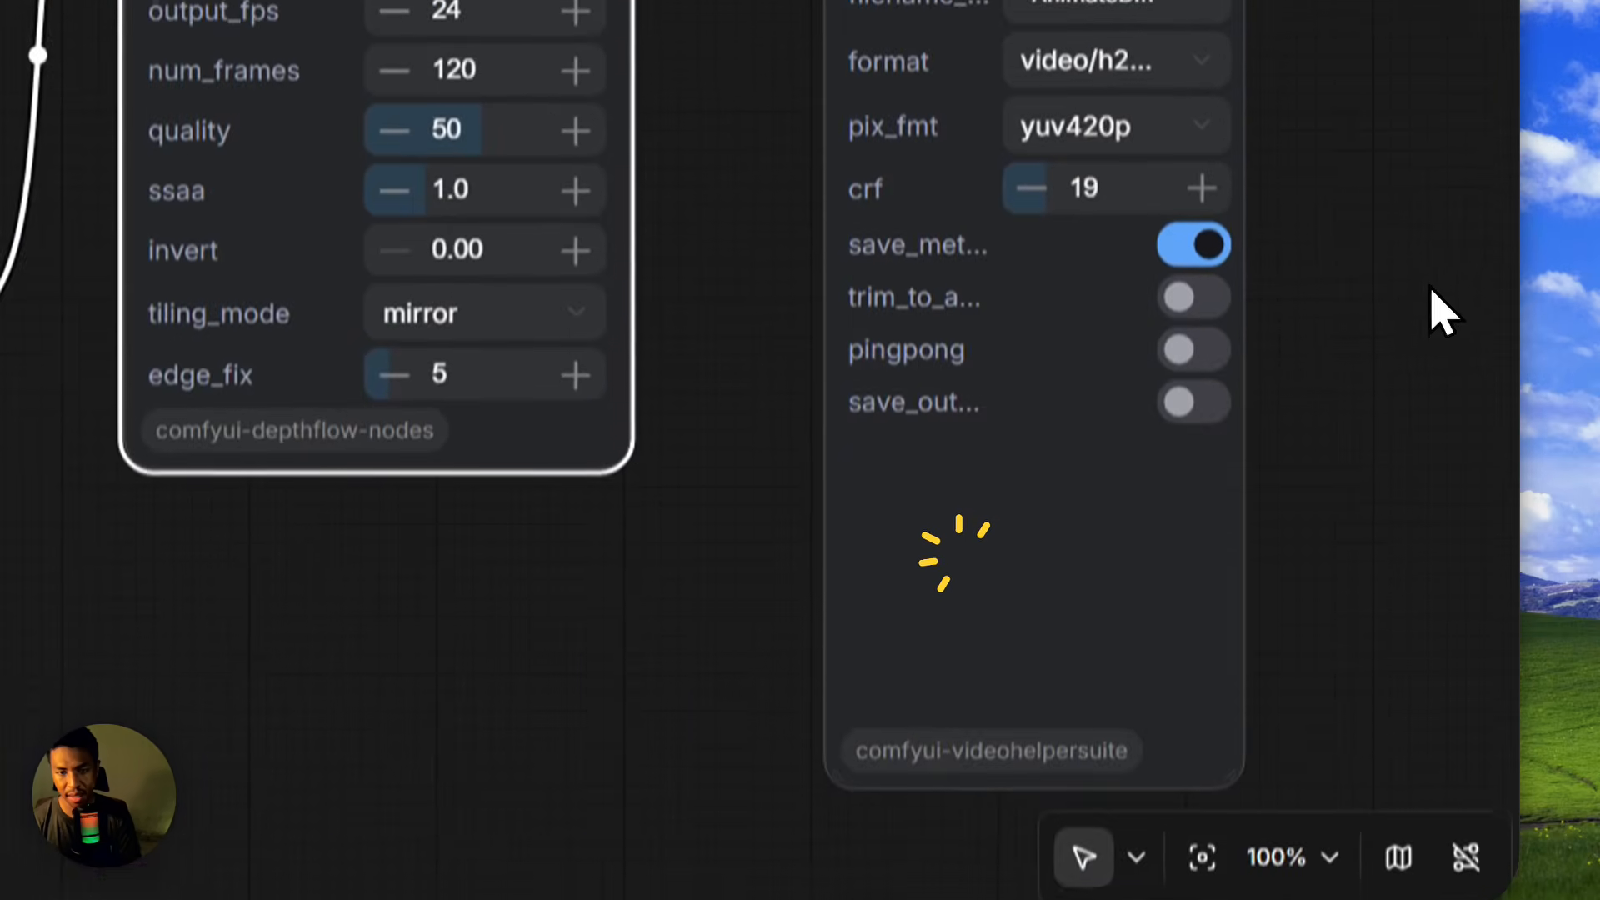
Select the Depthflow Motion Preset Zoom node and hide the node library.
drag(815, 732, 887, 724)
drag(490, 664, 972, 572)
click(643, 386)
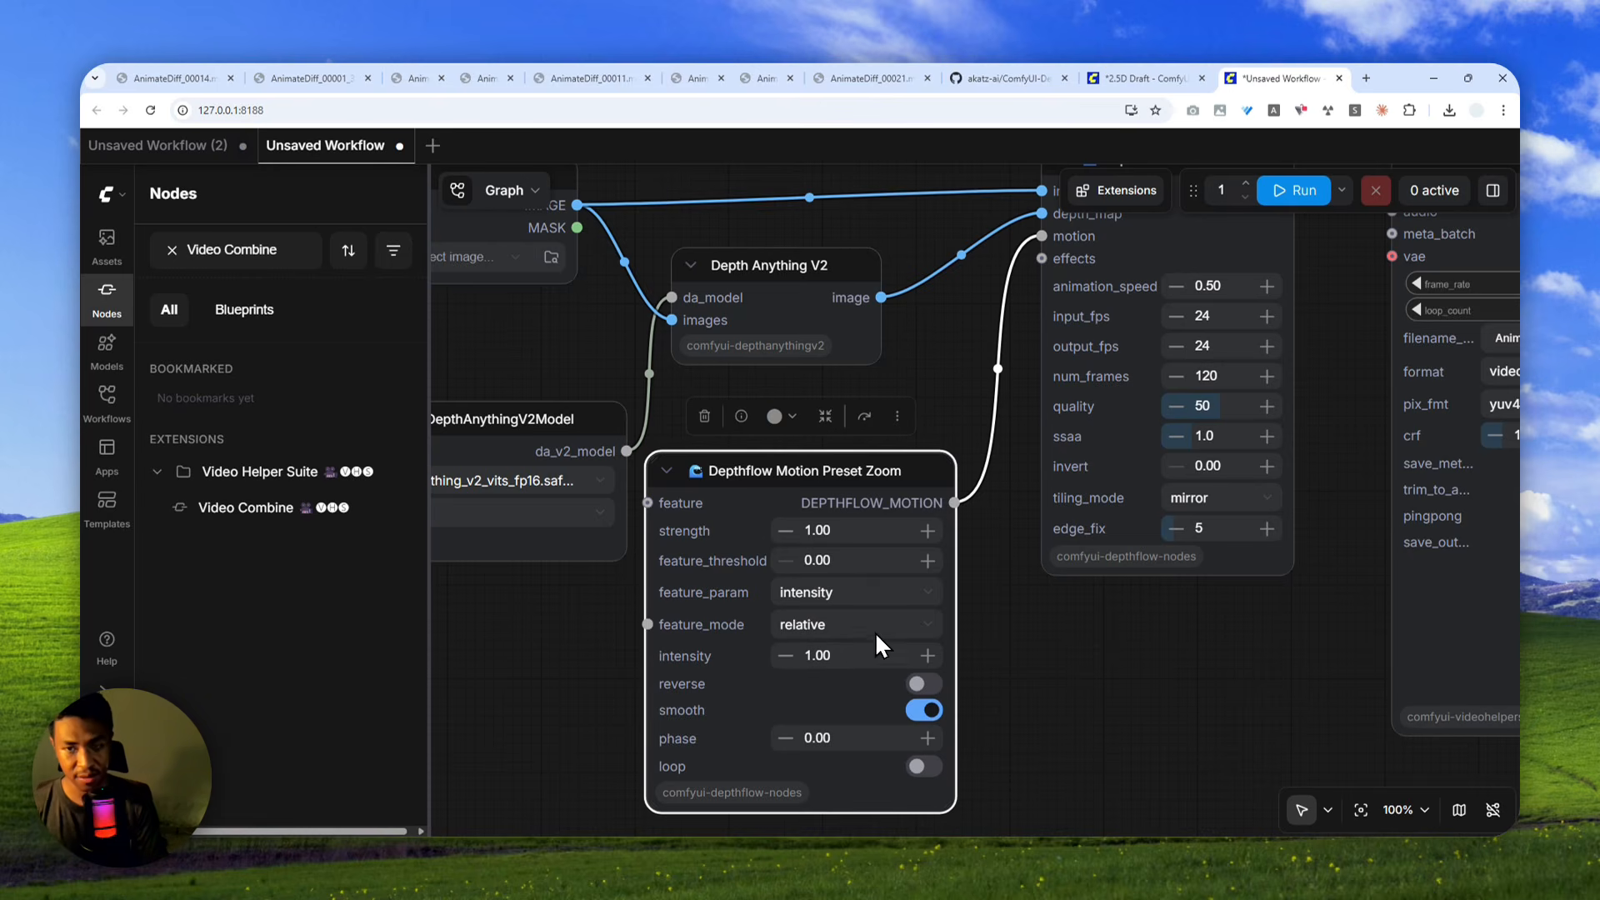
scroll(1059, 662, down, 5)
drag(1111, 647, 1038, 644)
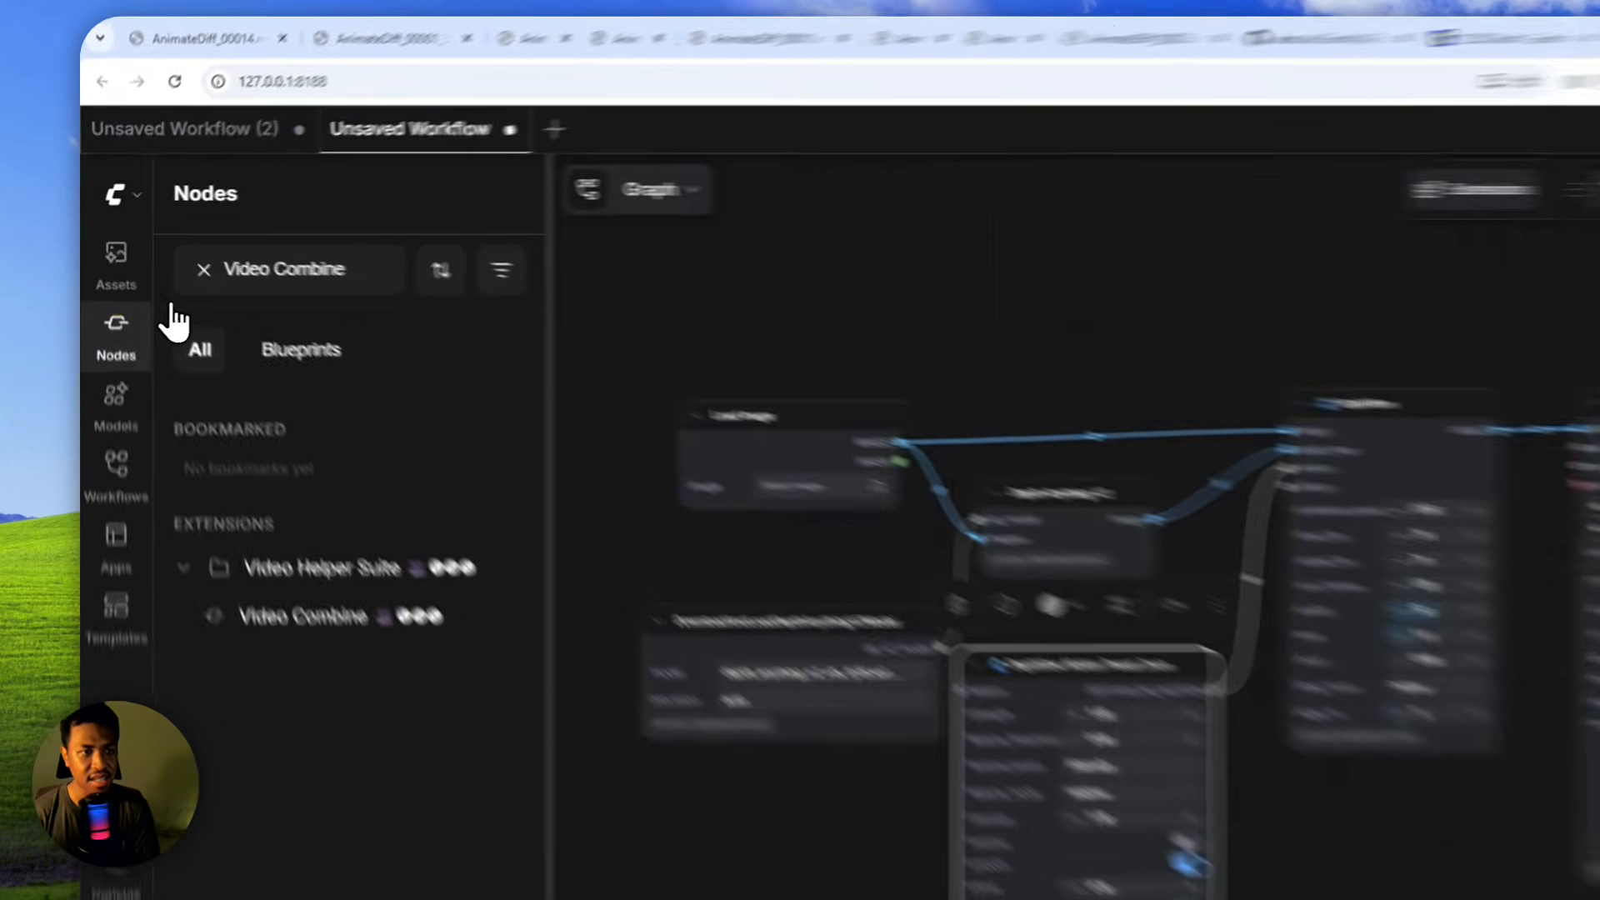
click(107, 293)
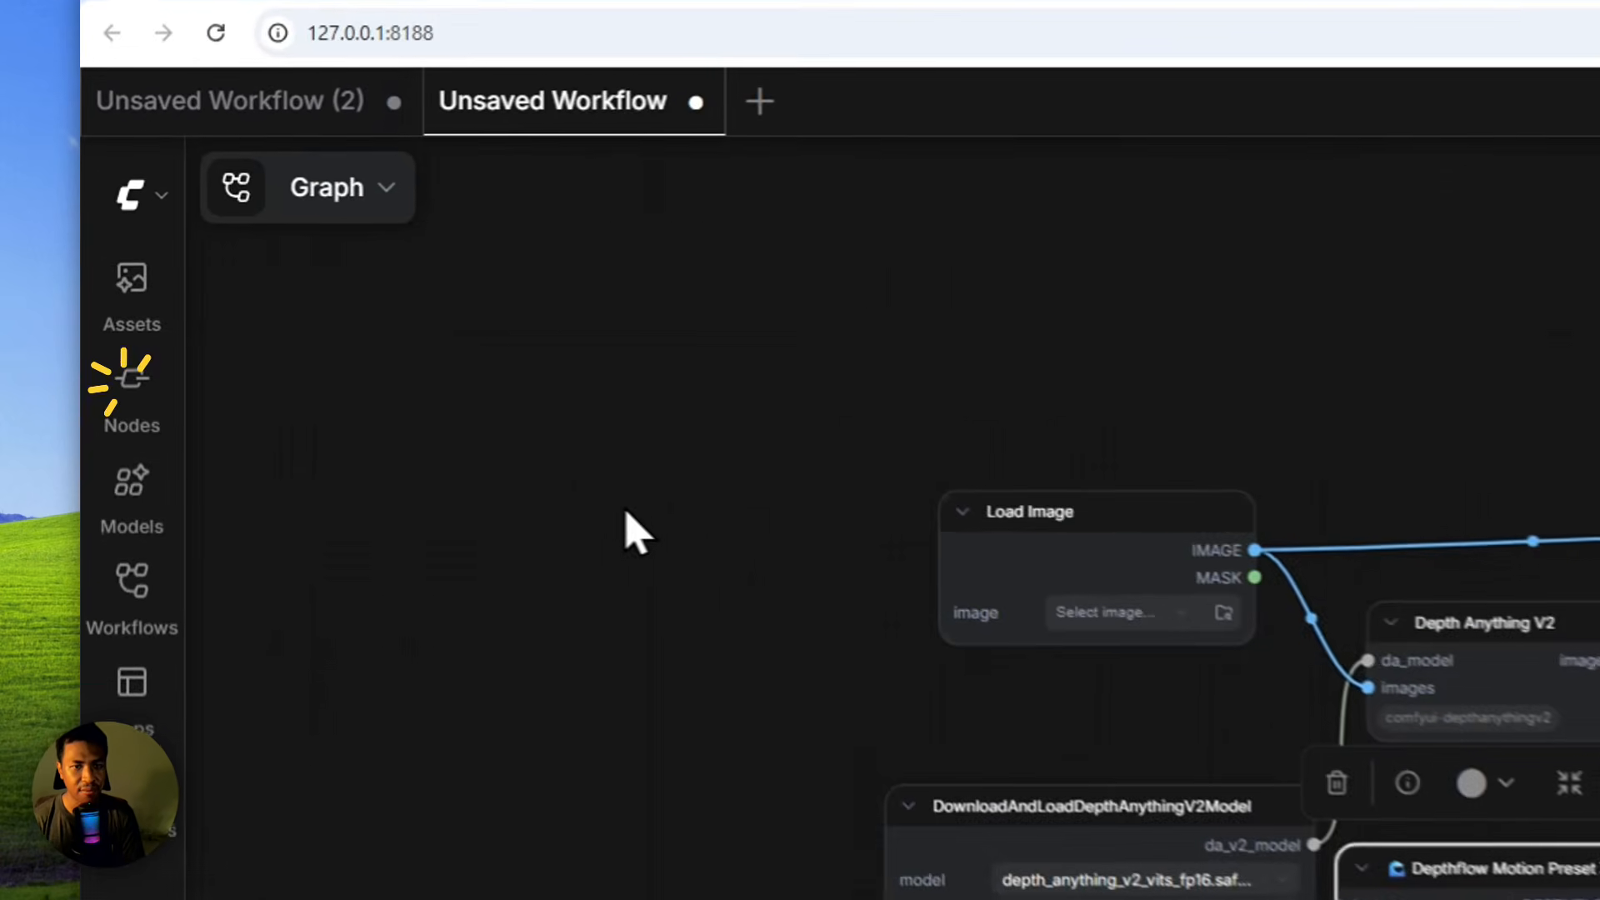
Load art002e016204~large.jpg from the Downloads folder into the Load Image node.
scroll(660, 421, up, 5)
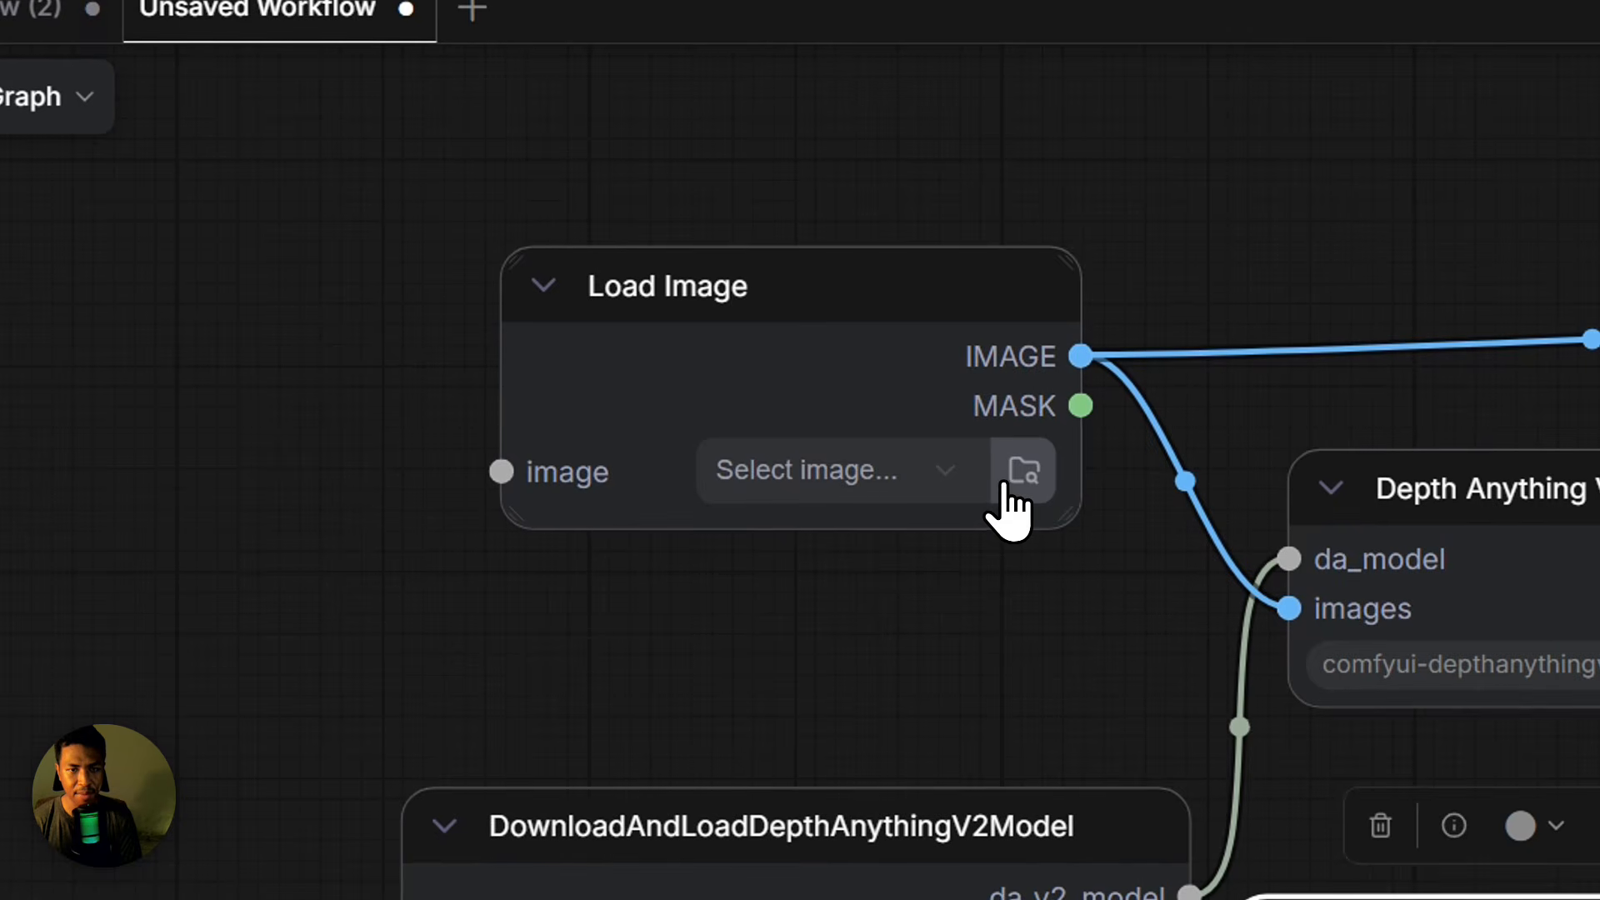
click(1002, 483)
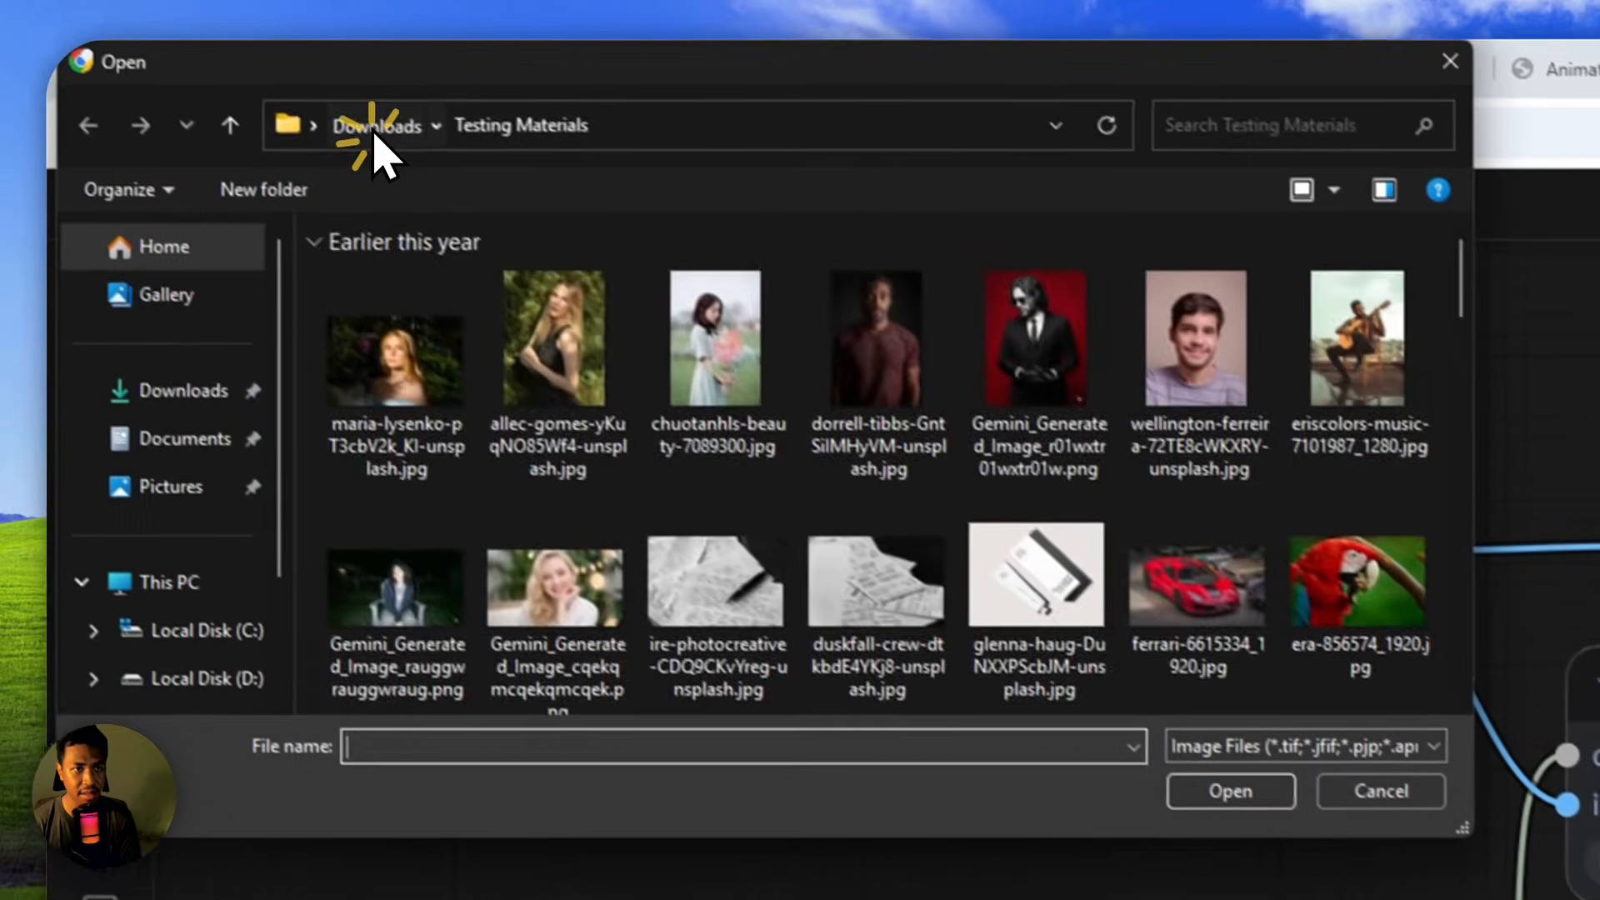
click(375, 126)
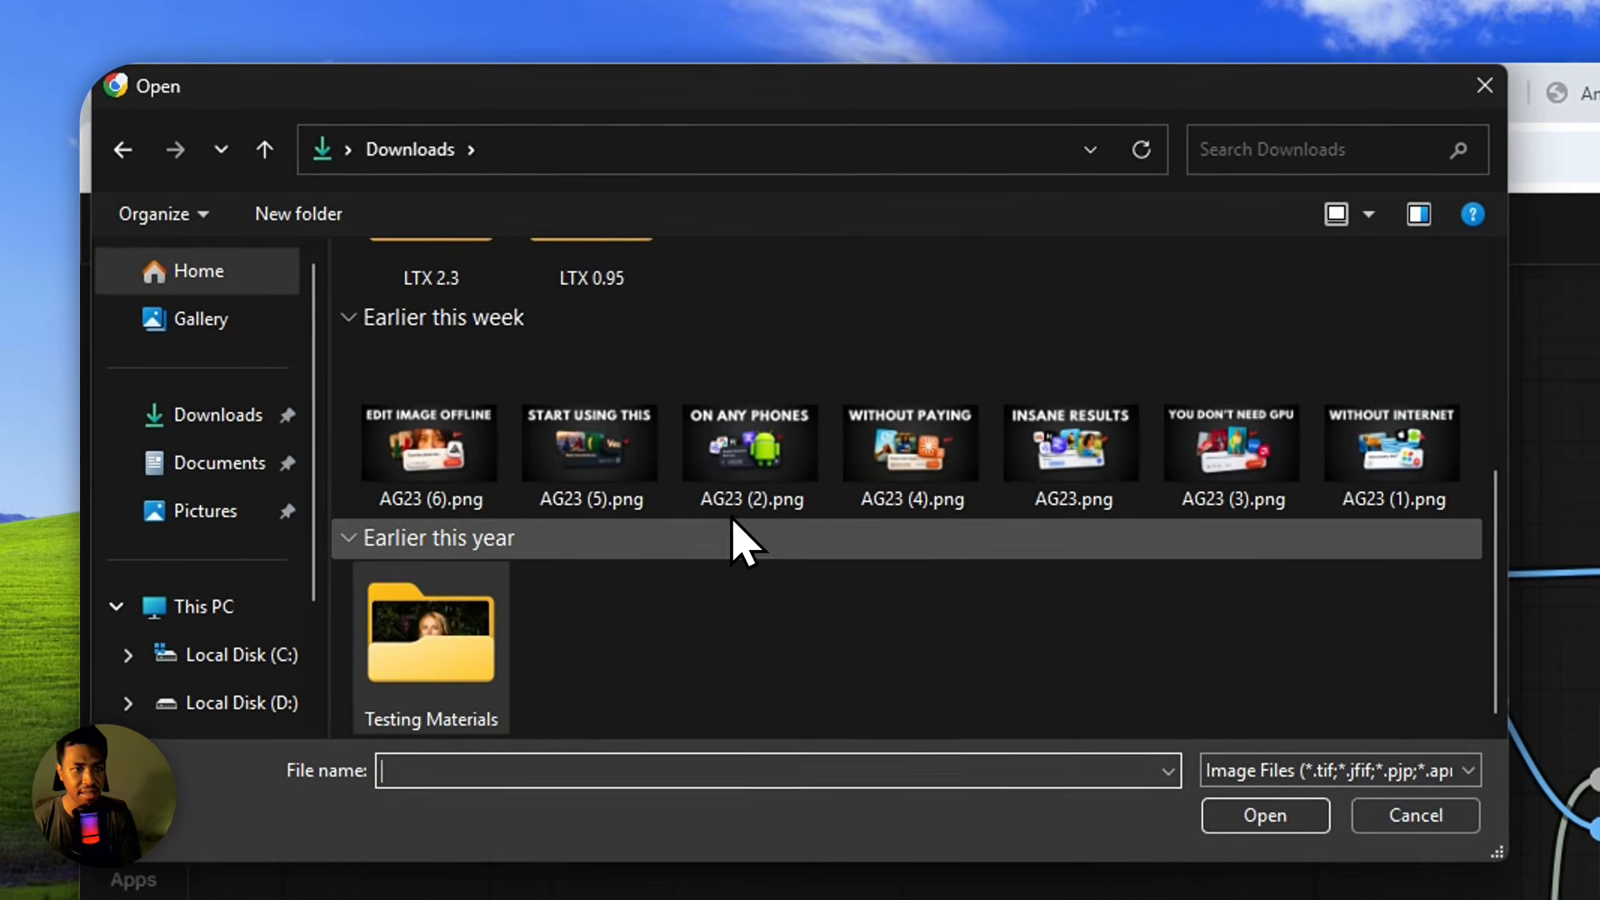
scroll(750, 562, up, 3)
double_click(740, 367)
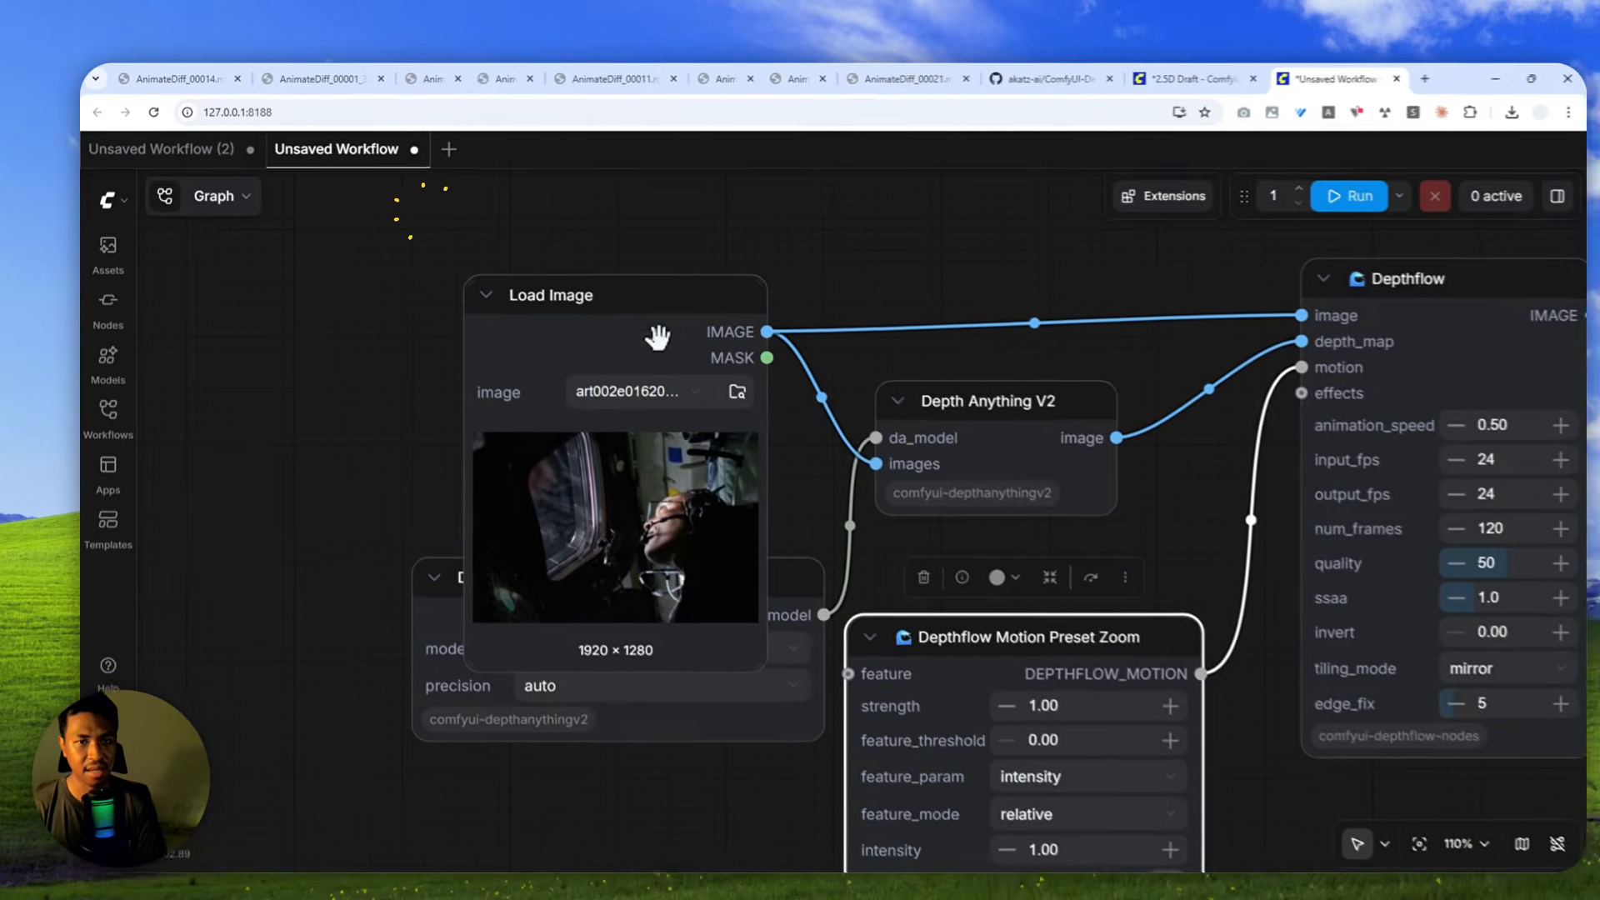
Move the Load Image node clear of the DownloadAndLoadDepthAnythingV2Model node and run the workflow.
drag(657, 337, 608, 154)
scroll(767, 443, down, 4)
drag(1151, 698, 927, 643)
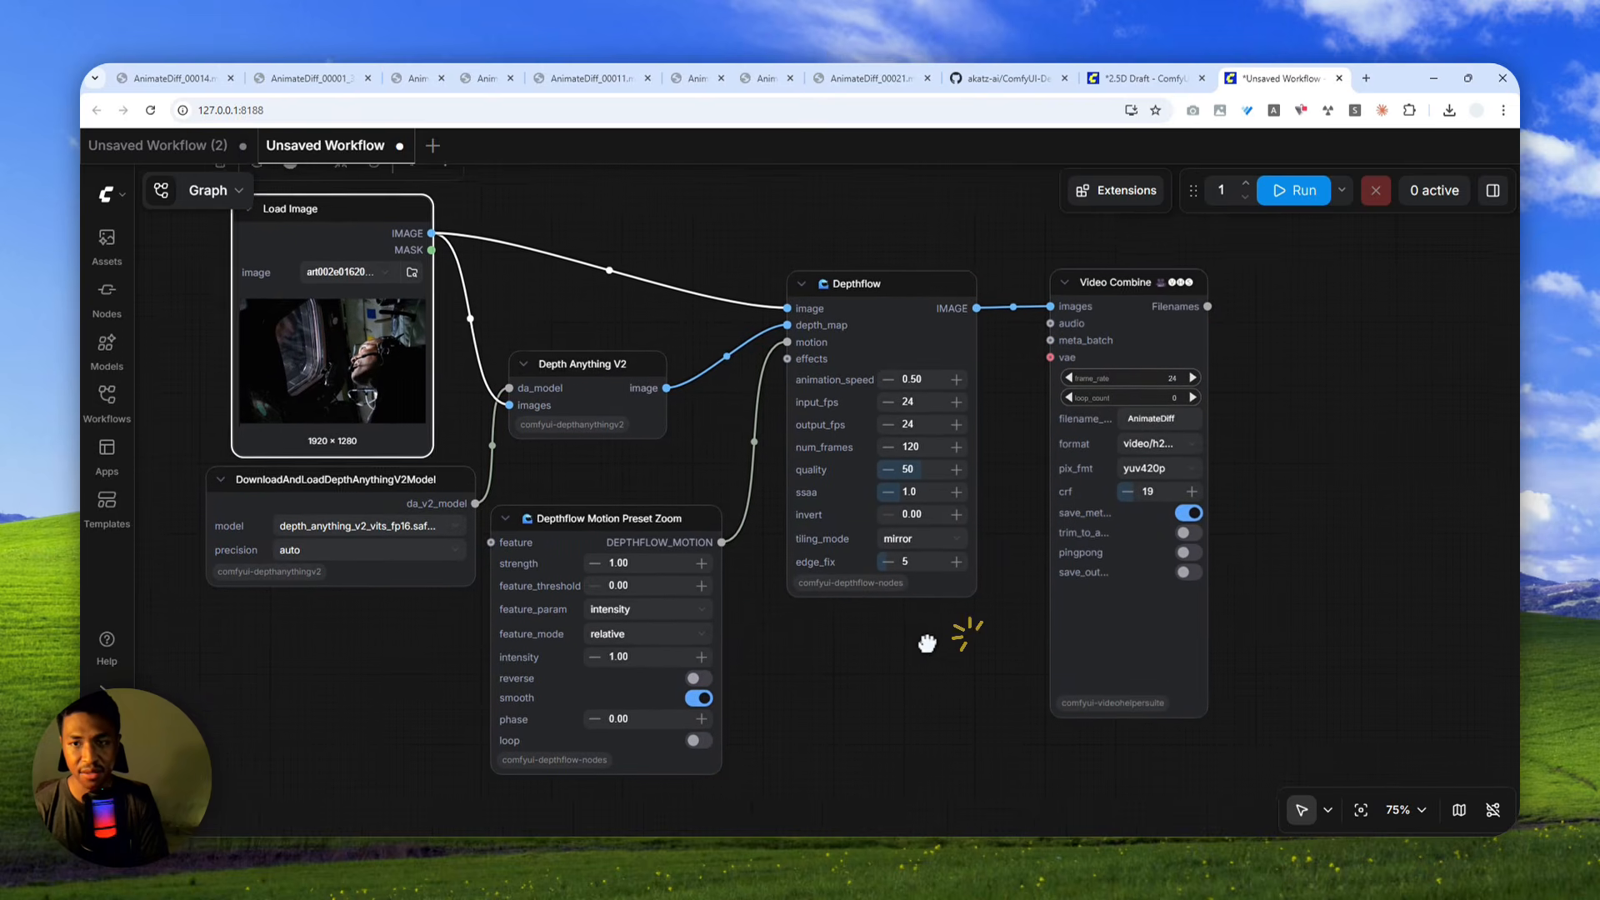
scroll(958, 645, down, 2)
click(1293, 191)
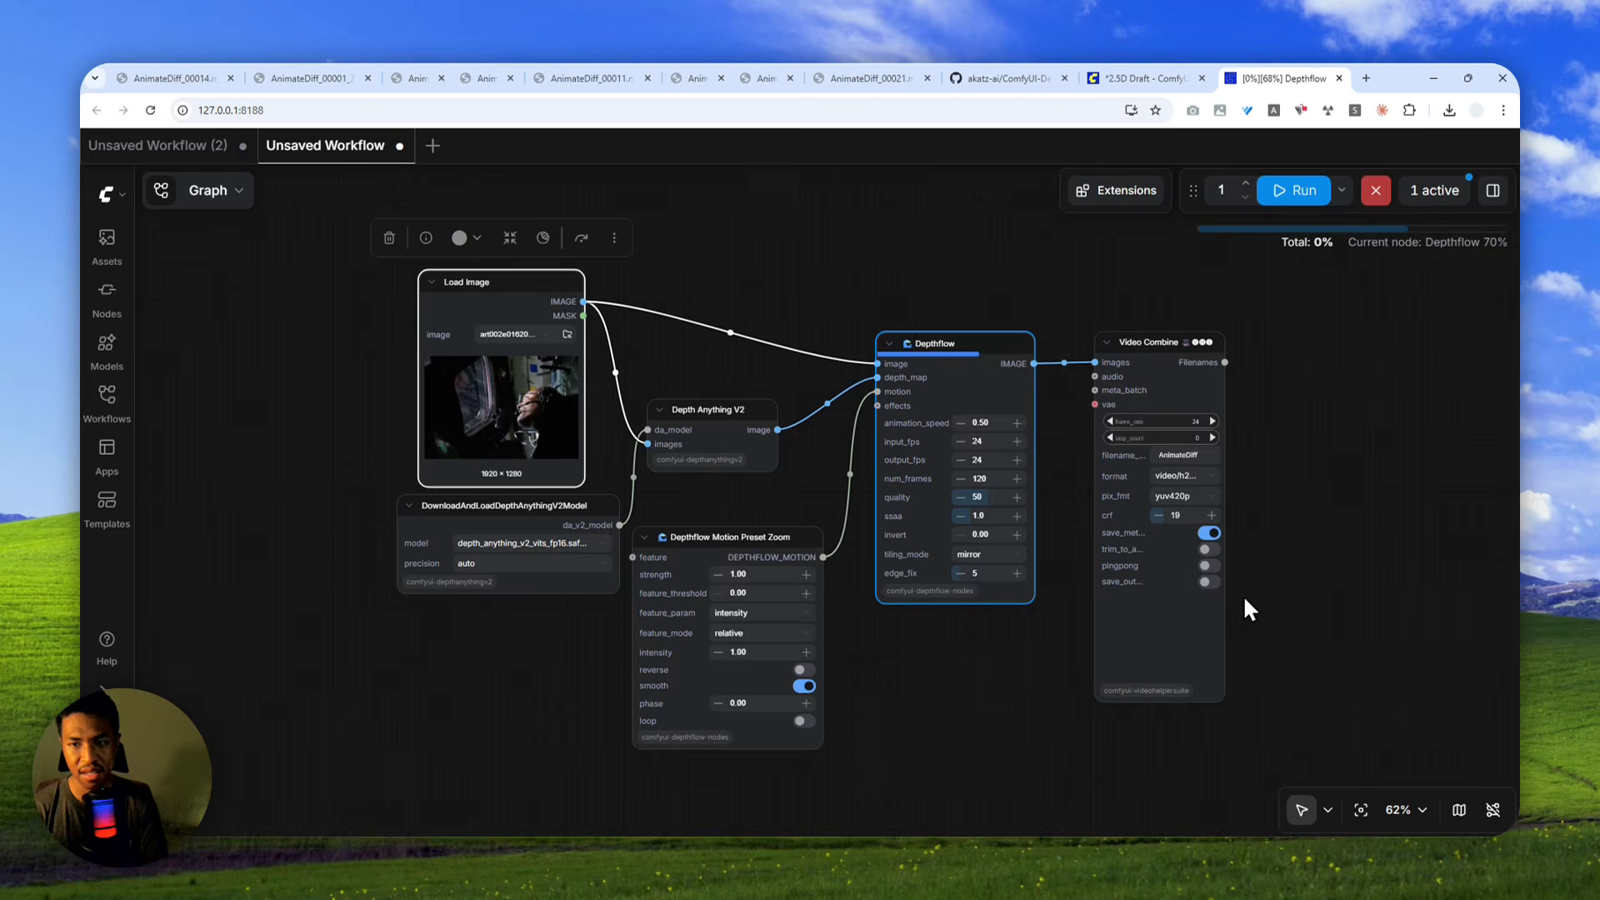
Follow the workflow's progress and examine the generated parallax preview in the Video Combine node.
scroll(1233, 629, up, 1)
scroll(1234, 648, up, 1)
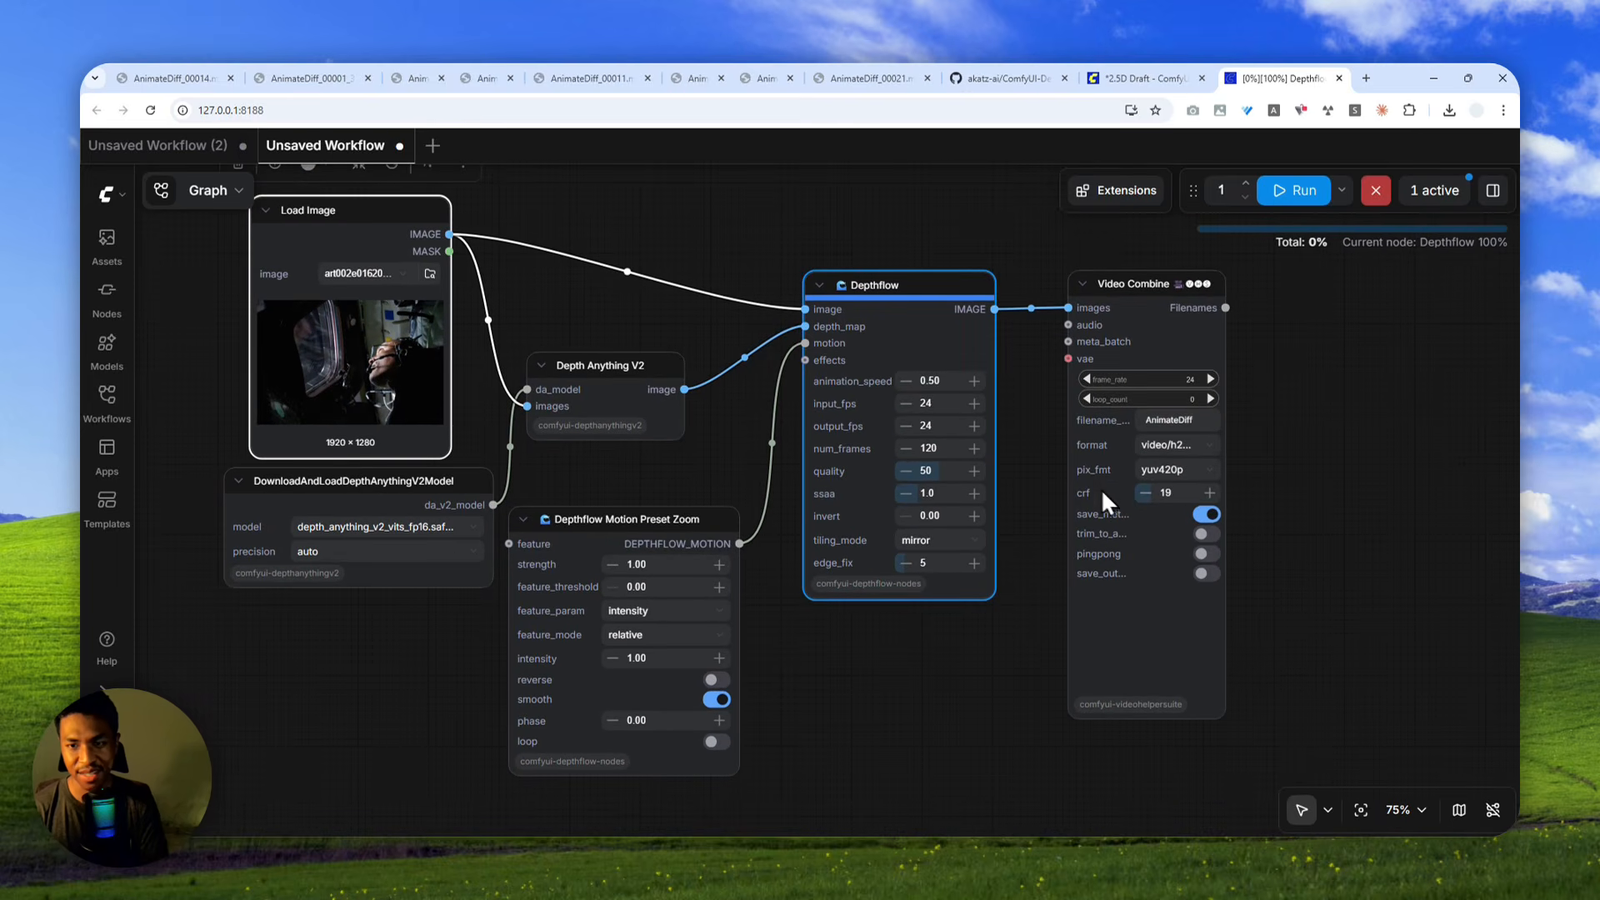
scroll(1246, 638, up, 4)
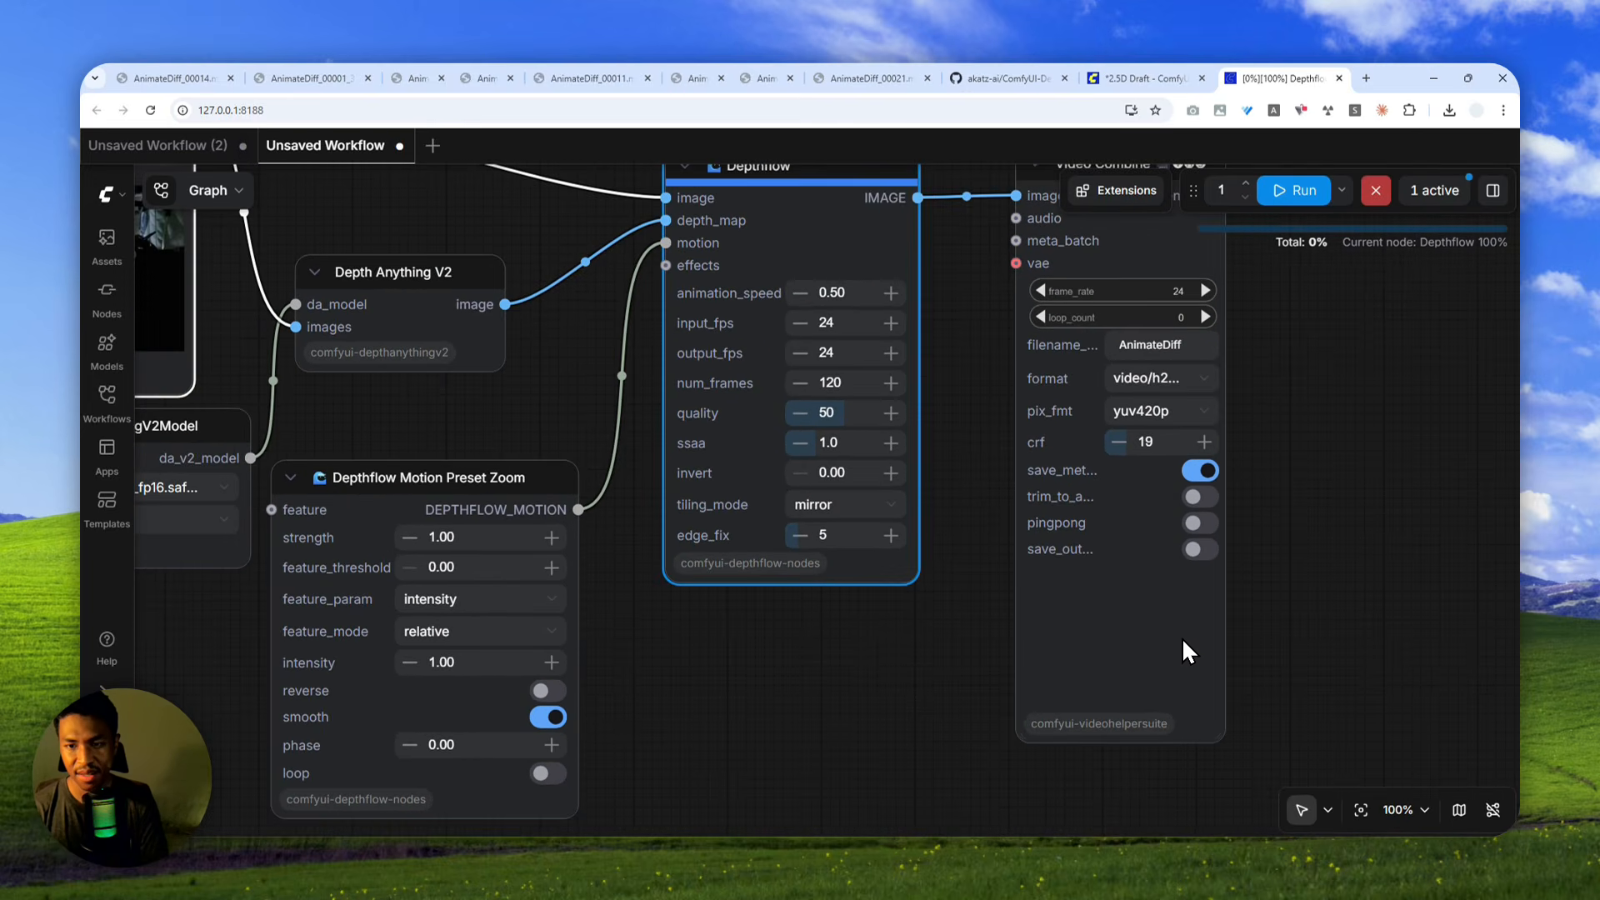
scroll(1181, 651, down, 1)
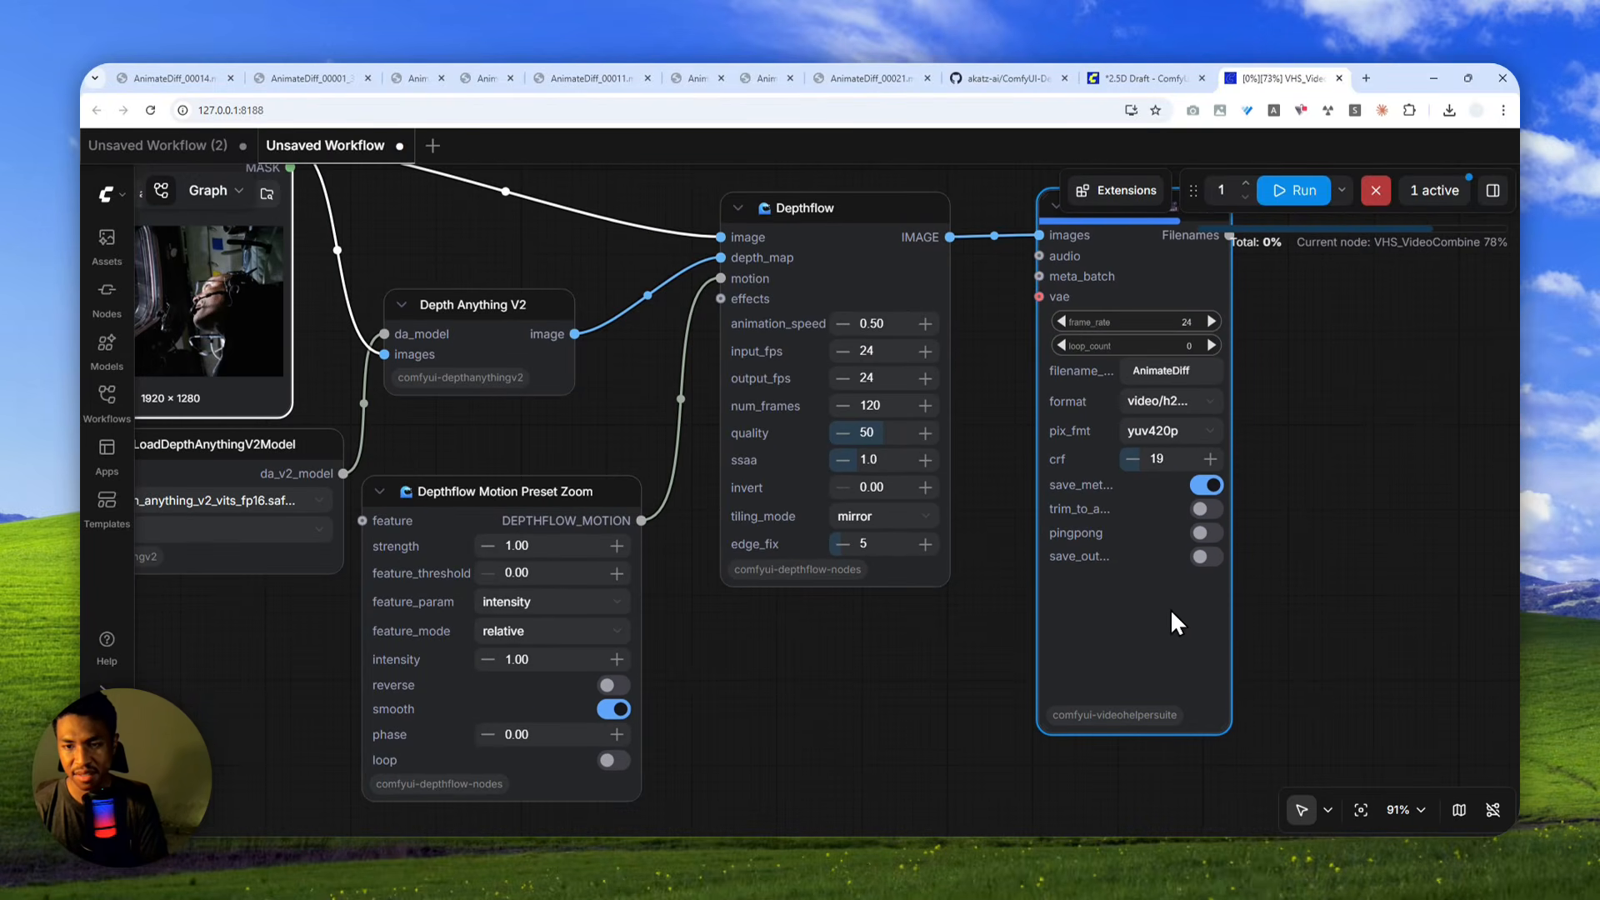
scroll(1122, 639, up, 1)
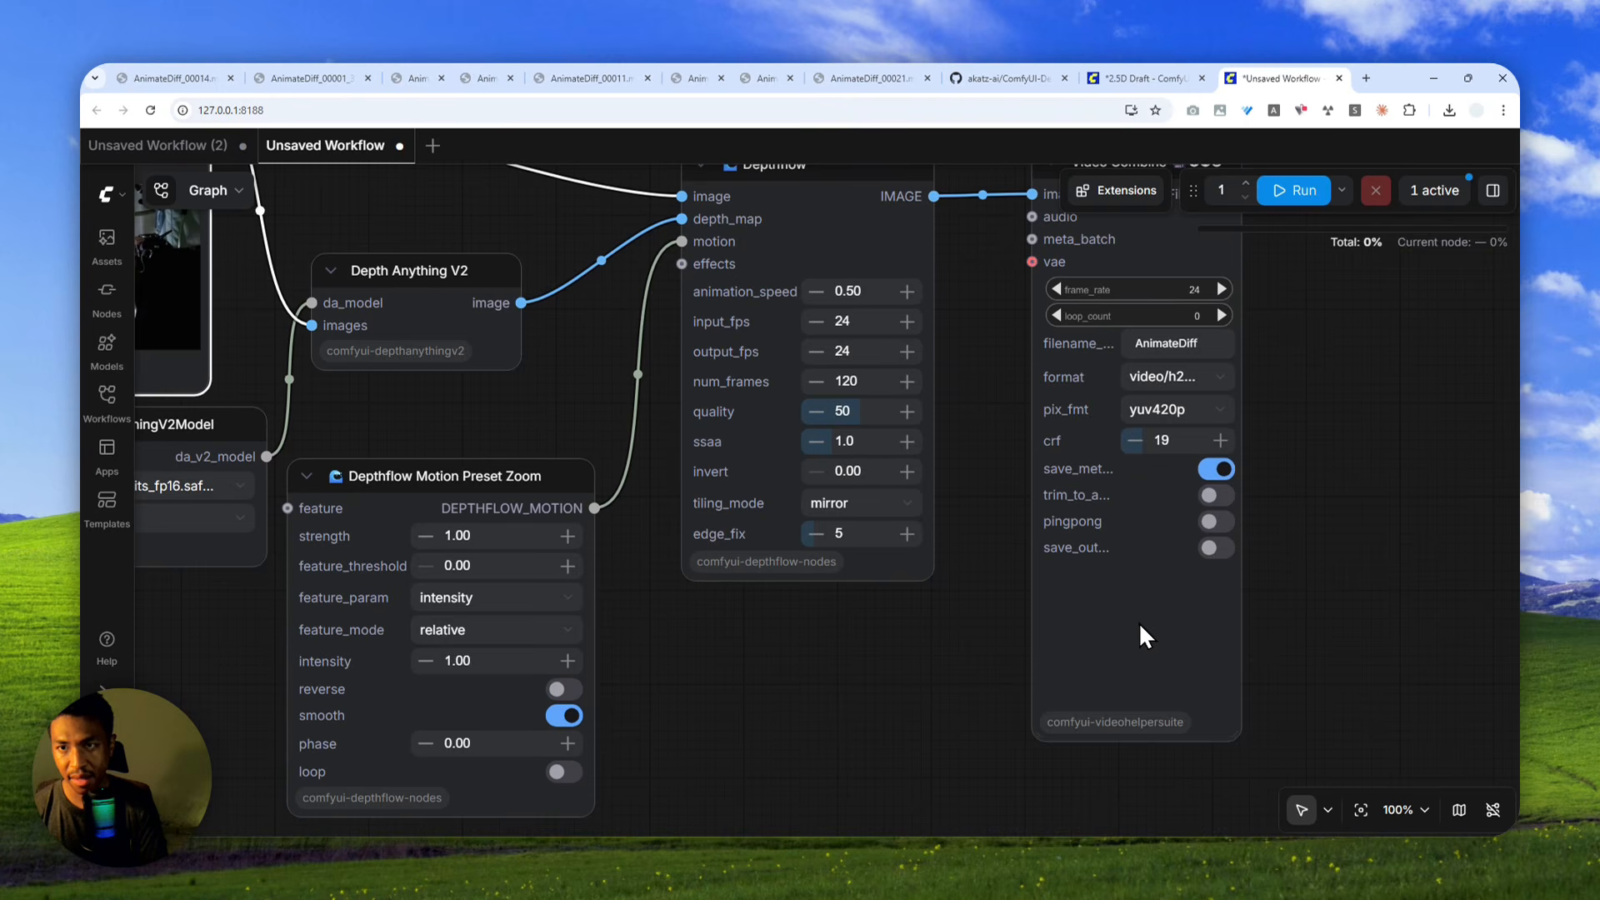
scroll(1229, 633, up, 9)
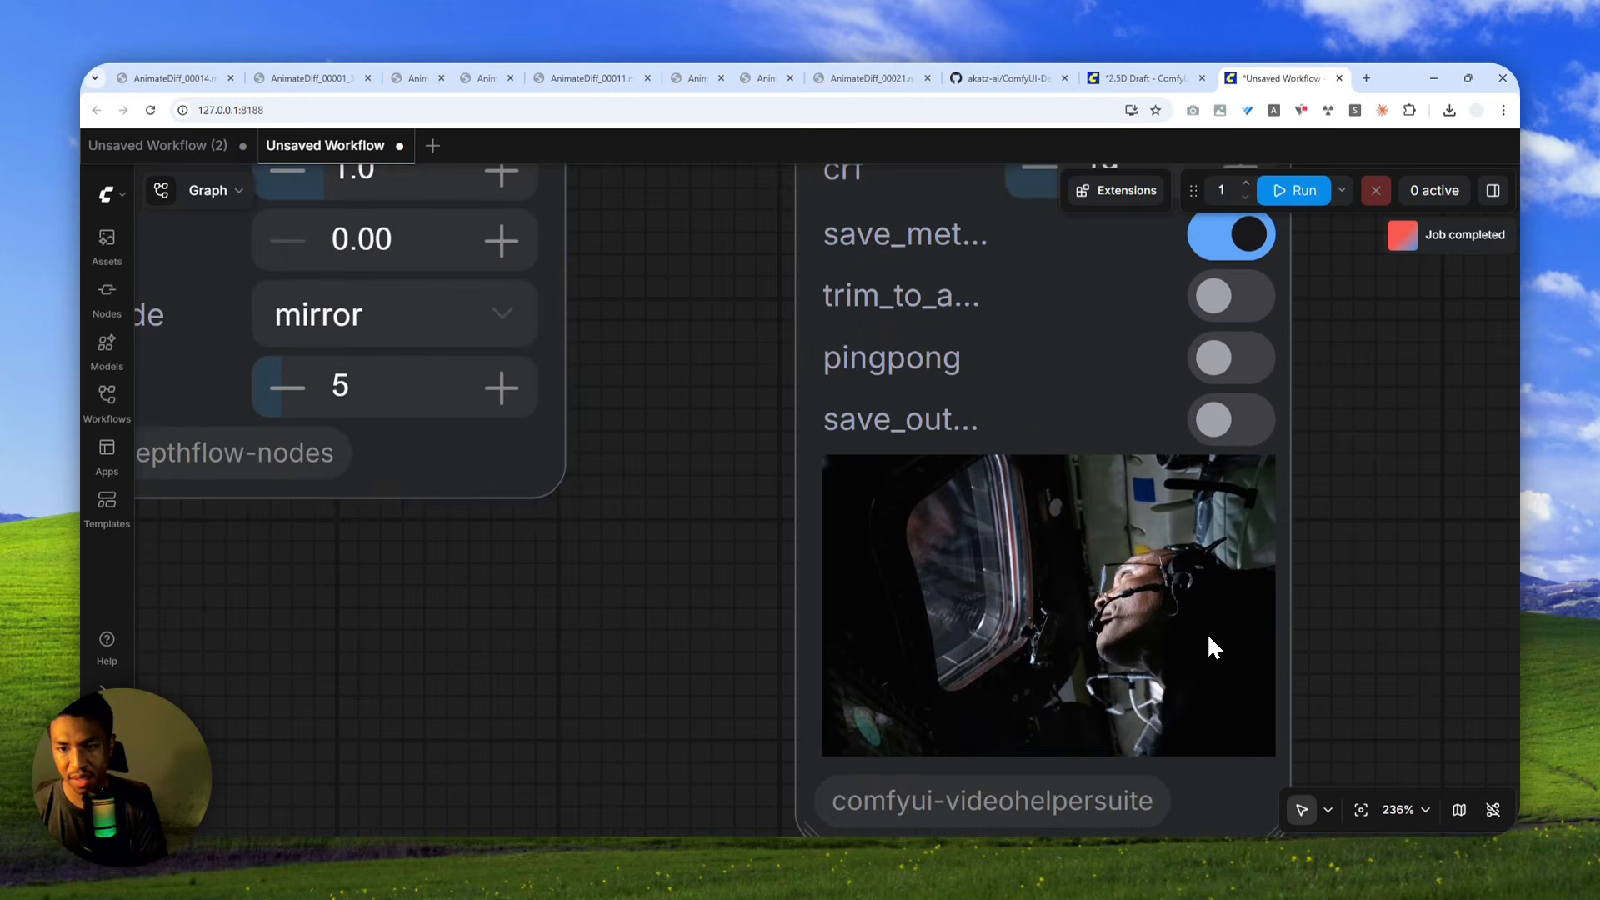
scroll(1153, 585, down, 5)
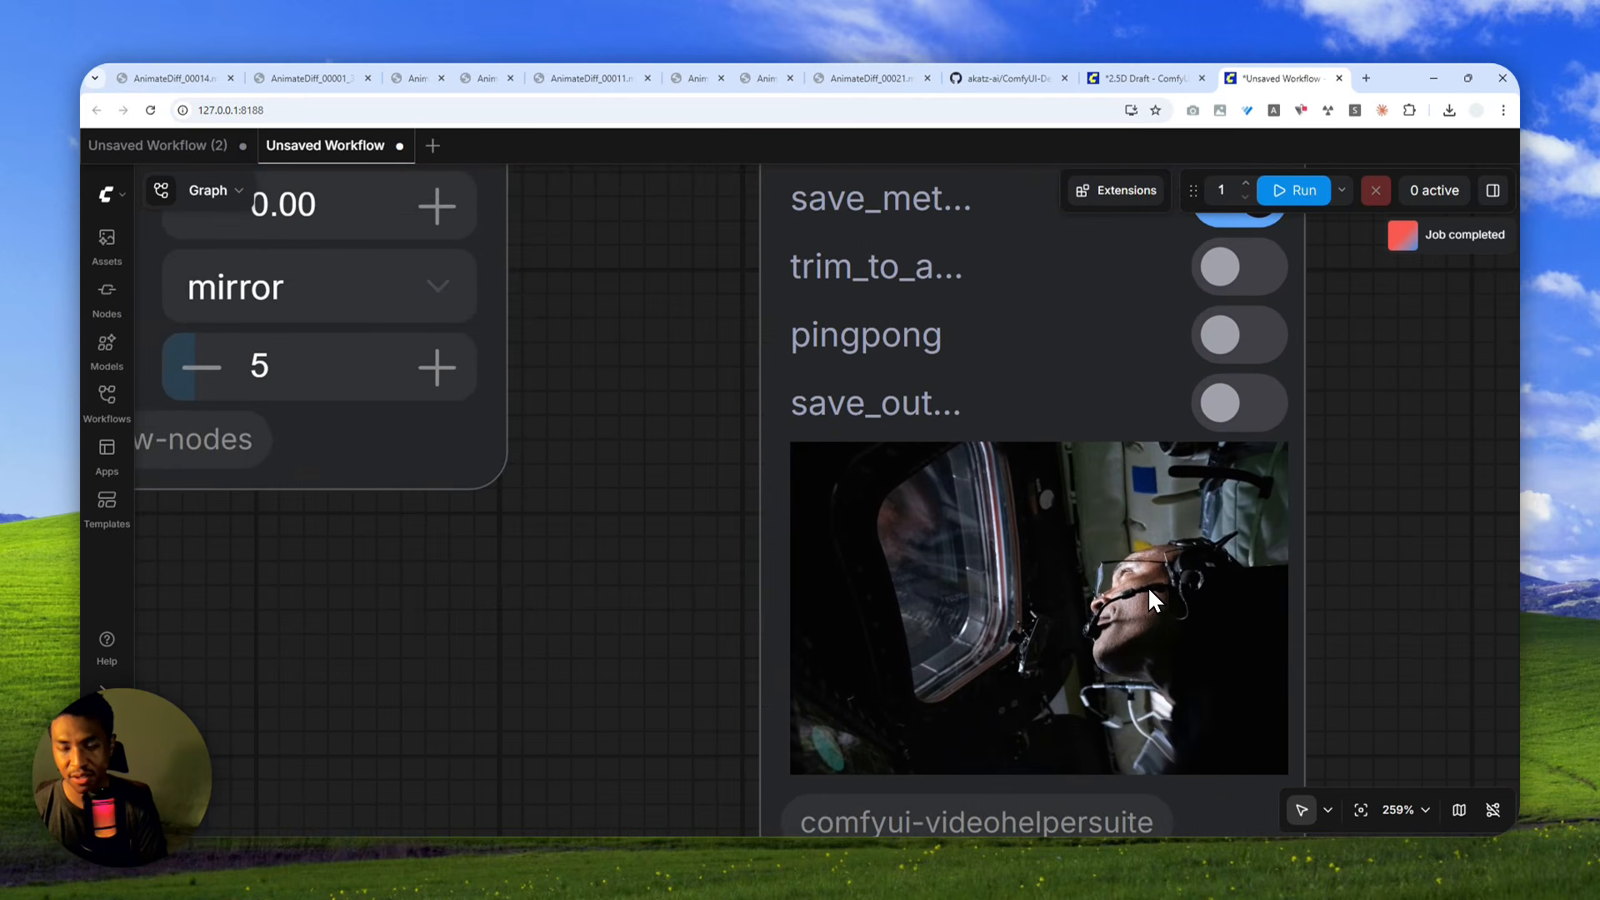
drag(1148, 584, 1015, 575)
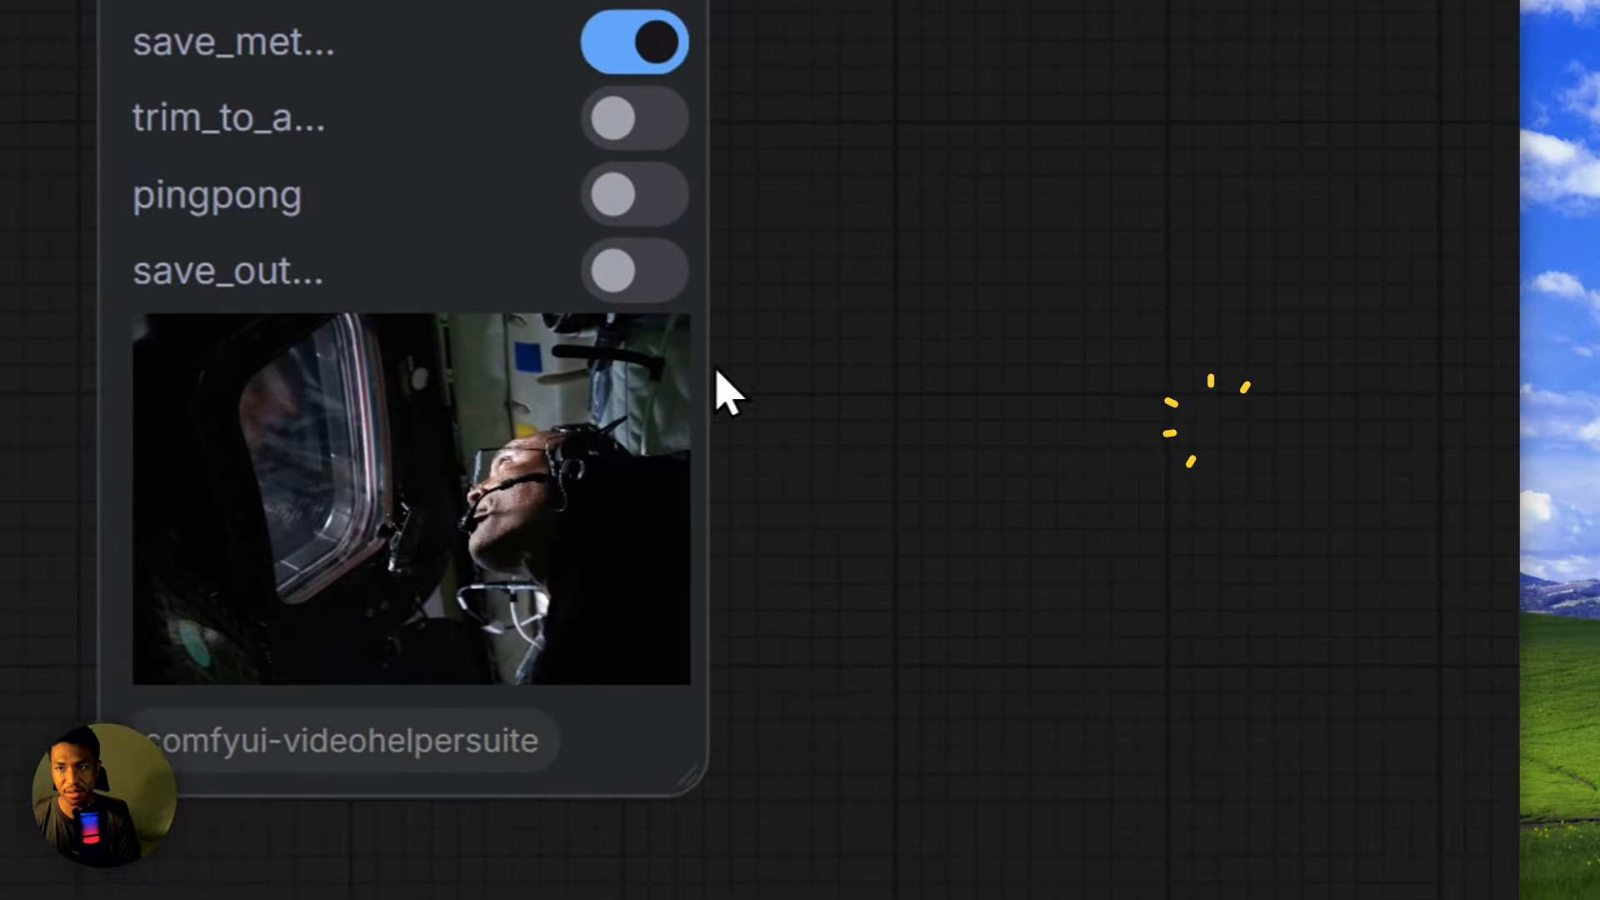
Download the generated AnimateDiff_00001.mp4 video, play it in the browser and close its page.
click(1346, 121)
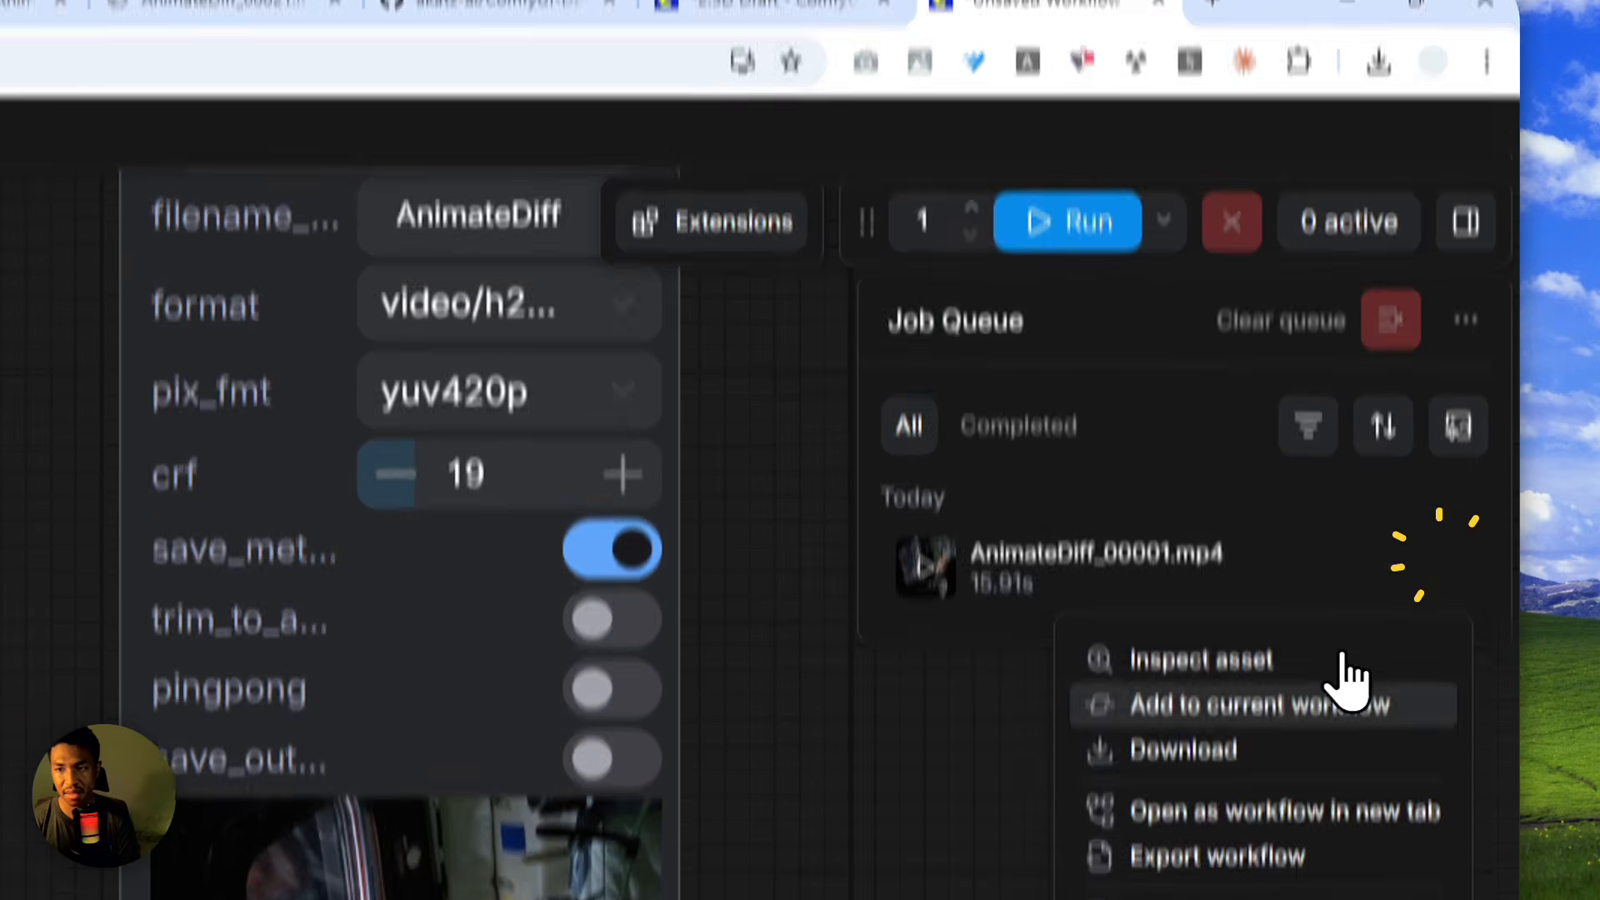
click(1299, 789)
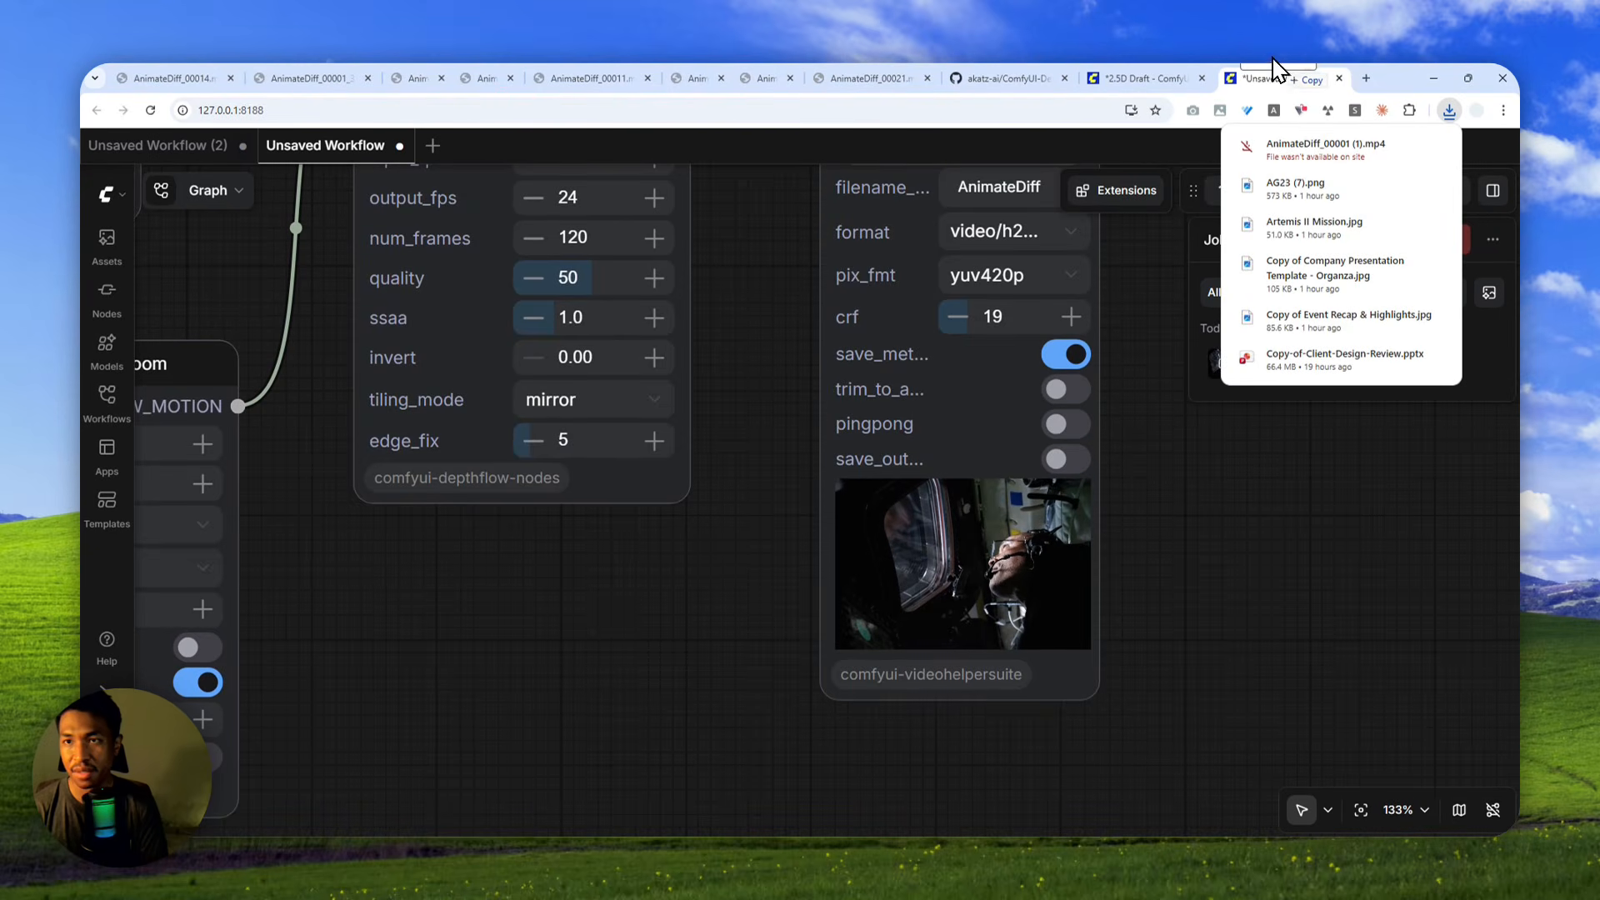
click(1324, 149)
click(946, 321)
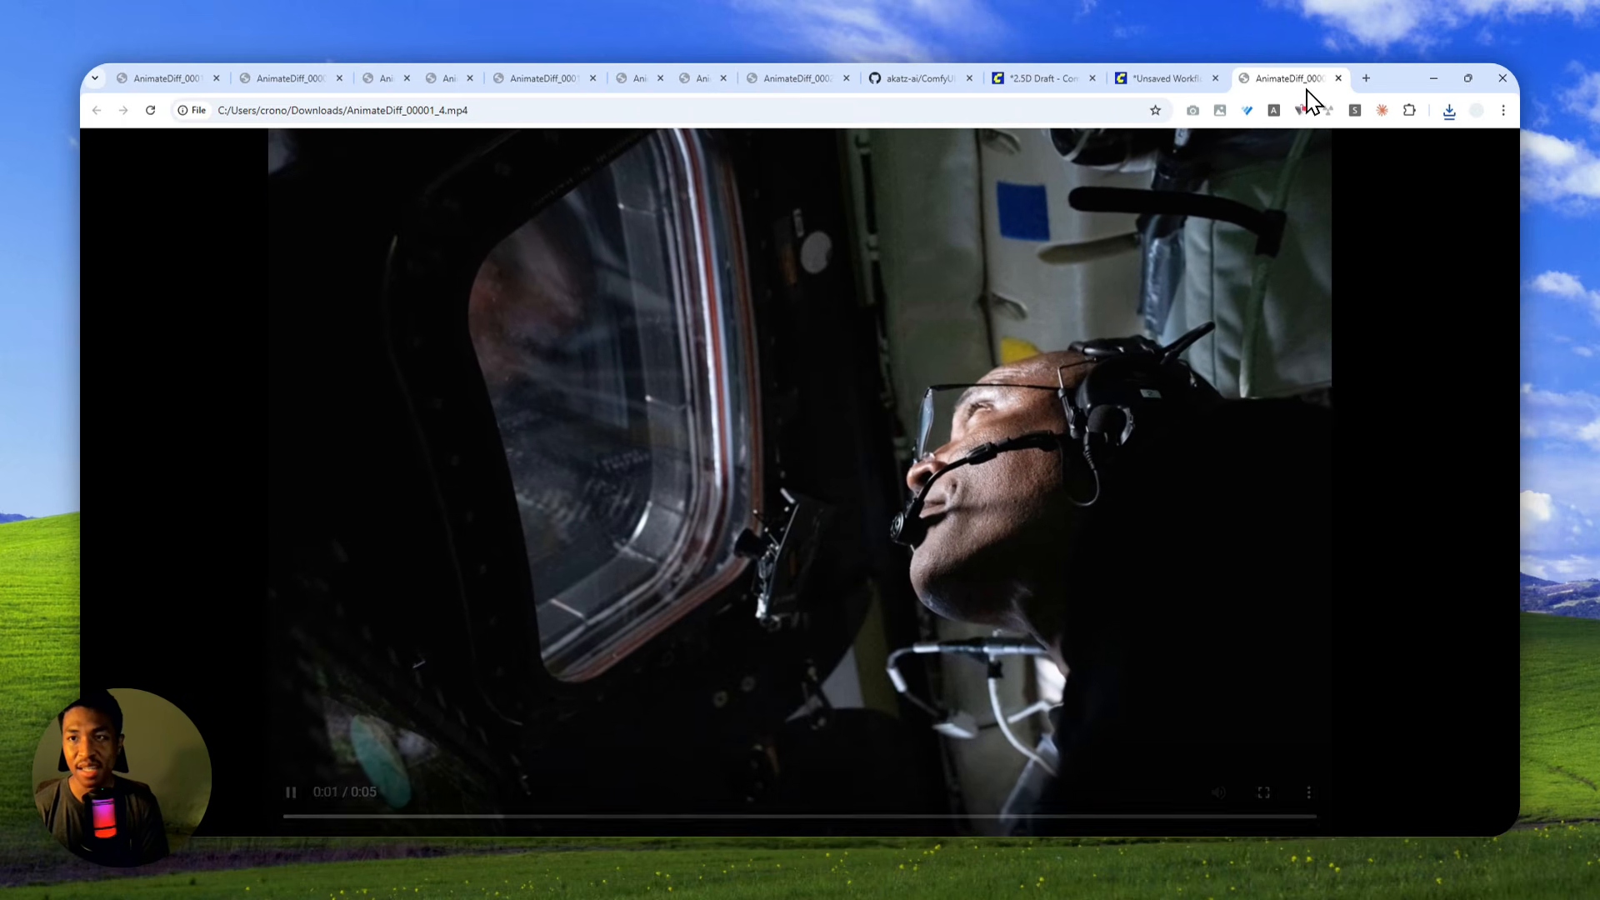
click(1336, 78)
scroll(767, 540, down, 4)
scroll(847, 462, left, 5)
scroll(750, 333, up, 3)
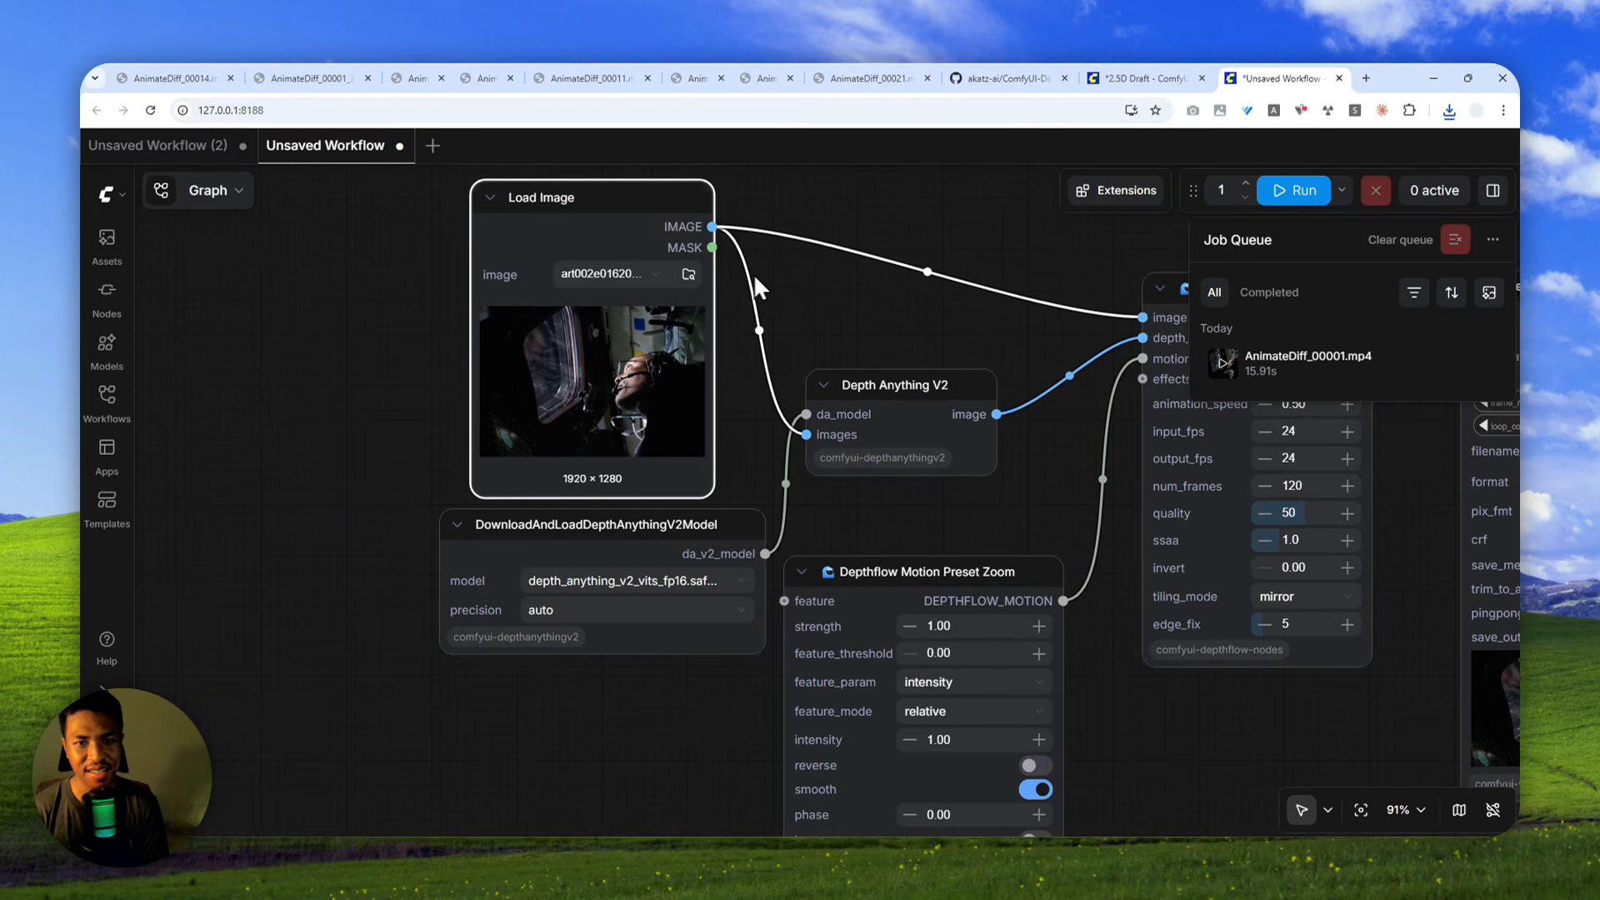
drag(747, 280, 803, 332)
drag(730, 250, 707, 244)
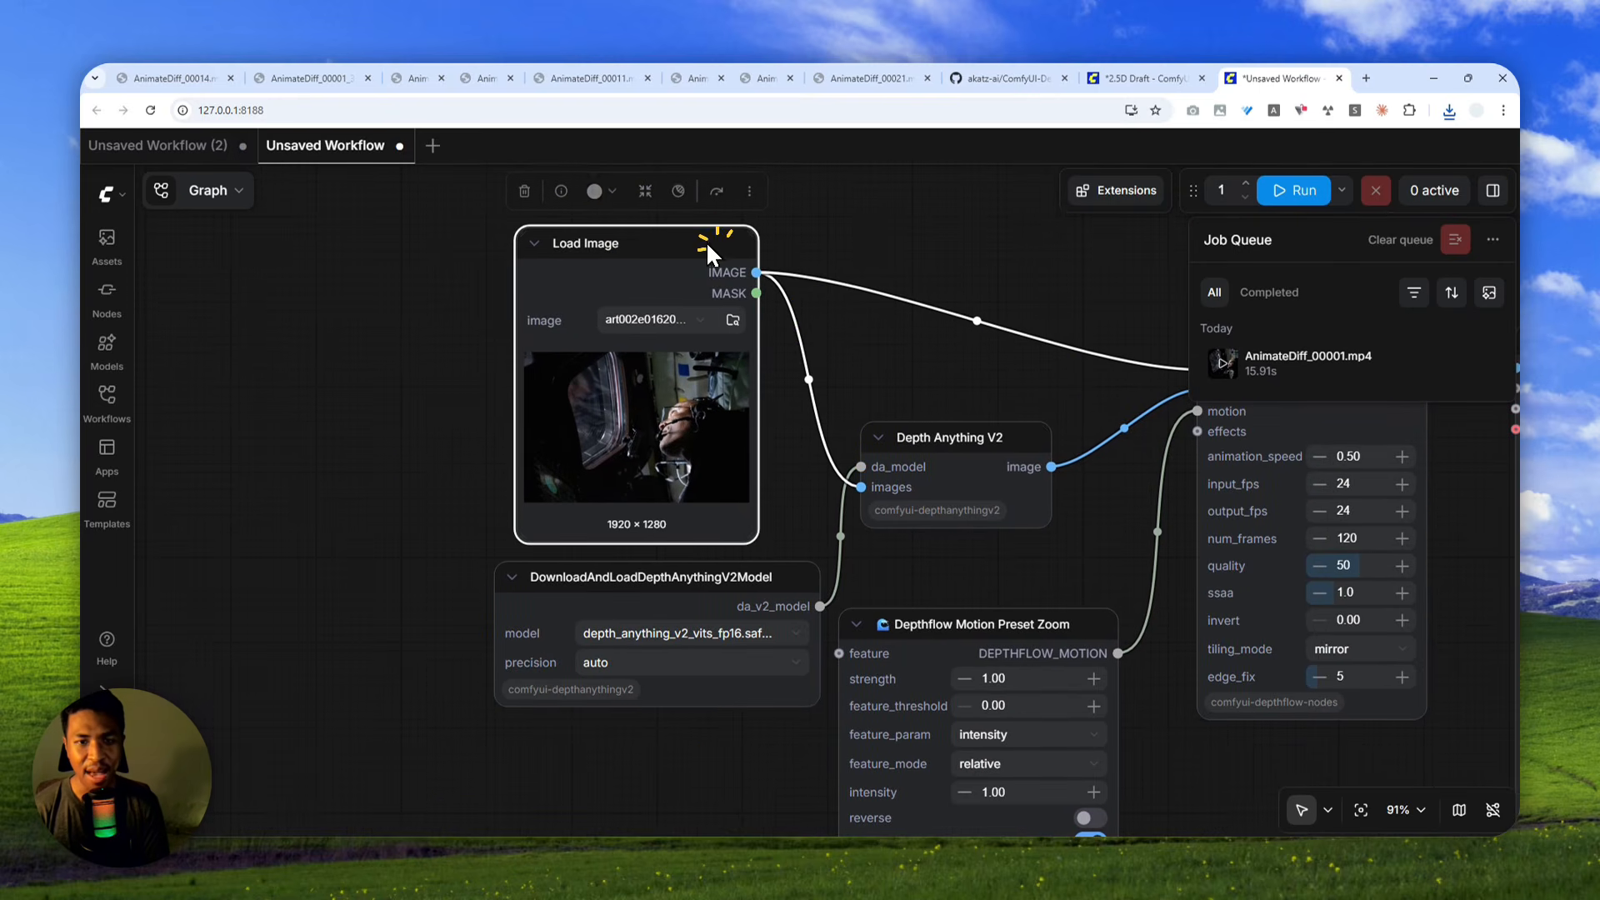
click(735, 319)
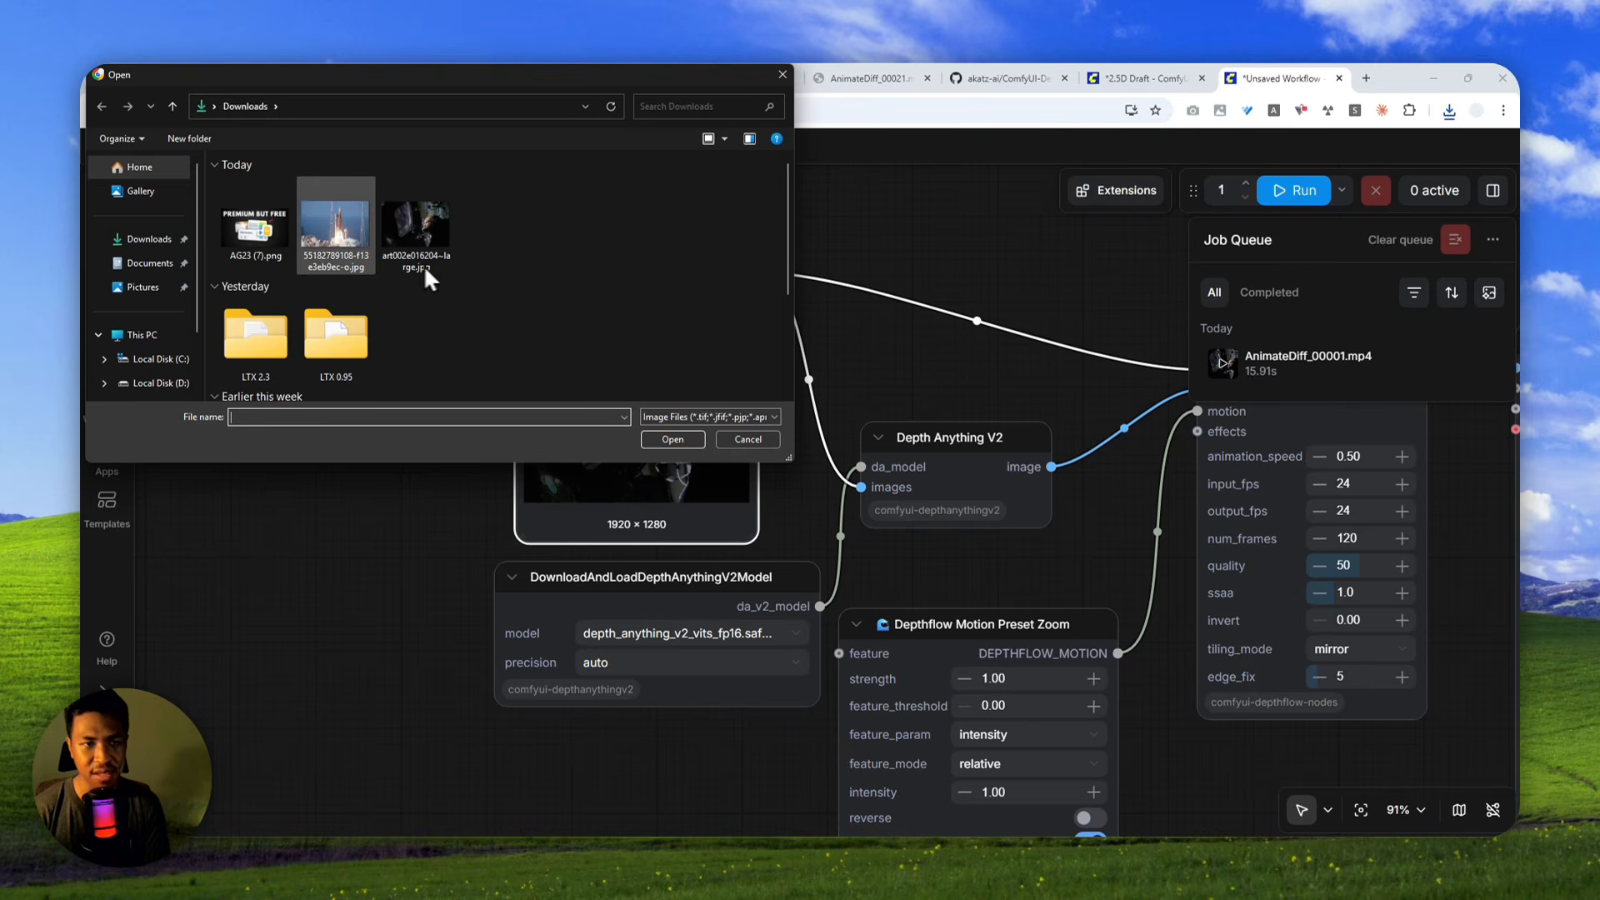
double_click(310, 240)
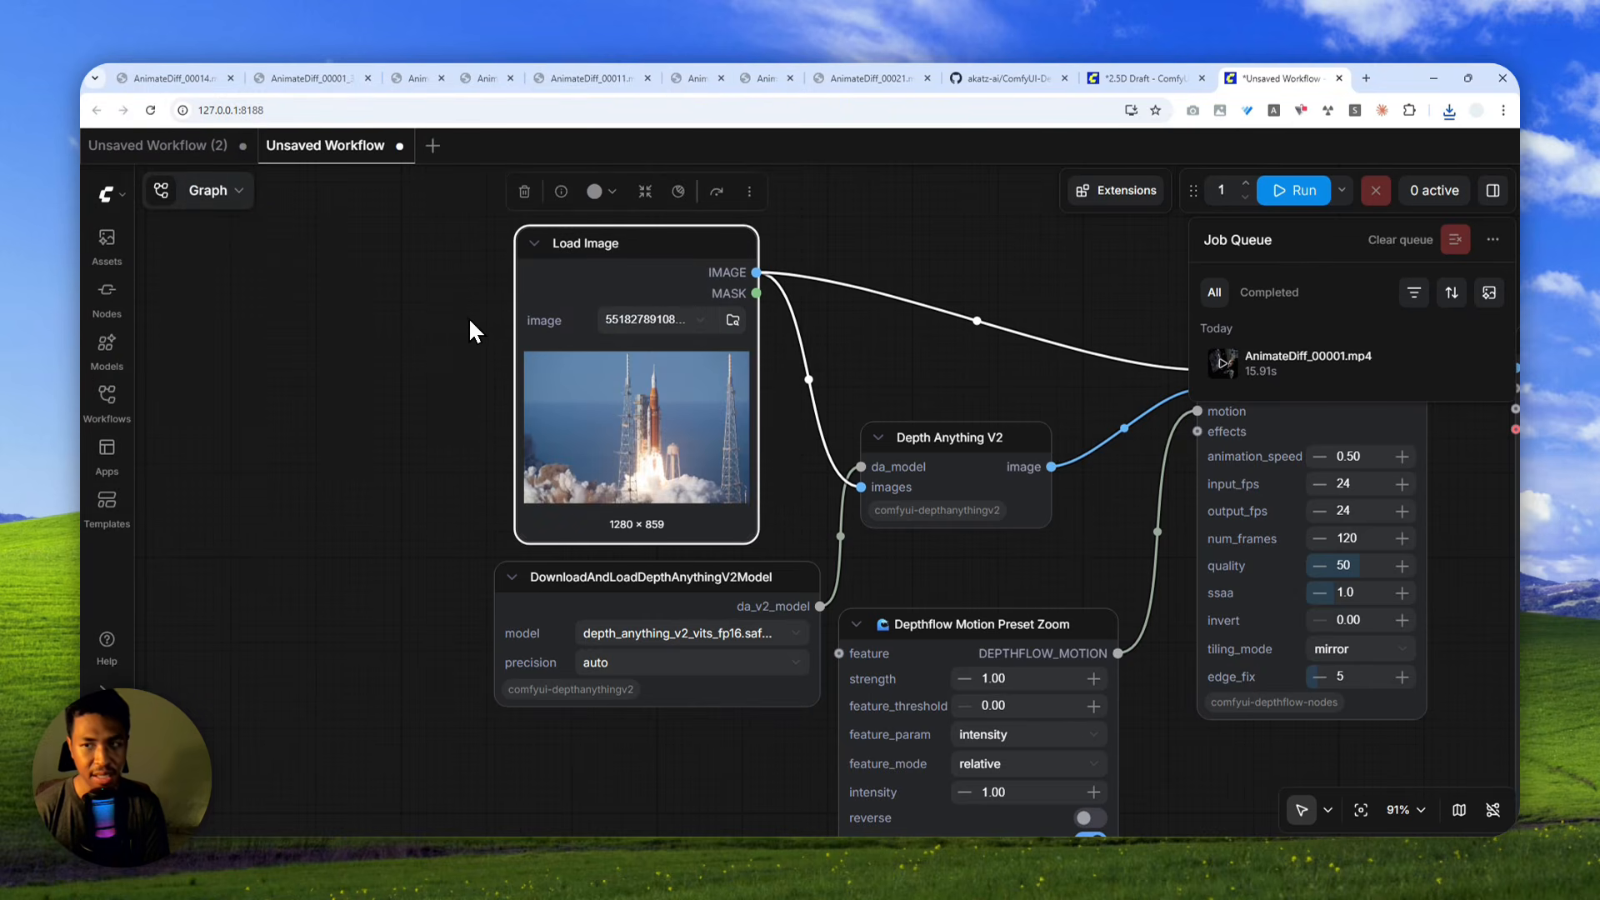
Examine the rocket image's pixel dimensions in the Load Image node and the neighbouring Depth Anything V2 nodes.
scroll(616, 510, up, 4)
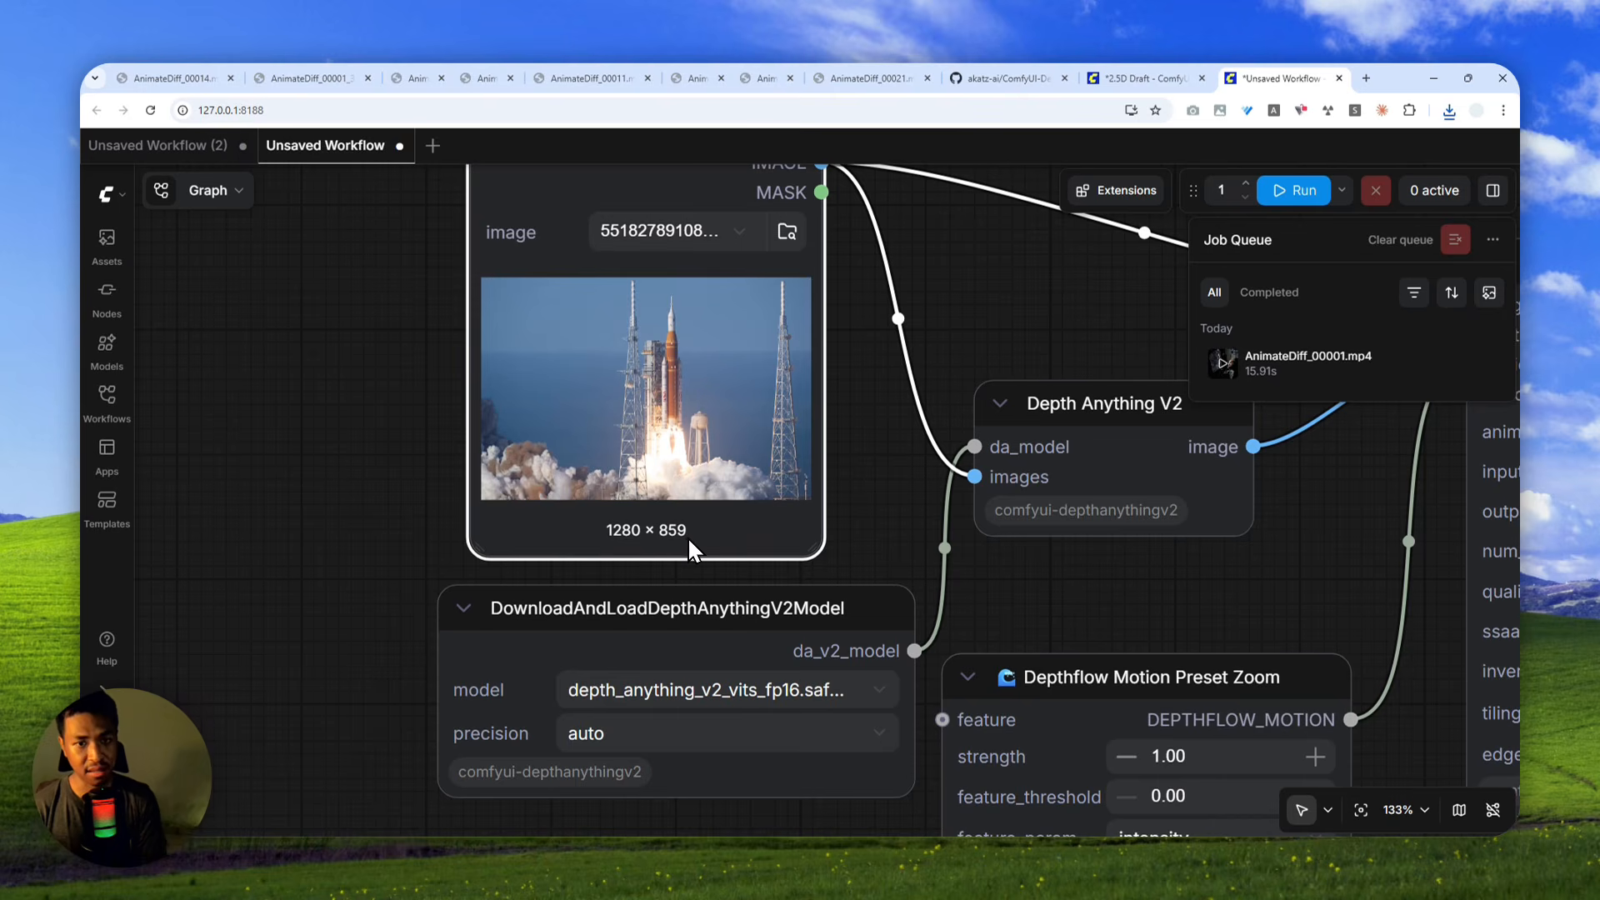
scroll(687, 537, down, 2)
scroll(693, 533, up, 4)
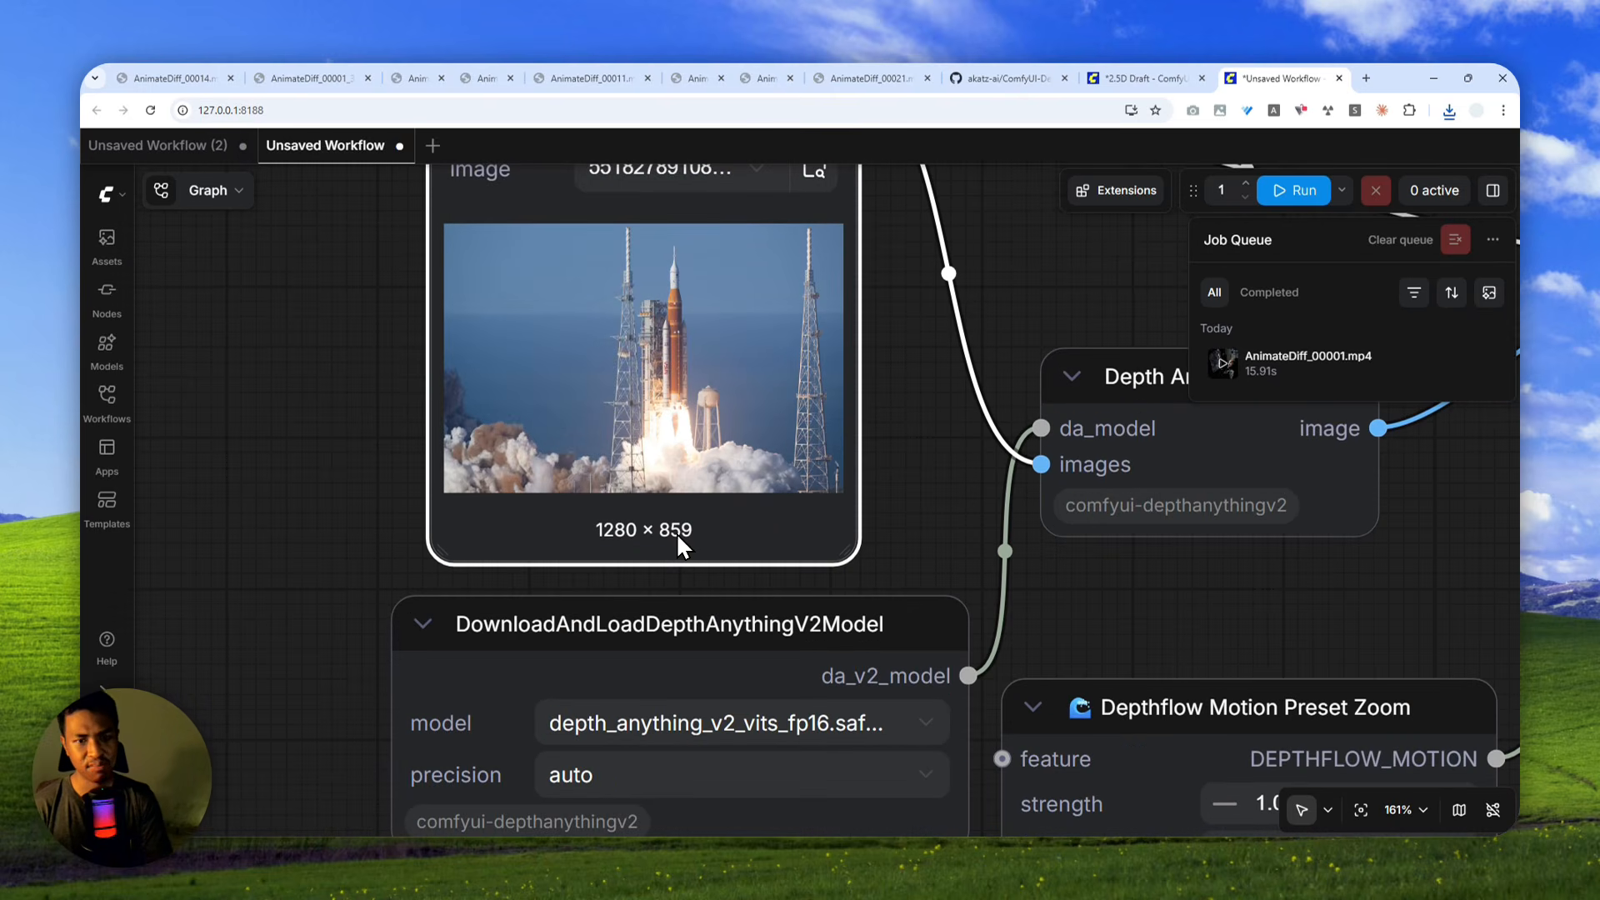
scroll(663, 531, down, 5)
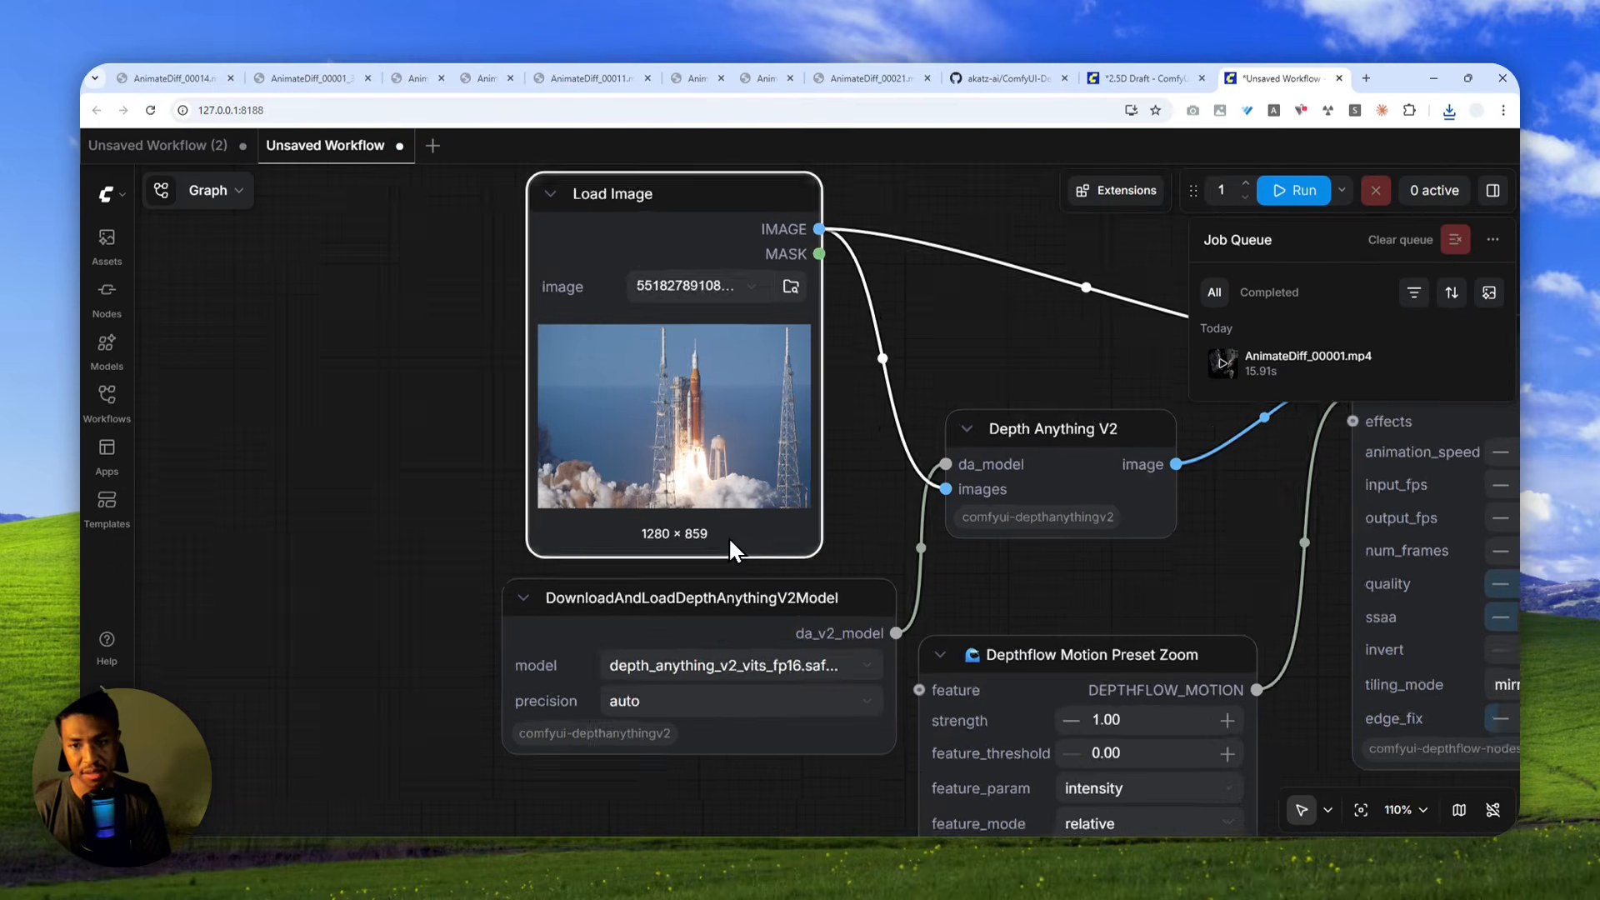
scroll(763, 535, up, 7)
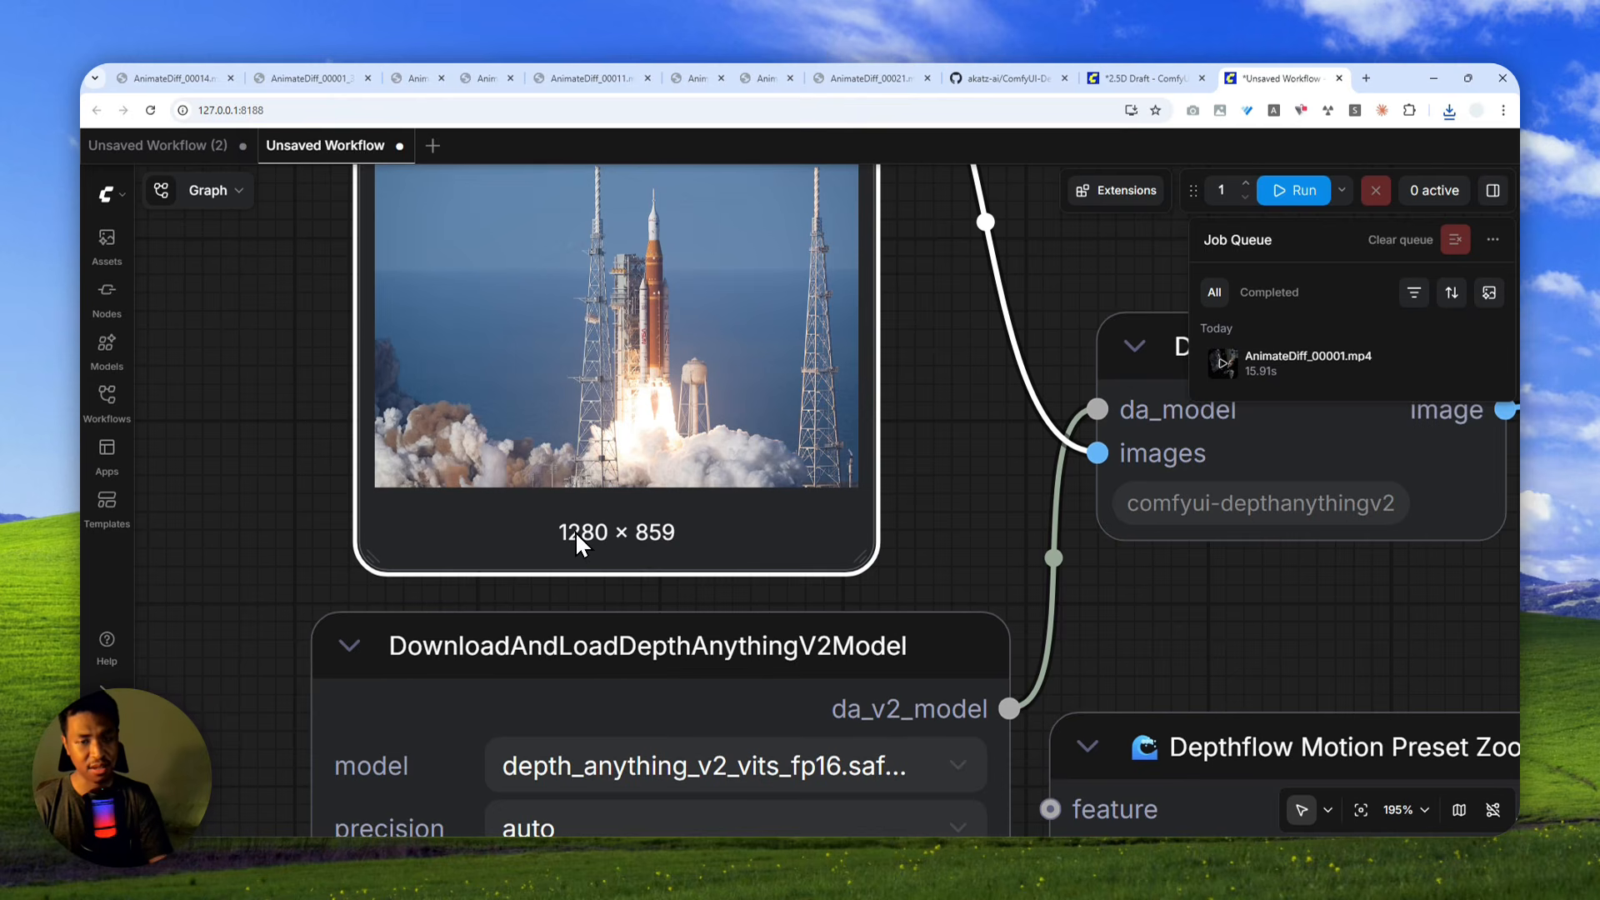
scroll(1243, 657, down, 2)
drag(1243, 617, 932, 530)
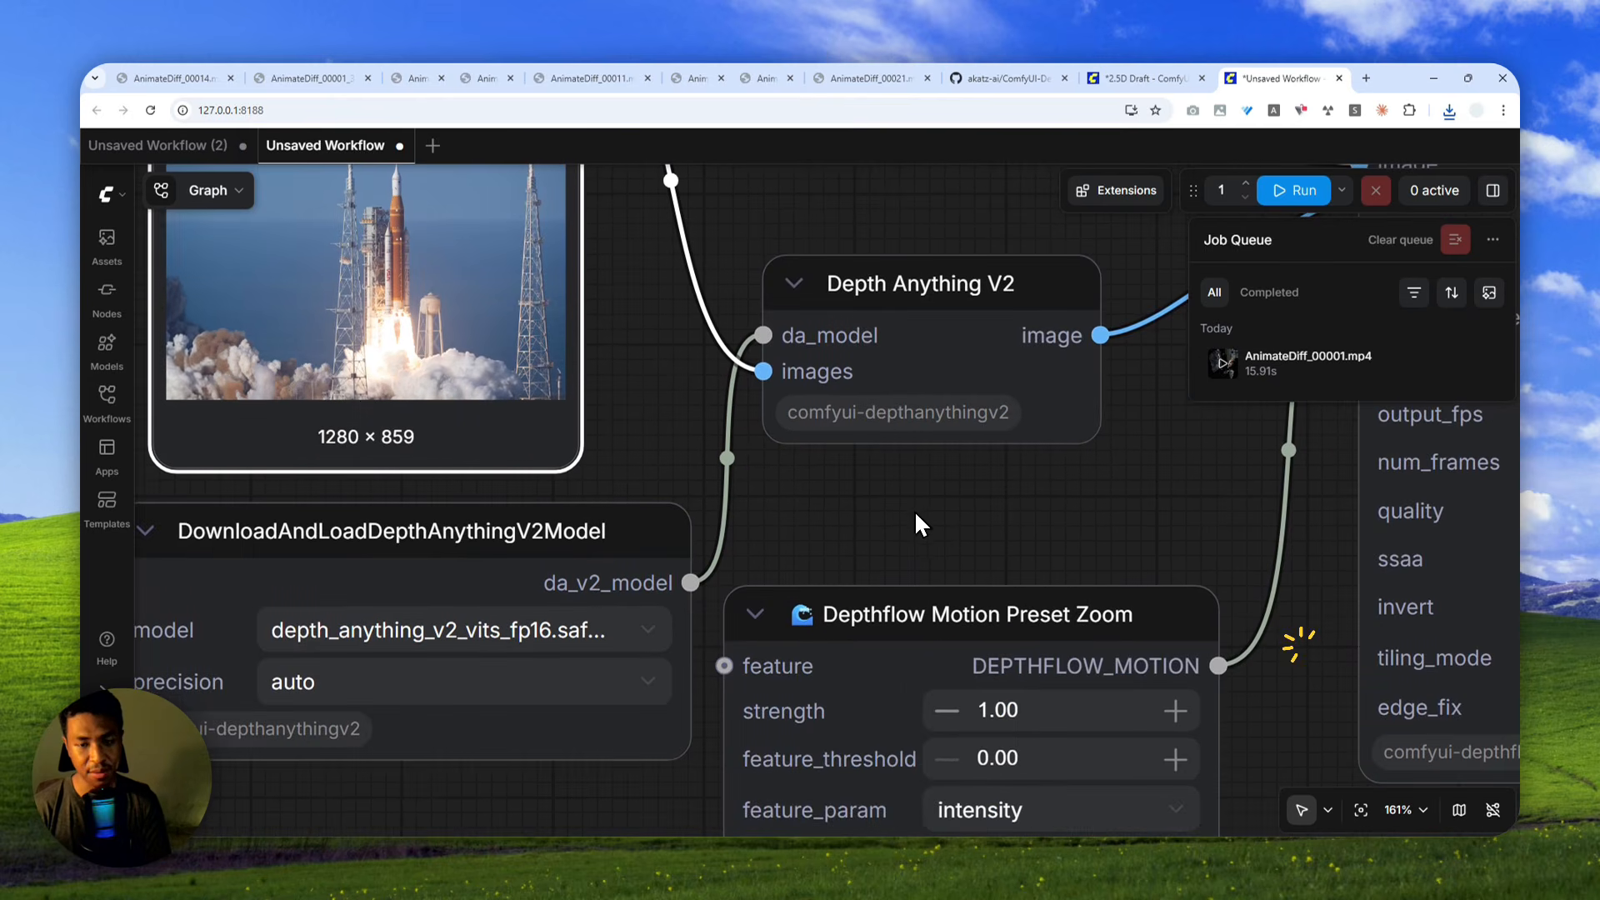
scroll(917, 483, down, 4)
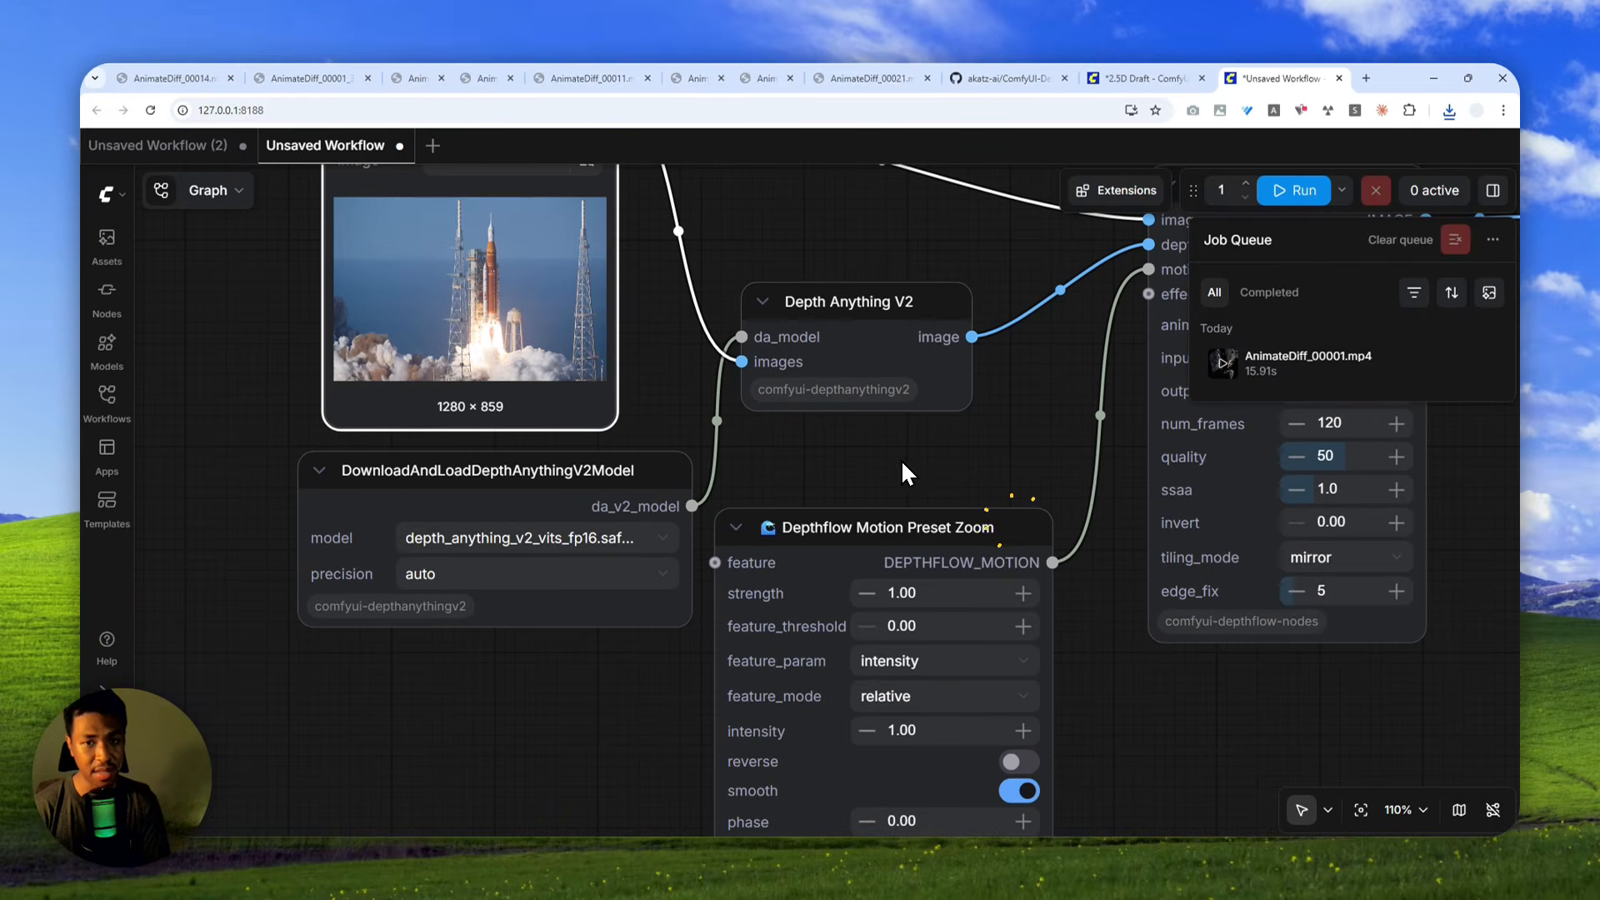
Open the node library and search it for "Depthflow".
scroll(948, 460, down, 2)
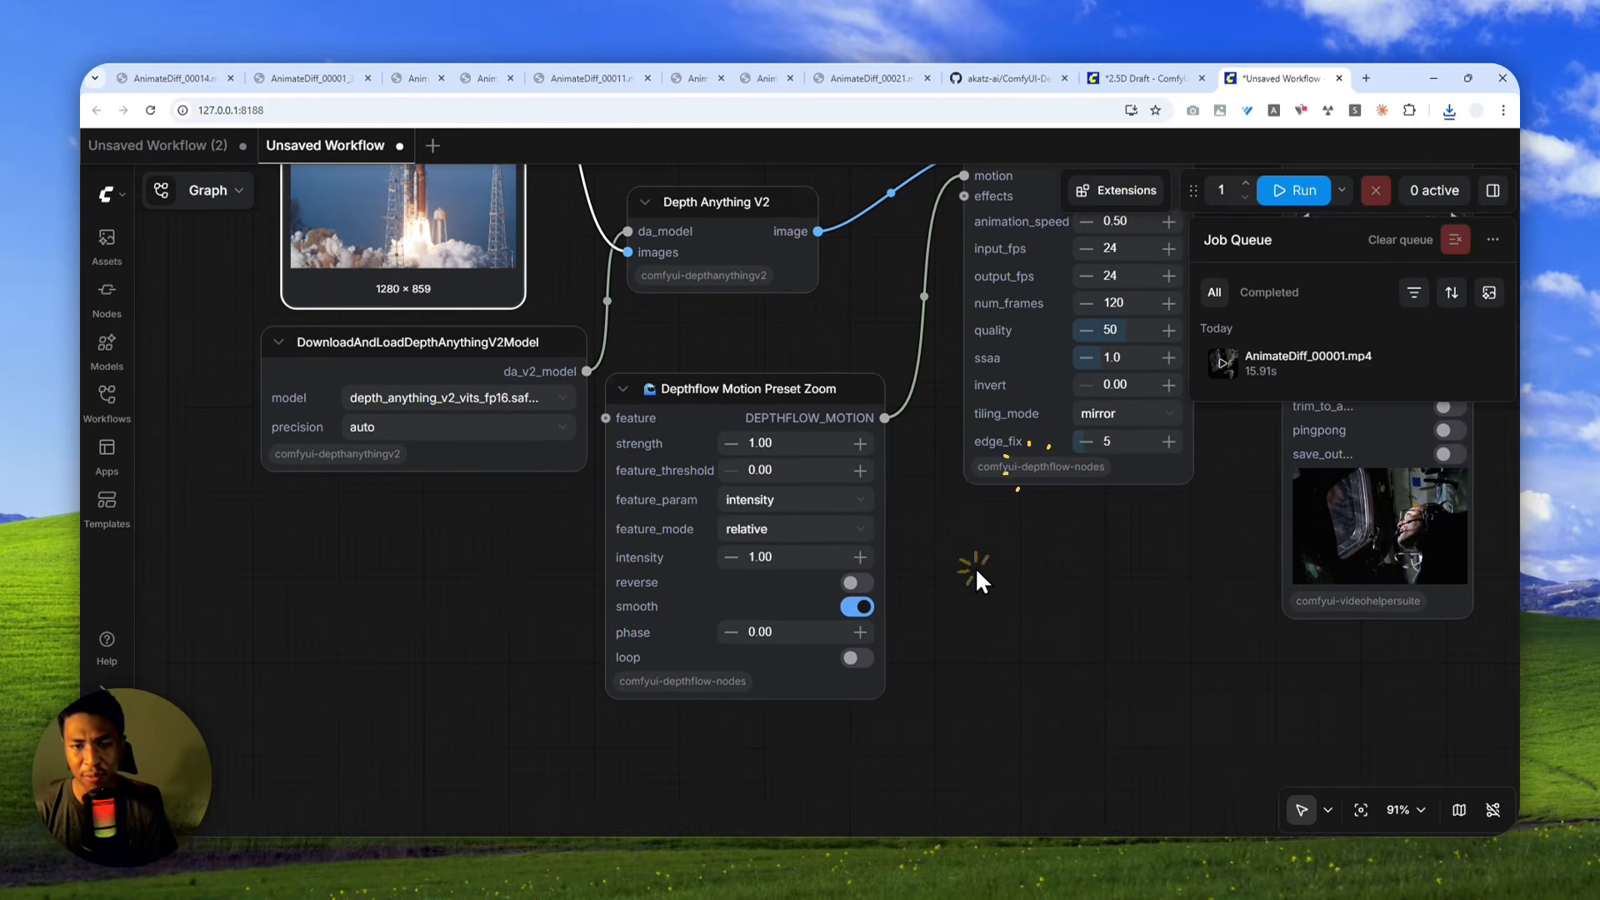
drag(967, 565, 949, 608)
scroll(835, 523, up, 3)
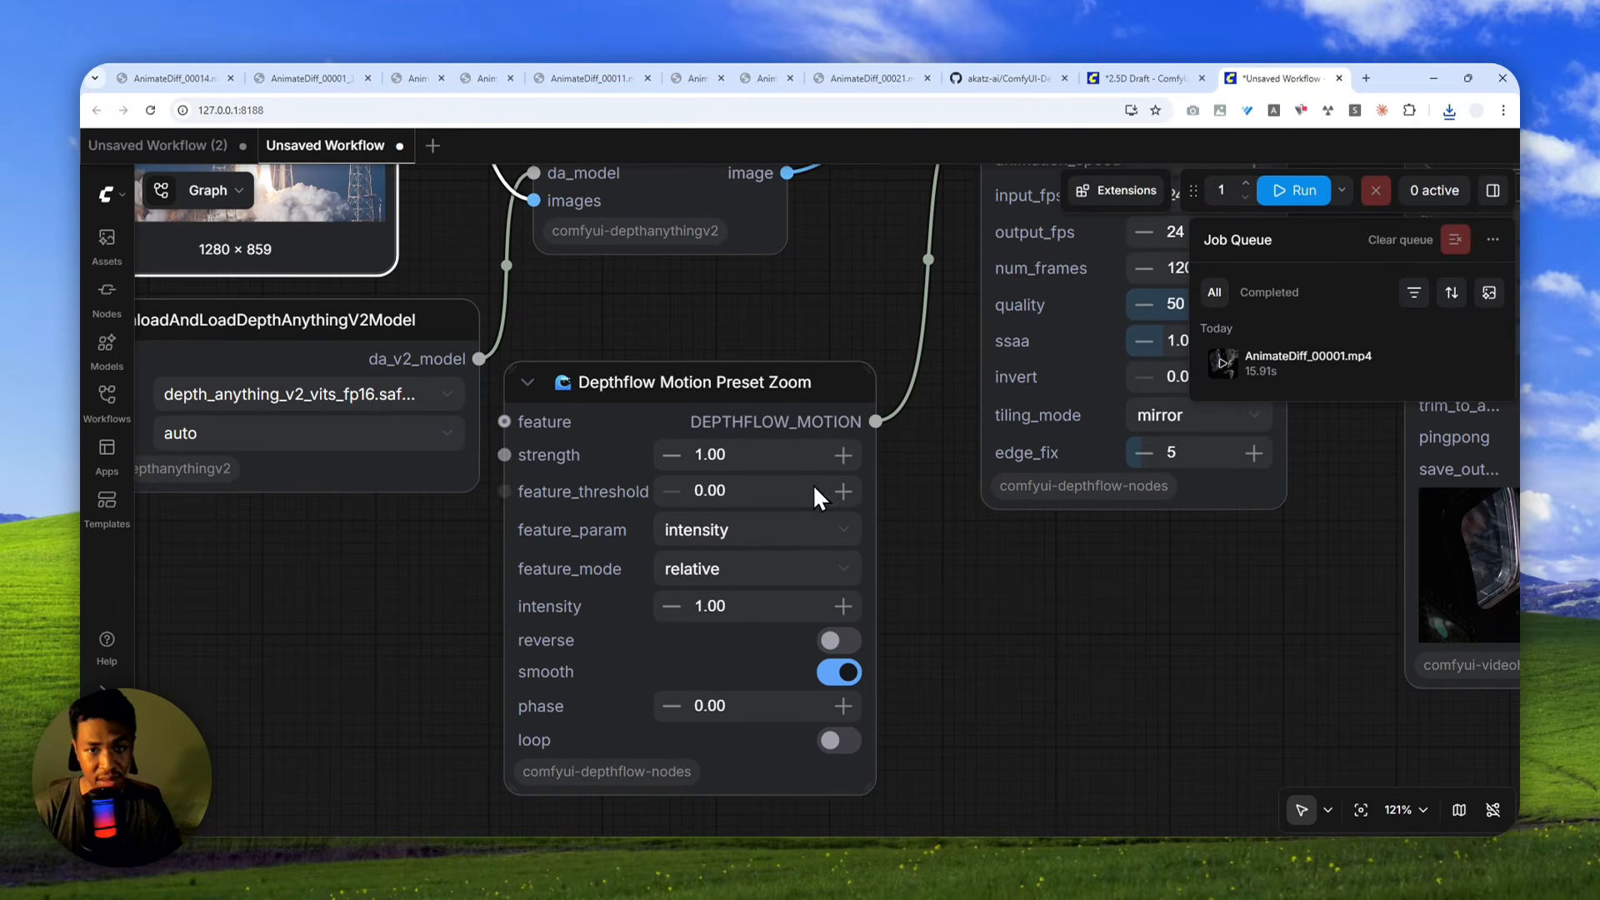
scroll(867, 454, down, 3)
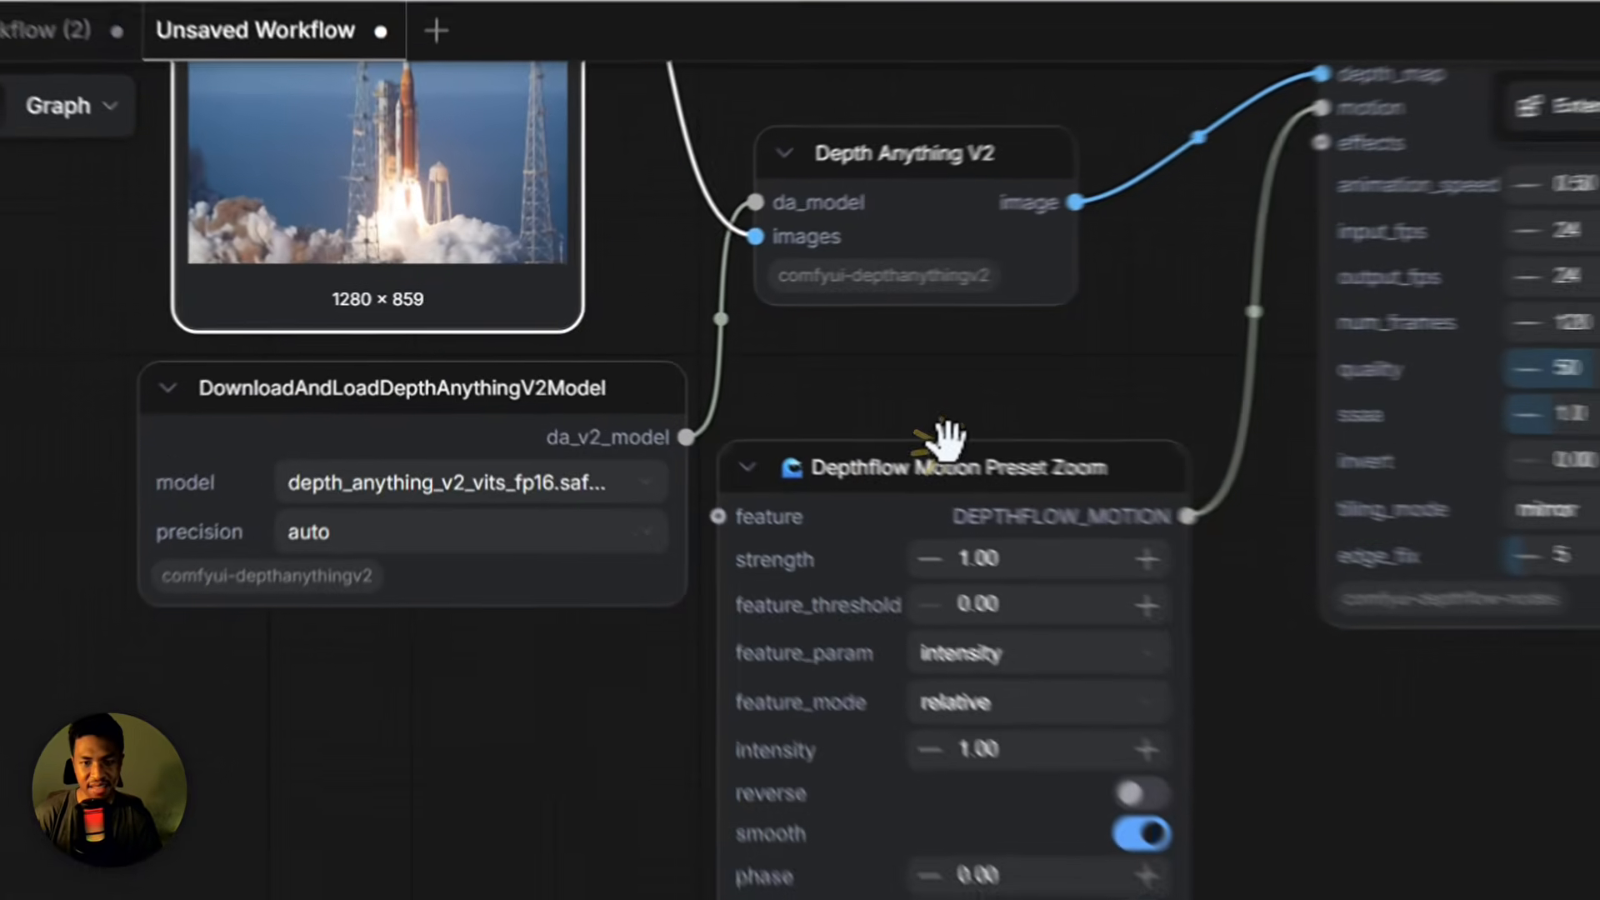
click(733, 402)
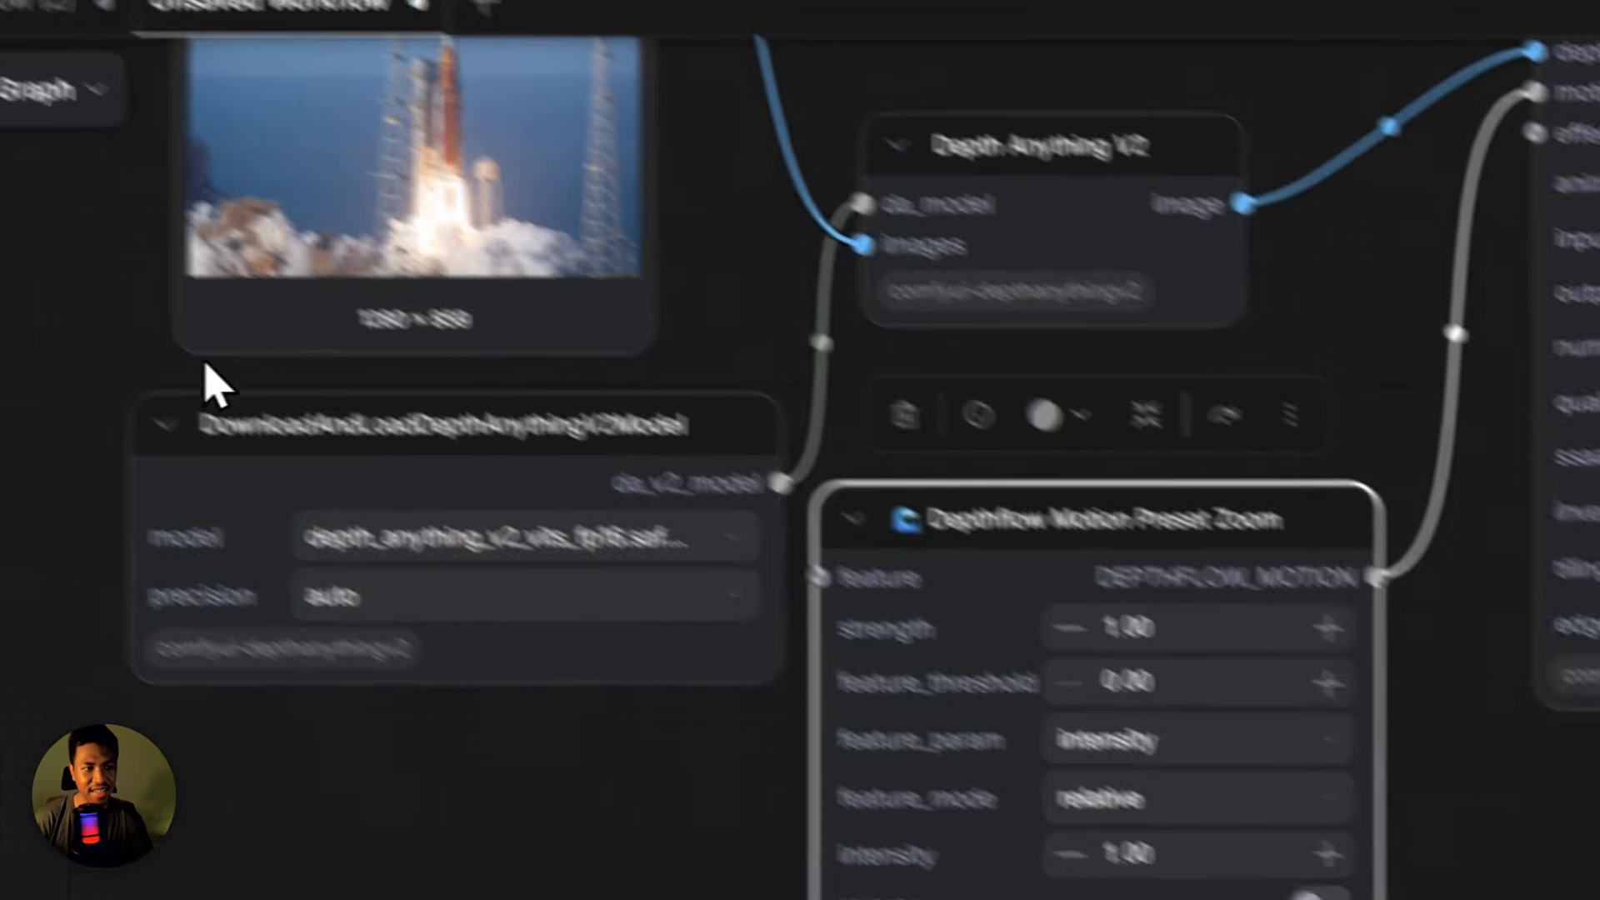
click(108, 424)
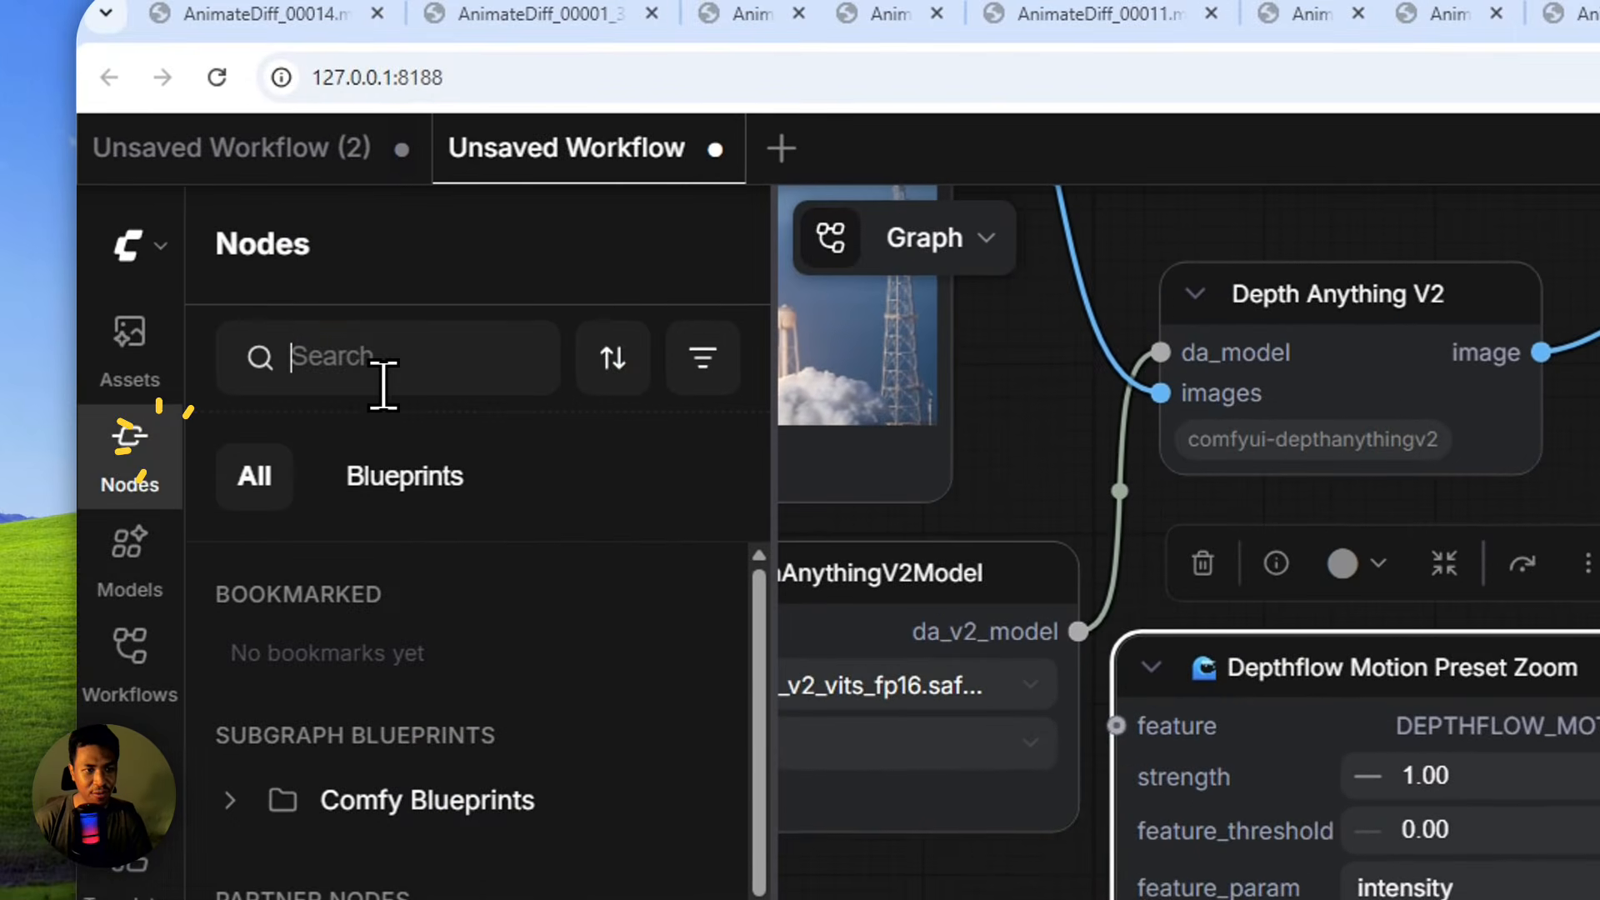
click(391, 349)
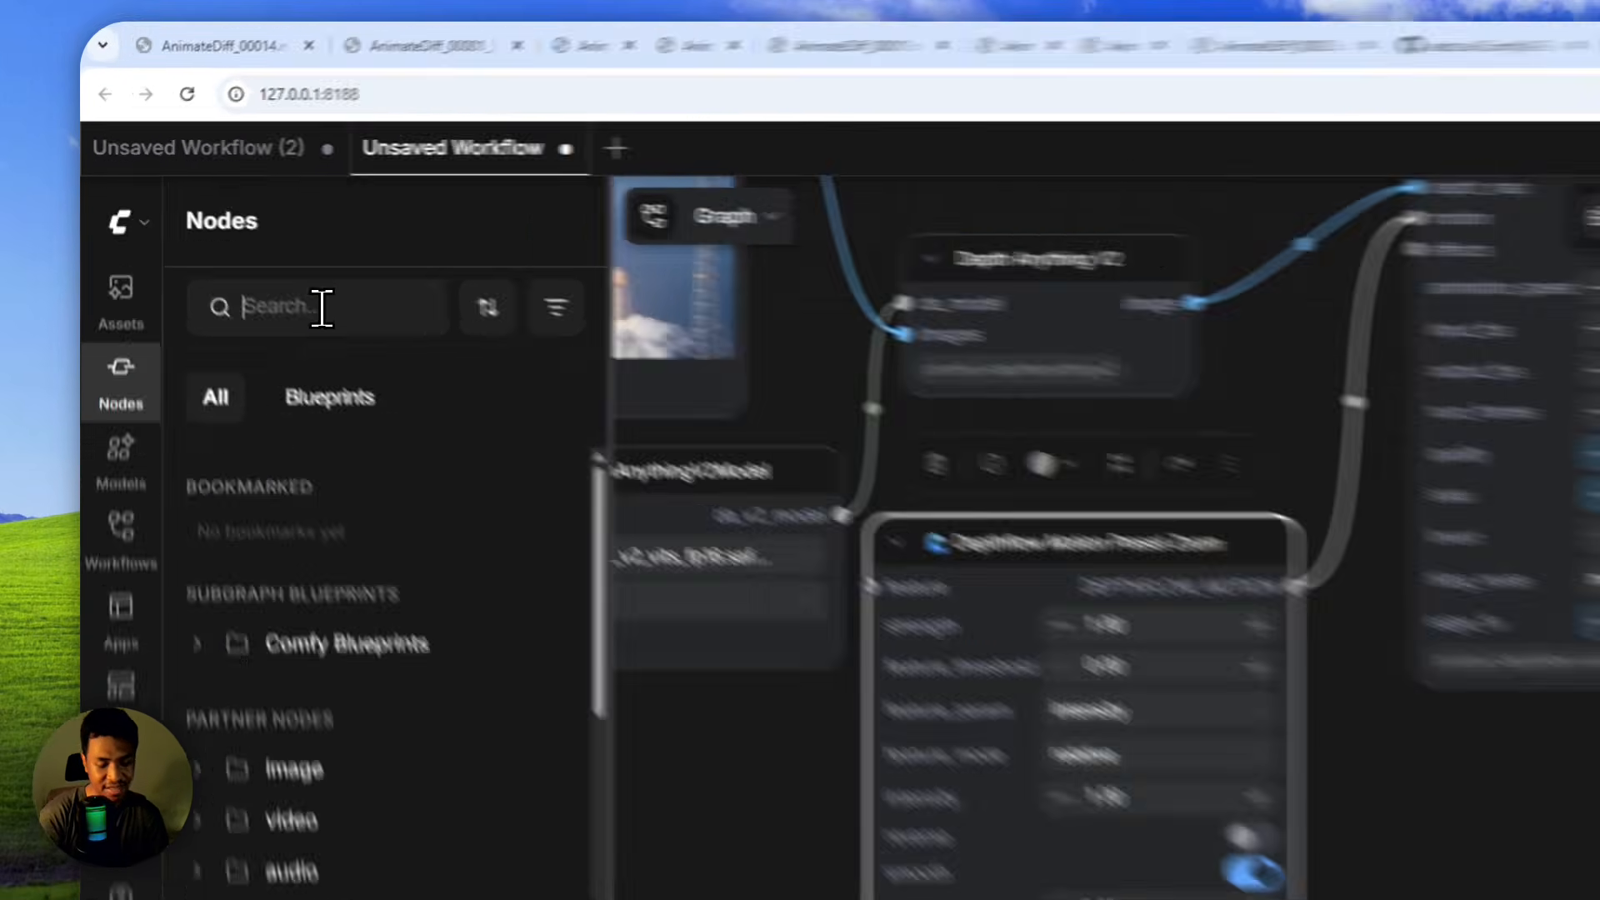
text(Depthflo)
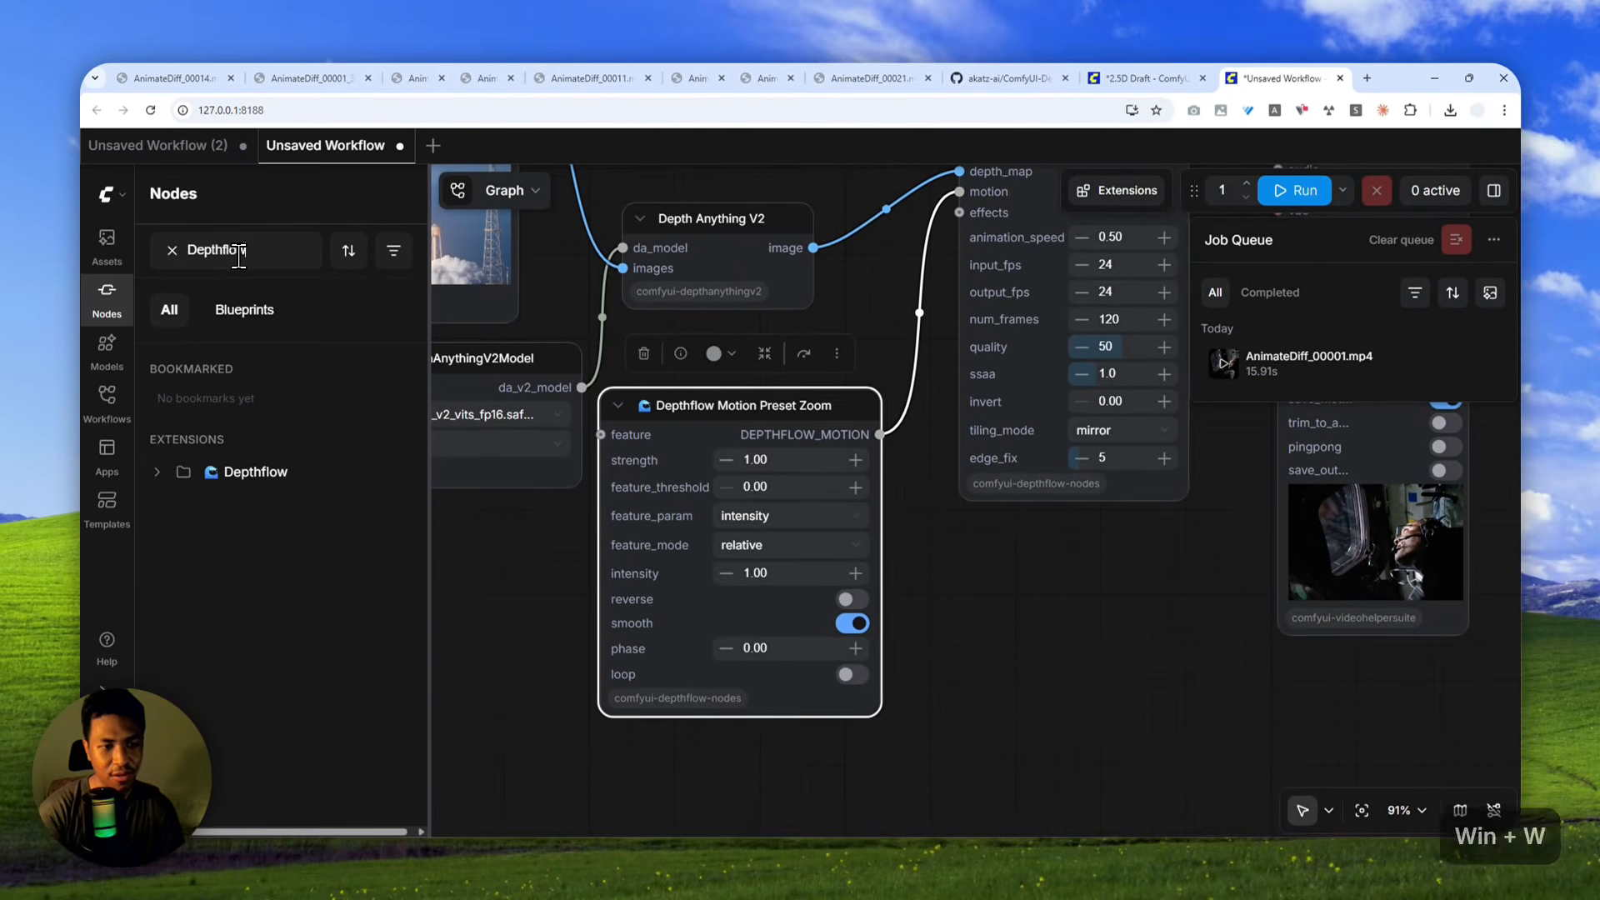
text(w)
Add a Depthflow Motion Preset Circle preset over the Zoom preset node and connect its DEPTHFLOW_MOTION output to Depthflow's motion input.
scroll(347, 642, down, 5)
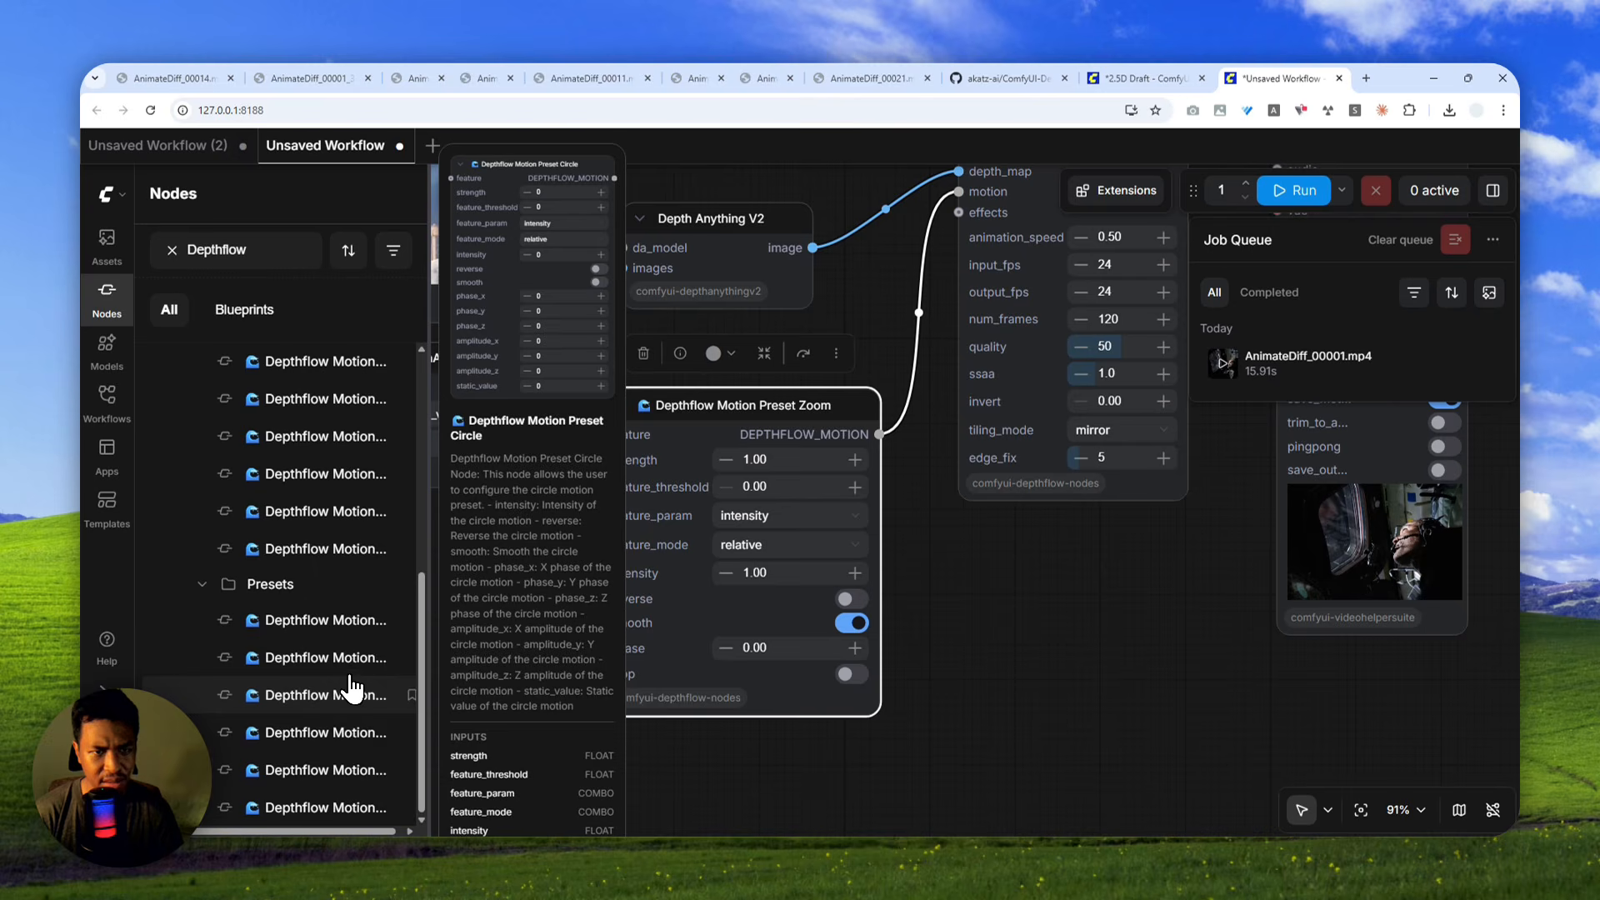
drag(348, 707, 950, 549)
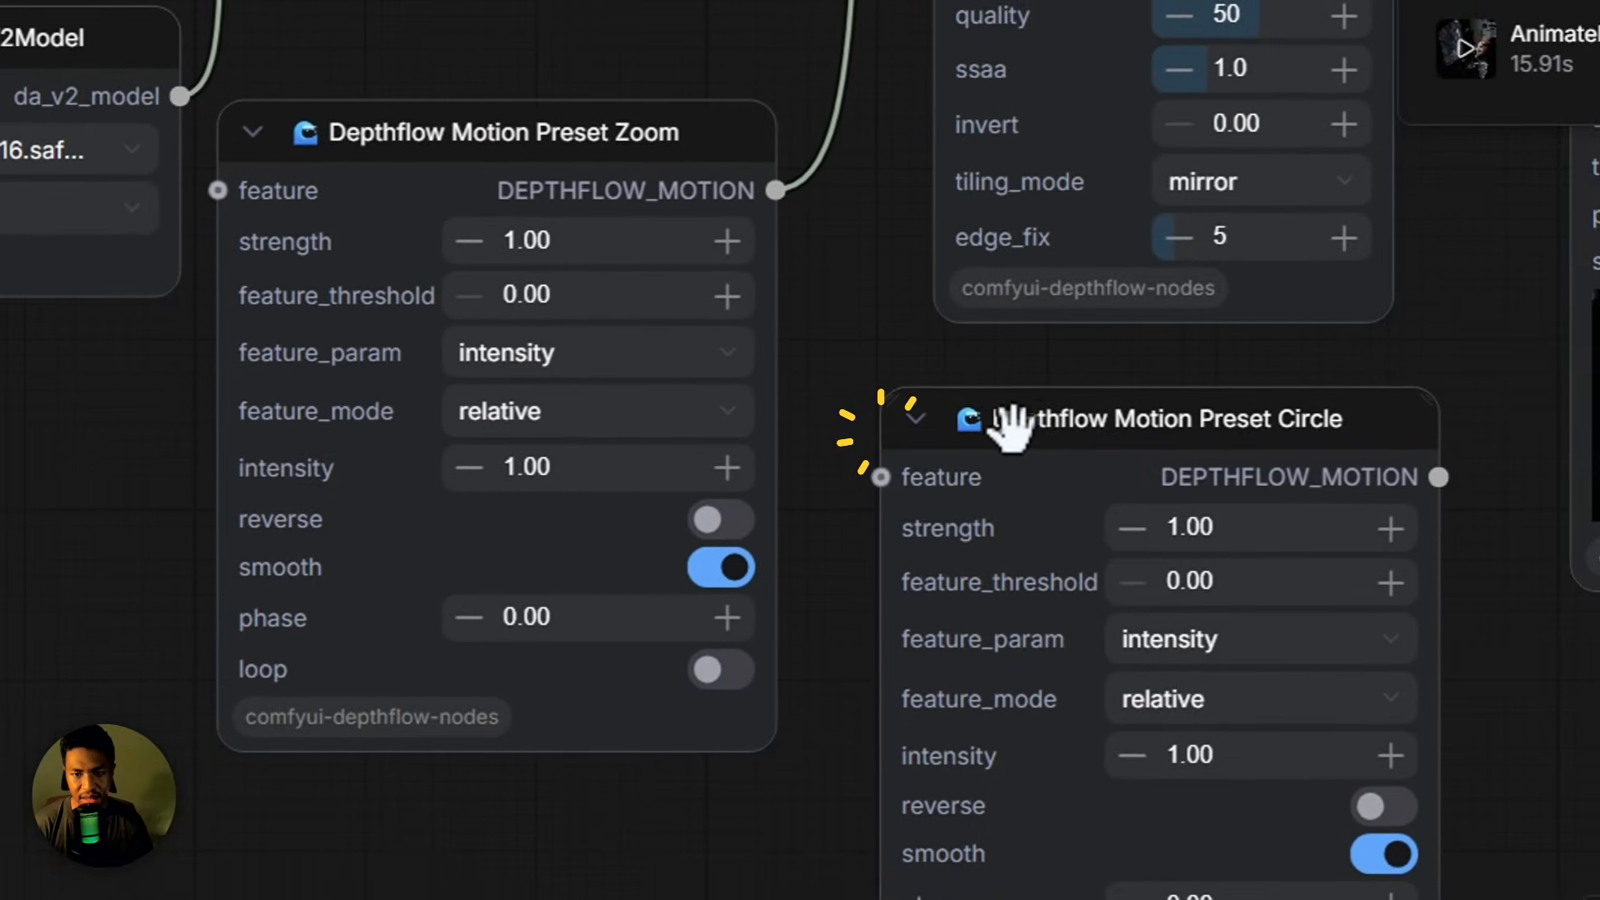
drag(1013, 429, 488, 423)
drag(1150, 517, 763, 640)
drag(529, 592, 546, 0)
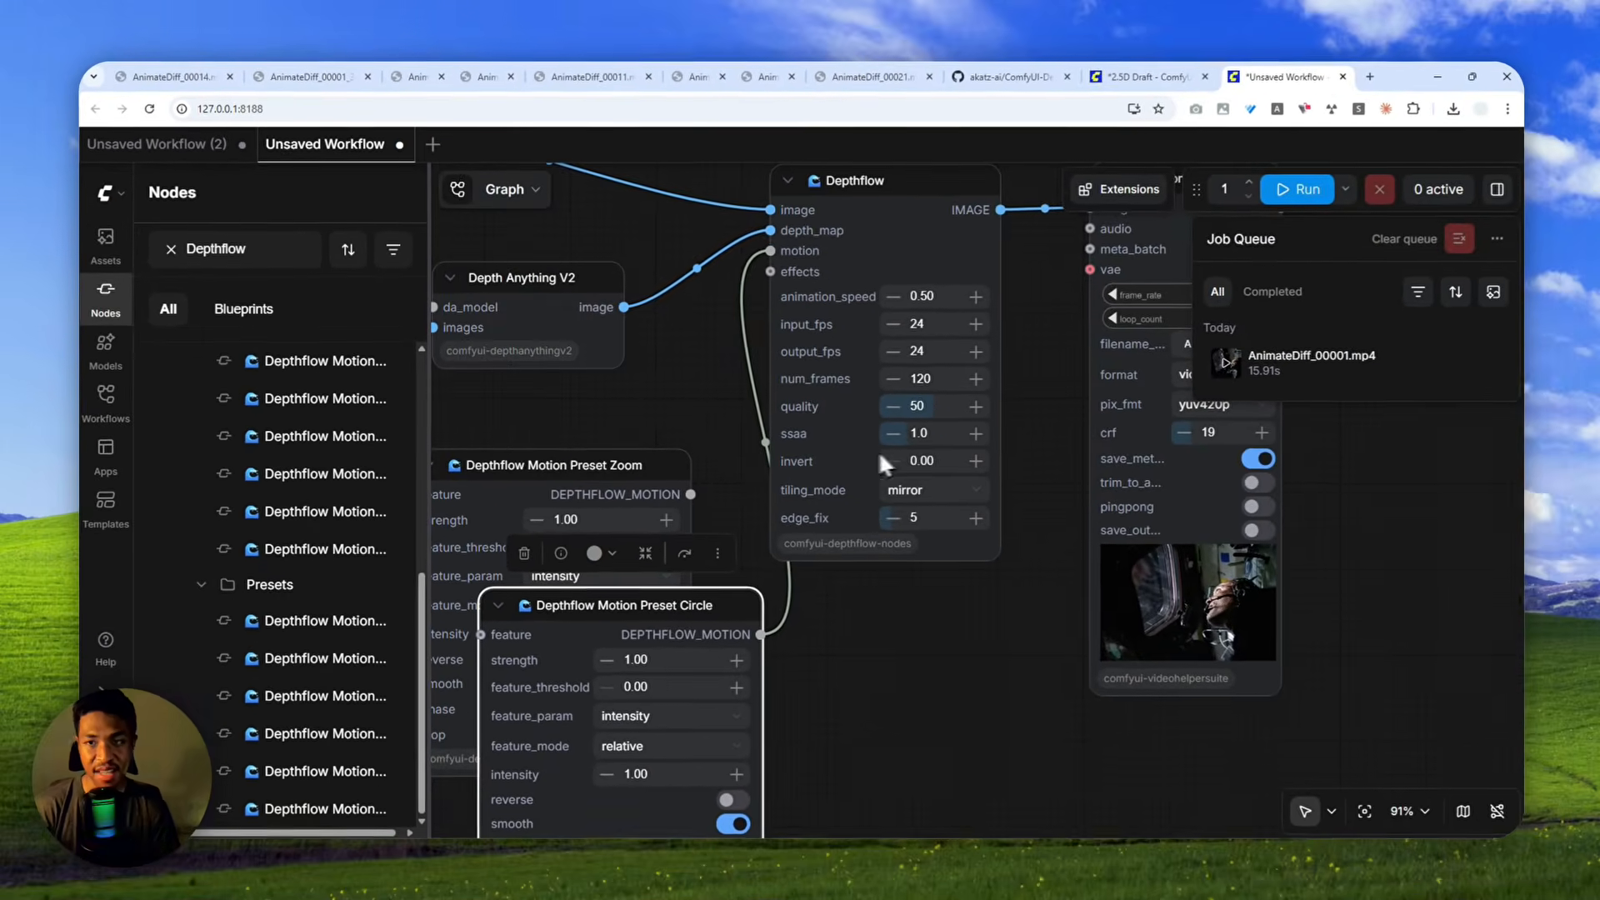
Run the workflow with the circle motion preset and examine the rocket video preview in the Video Combine node.
click(1296, 189)
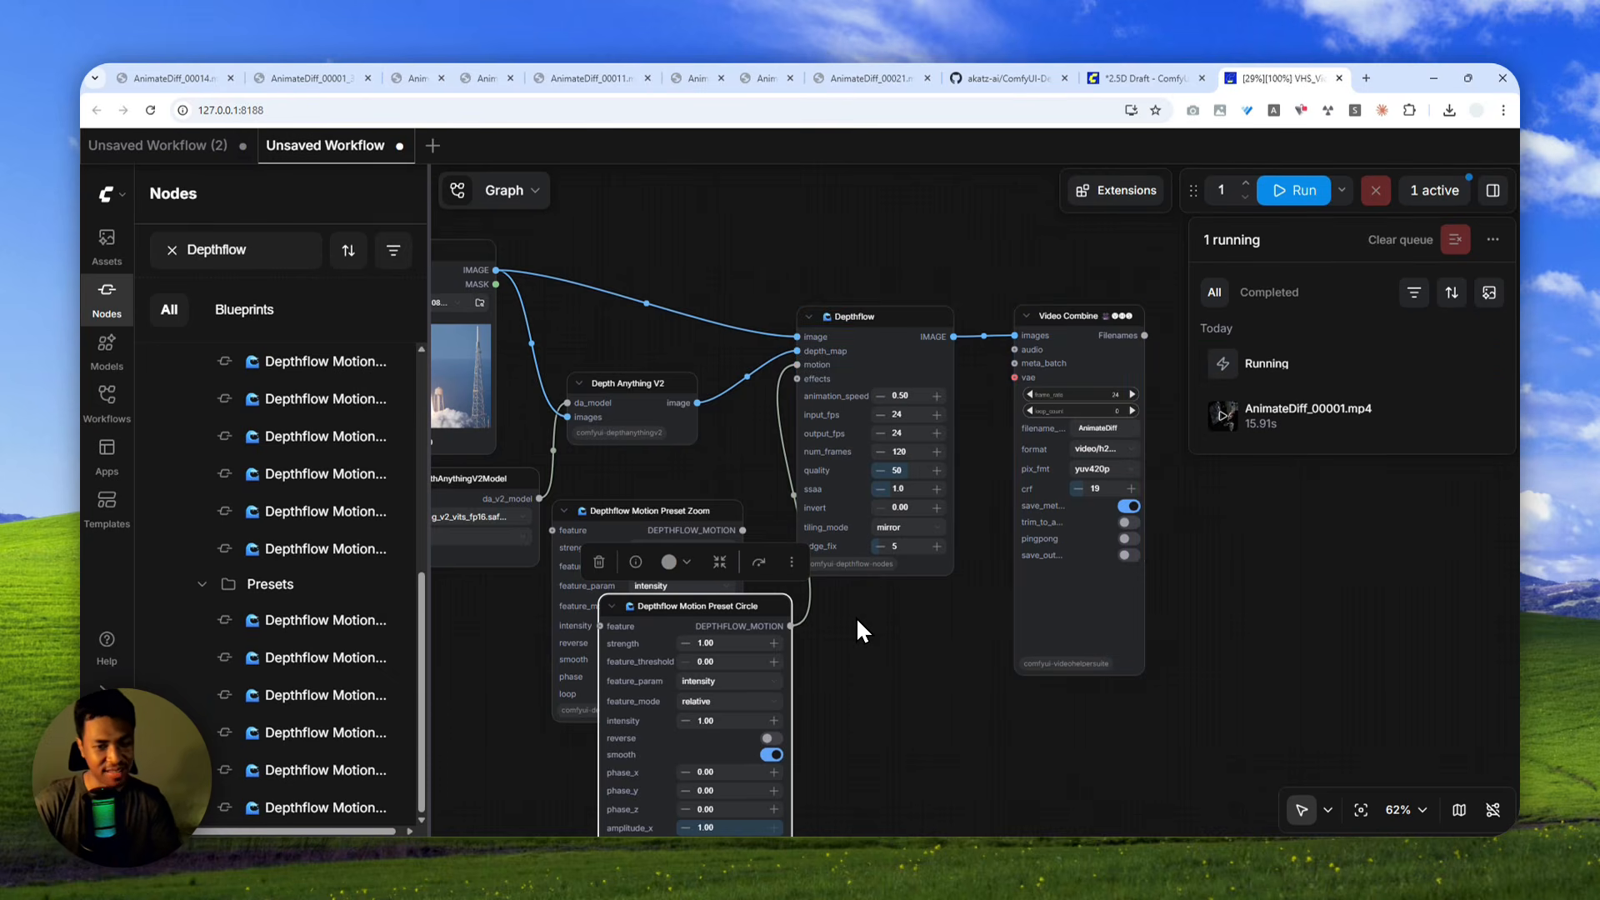
scroll(1161, 663, up, 4)
scroll(1176, 538, up, 13)
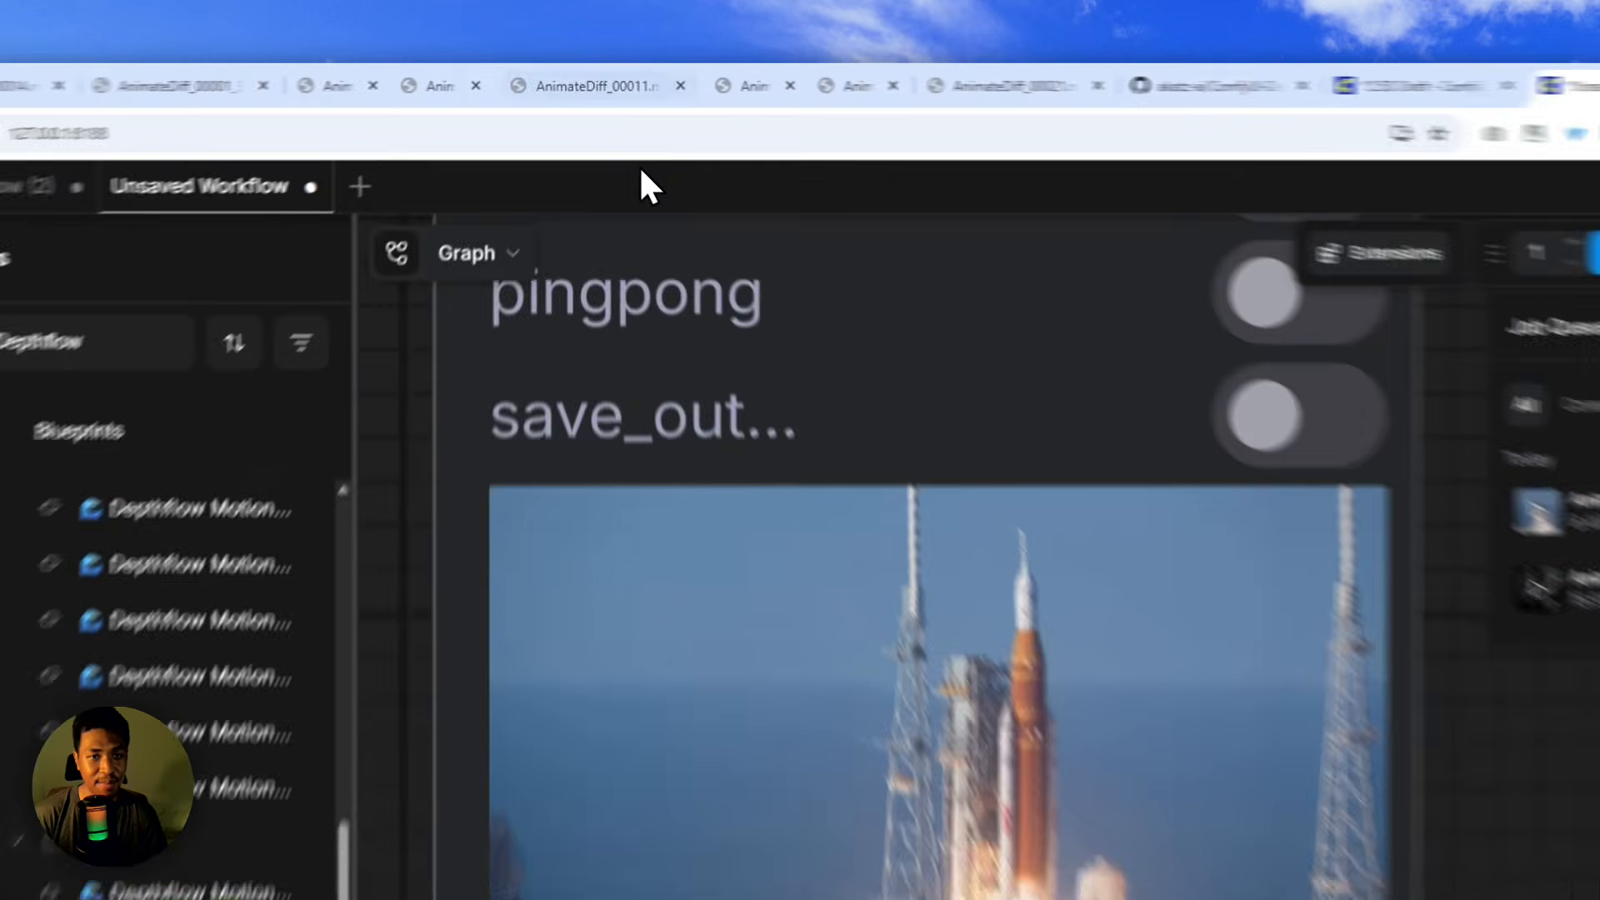
View the sample videos AnimateDiff_00011.mp4, the split view with AnimateDiff_00007.mp4, and AnimateDiff_00021 in the browser.
click(613, 69)
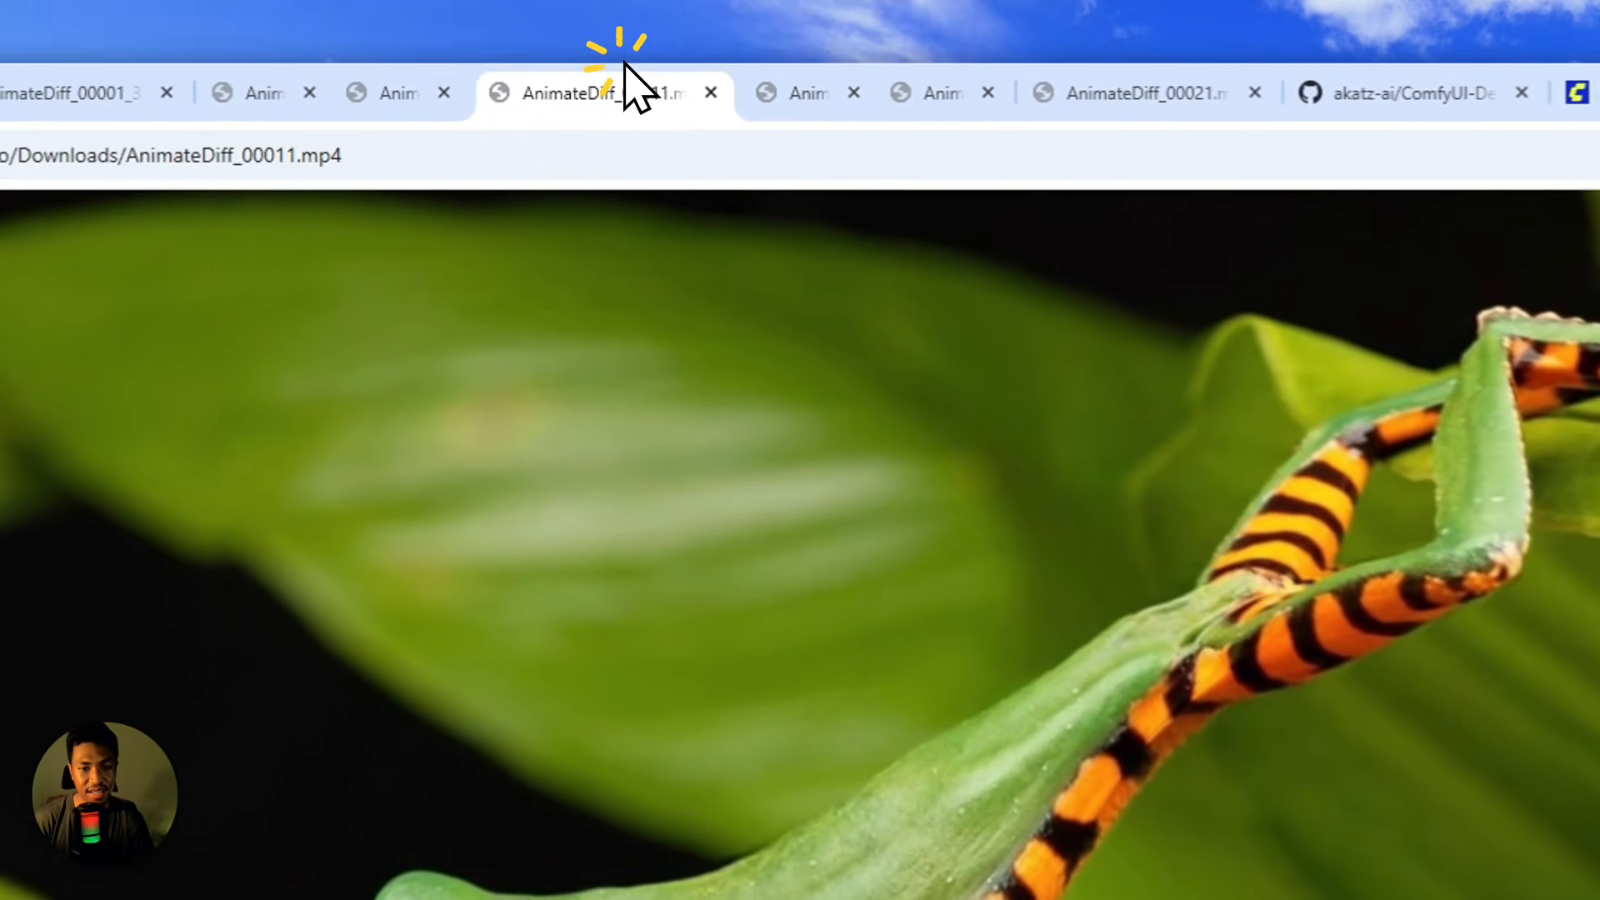
click(860, 64)
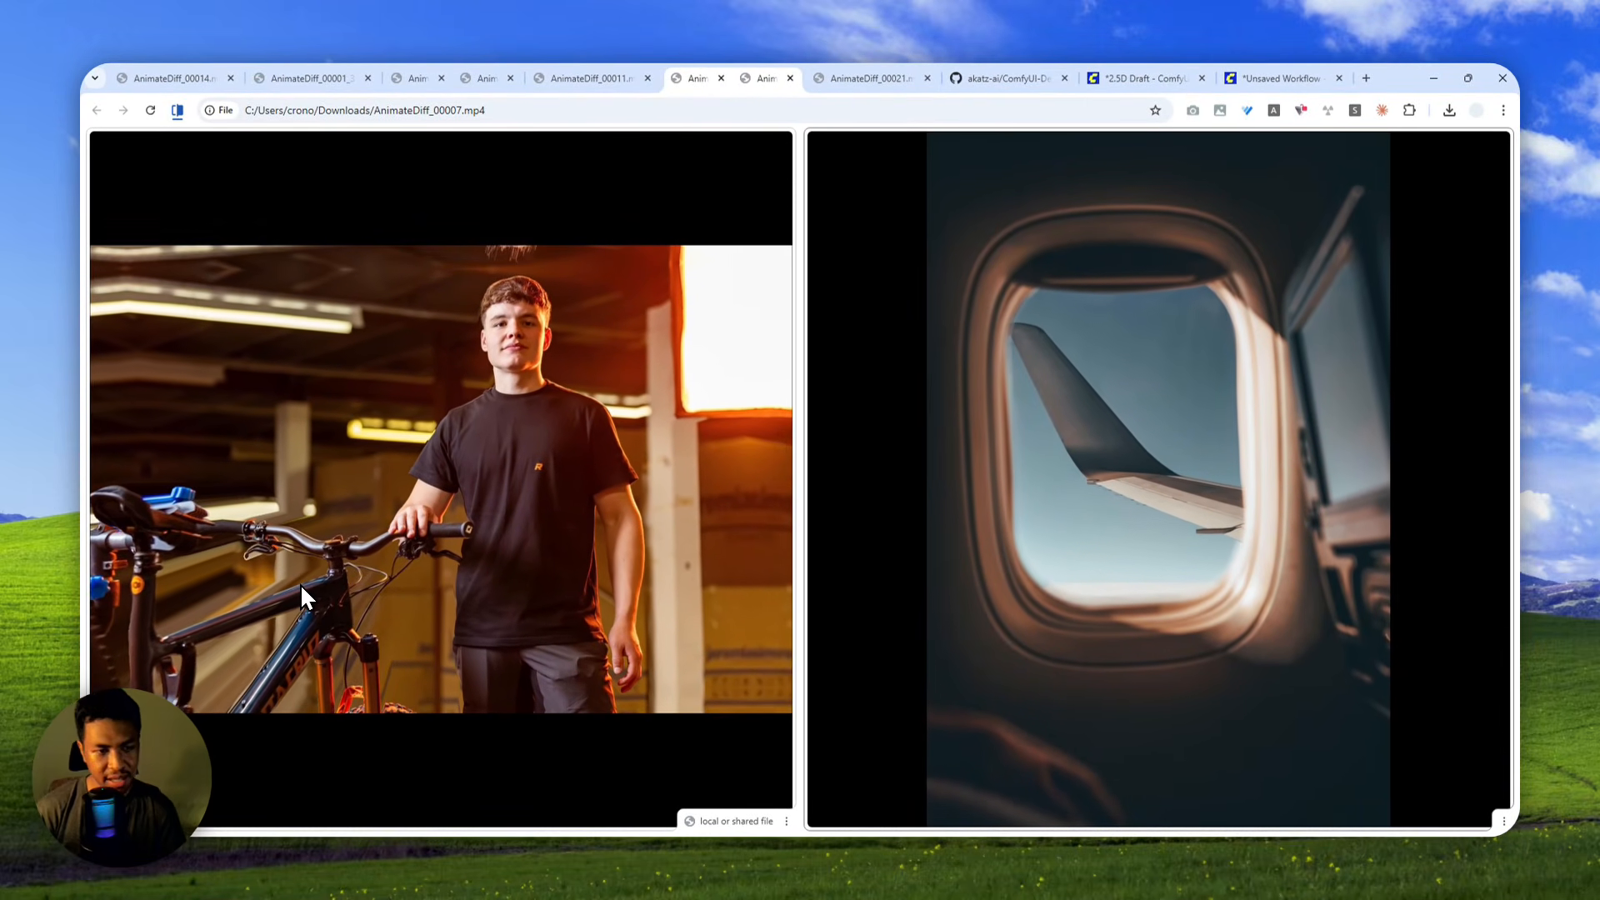
click(867, 67)
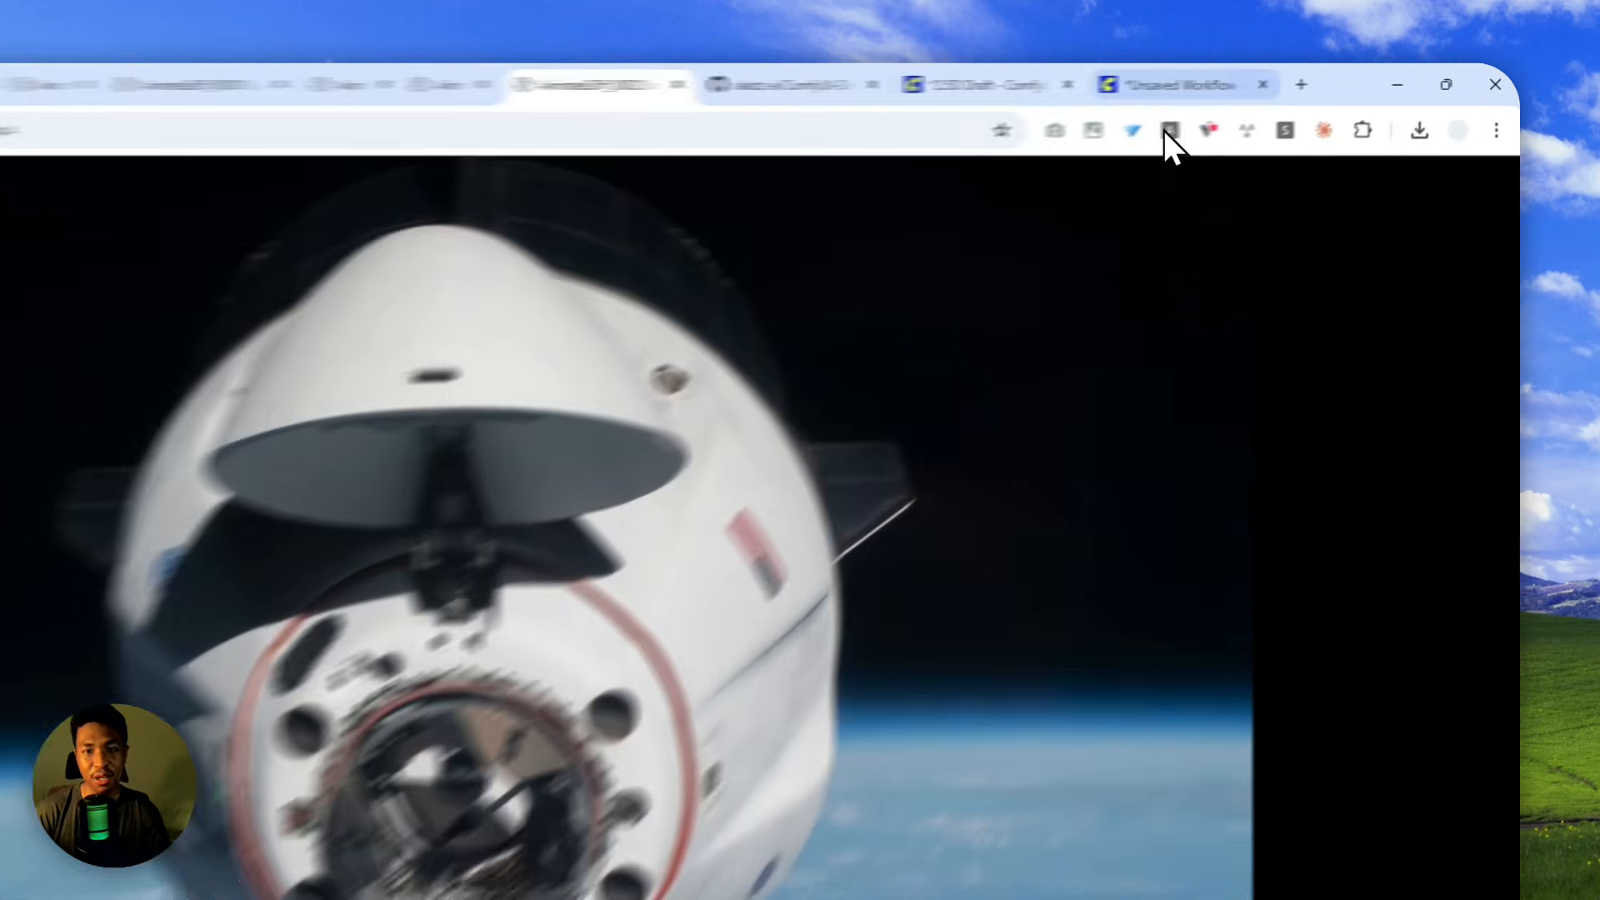
Return to the Unsaved Workflow page and examine the rocket preview together with the whole node graph.
click(1266, 78)
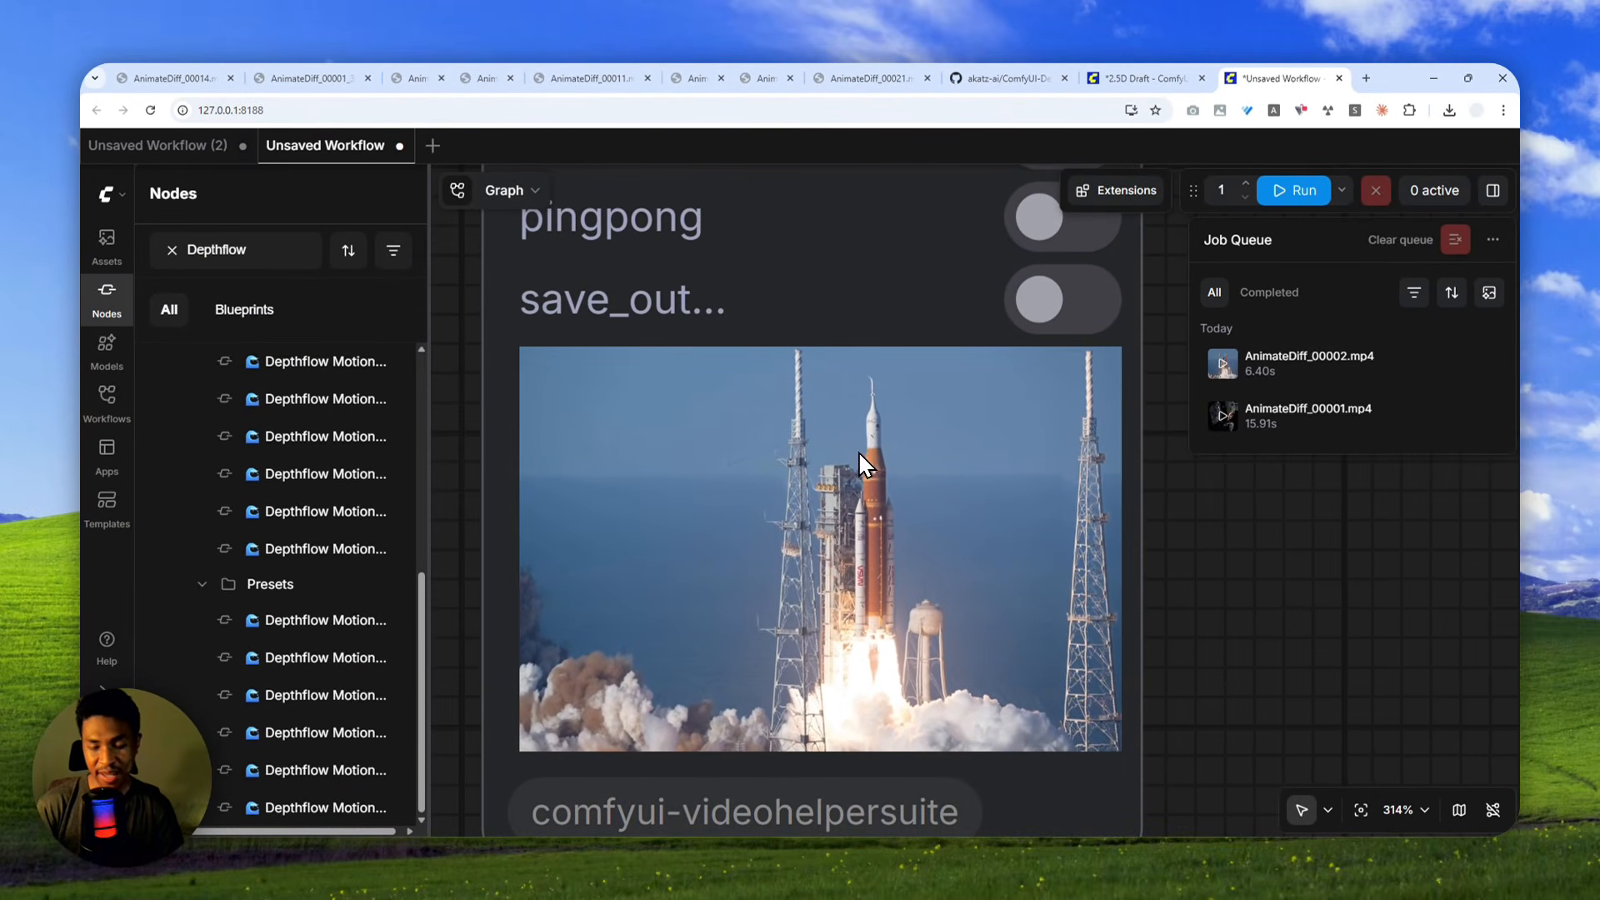
scroll(858, 452, down, 5)
scroll(863, 437, down, 8)
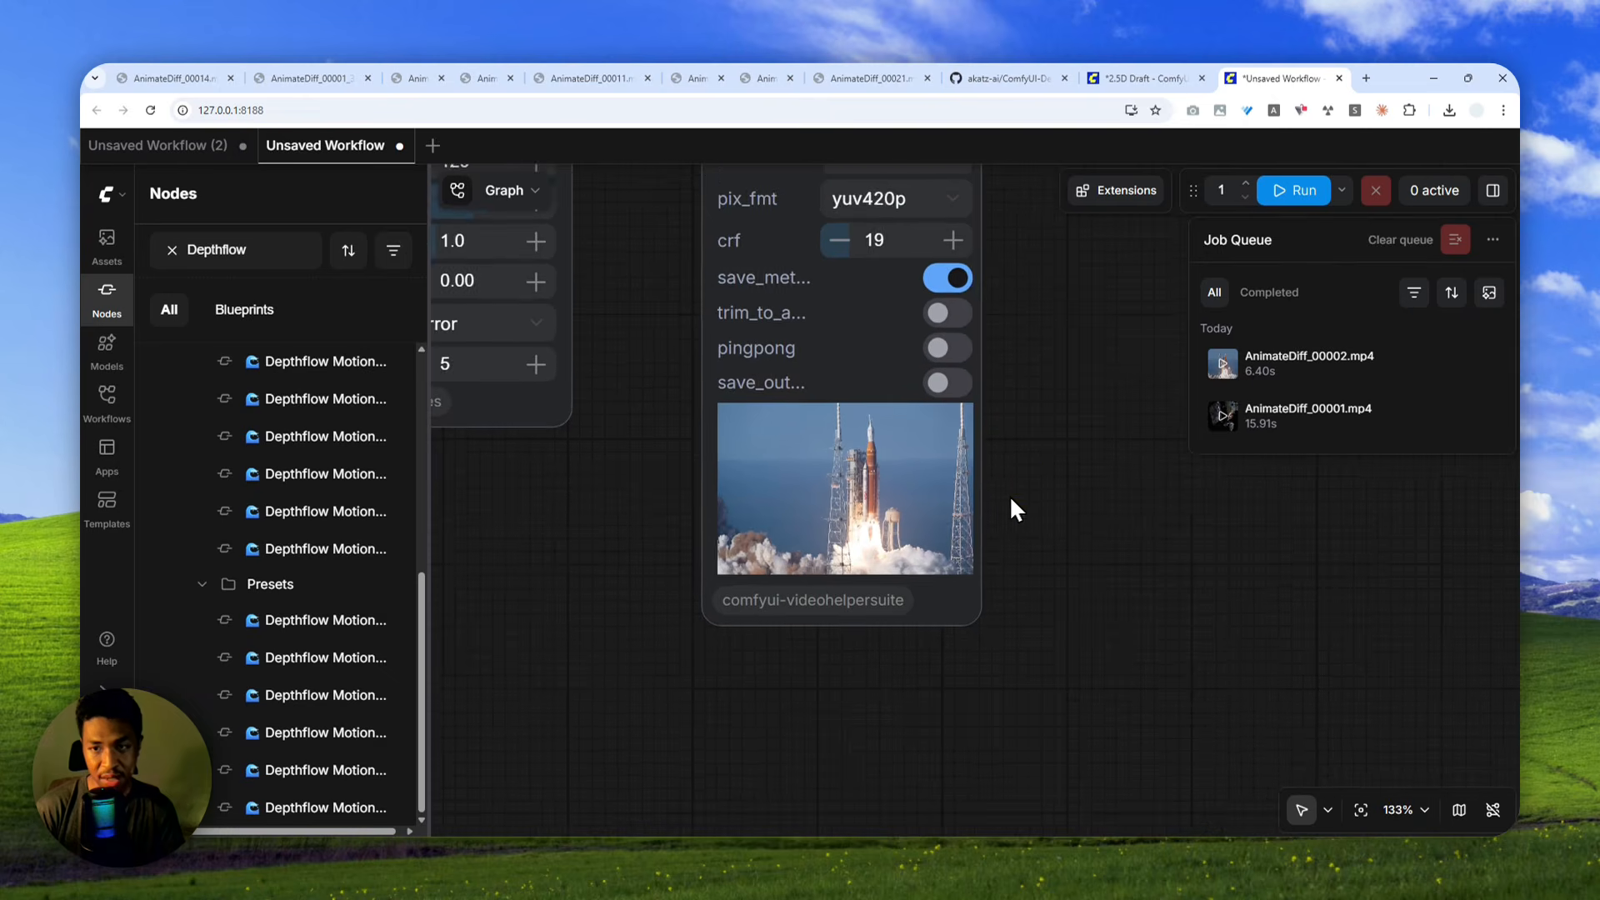
drag(750, 590, 881, 593)
scroll(939, 625, down, 3)
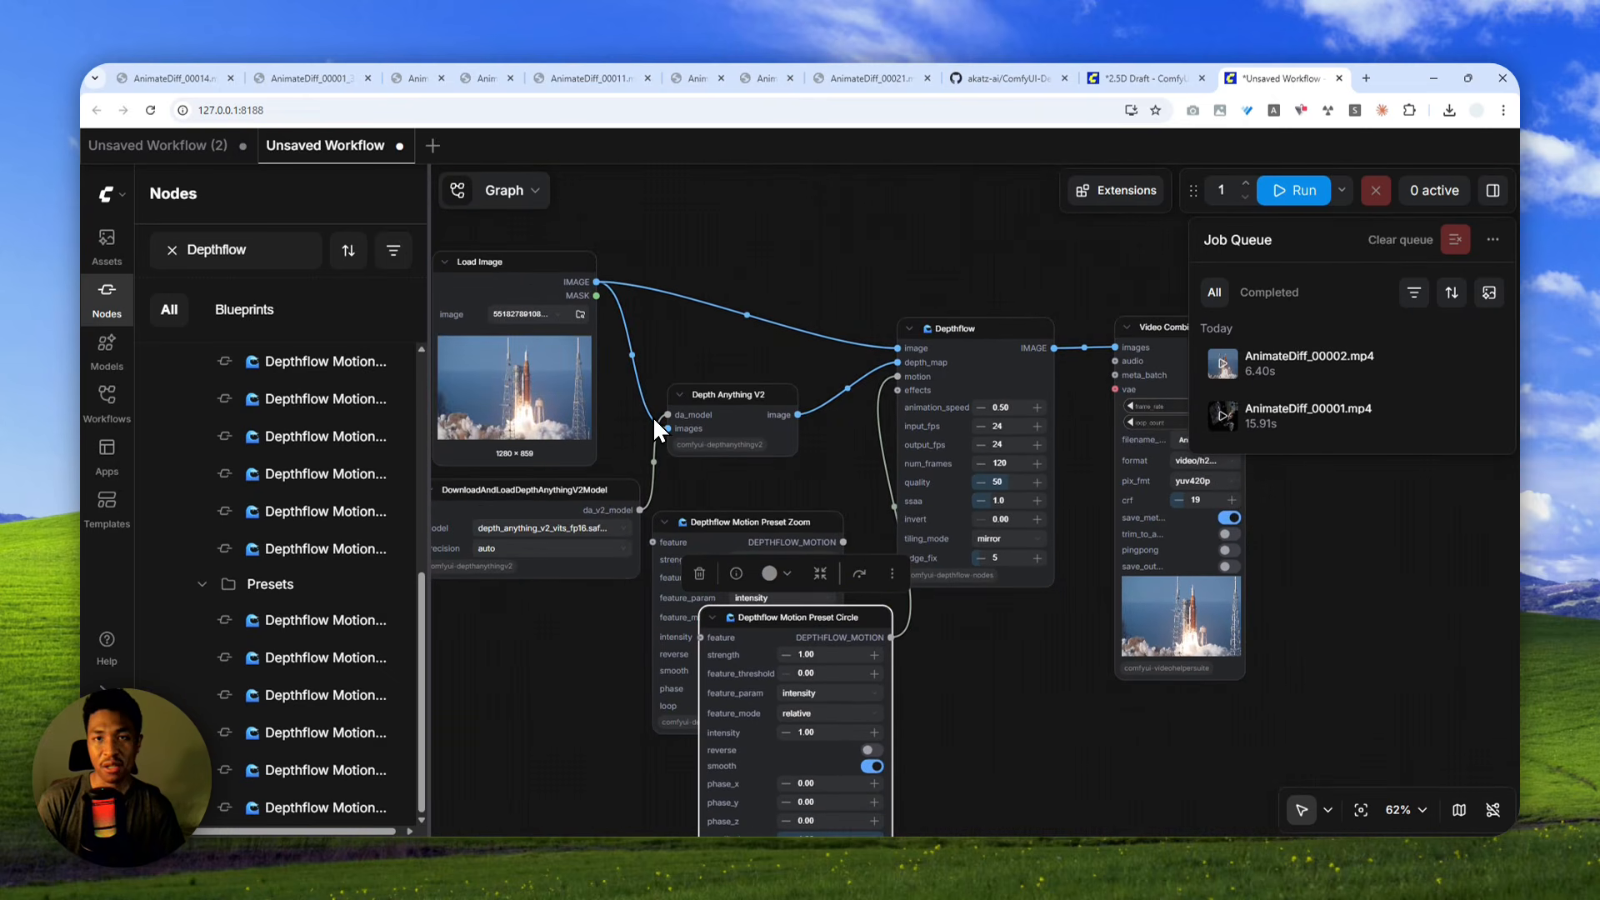
View the sample videos AnimateDiff_00014.mp4, AnimateDiff_00001_3.mp4, the split view with AnimateDiff_00001.mp4, and AnimateDiff_00011.mp4.
click(223, 74)
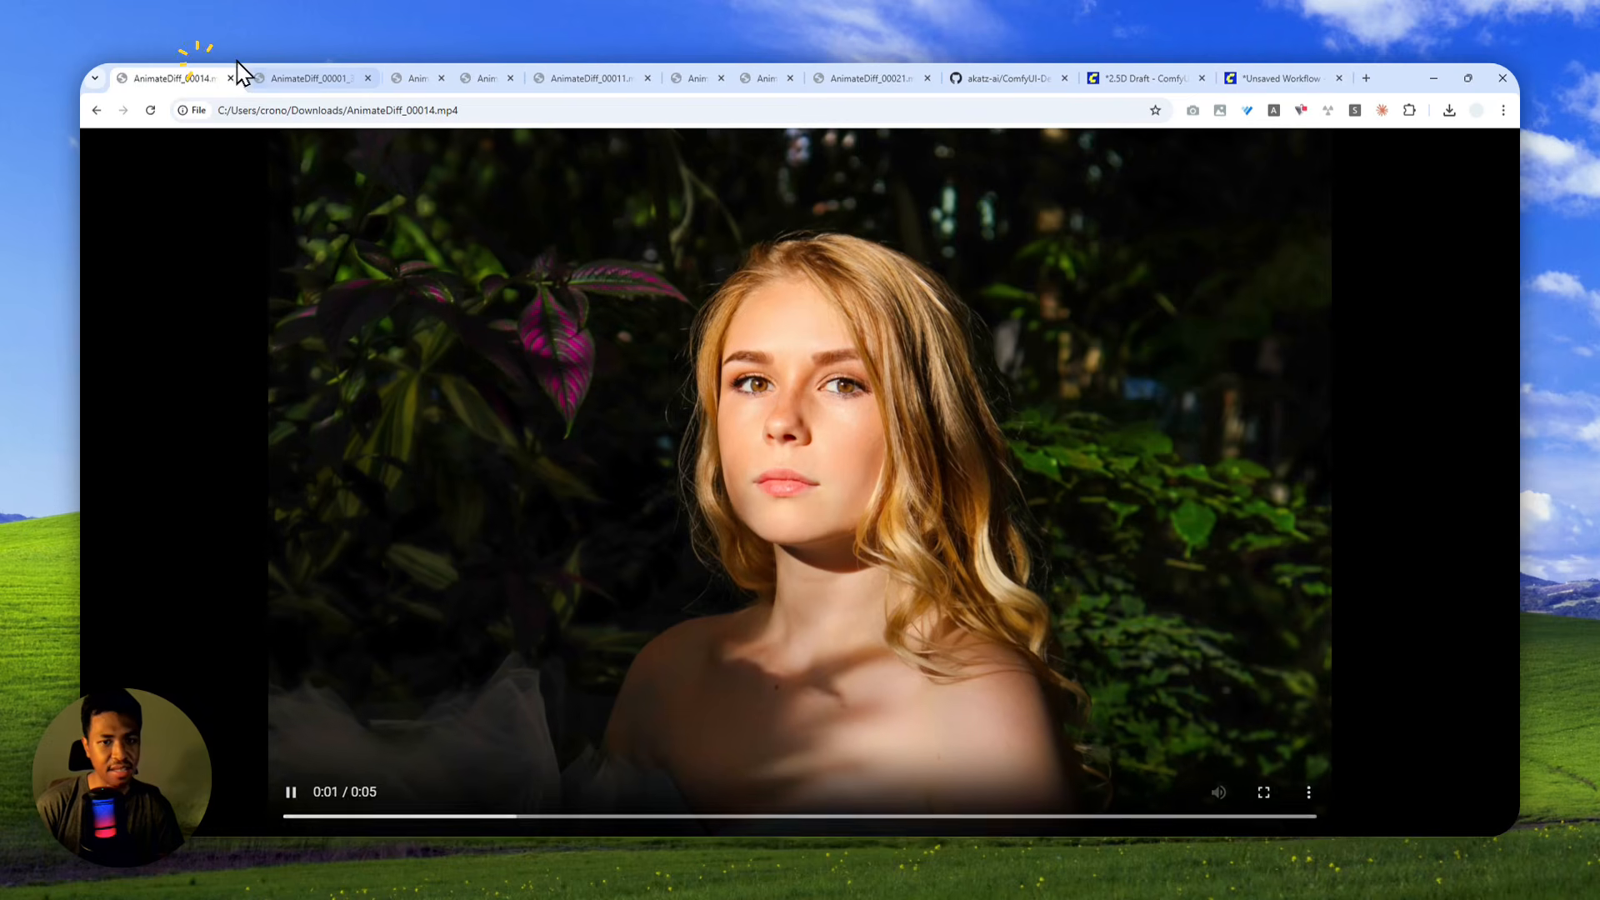
click(302, 75)
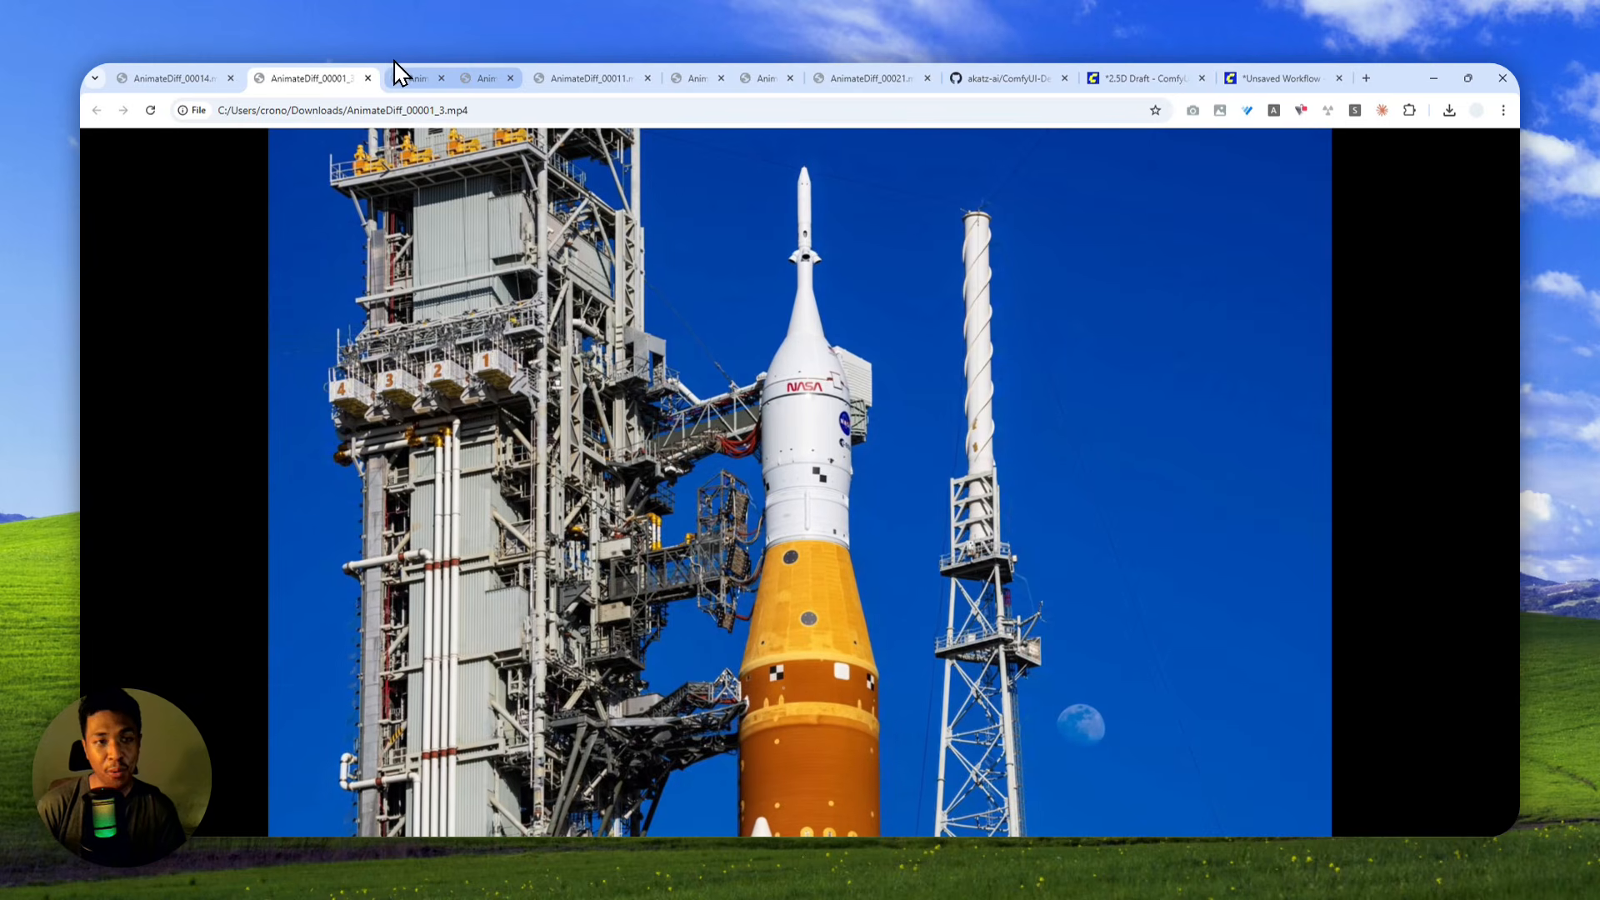
click(458, 67)
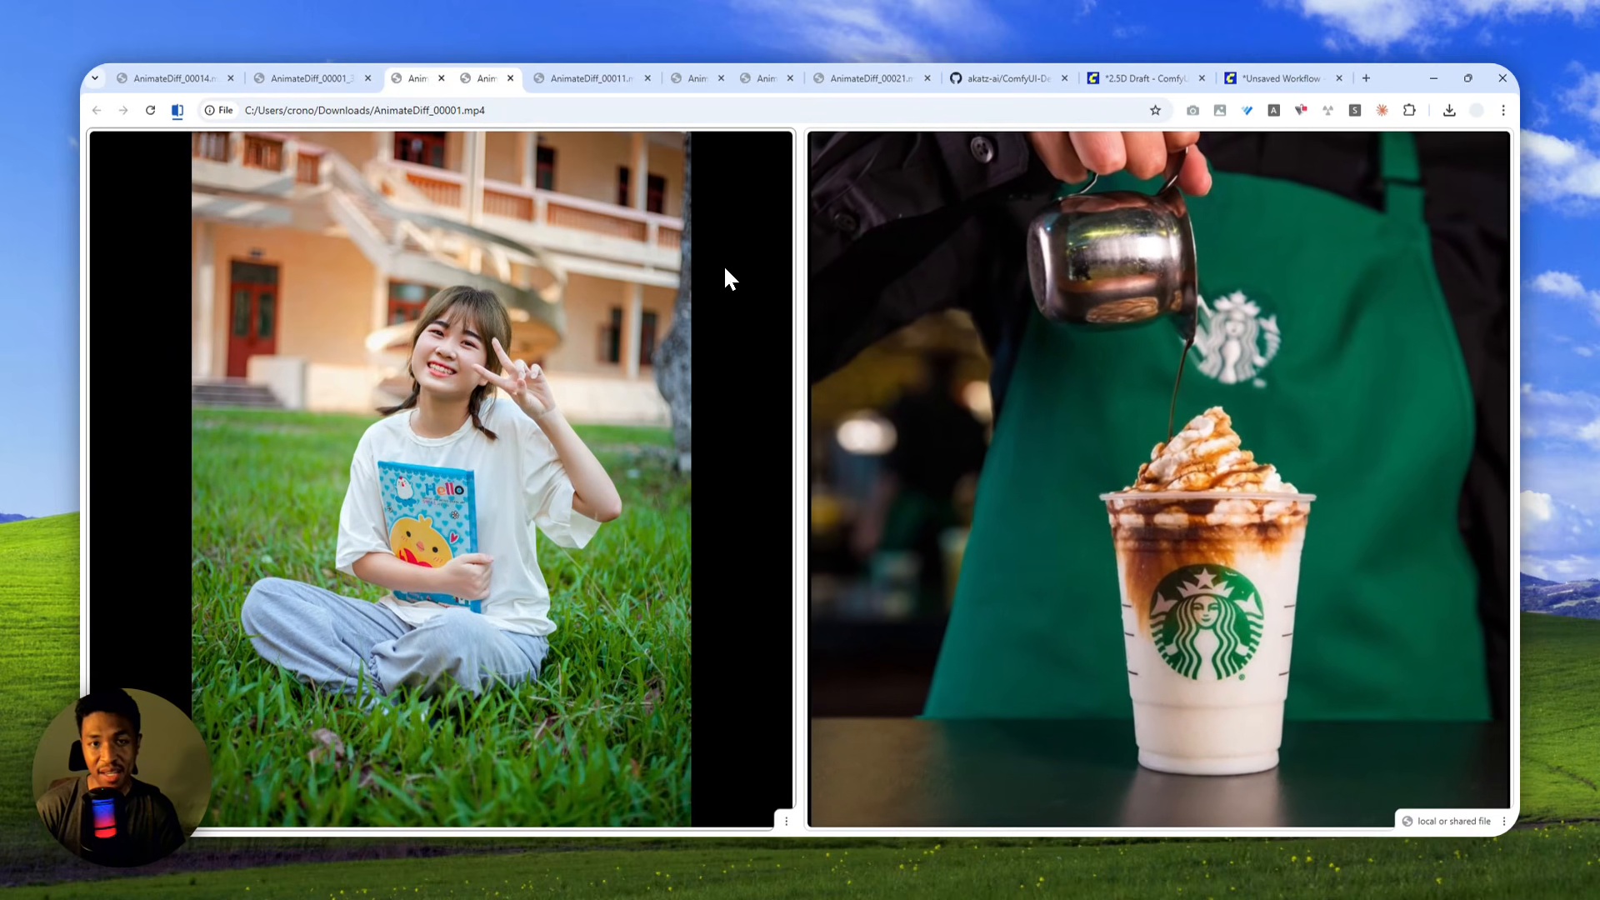
click(588, 78)
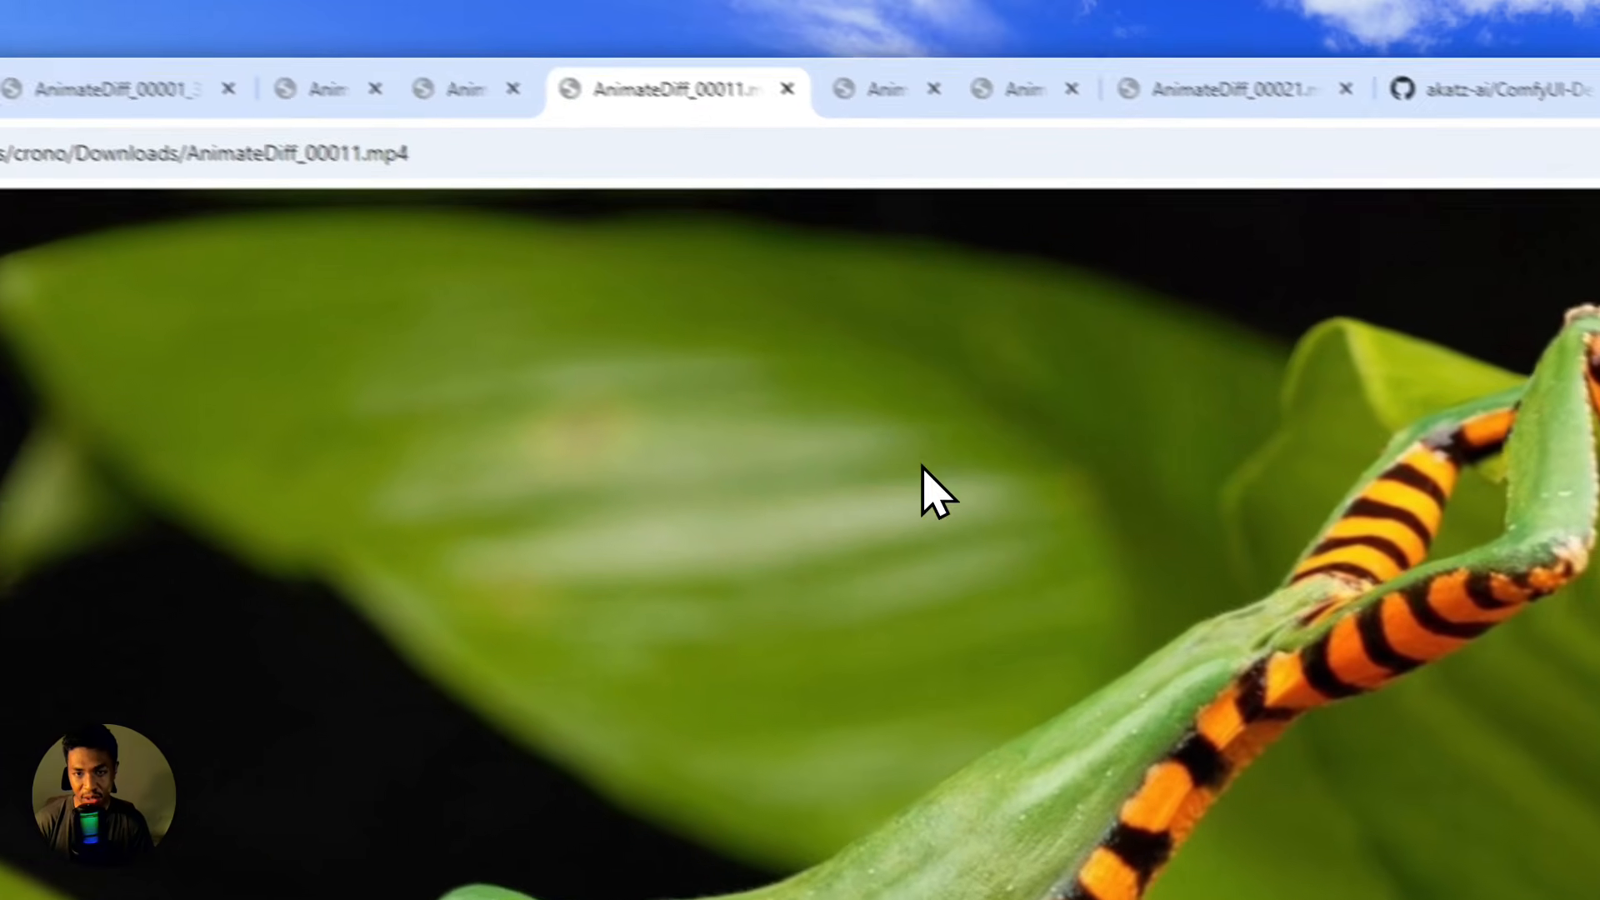